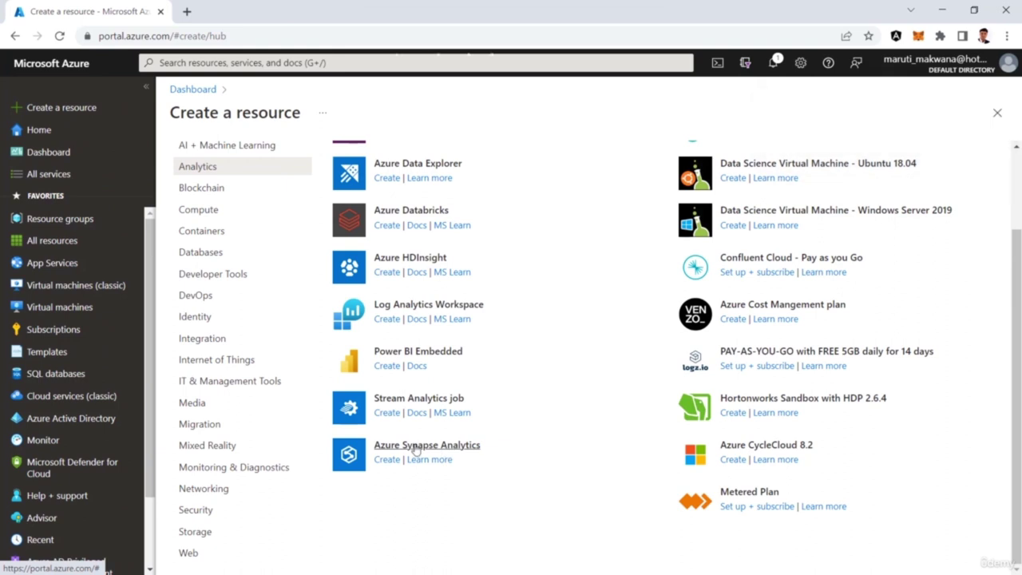
- Start a new Synapse workspace on the Azure Pass - Sponsorship subscription in TrainingRG
click(415, 448)
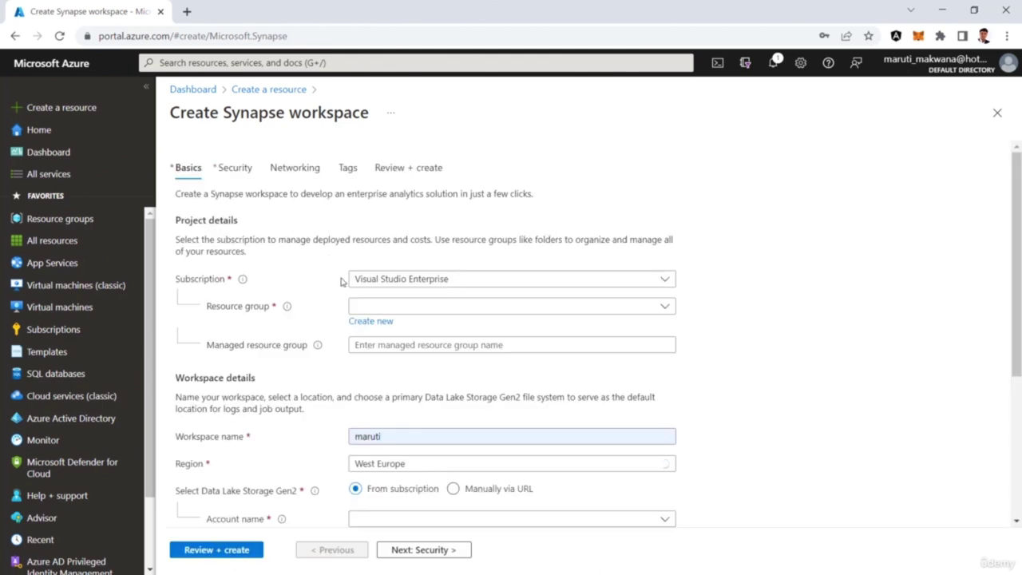
click(424, 279)
click(415, 369)
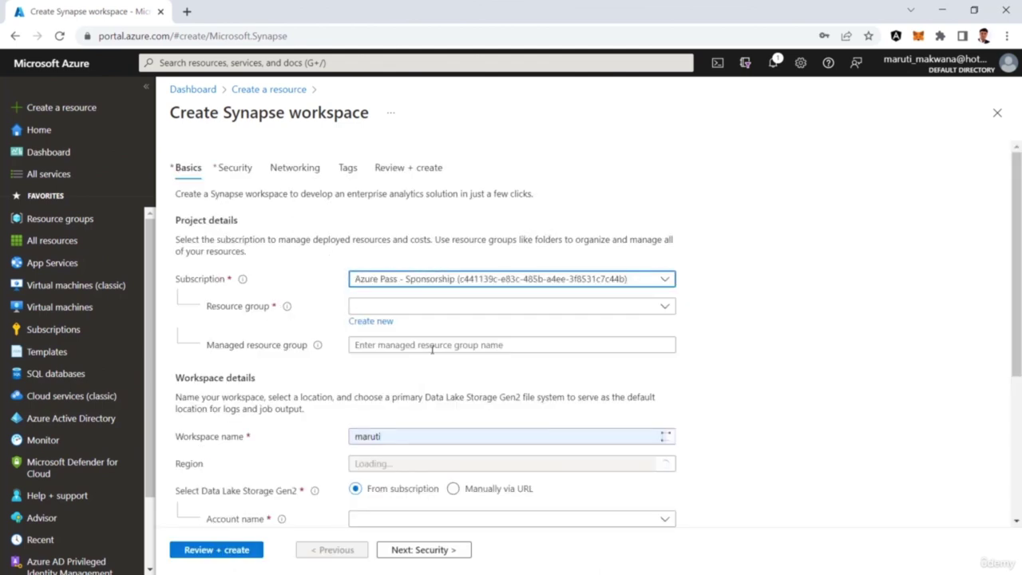
click(426, 307)
click(388, 354)
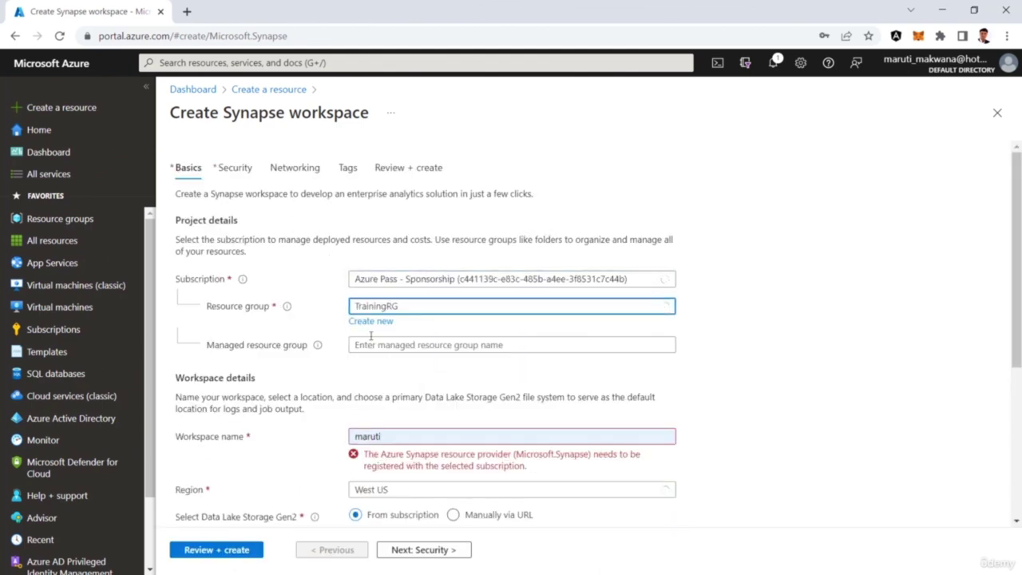
- Set ManagedRG as the managed resource group and select the workspace name field
click(380, 344)
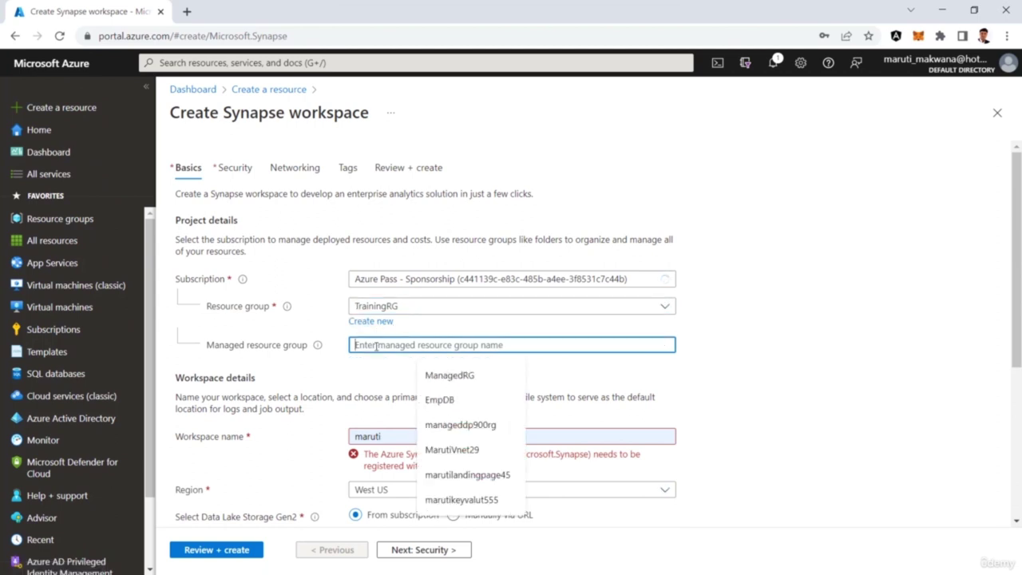
text(Ma)
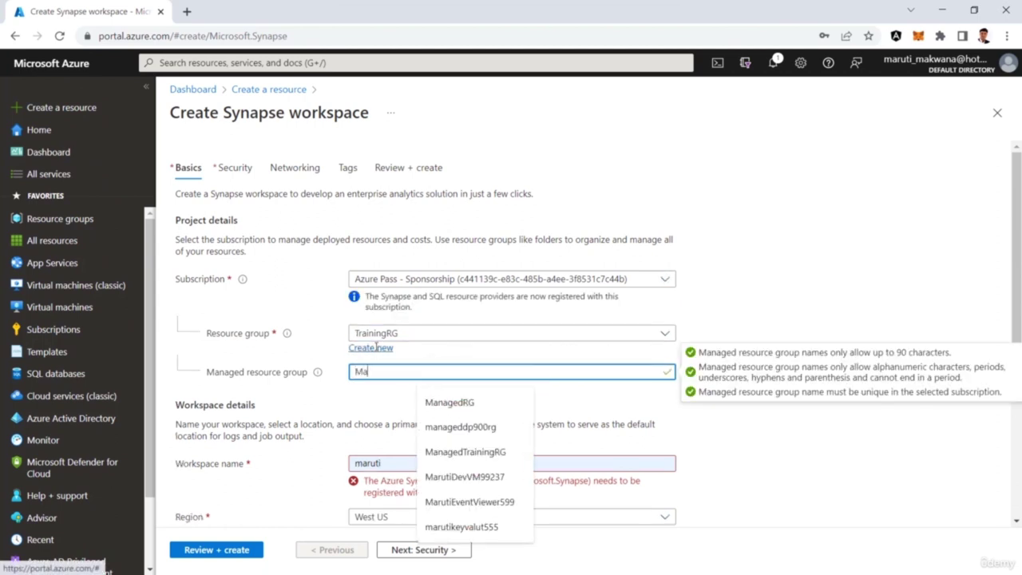
text(nage)
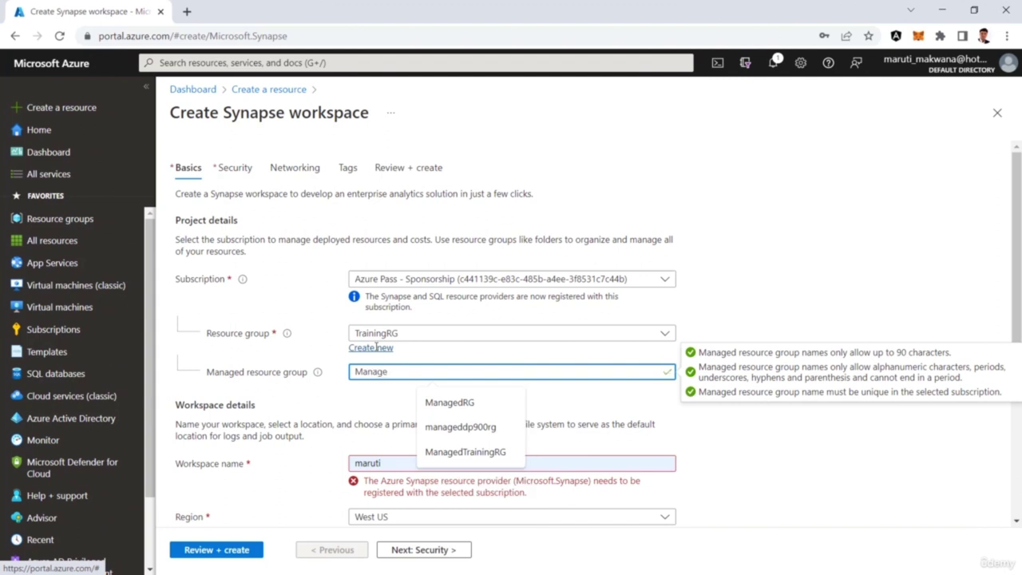
click(439, 402)
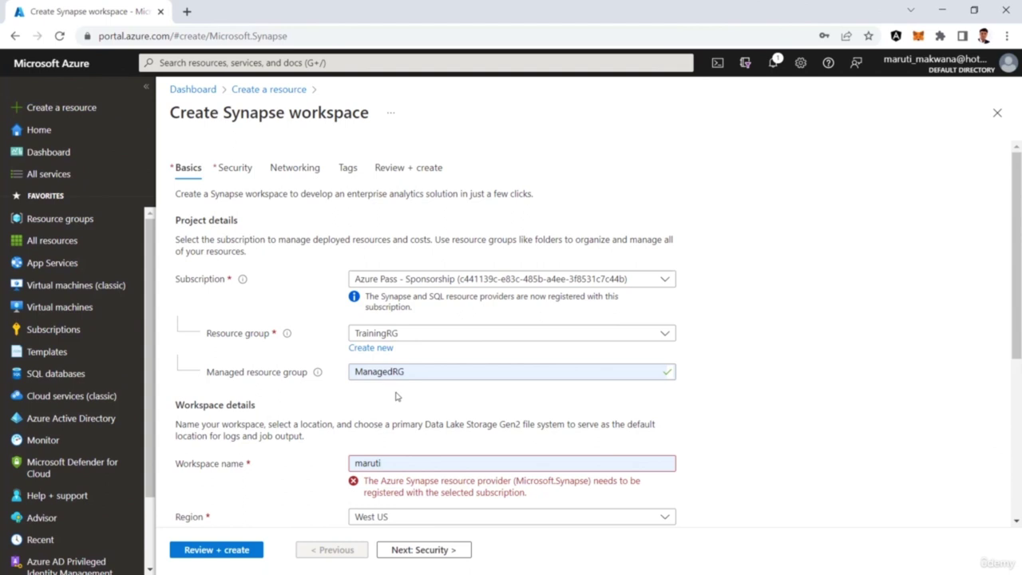
scroll(394, 393, down, 1)
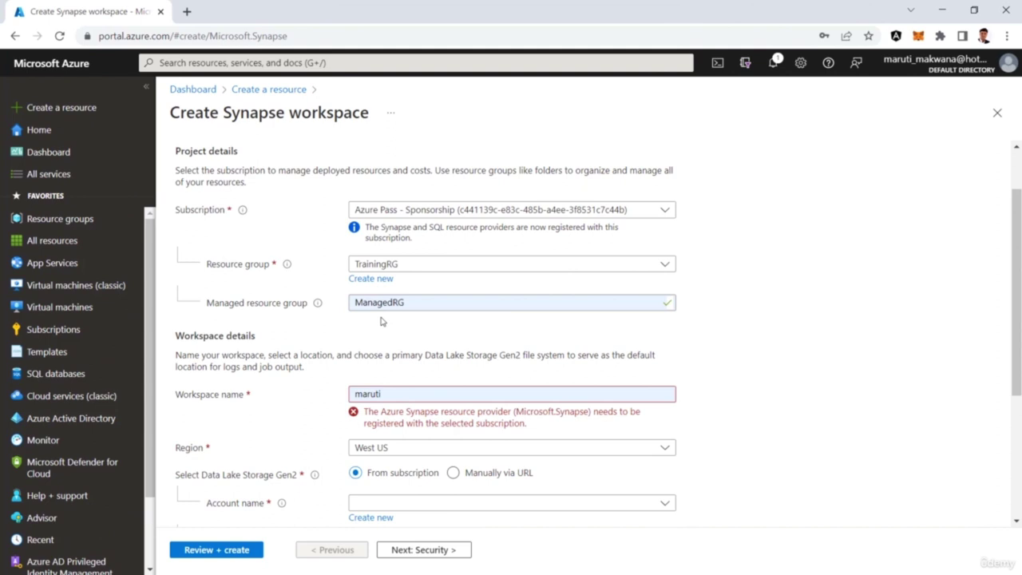
scroll(380, 328, down, 2)
click(399, 254)
- Name the workspace marutisynapsews788 and place it in the East US region
text(marutisynapsews)
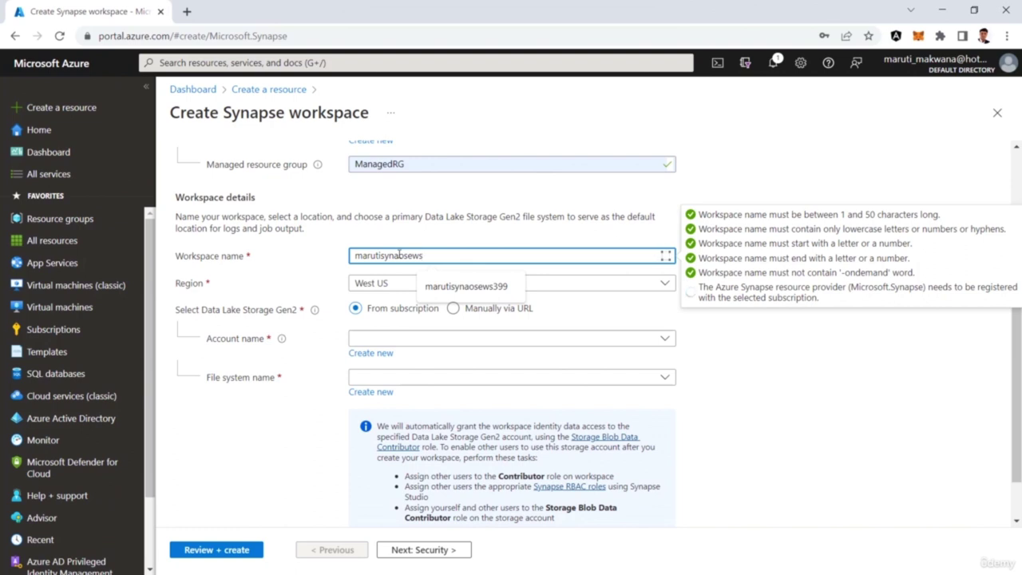
text(788)
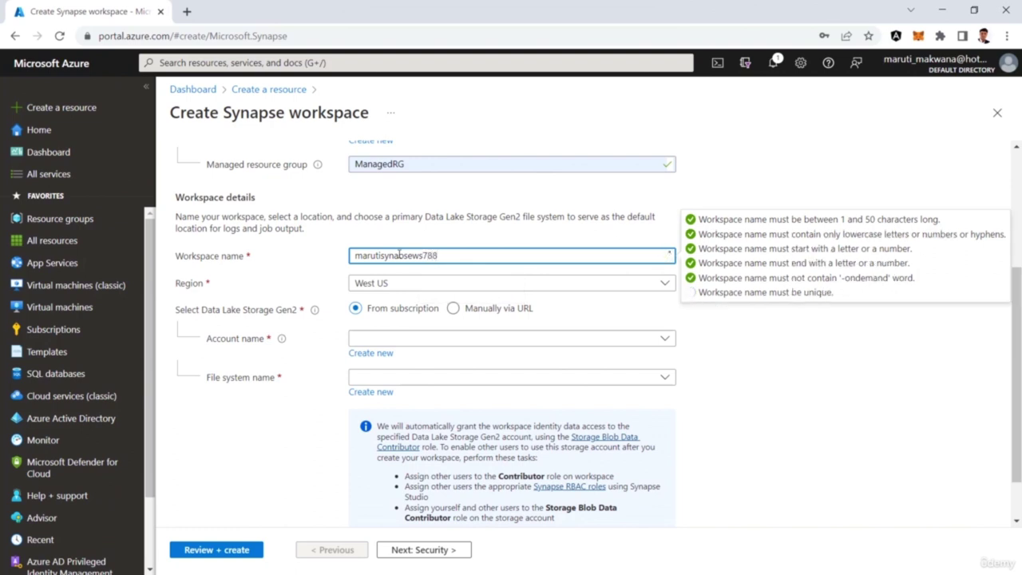
click(410, 284)
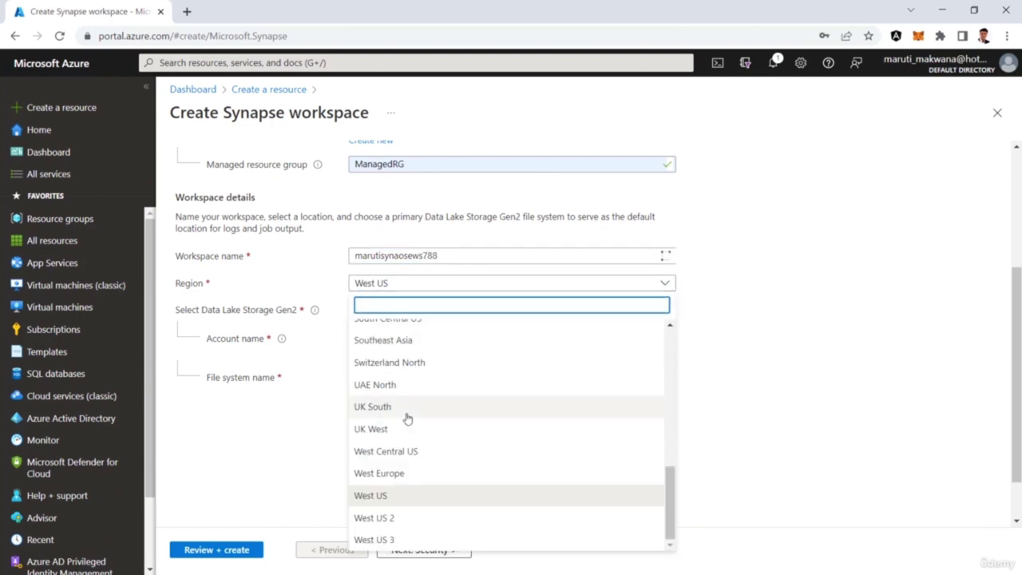
scroll(407, 419, up, 3)
scroll(406, 417, up, 3)
click(399, 351)
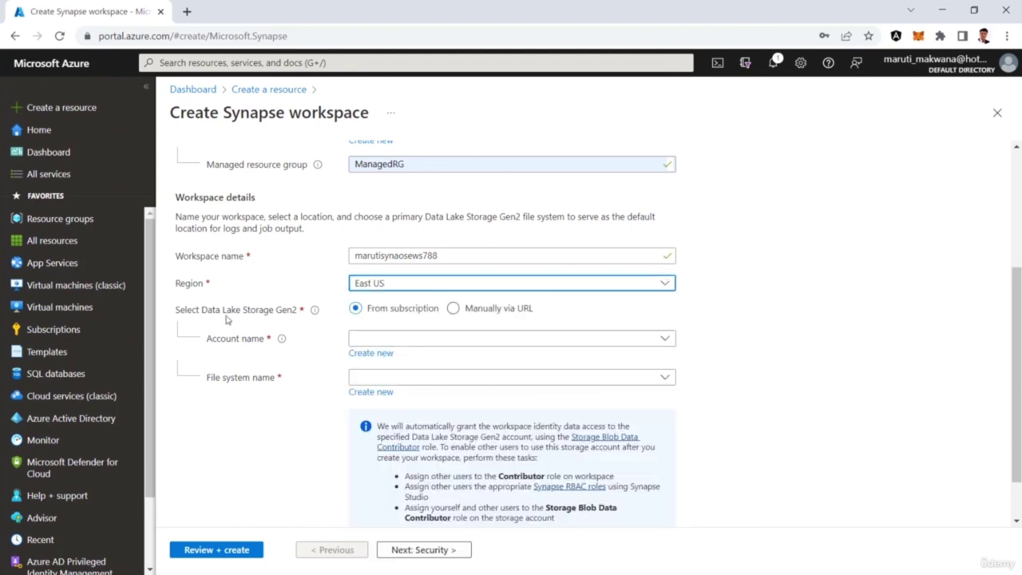
- Link the existing Data Lake Gen2 account with a new file system, marutifscontainer
click(455, 340)
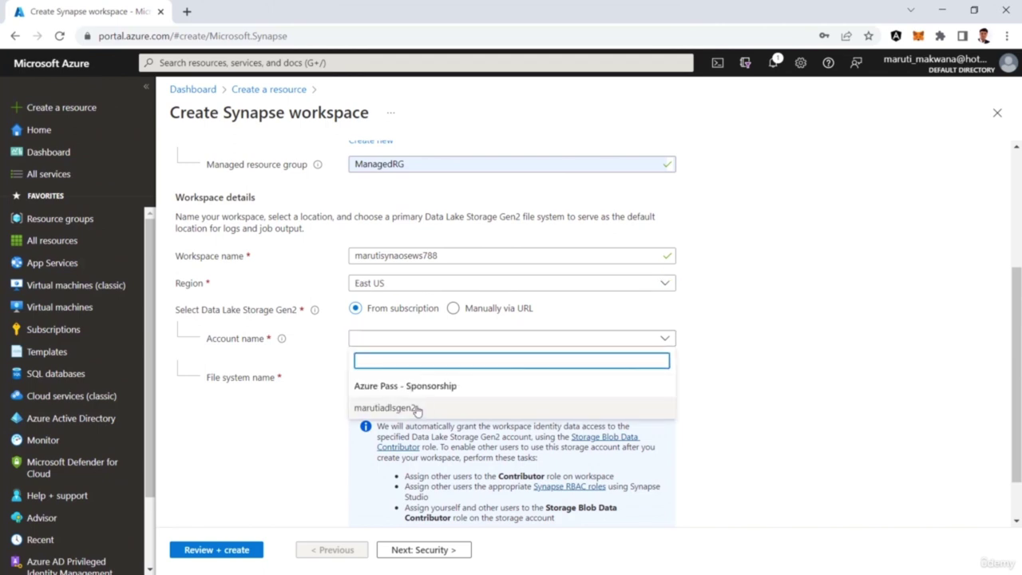
click(416, 409)
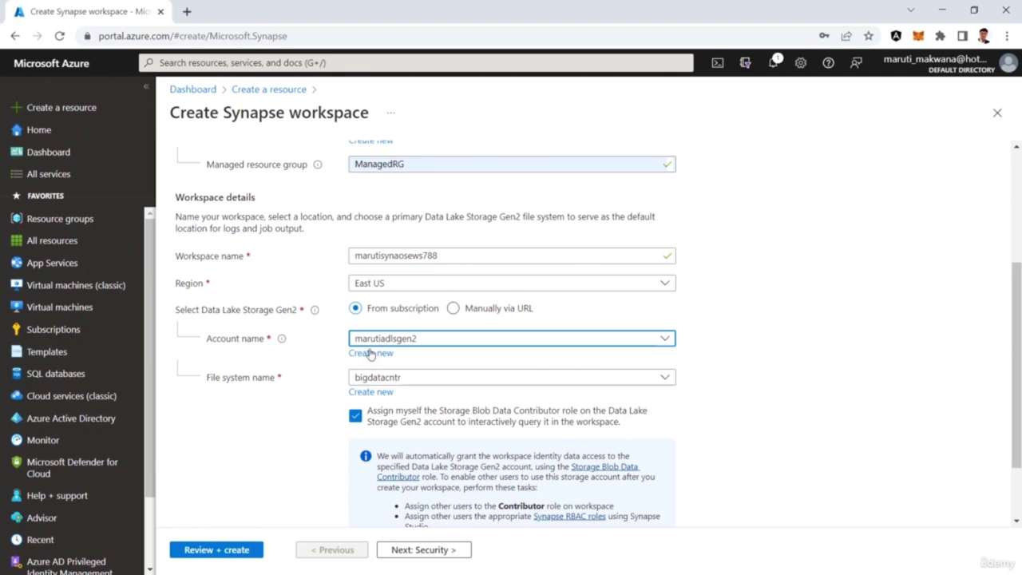
click(373, 393)
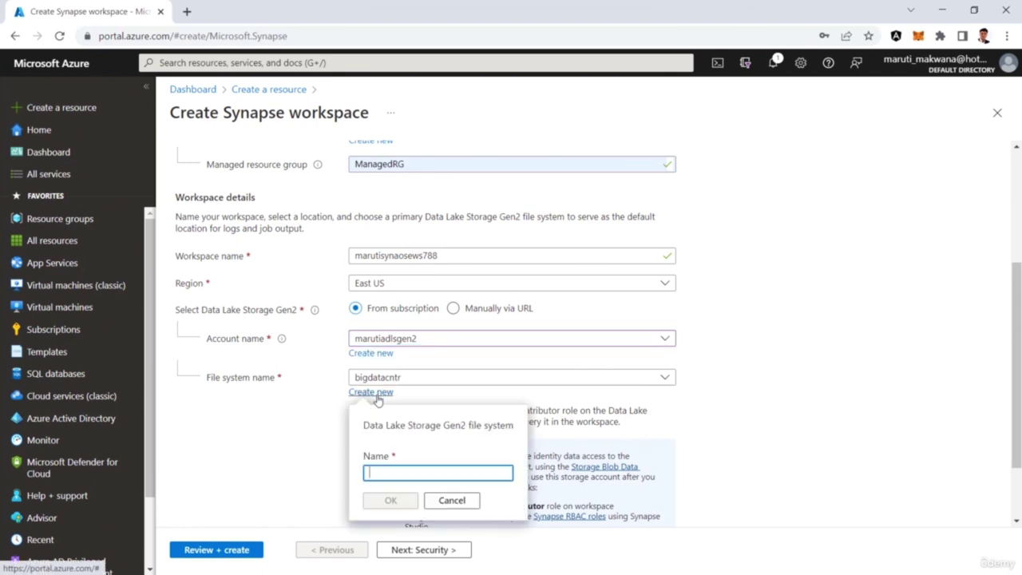
text(marut)
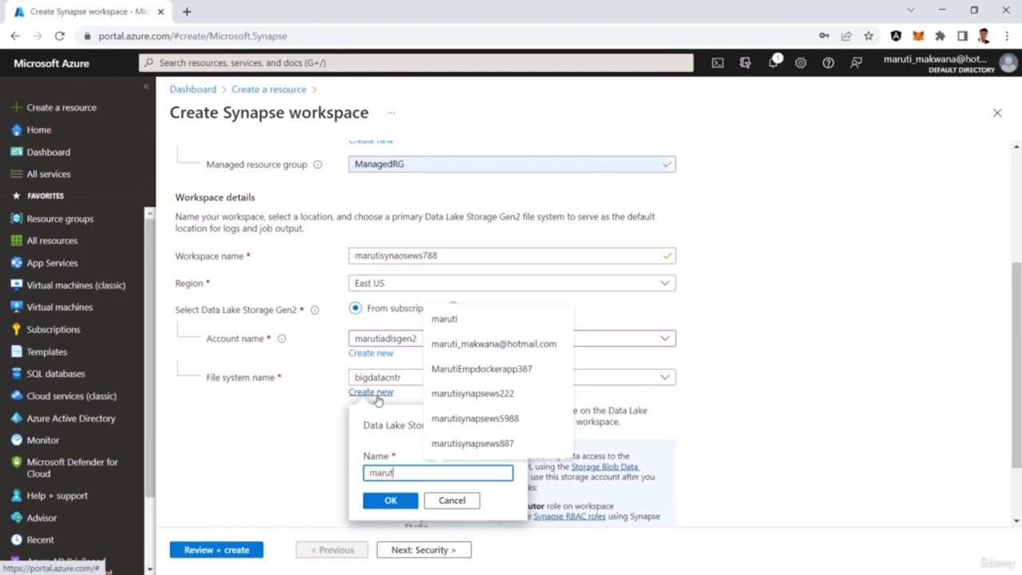
text(ifscontainer)
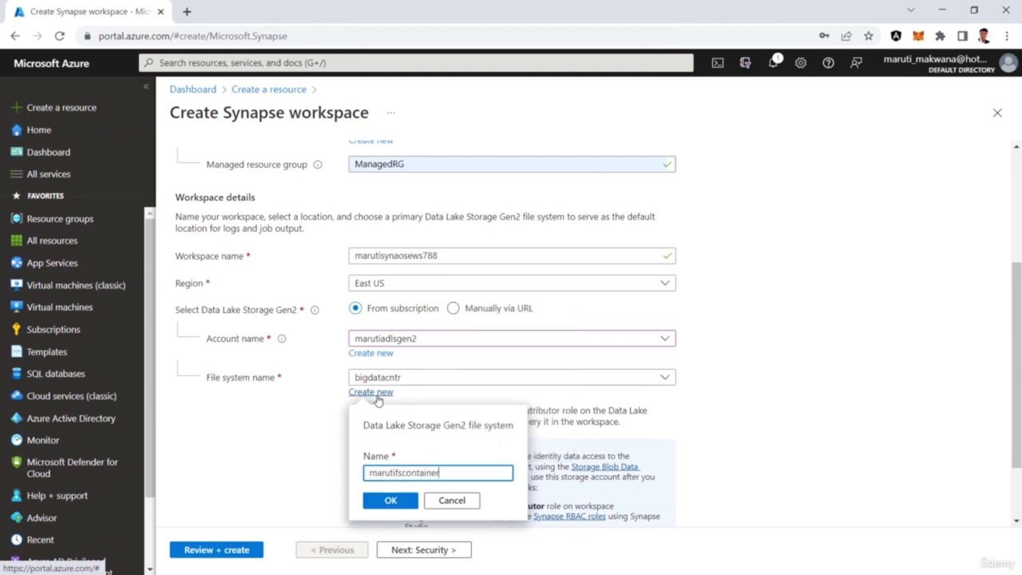
click(402, 505)
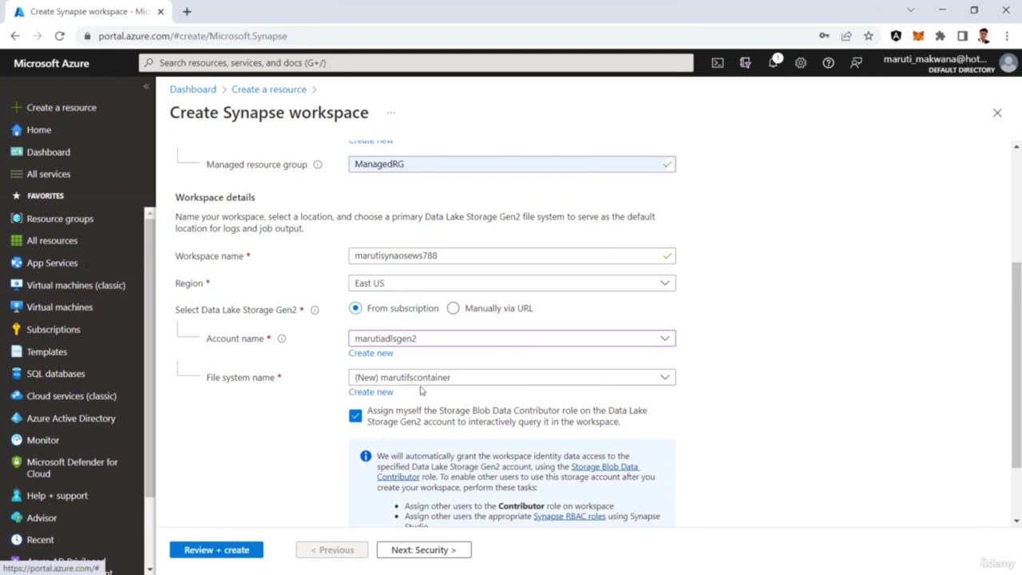
scroll(423, 391, down, 1)
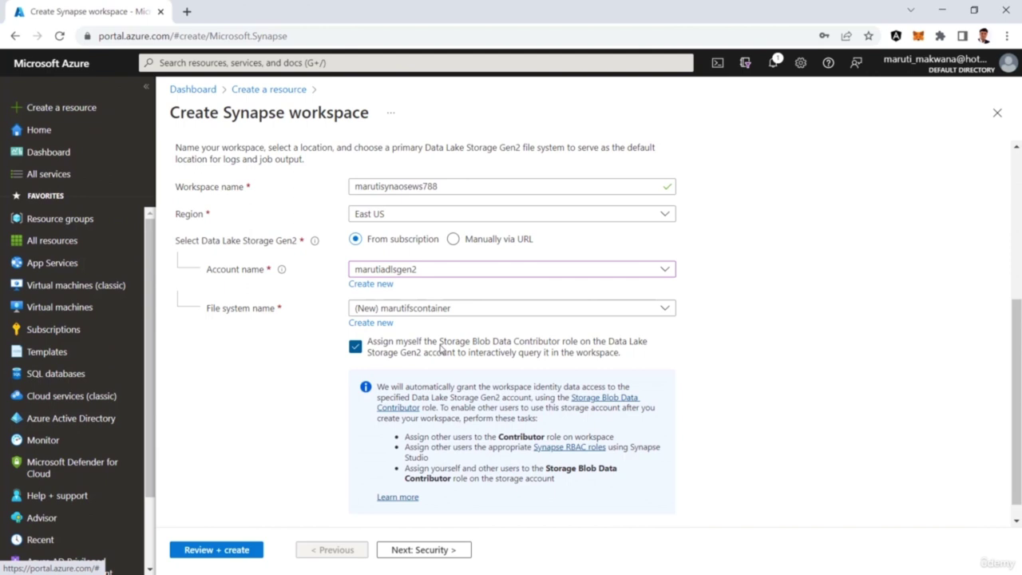
- On the Security step, replace the SQL admin login and enter and confirm the SQL password
click(449, 547)
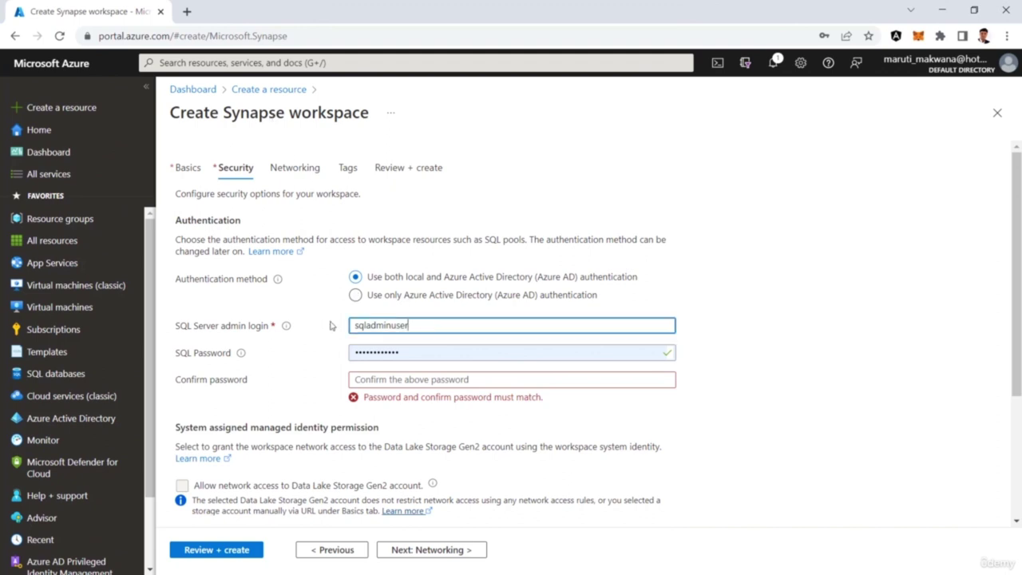
drag(417, 326, 302, 325)
text(maruti)
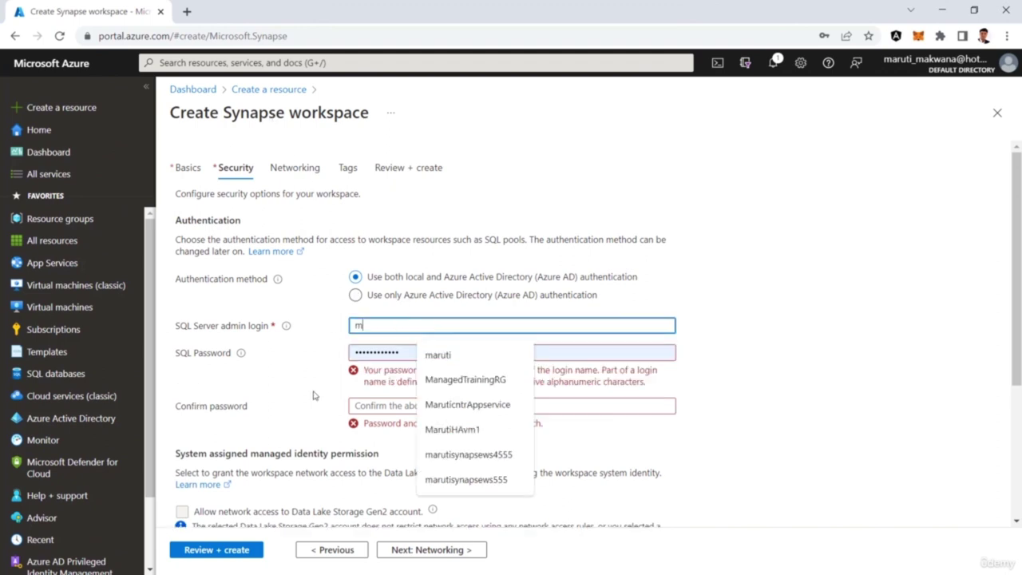
key(Tab)
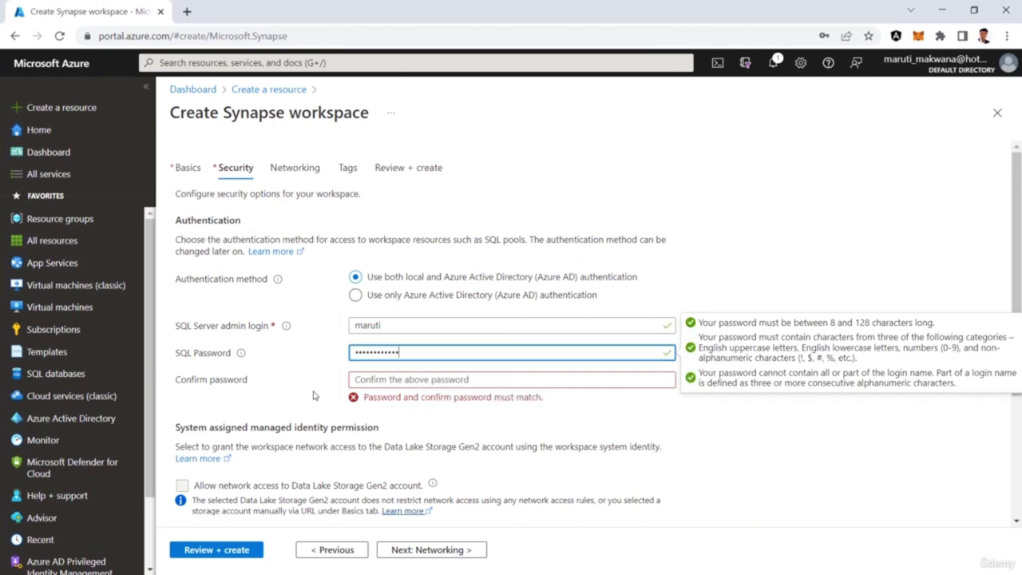
key(Tab)
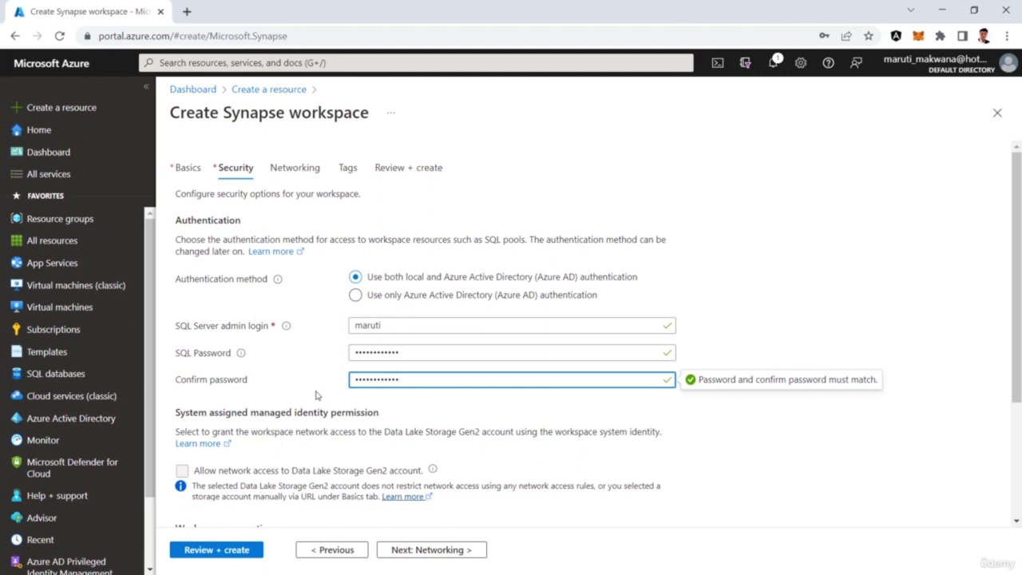
scroll(370, 347, down, 2)
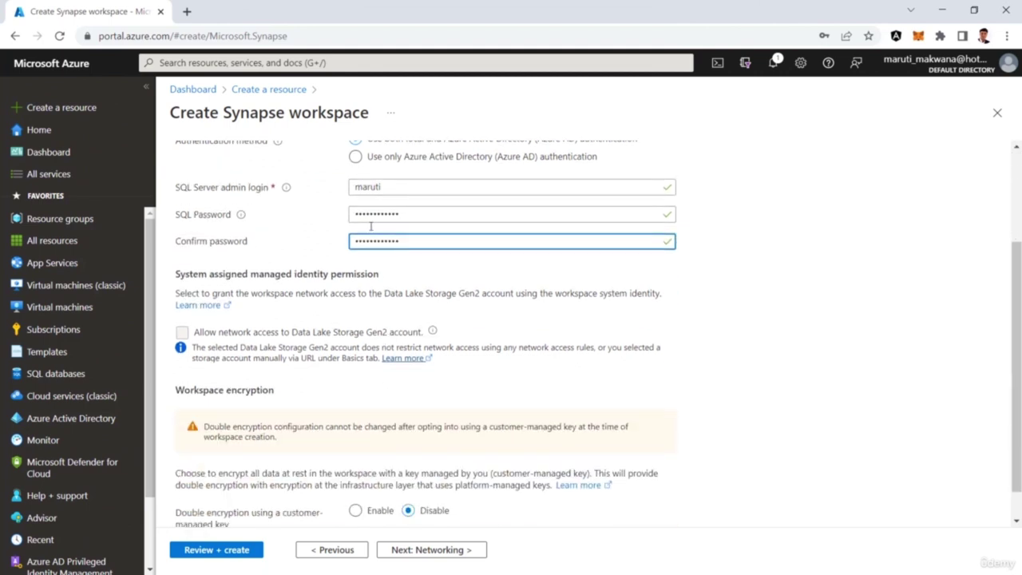
scroll(382, 289, up, 2)
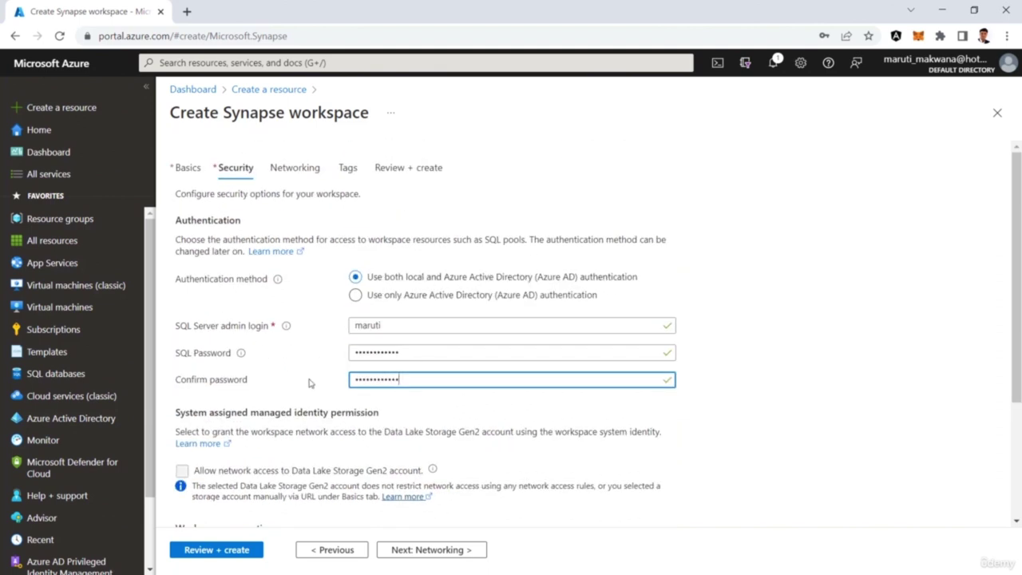
click(408, 555)
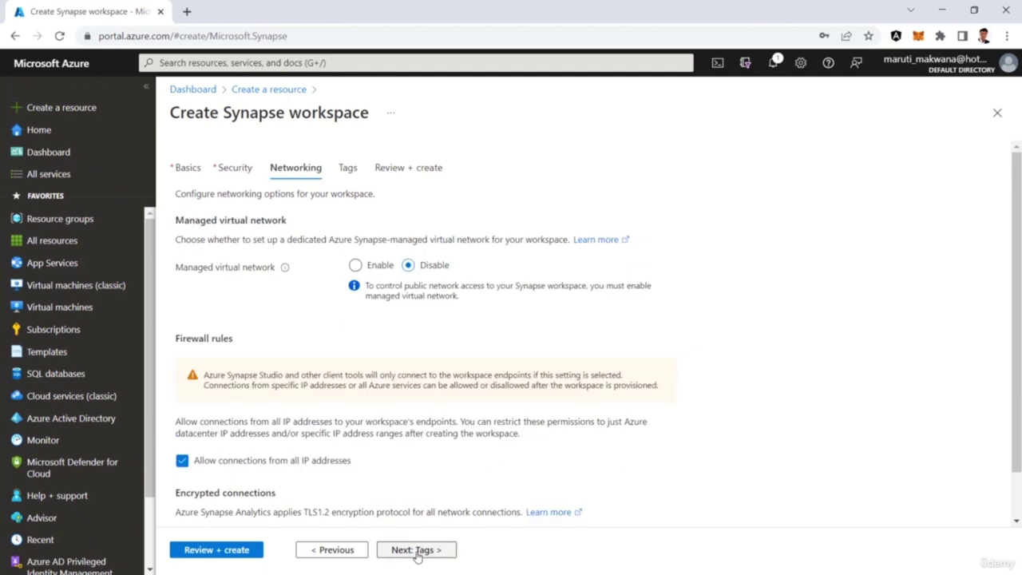
- Skip past Tags, pass review validation and create the Synapse workspace
click(415, 551)
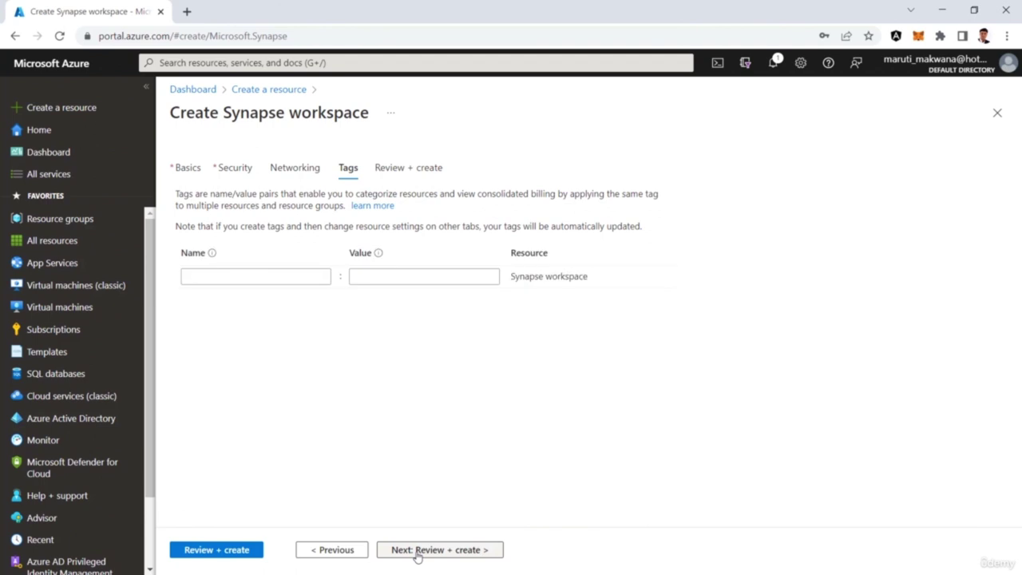
click(415, 551)
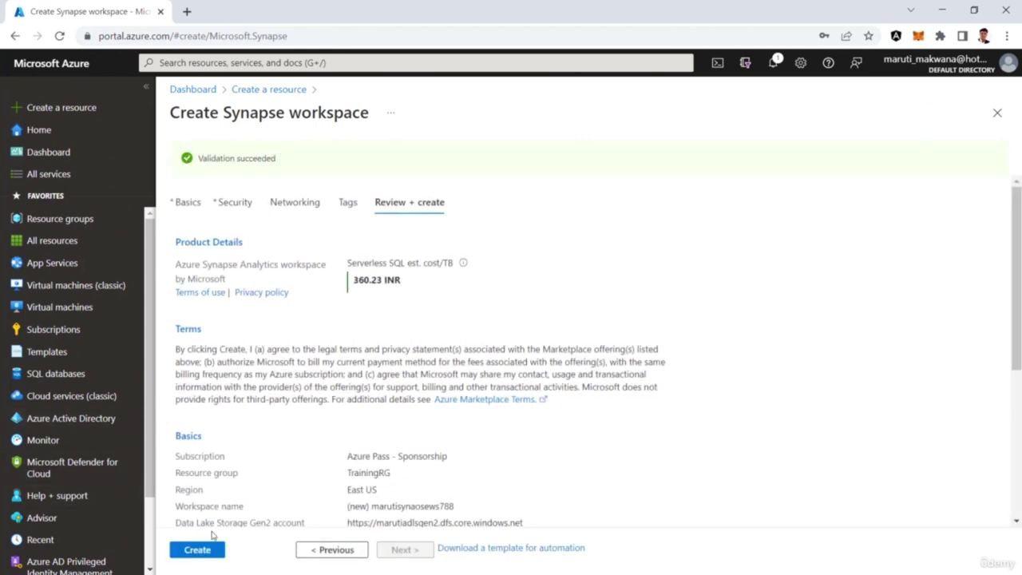
click(210, 551)
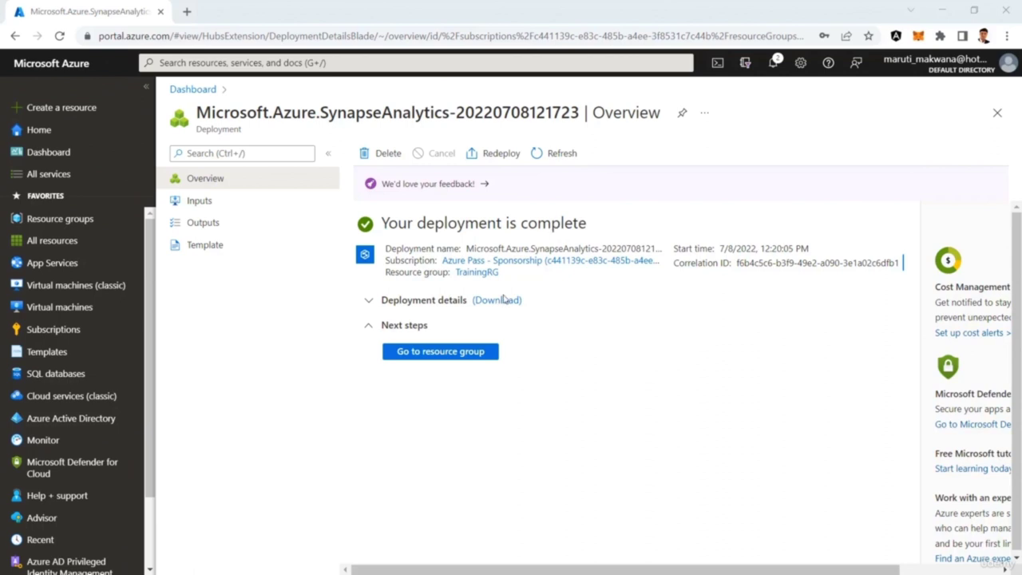
- Open the marutisynaosews788 workspace from TrainingRG and look over its Overview page
click(445, 356)
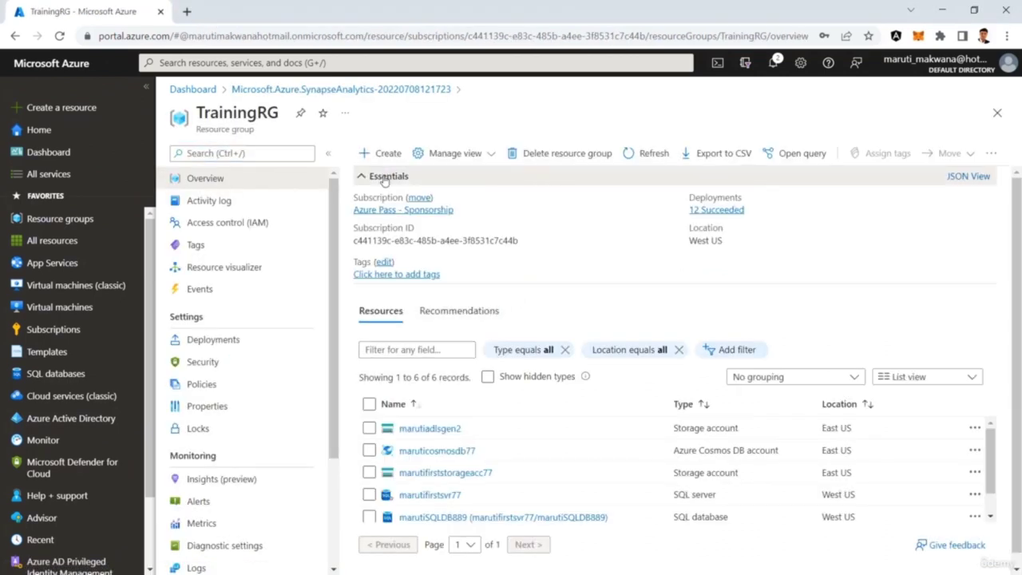
click(386, 177)
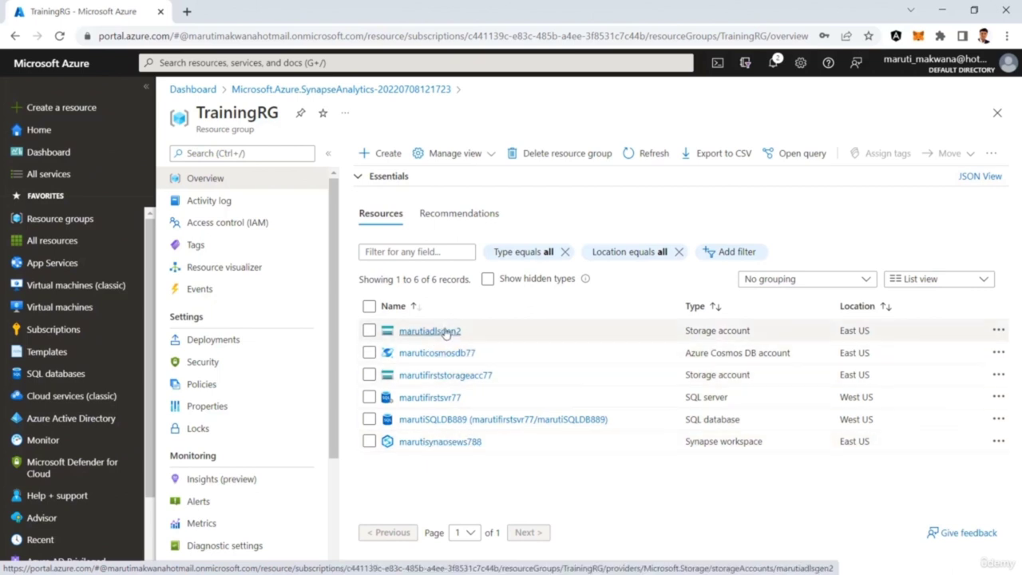
click(439, 445)
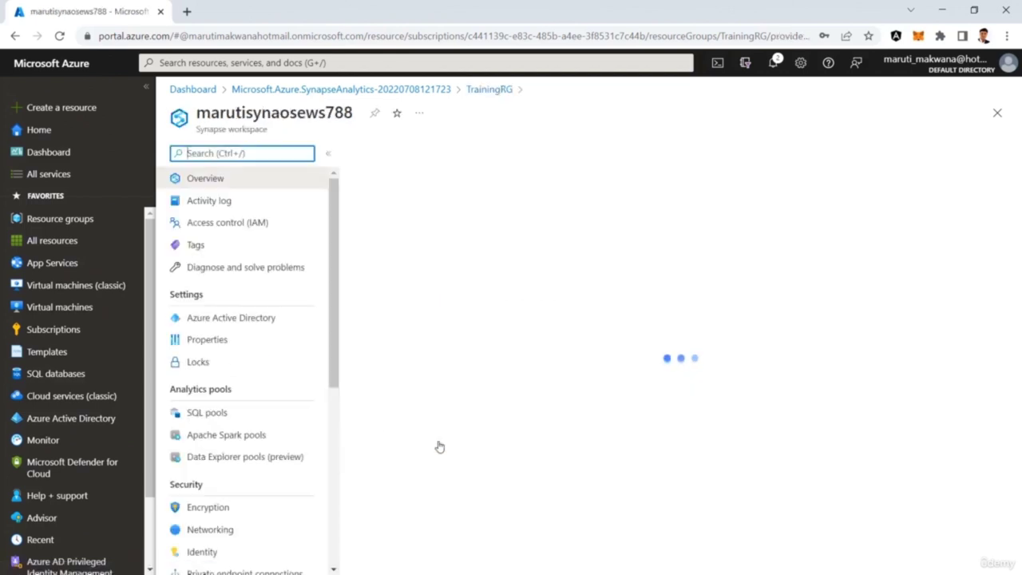
drag(280, 113, 289, 112)
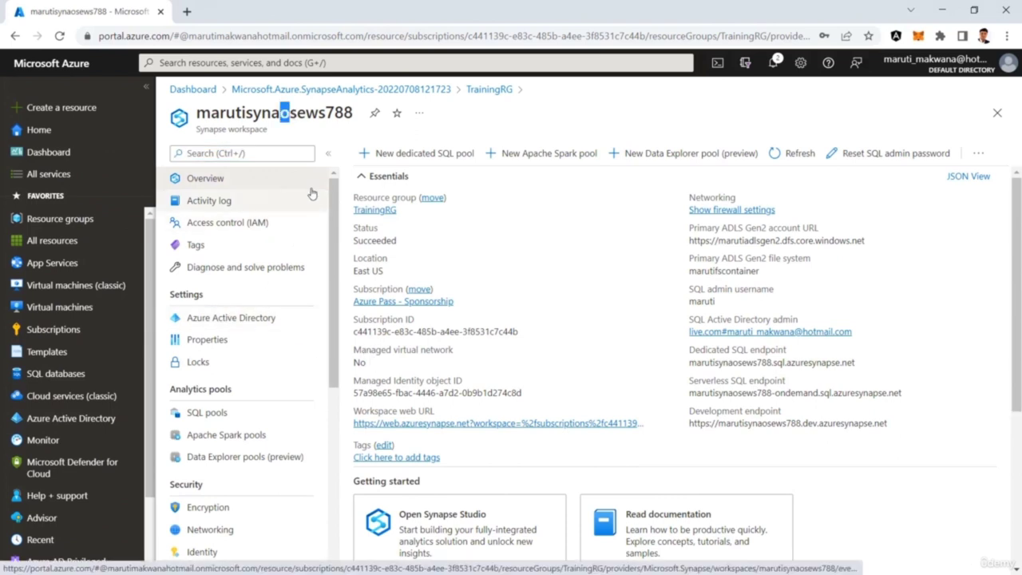
scroll(315, 266, down, 2)
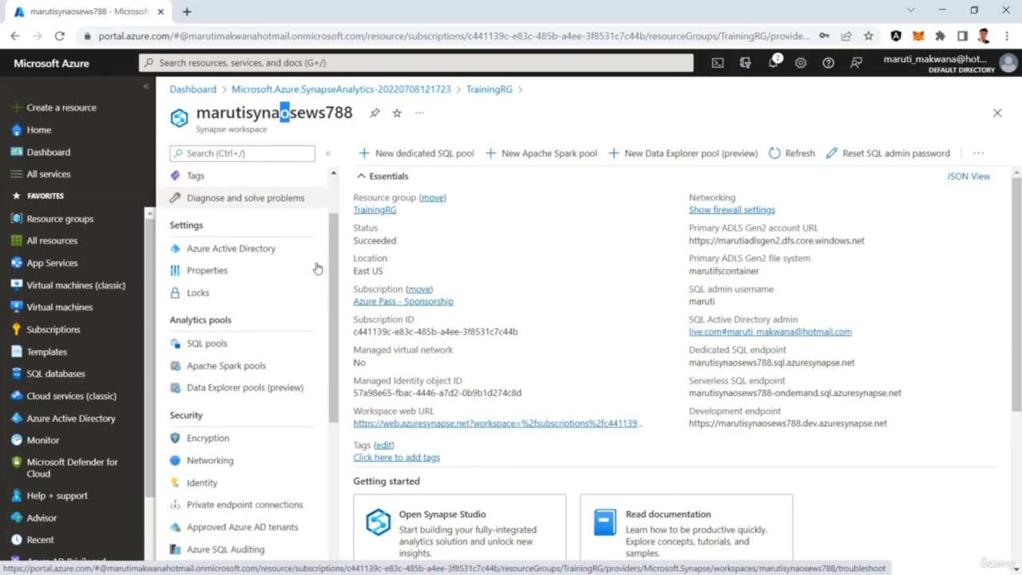
scroll(315, 266, up, 2)
scroll(427, 365, down, 2)
scroll(427, 366, down, 2)
scroll(423, 351, up, 4)
- Check the Succeeded provisioning status and launch Synapse Studio for the workspace
double_click(379, 240)
scroll(457, 388, down, 2)
scroll(457, 389, down, 1)
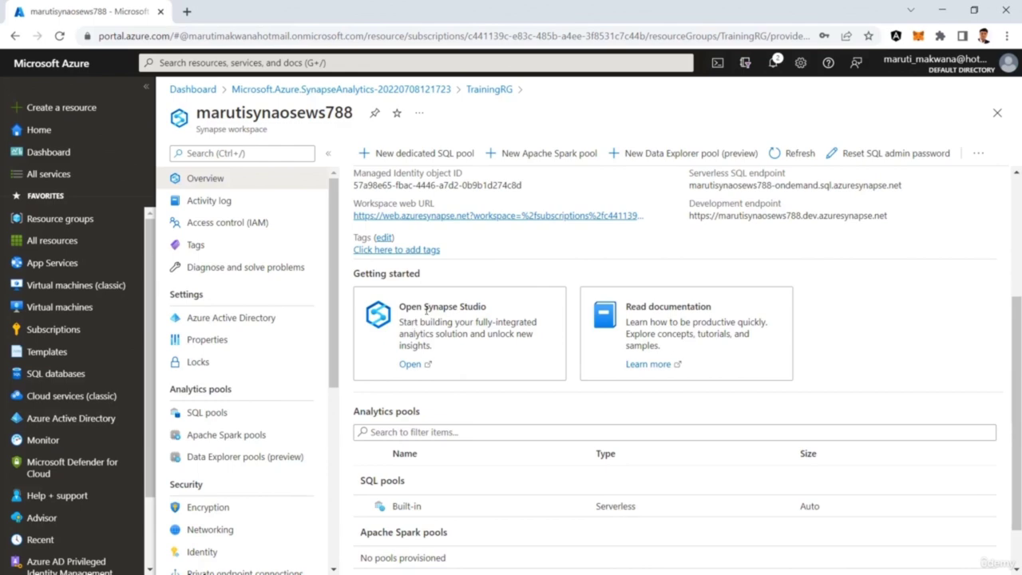
click(410, 365)
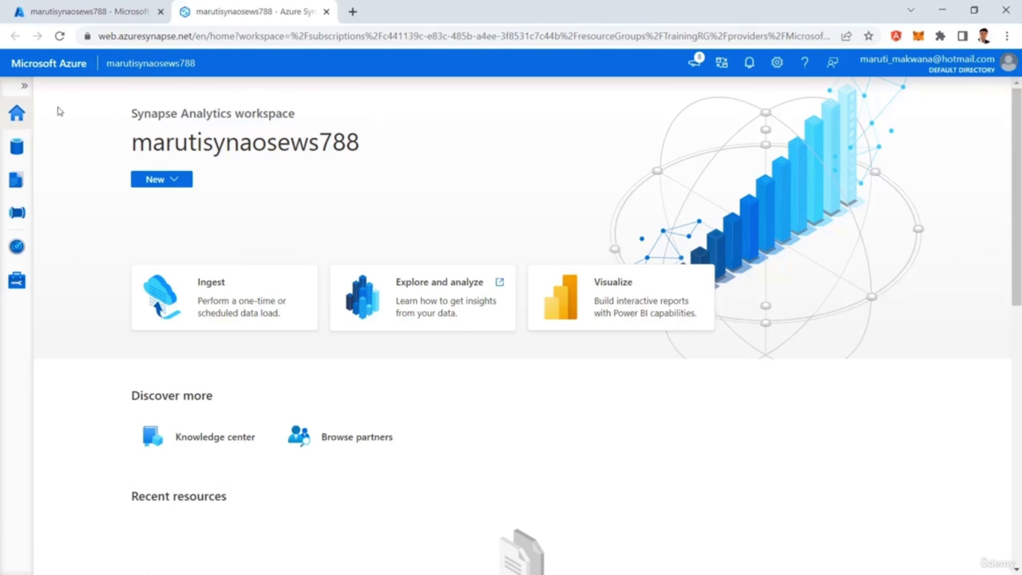
- Expand the hub navigation, go to Integrate, and bring up the Add new resource menu
click(24, 86)
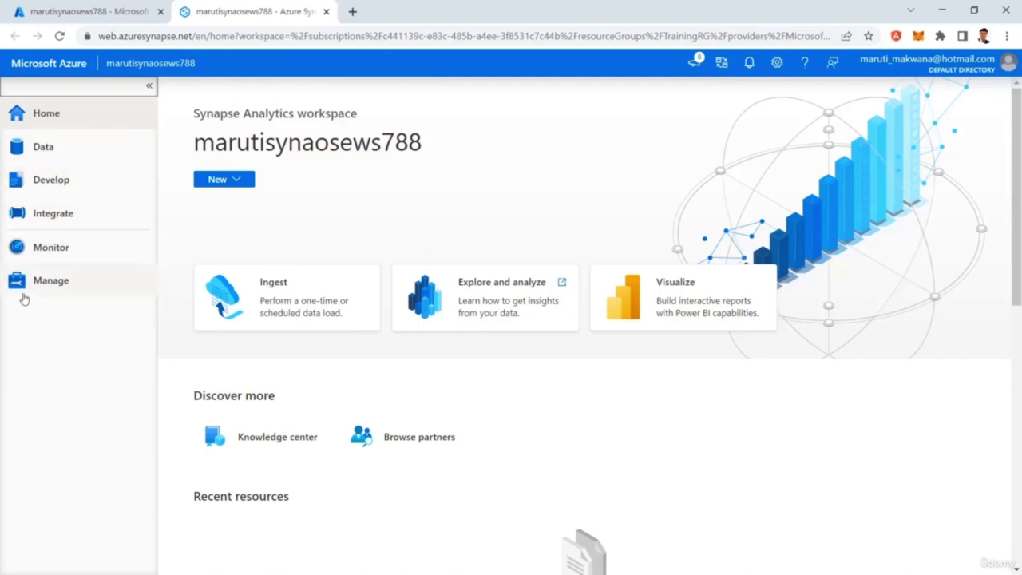
click(53, 220)
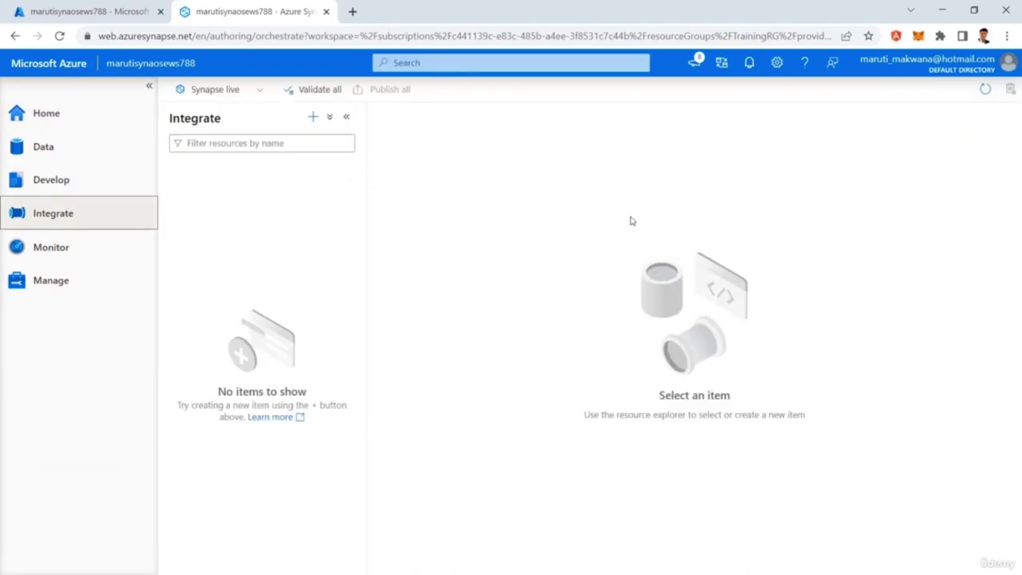
click(313, 117)
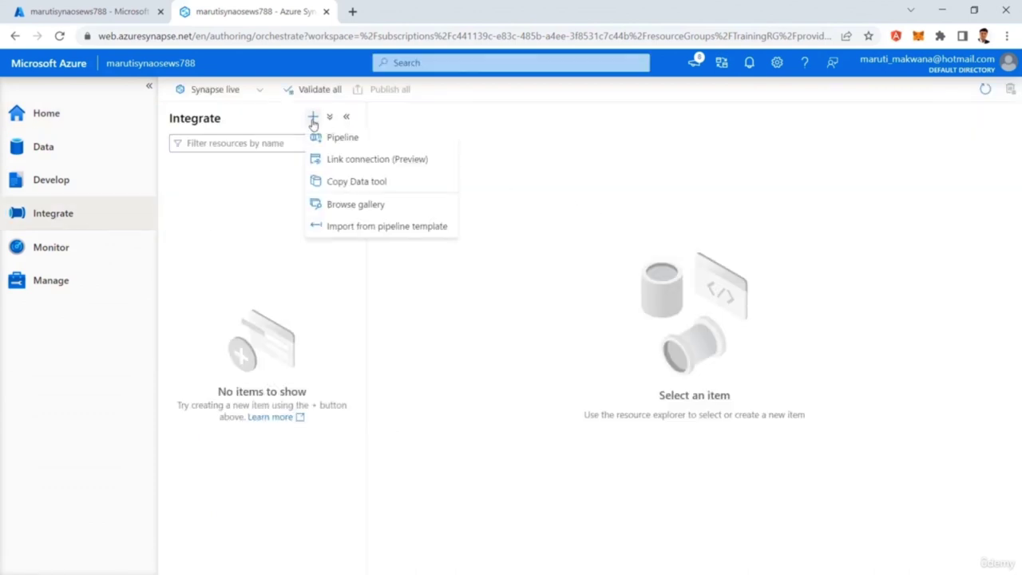
- Create Pipeline 1 and expand the Synapse and Move & transform activity groups
click(367, 141)
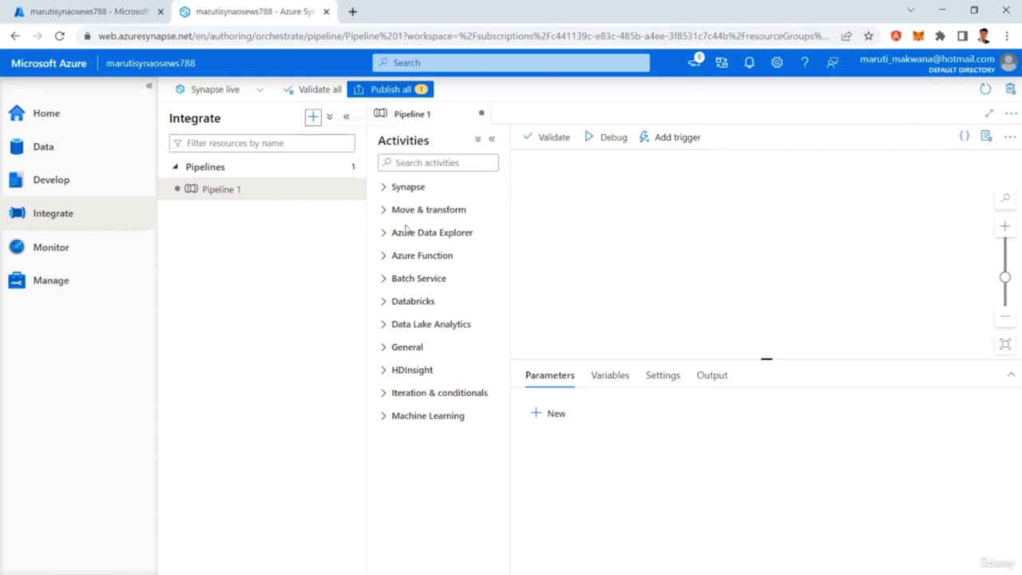
click(382, 192)
click(382, 193)
click(382, 192)
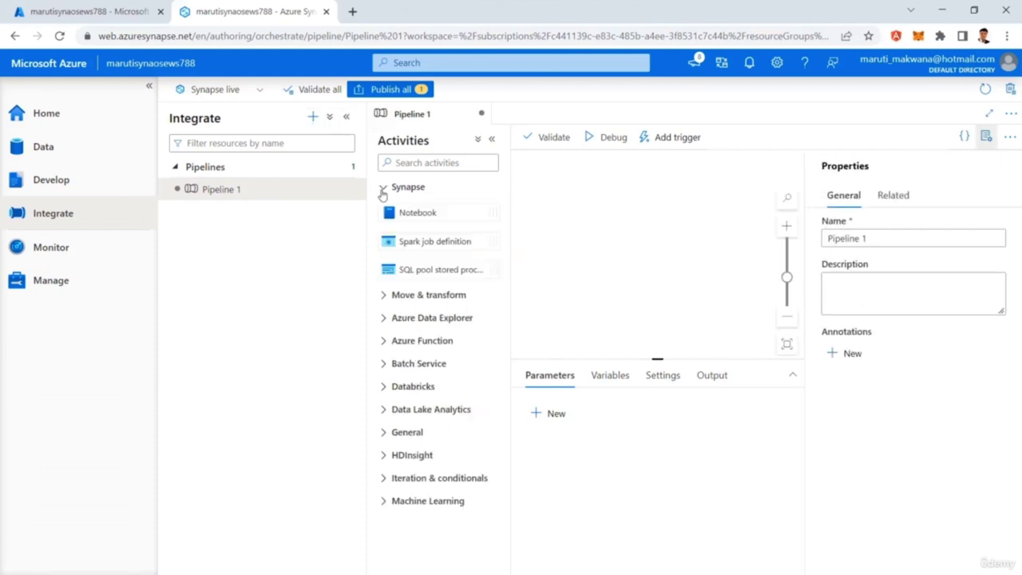
click(388, 294)
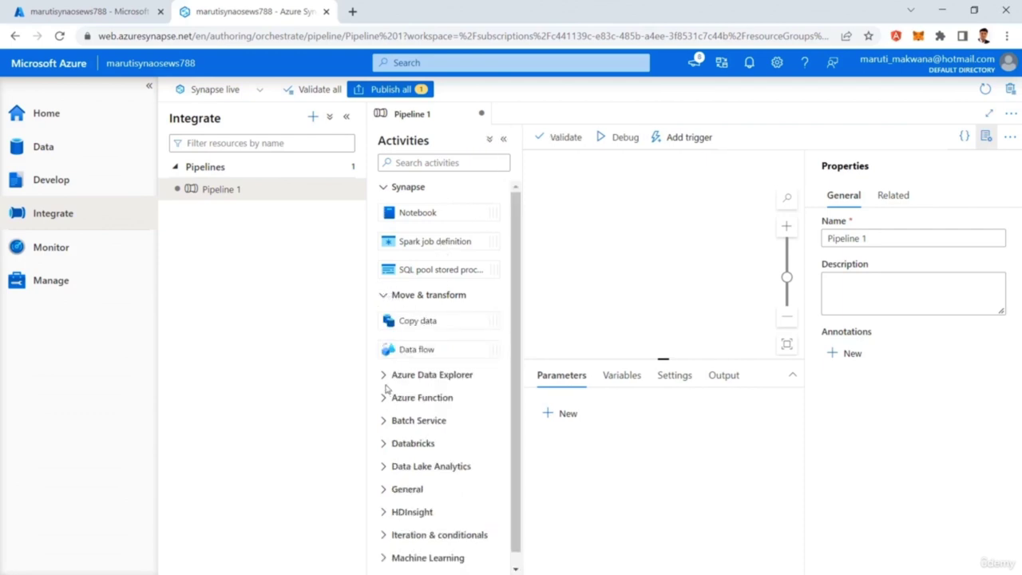
scroll(385, 387, down, 1)
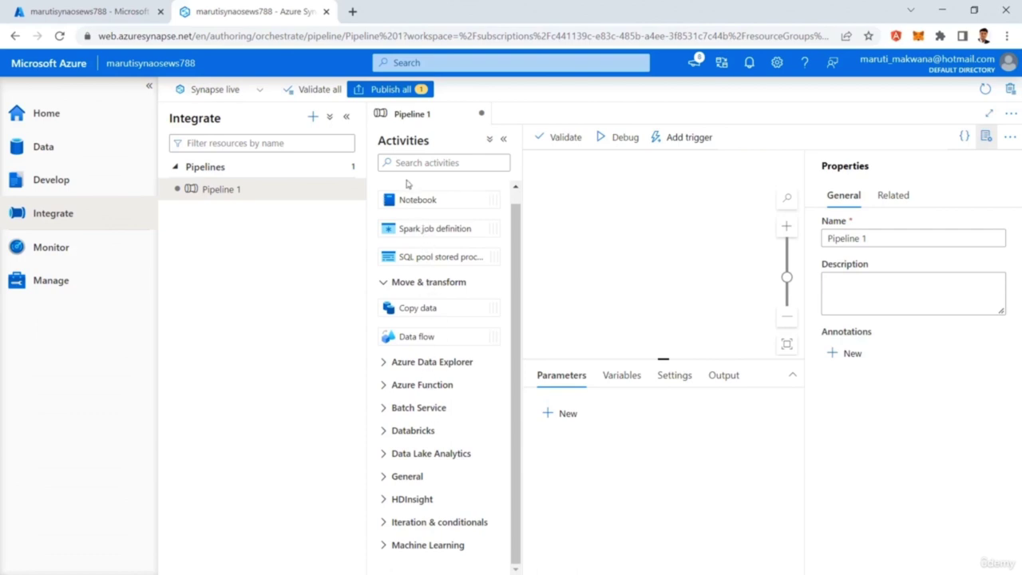
scroll(407, 191, up, 1)
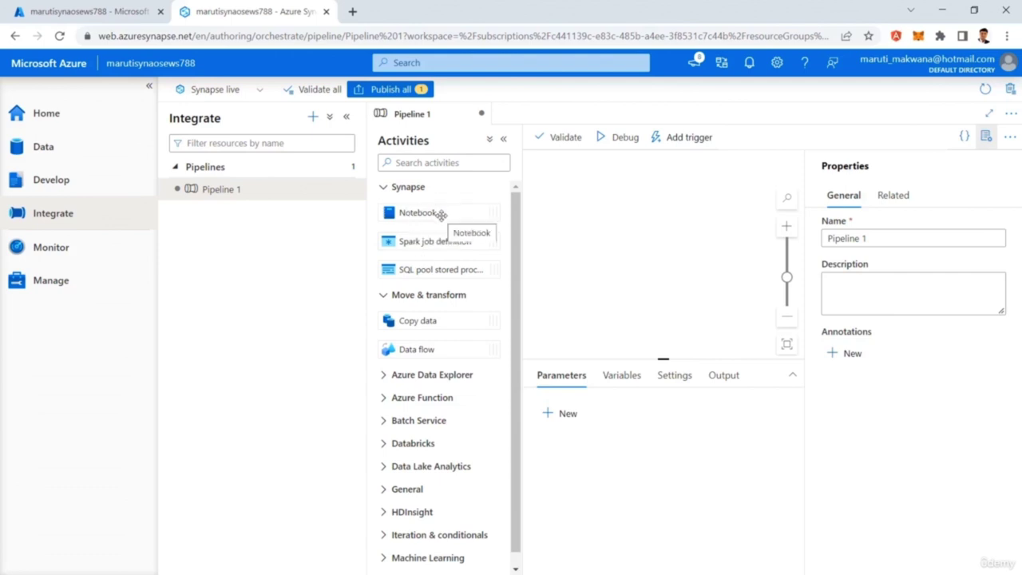
click(44, 152)
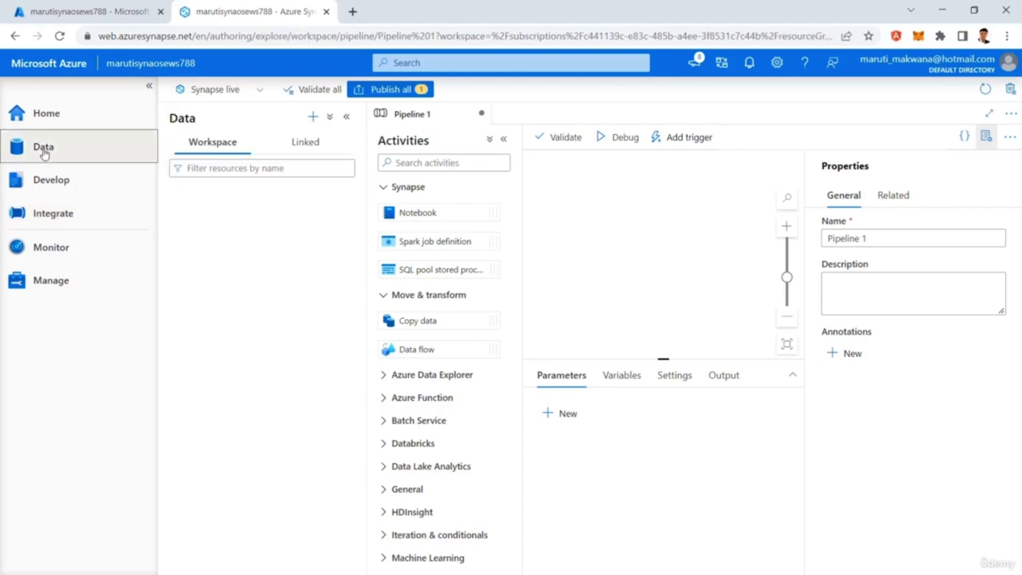
- Discard Pipeline 1 and browse Linked ADLS Gen2 storage to the empty marutifscontainer
click(482, 114)
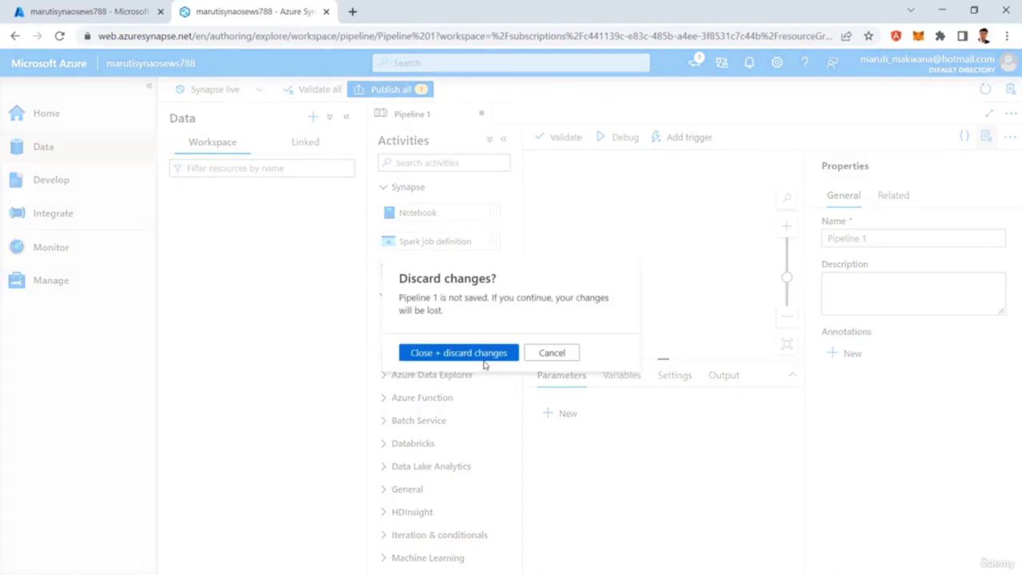
click(482, 356)
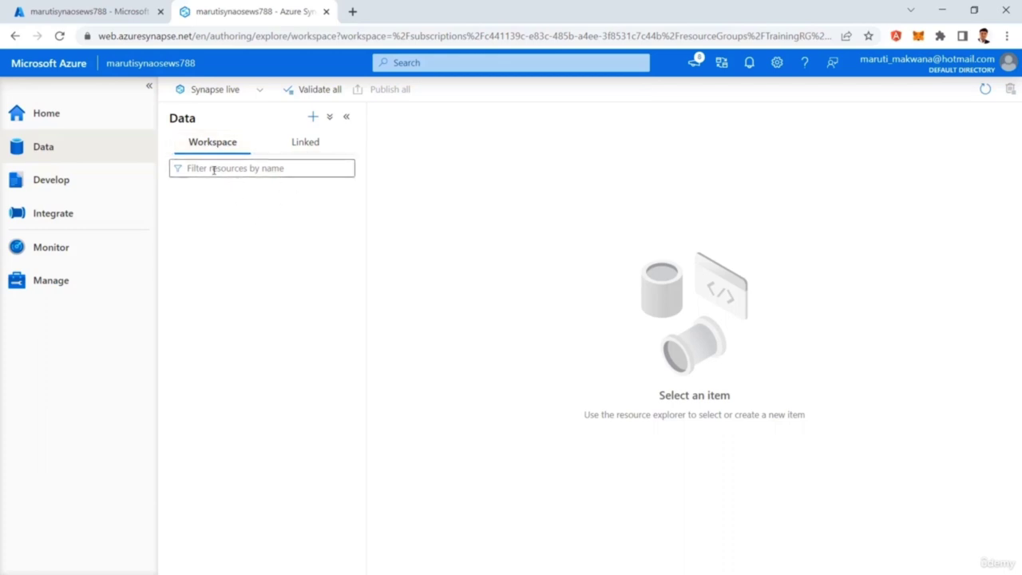
click(306, 142)
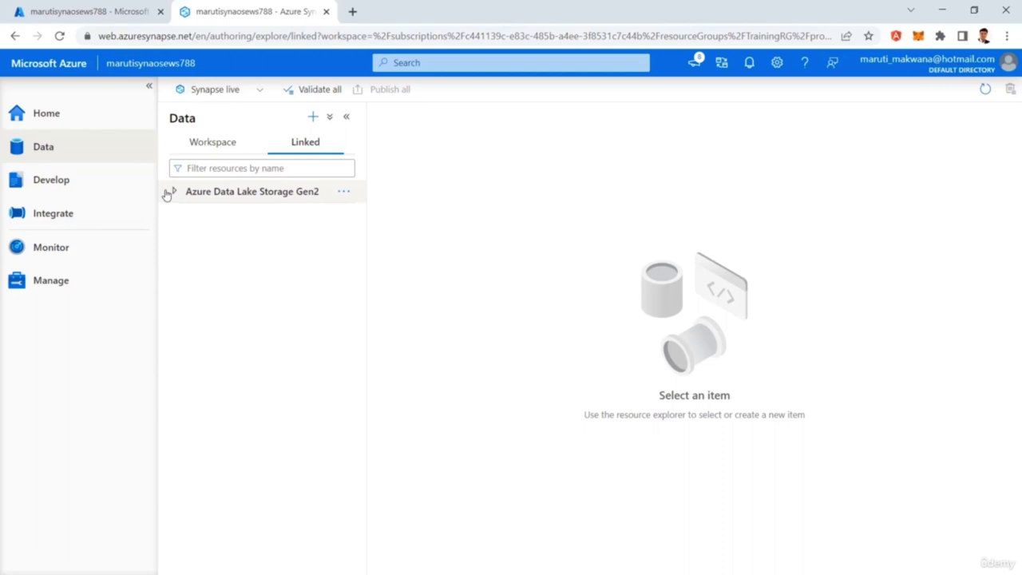
click(170, 193)
click(236, 214)
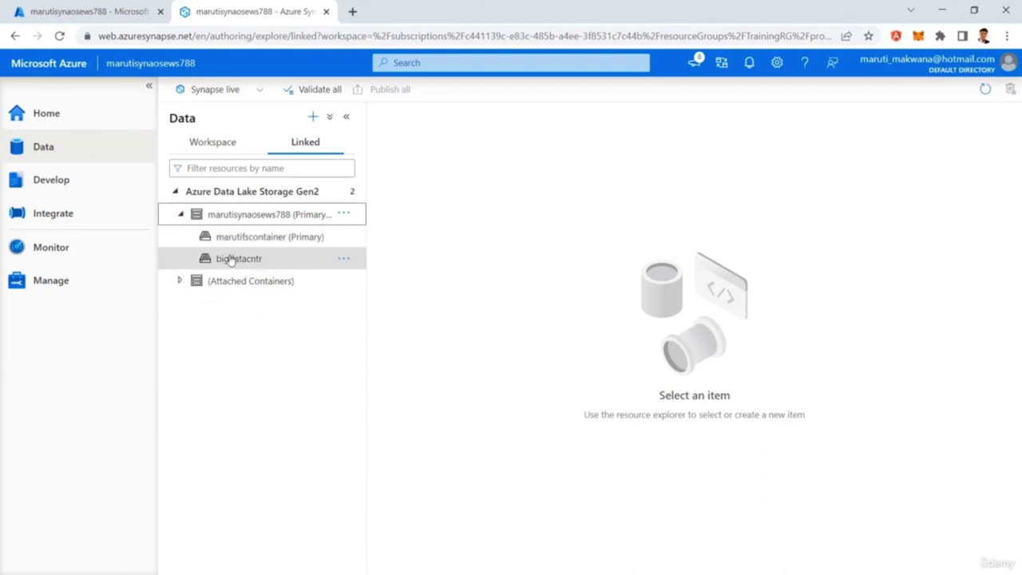
click(282, 244)
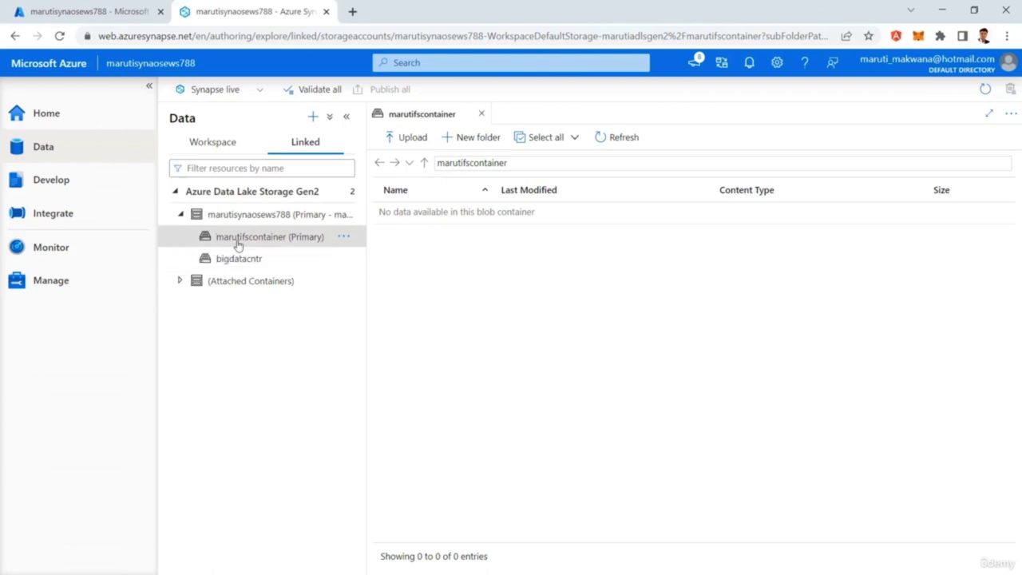
click(62, 188)
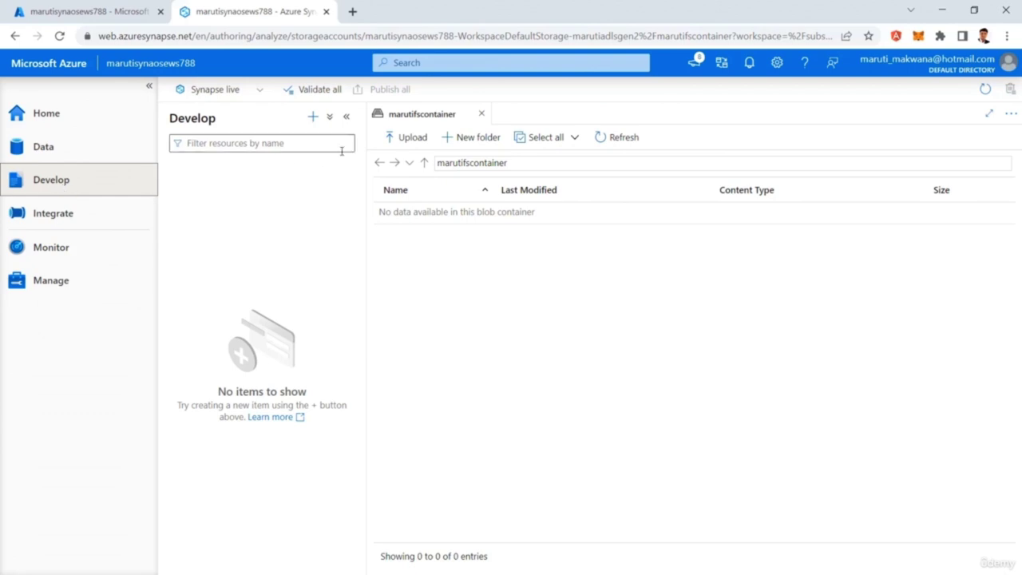
- Create SQL script 1 and review its Built-in pool and database connection options
click(314, 117)
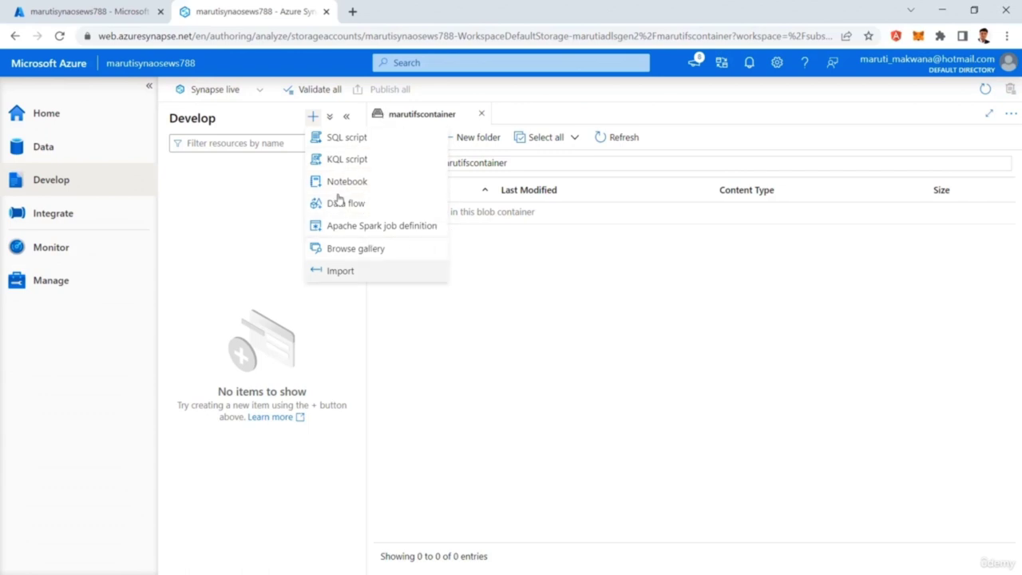
click(356, 140)
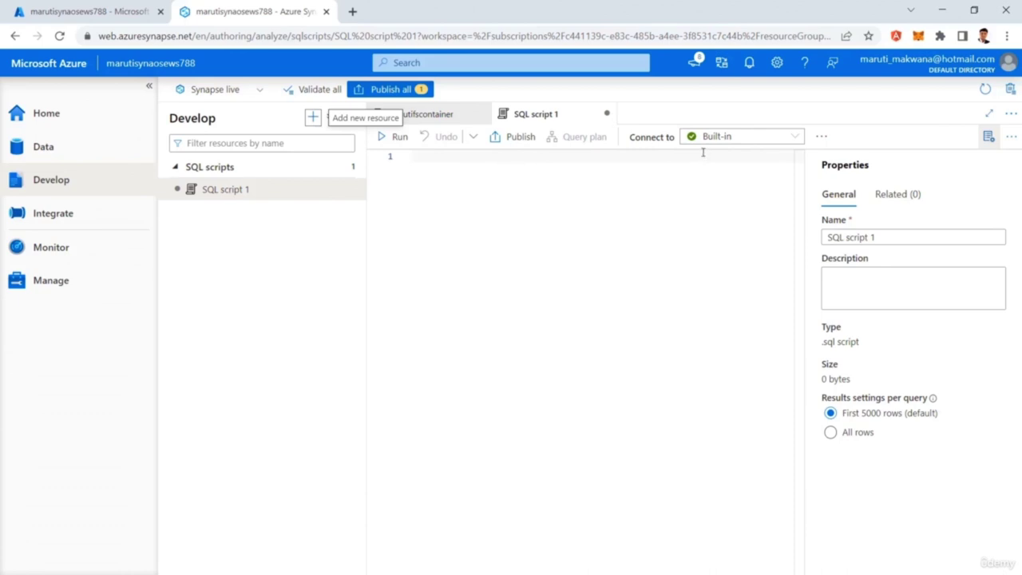
click(793, 137)
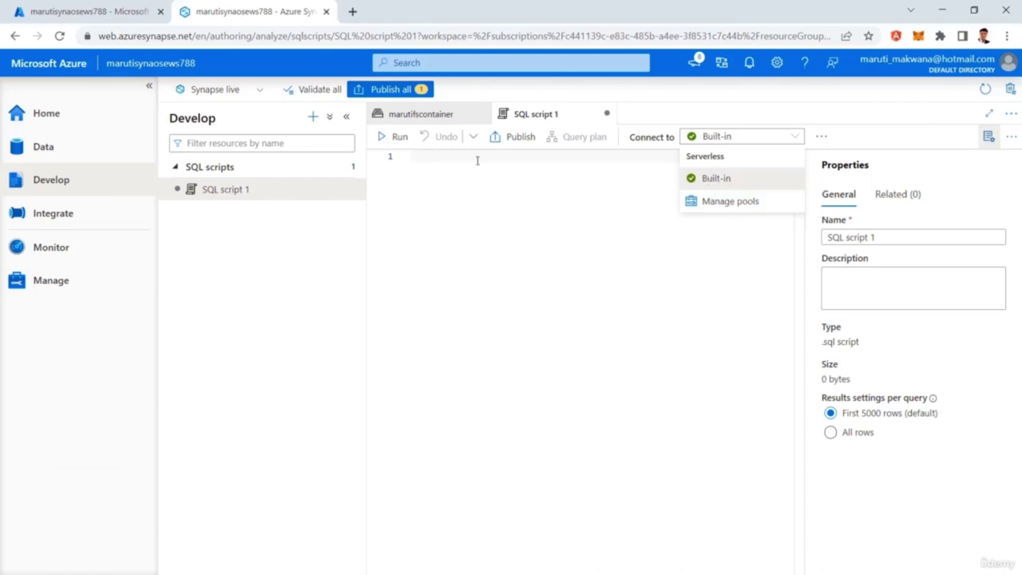
click(822, 137)
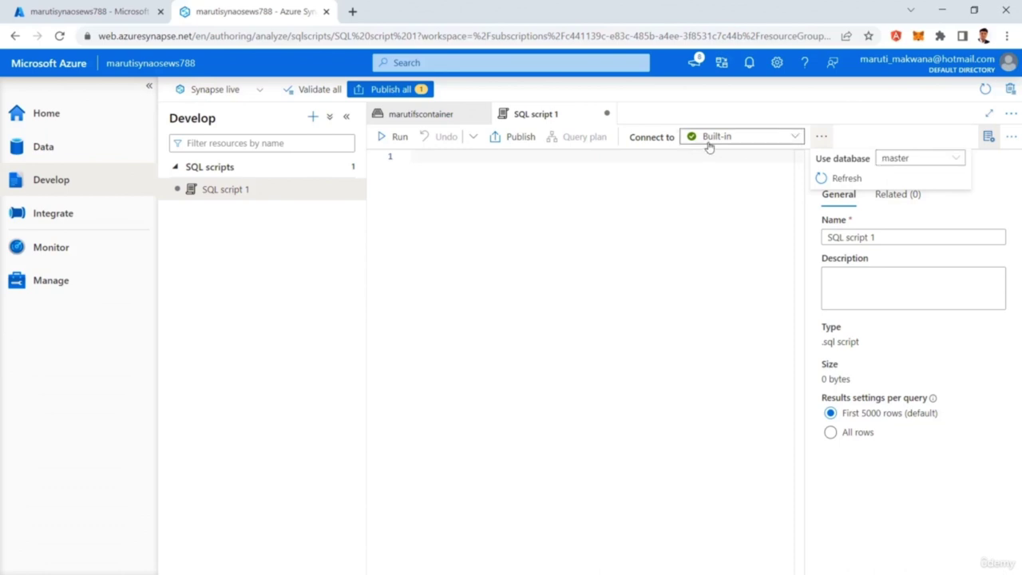
click(659, 257)
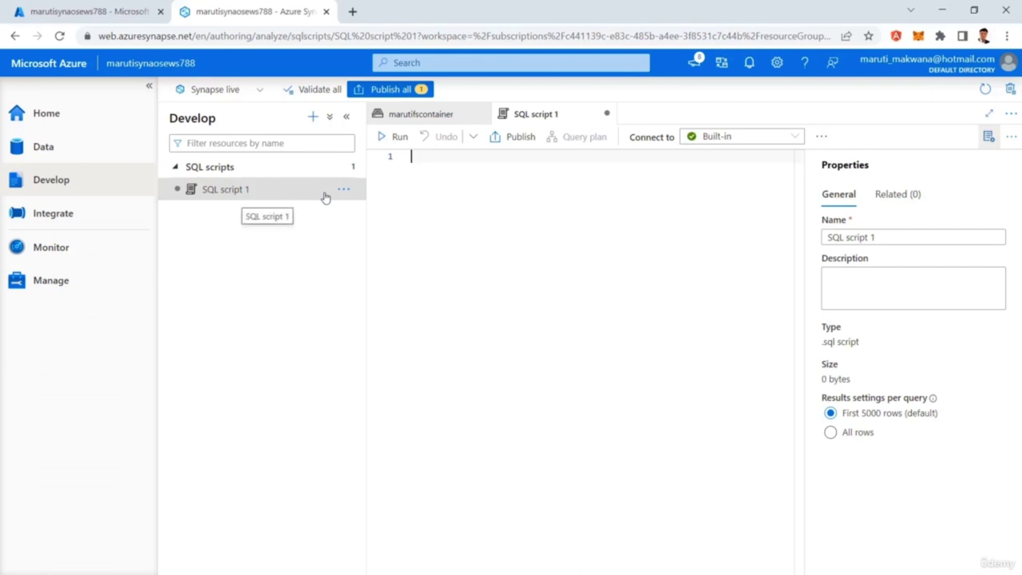
click(93, 11)
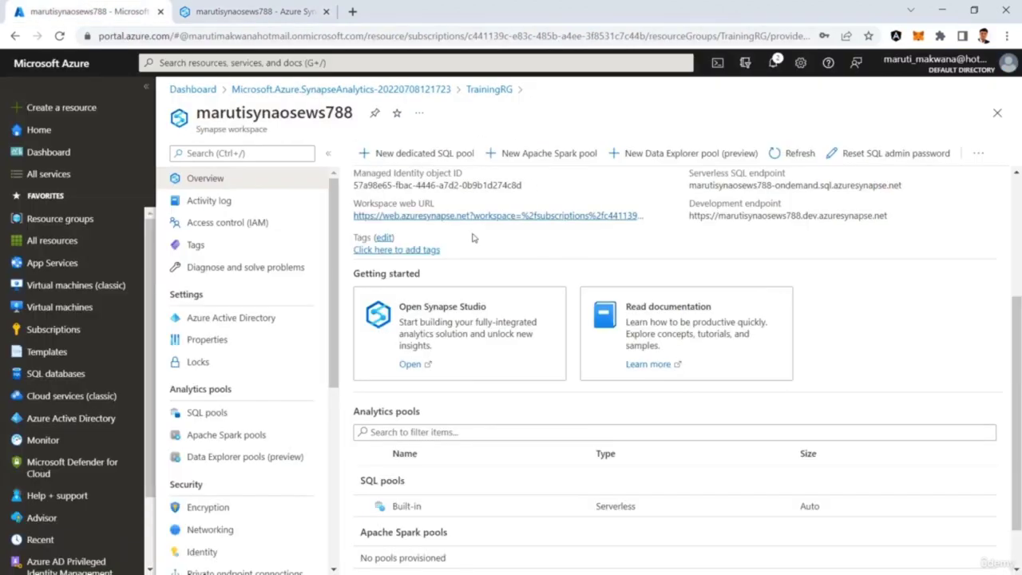
- Review the Analytics pools, showing only the Built-in serverless SQL pool, then return to Synapse Studio
scroll(501, 346, down, 2)
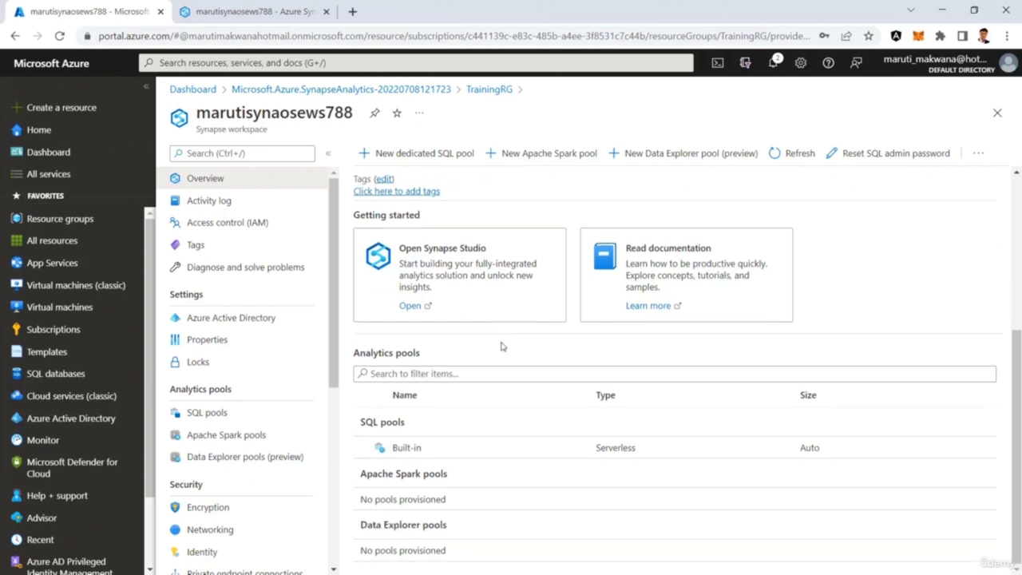
drag(365, 421, 413, 423)
click(452, 424)
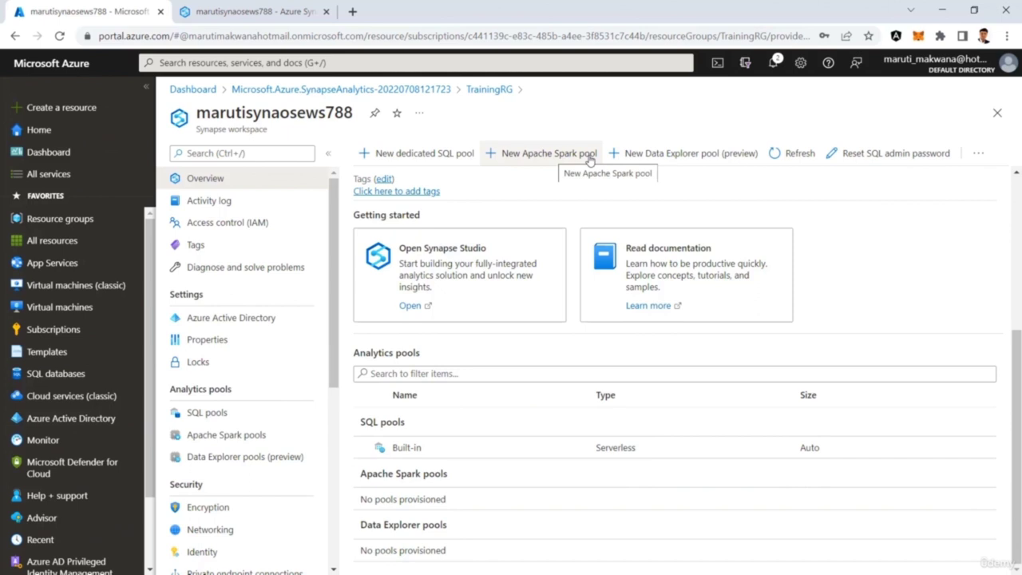
key(ctrl+Tab)
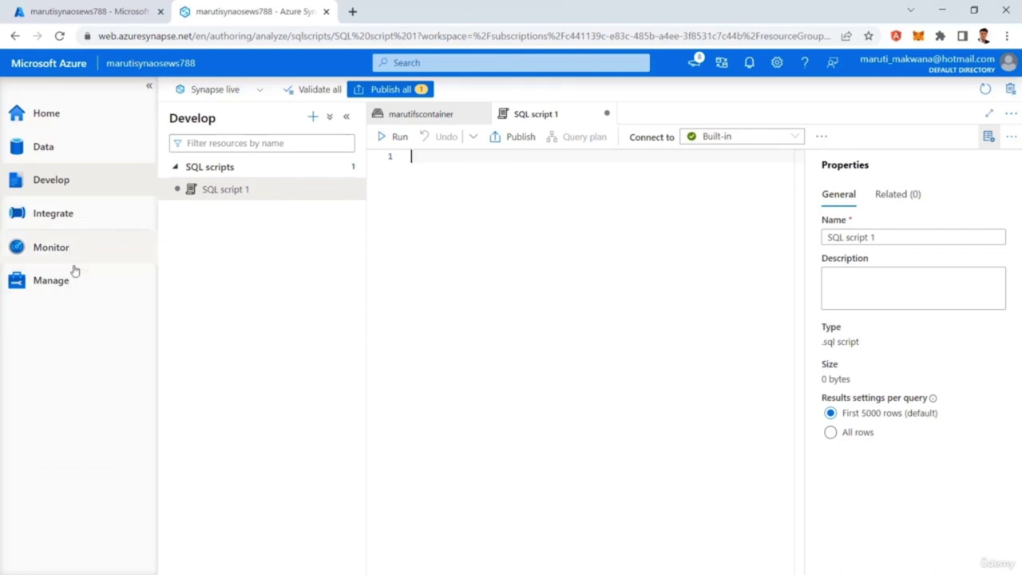
- Review the pipeline runs in Monitor and the SQL pools list in the Manage hub
click(73, 259)
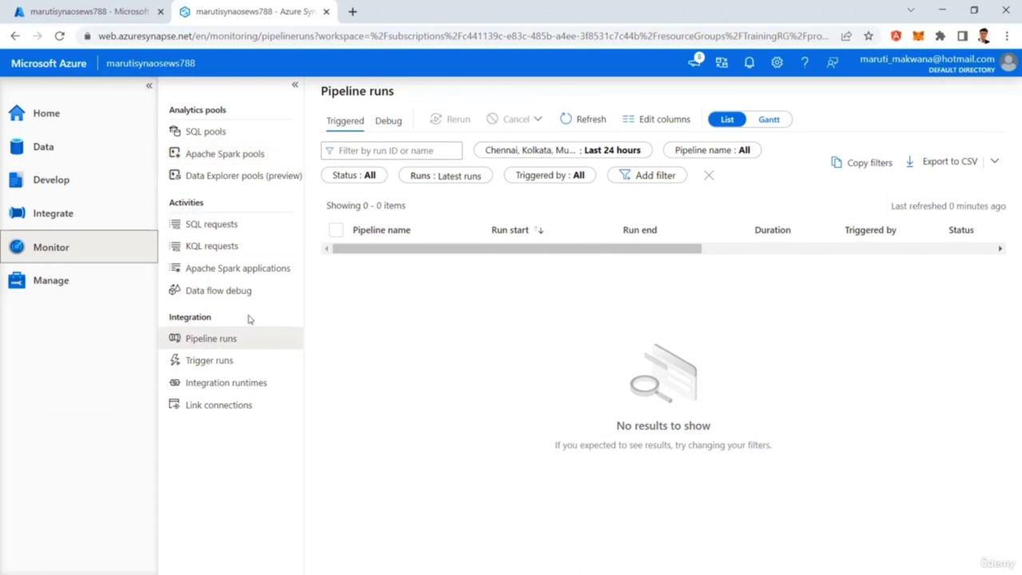
click(61, 278)
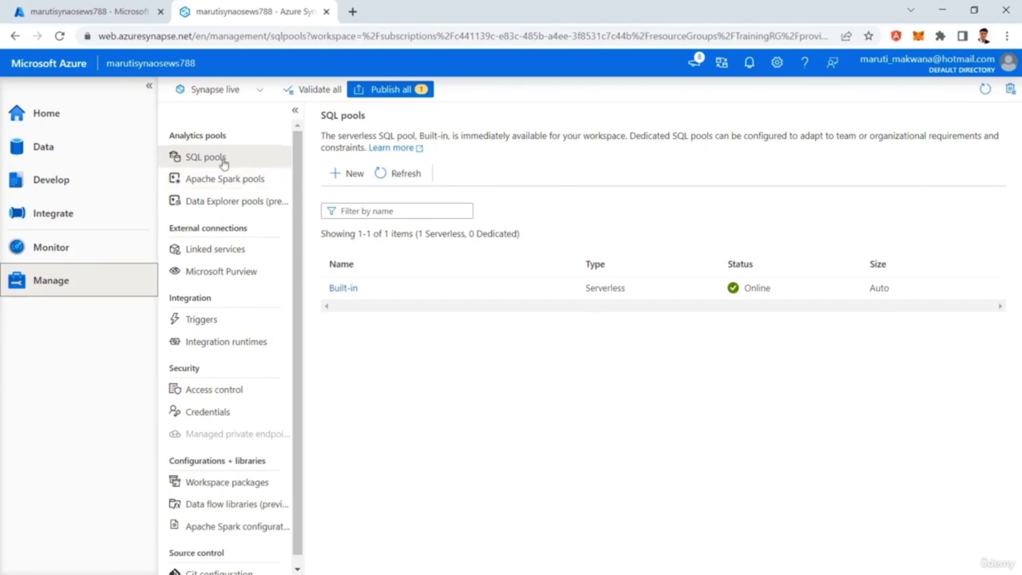
scroll(214, 415, down, 1)
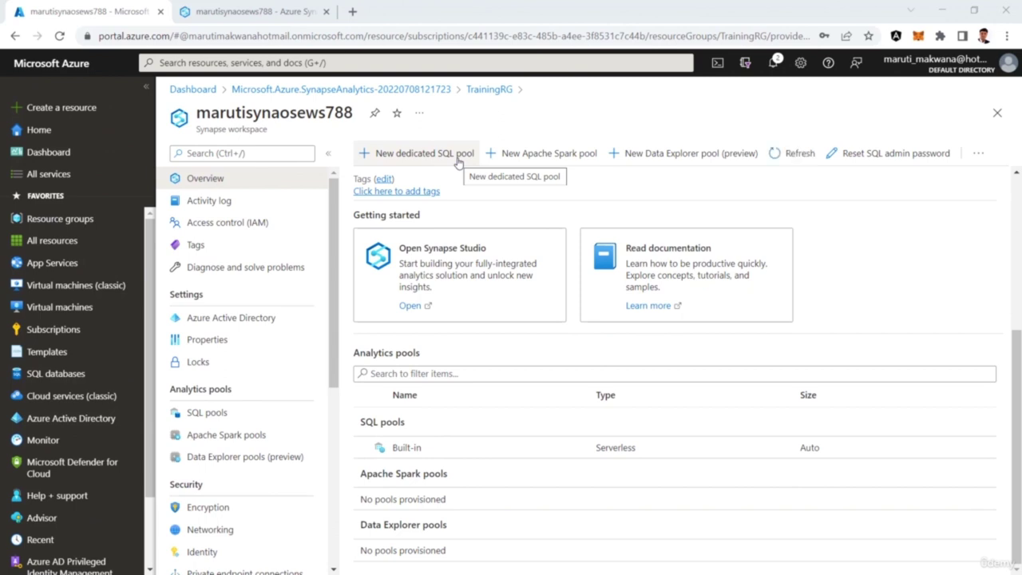
- Start a new dedicated SQL pool named mysqldpool22
click(425, 159)
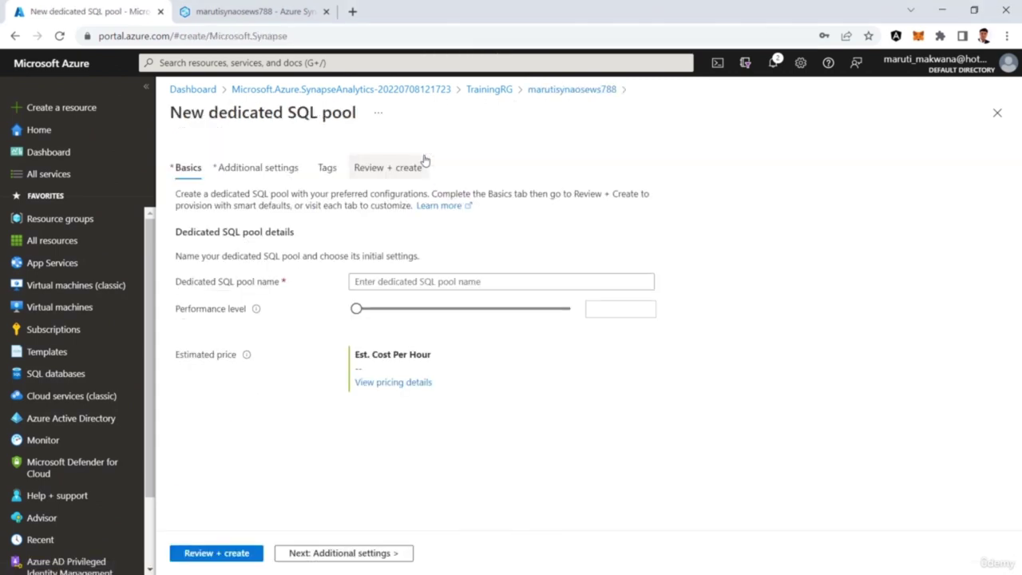
click(441, 281)
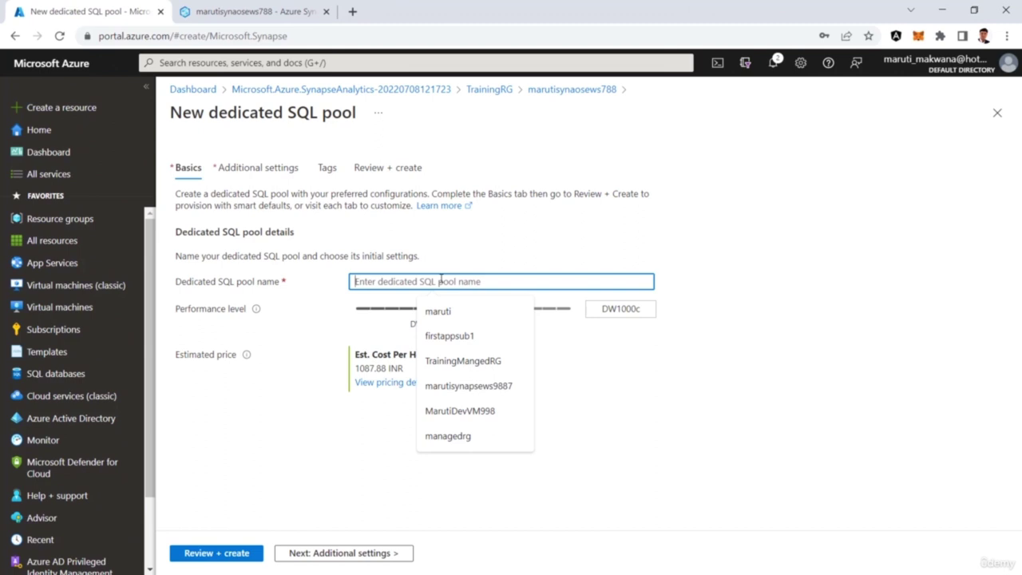
text(my)
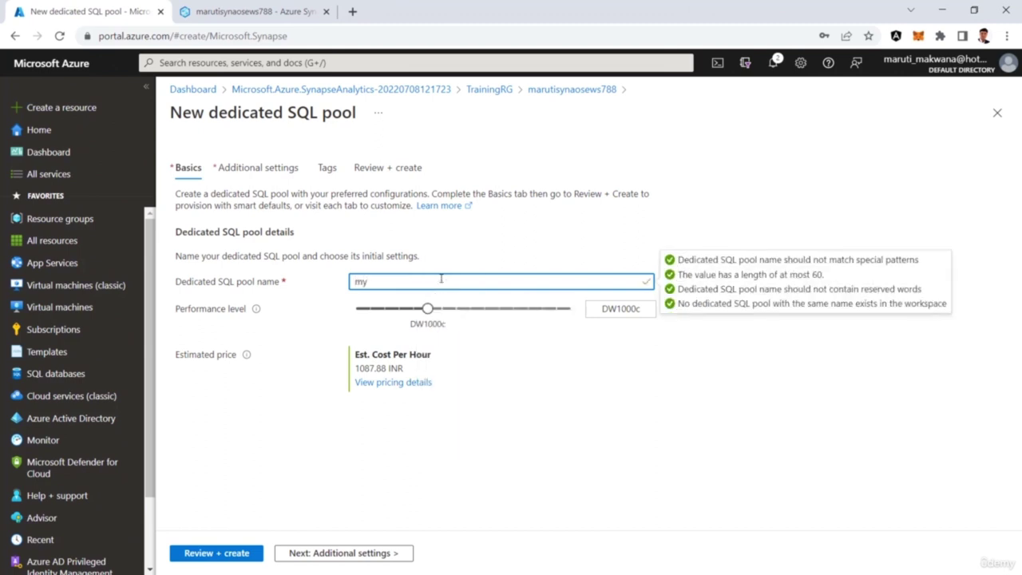
text(sqldpool22)
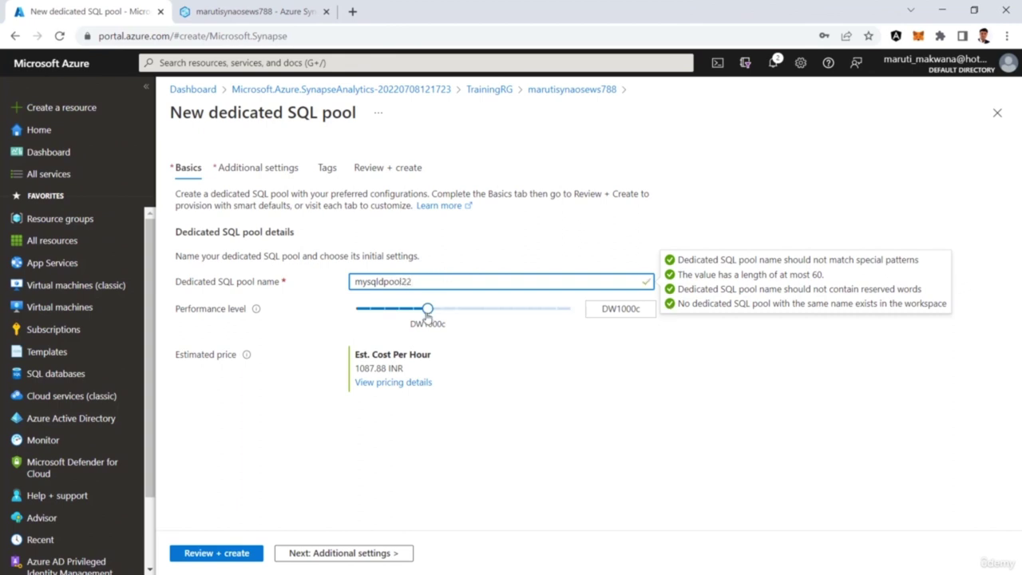
click(712, 446)
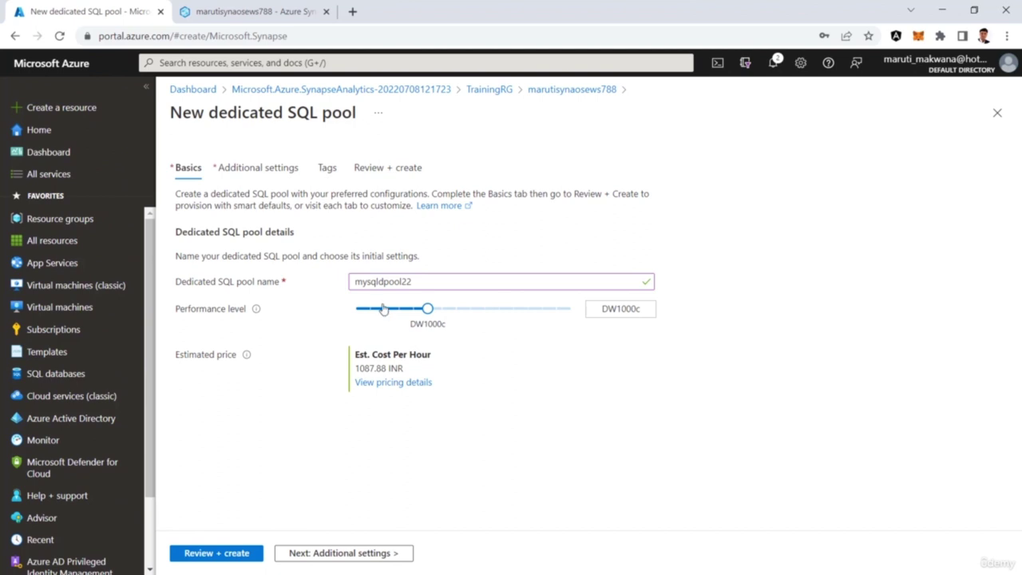
- Set the performance level to DW100c, estimated at 108.79 INR per hour, after comparing higher levels
drag(428, 309, 318, 317)
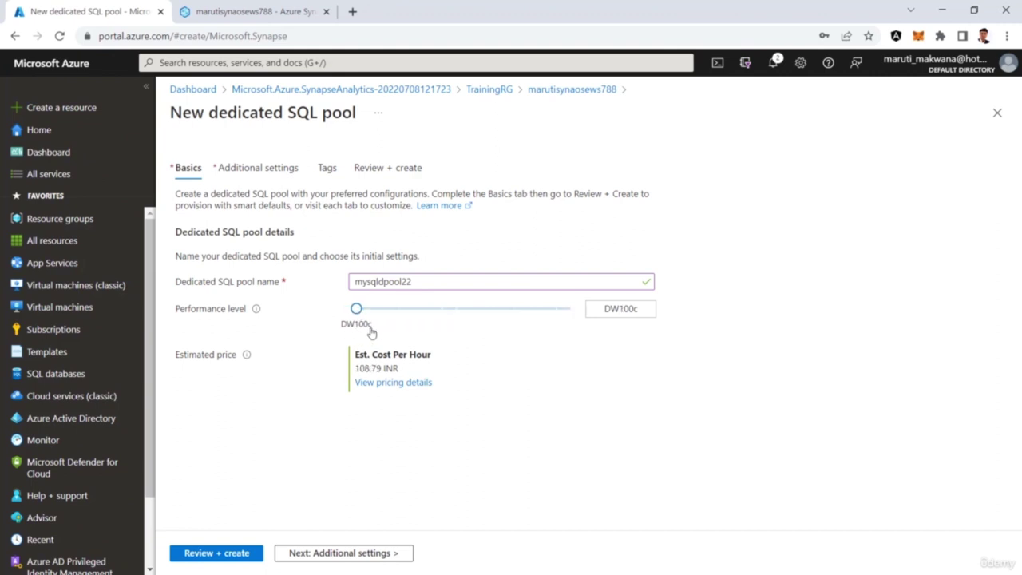
drag(358, 312, 613, 355)
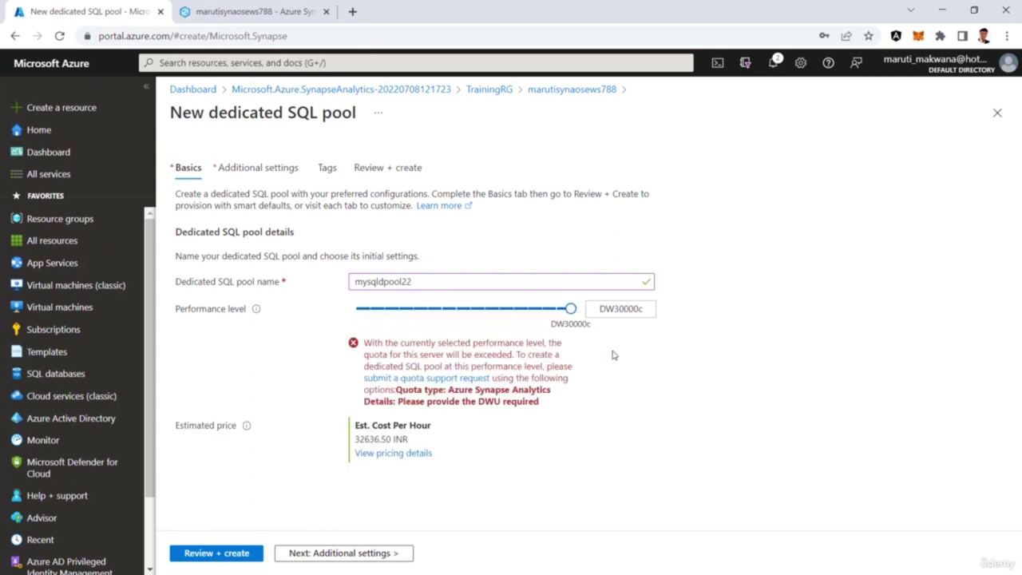
drag(613, 356, 312, 334)
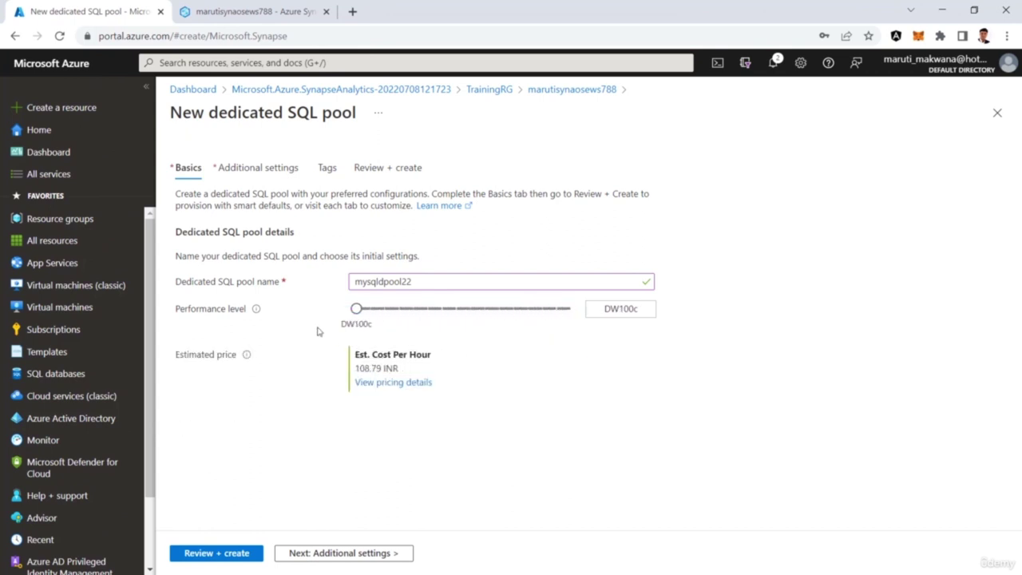
mouse_move(256, 313)
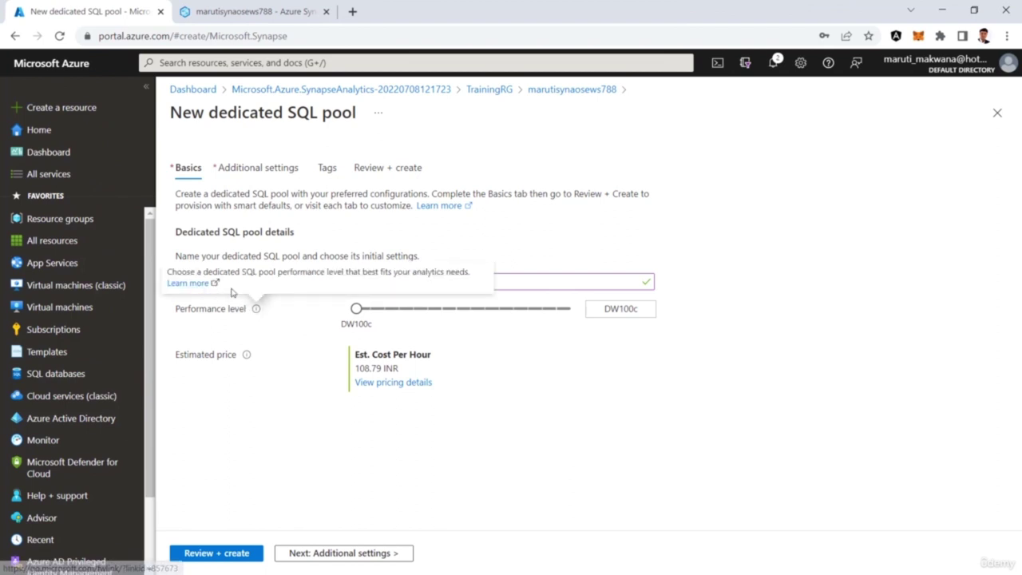
- Read the DWU table in the compute management Docs article, then return to the pool form
click(190, 283)
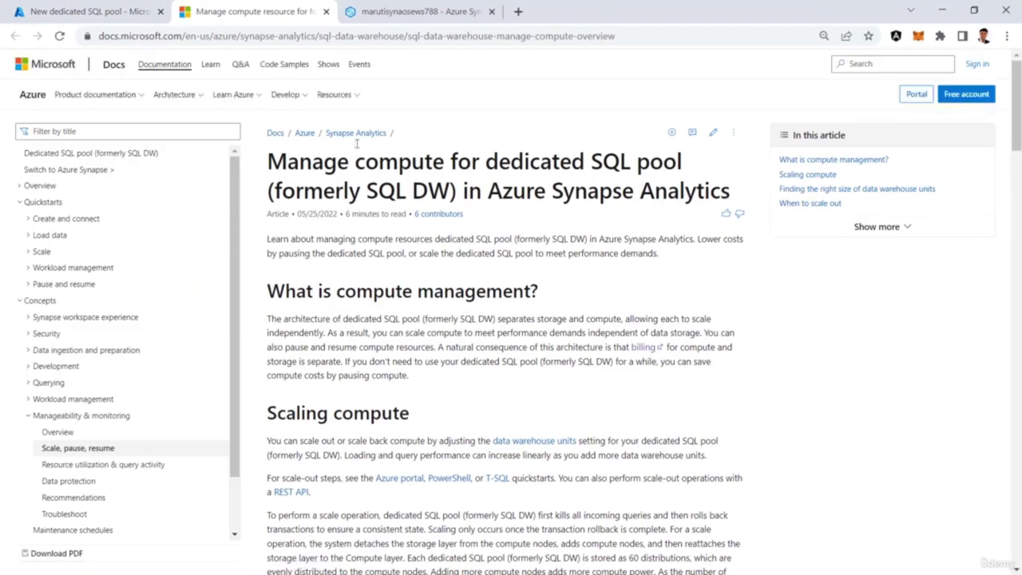
scroll(534, 367, down, 7)
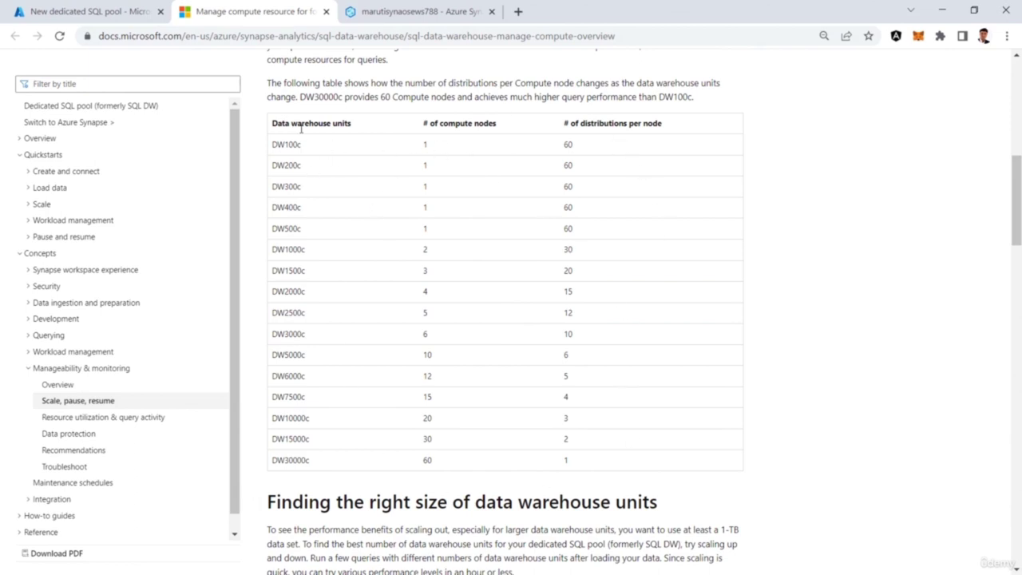
click(88, 11)
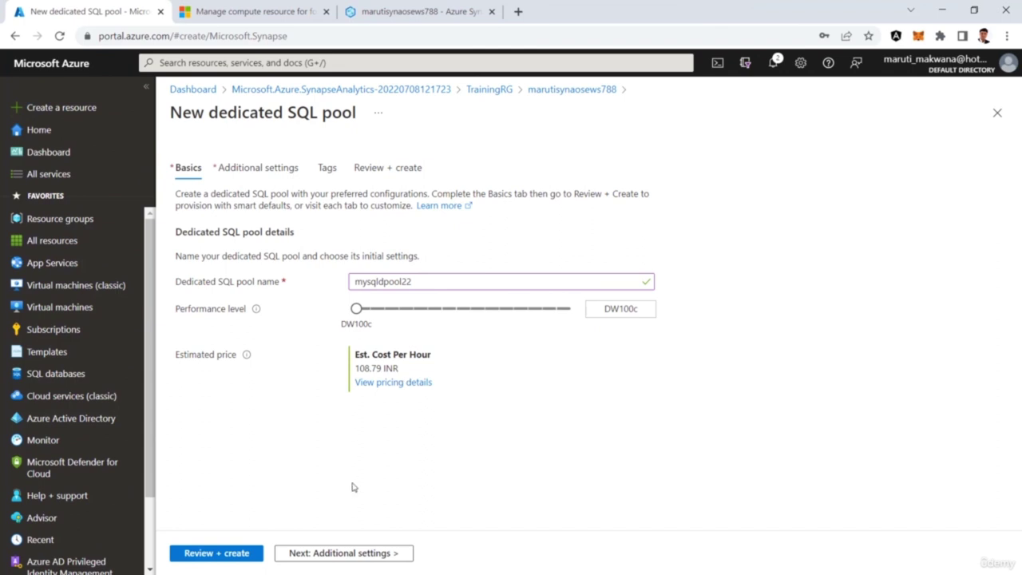
- Review mysqldpool22 at DW100c with SQL_Latin1_General_CP1_CI_AS collation and submit it for deployment
click(280, 553)
click(296, 555)
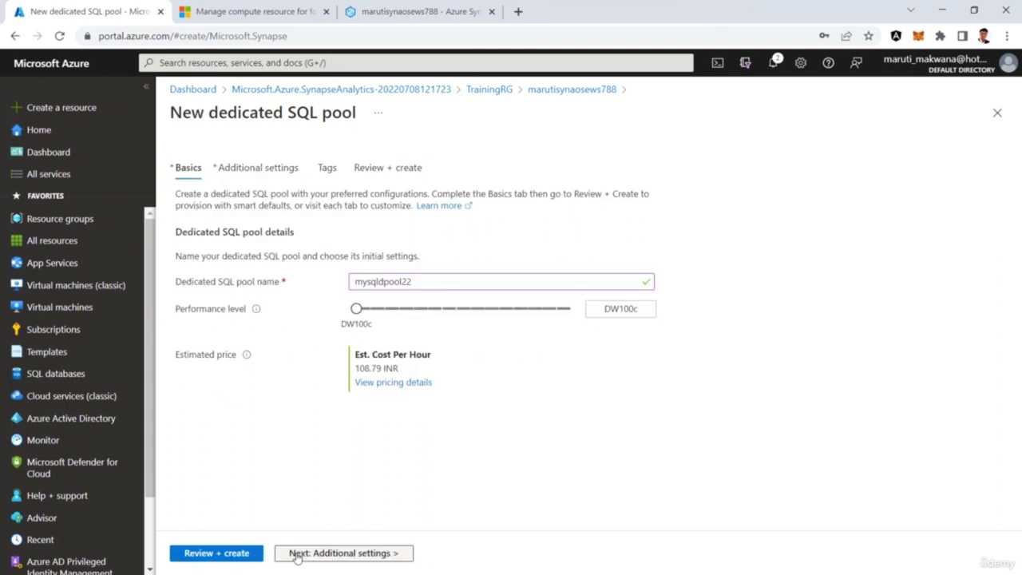
click(237, 554)
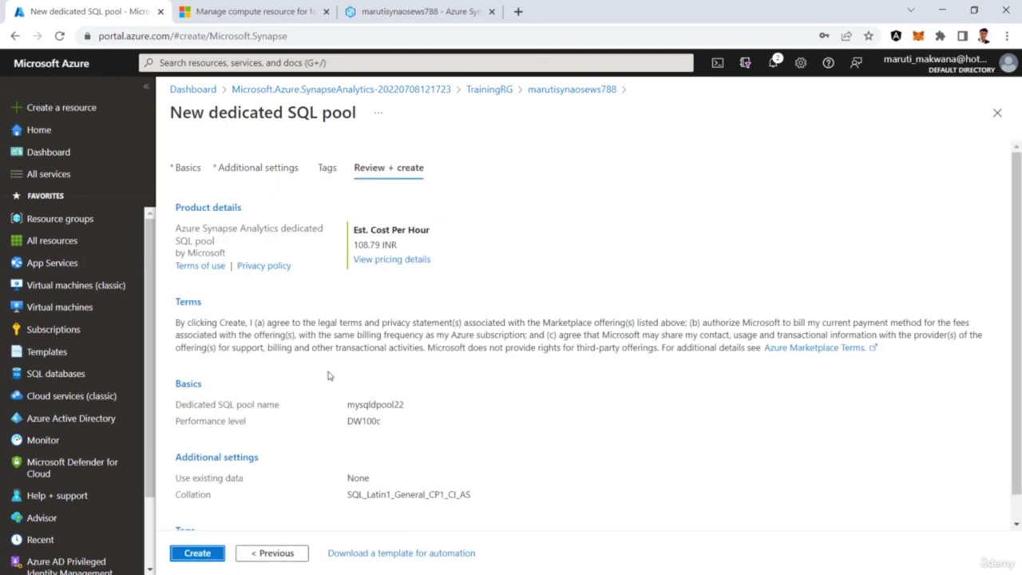
click(223, 556)
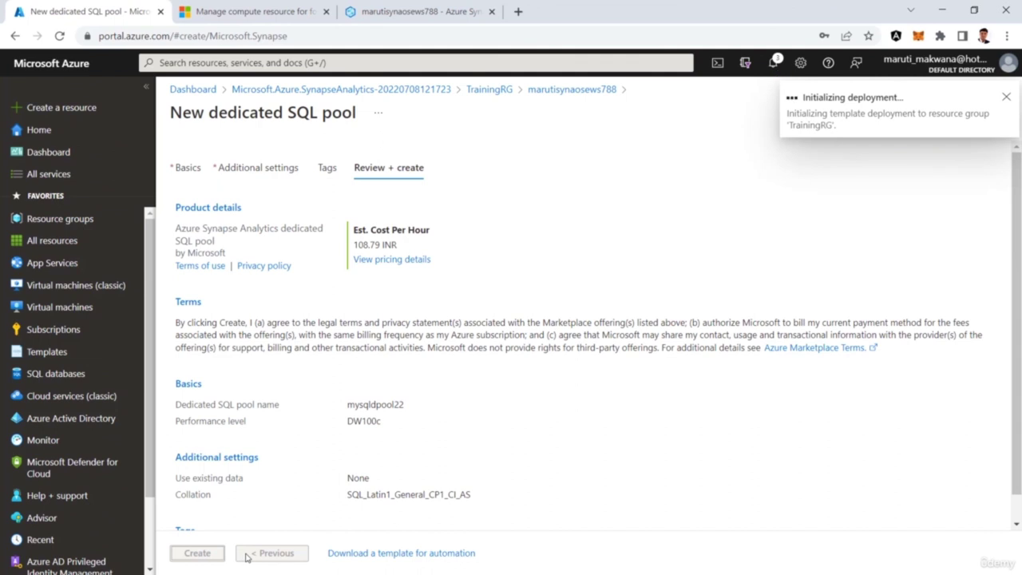
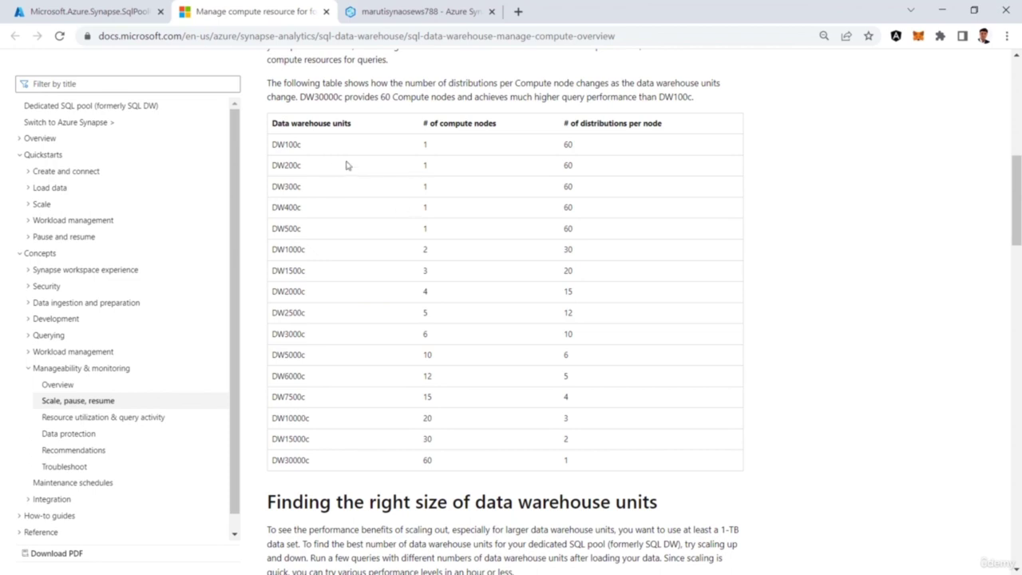
- Point out DW30000c's 60 compute nodes and the distributions-per-node heading on the slide
double_click(427, 460)
click(437, 466)
drag(585, 123, 627, 124)
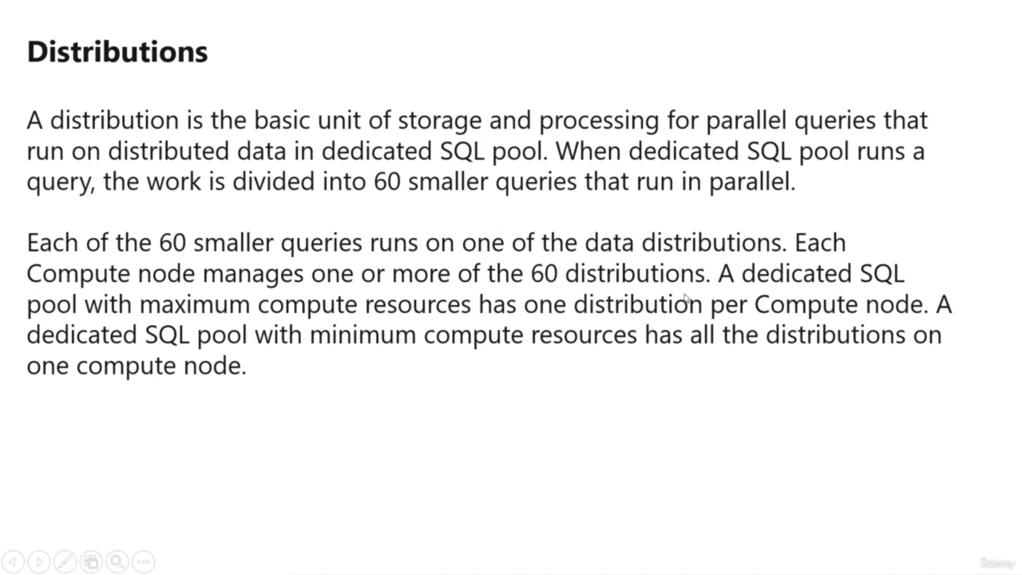
- In the docs table, highlight node and distribution counts for DW100c, DW1000c (2 nodes, 30), DW5000c and DW30000c
key(alt+Tab)
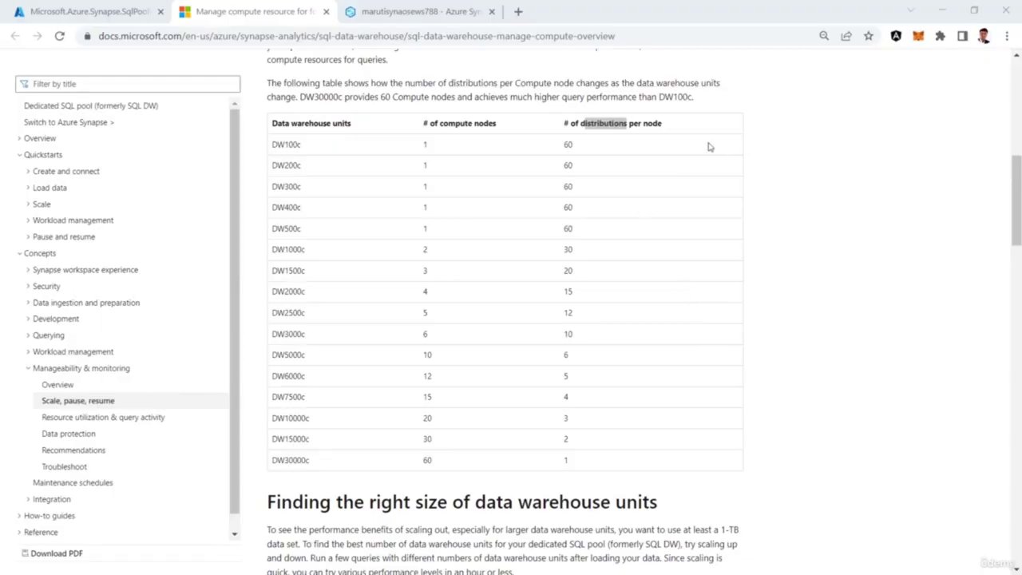
double_click(423, 144)
double_click(568, 145)
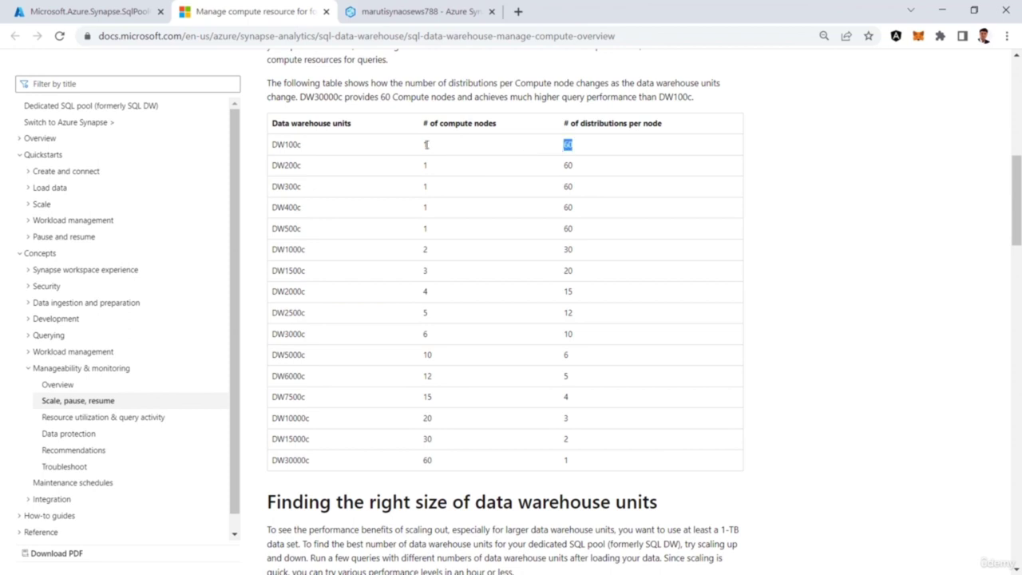
double_click(424, 250)
double_click(566, 251)
double_click(427, 356)
double_click(566, 356)
drag(424, 460, 436, 465)
- Highlight the compute nodes and distributions per node headings, then return to the Azure portal
drag(448, 125, 509, 128)
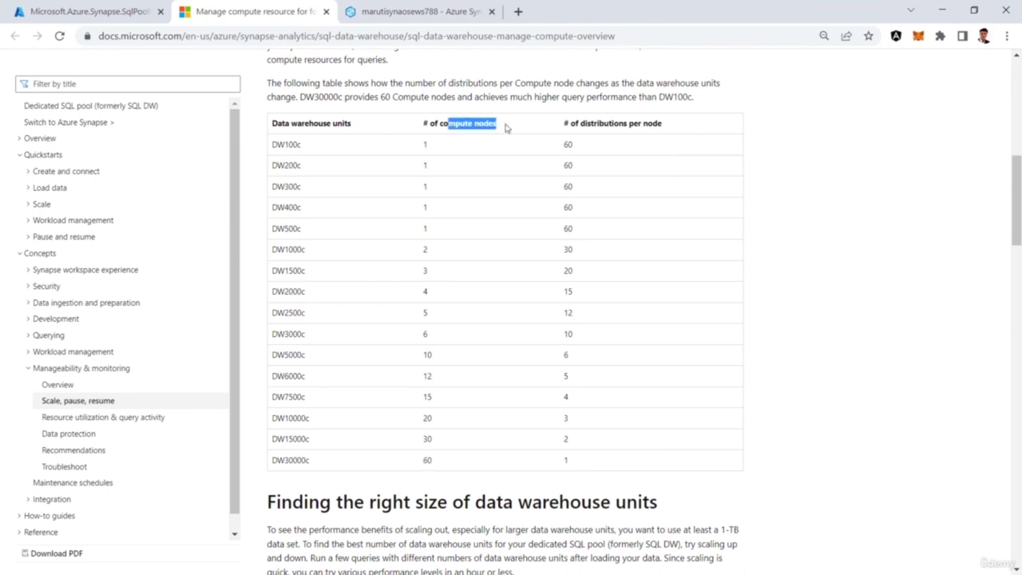
click(590, 123)
drag(590, 122, 659, 124)
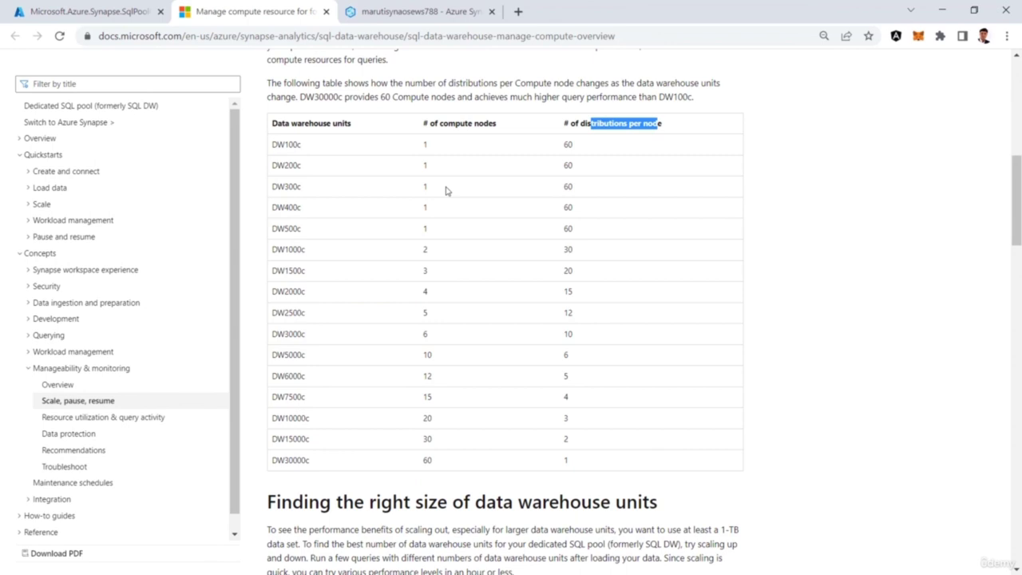
click(119, 14)
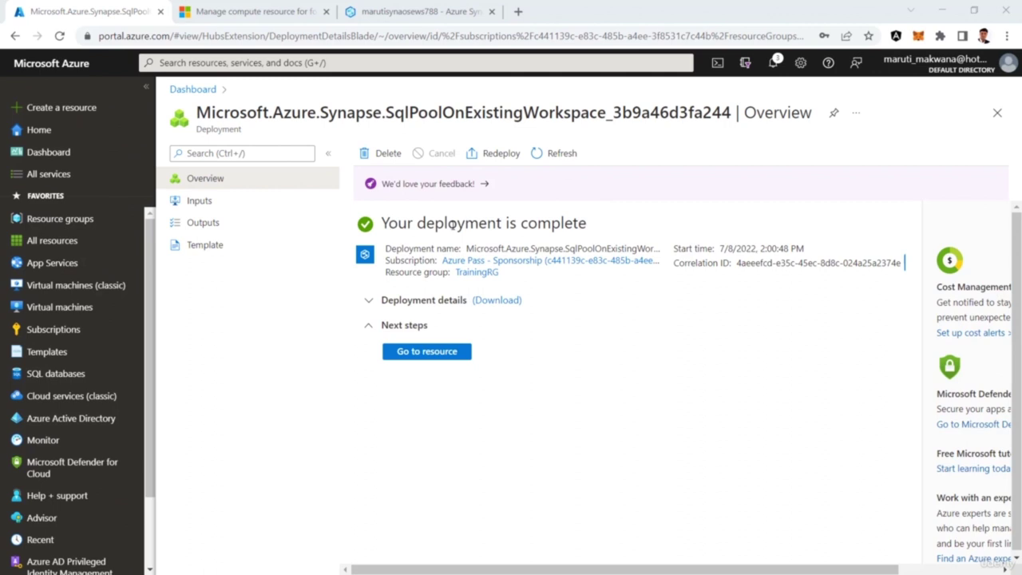
- Go to the deployed Synapse workspace and open mysqldpool22 from its Analytics pools list
click(452, 353)
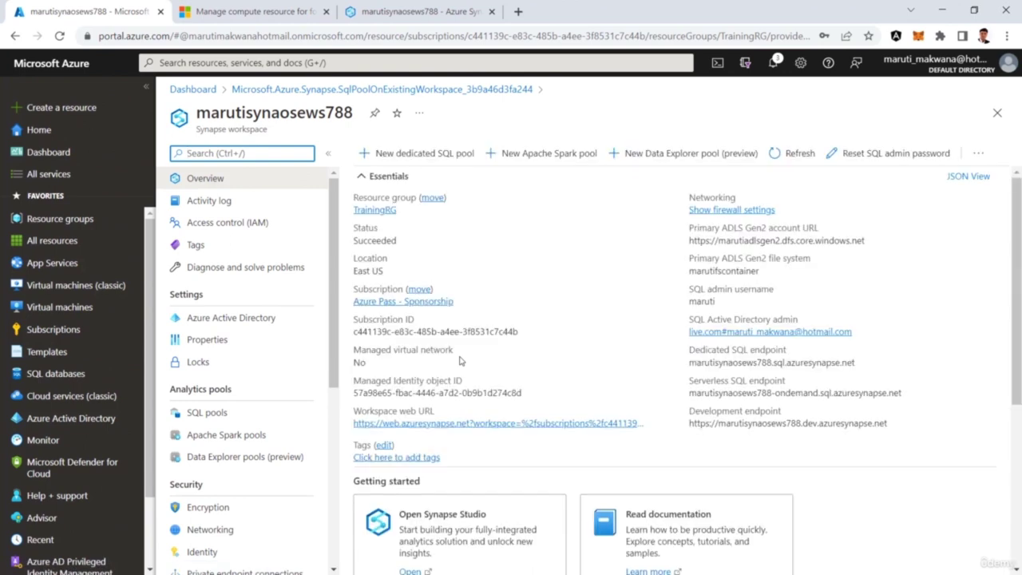
scroll(460, 367, down, 3)
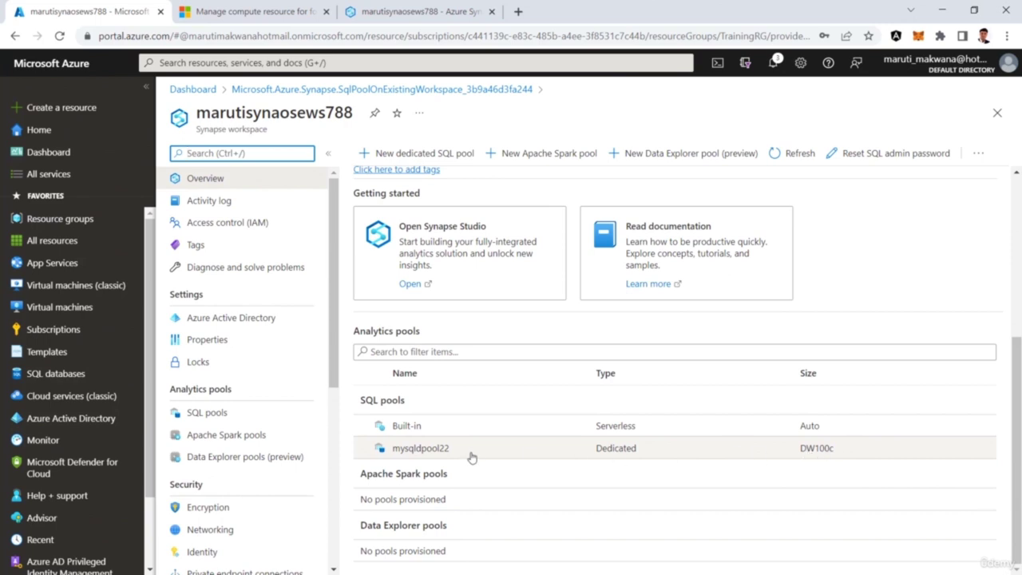
click(407, 450)
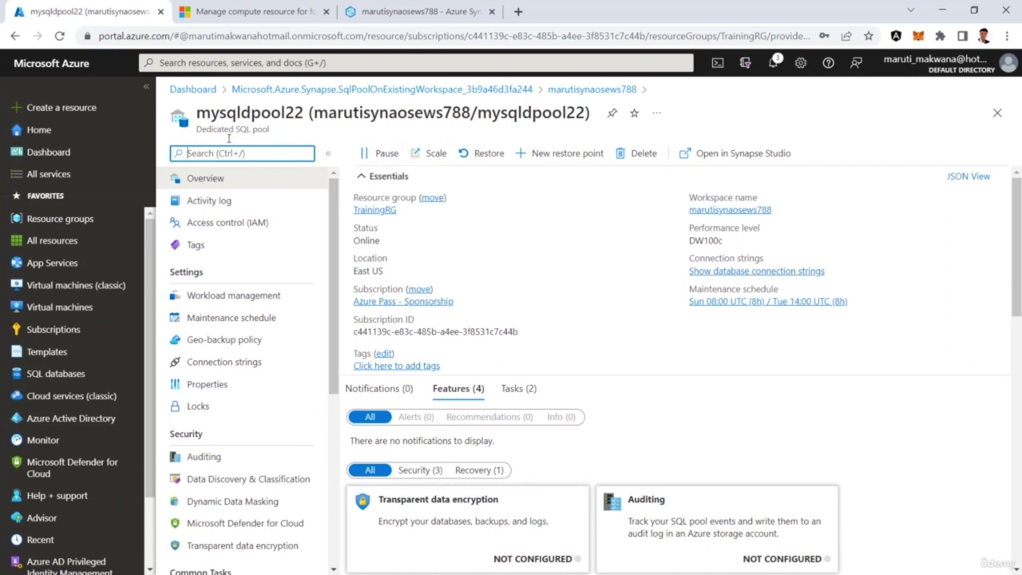
- In Synapse Studio's Data hub Workspace view, reload the page so the SQL database appears
click(435, 13)
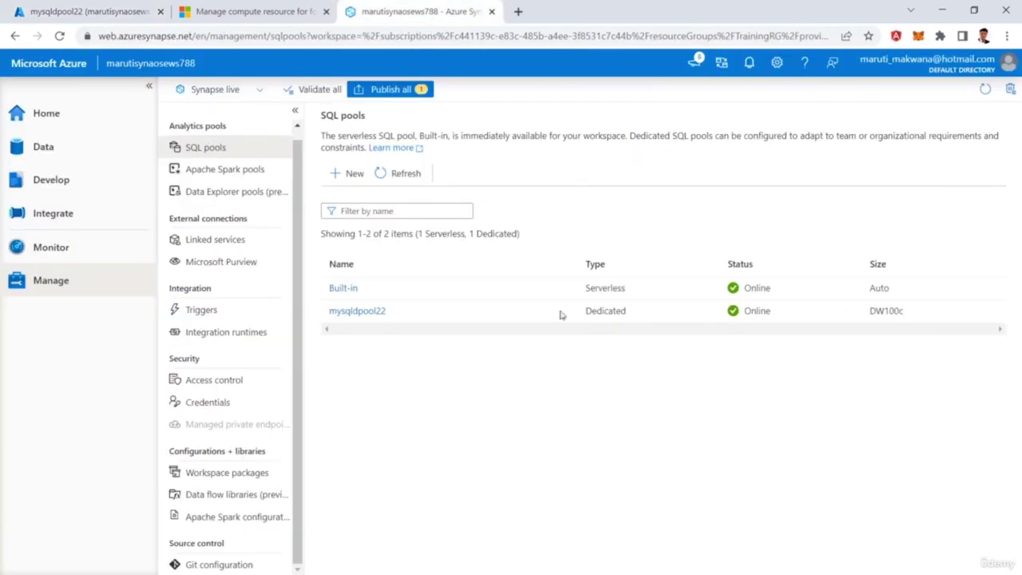
click(50, 150)
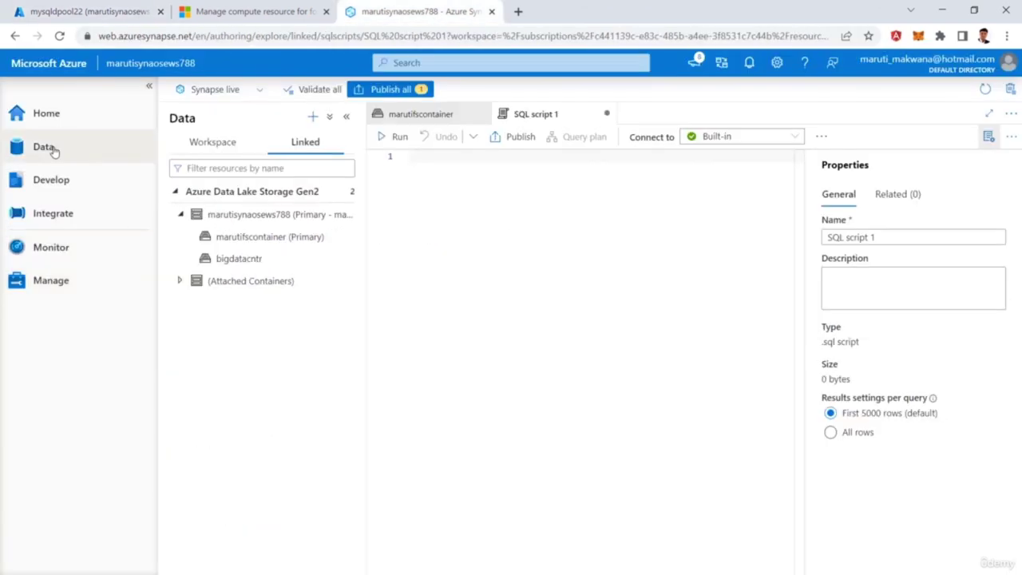
click(214, 152)
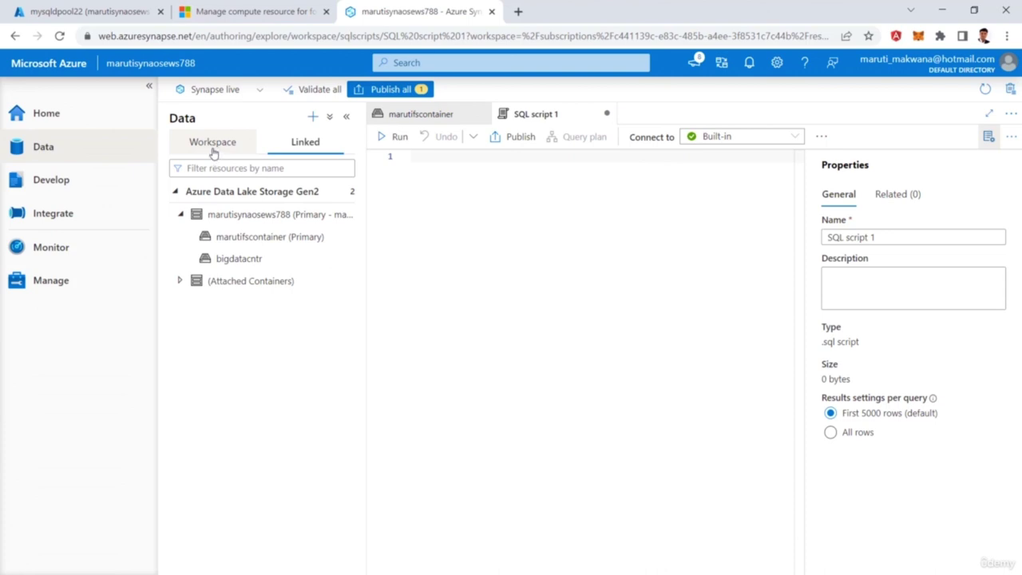
click(59, 37)
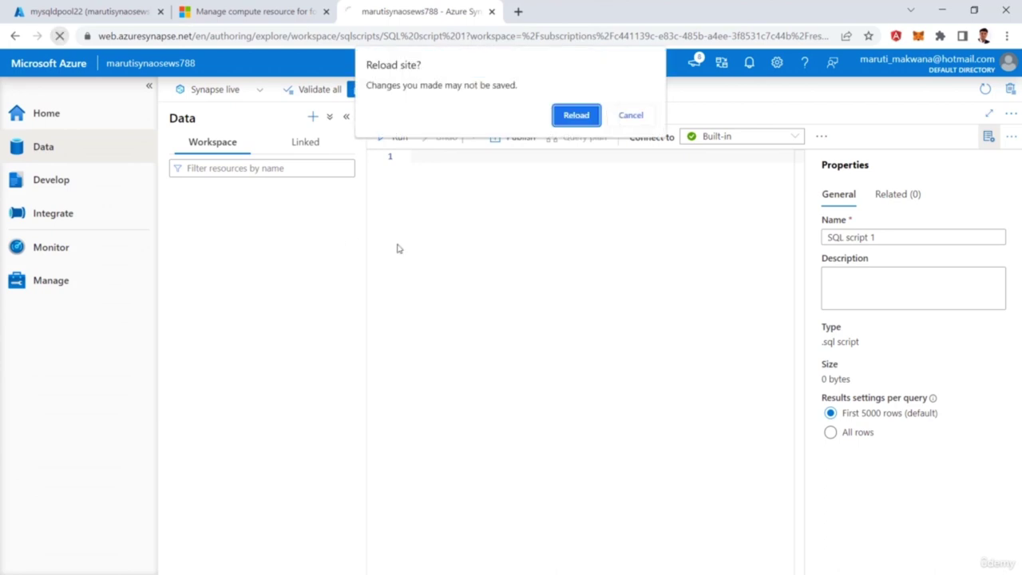
click(565, 120)
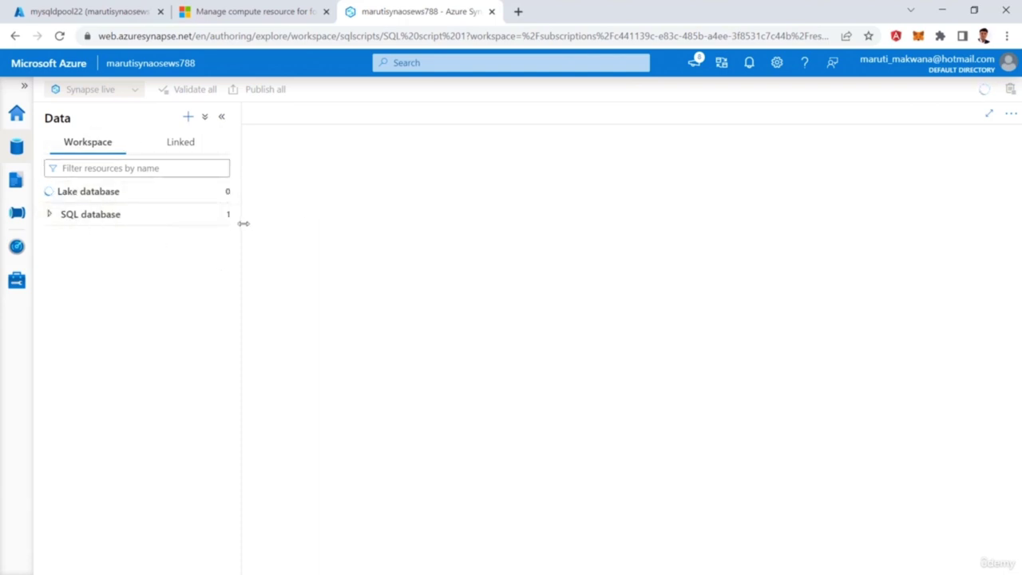
- Expand SQL database, mysqldpool22, and its Tables, Views and System views folders
click(50, 191)
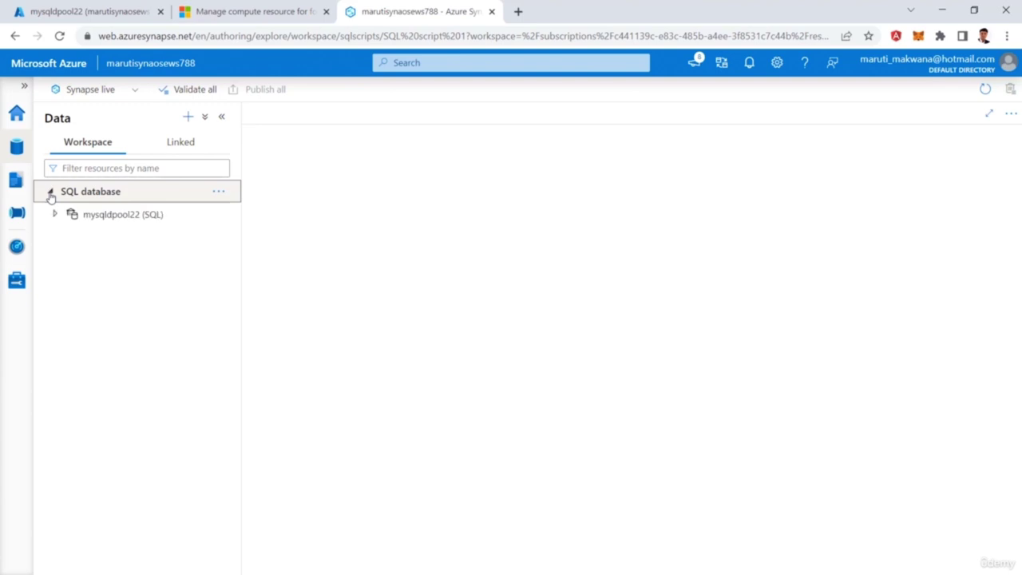
click(56, 214)
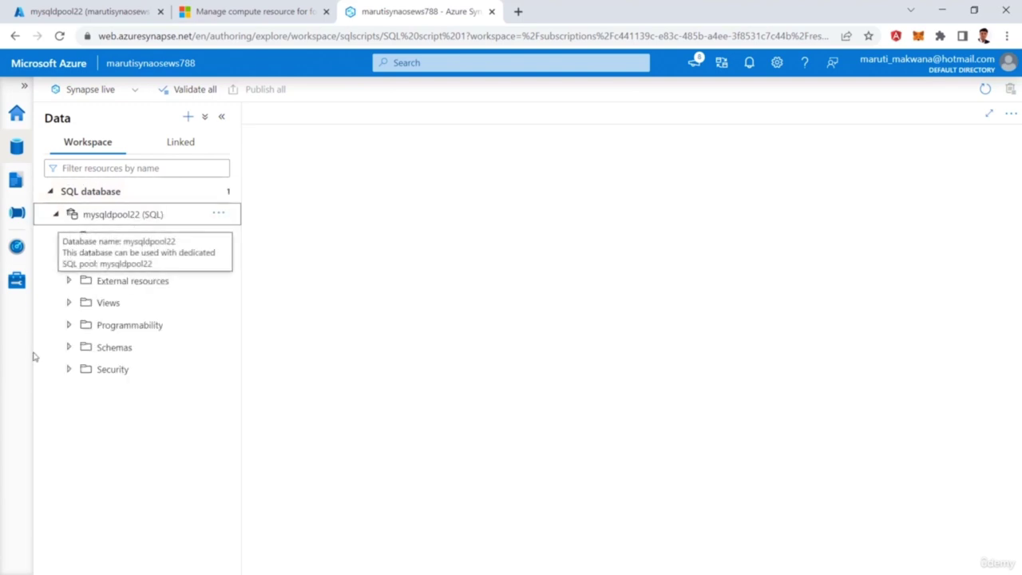
click(68, 236)
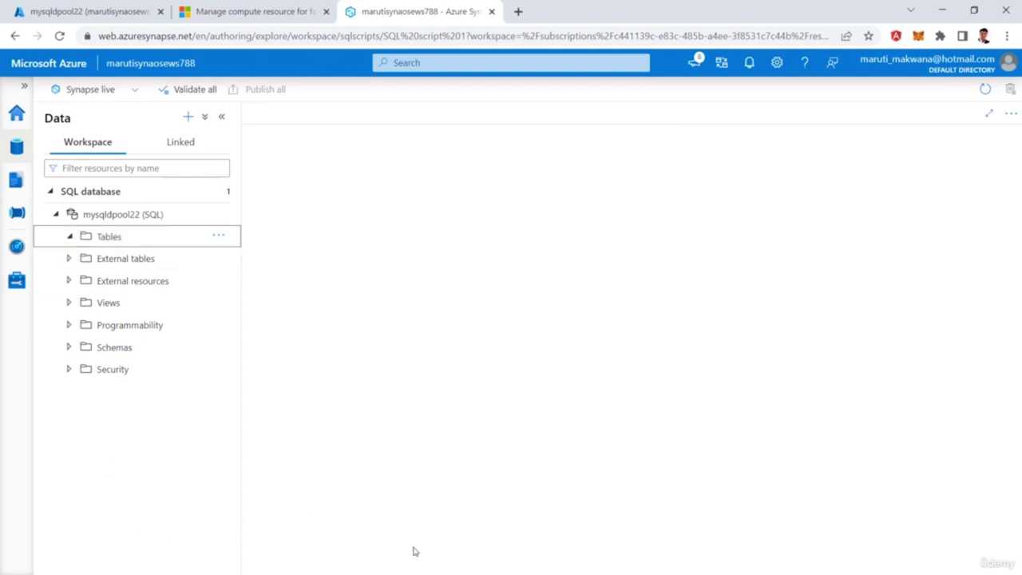
click(69, 304)
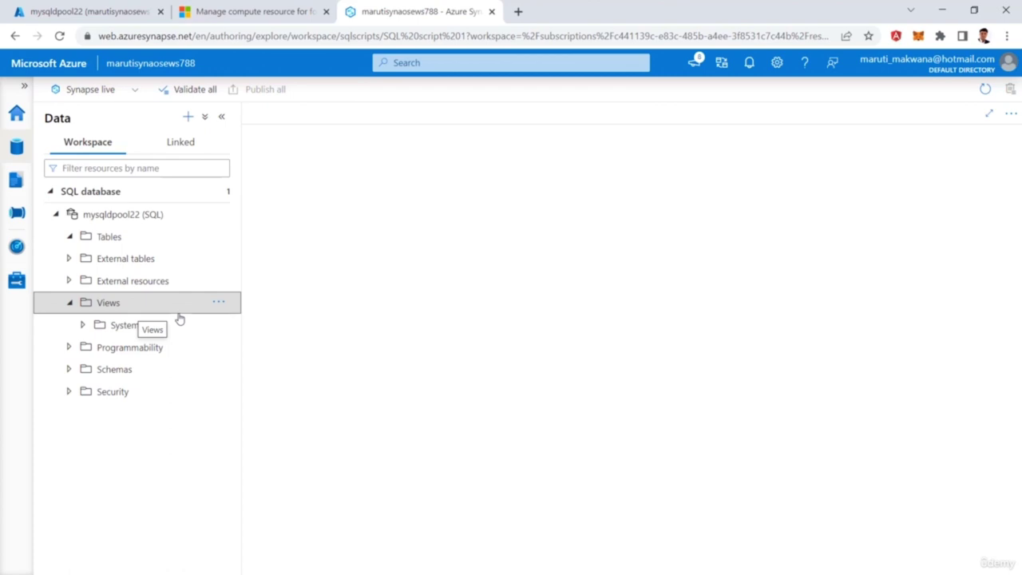
click(82, 325)
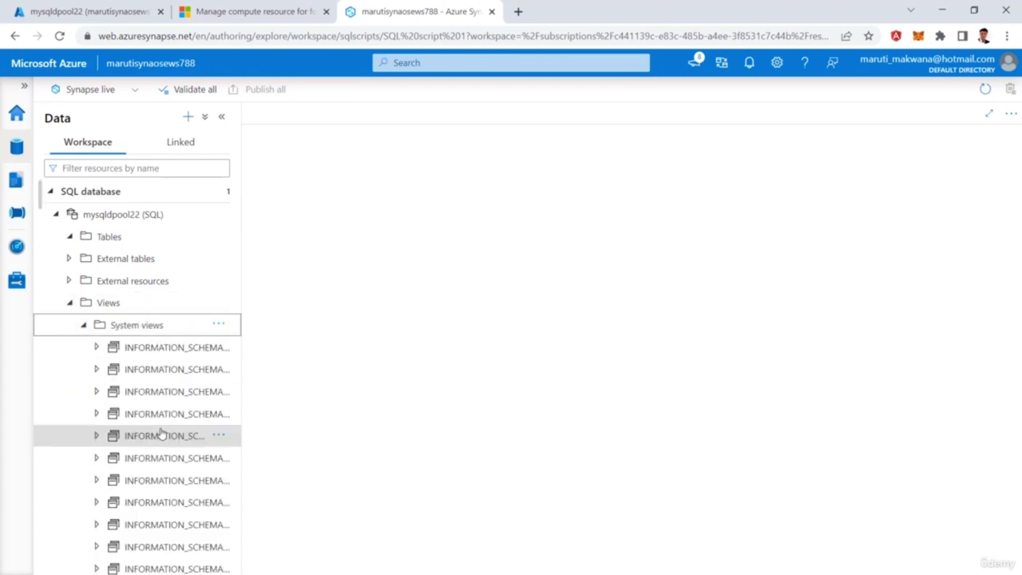
- Scroll through the sys system views, then collapse the Views folder
scroll(165, 419, down, 3)
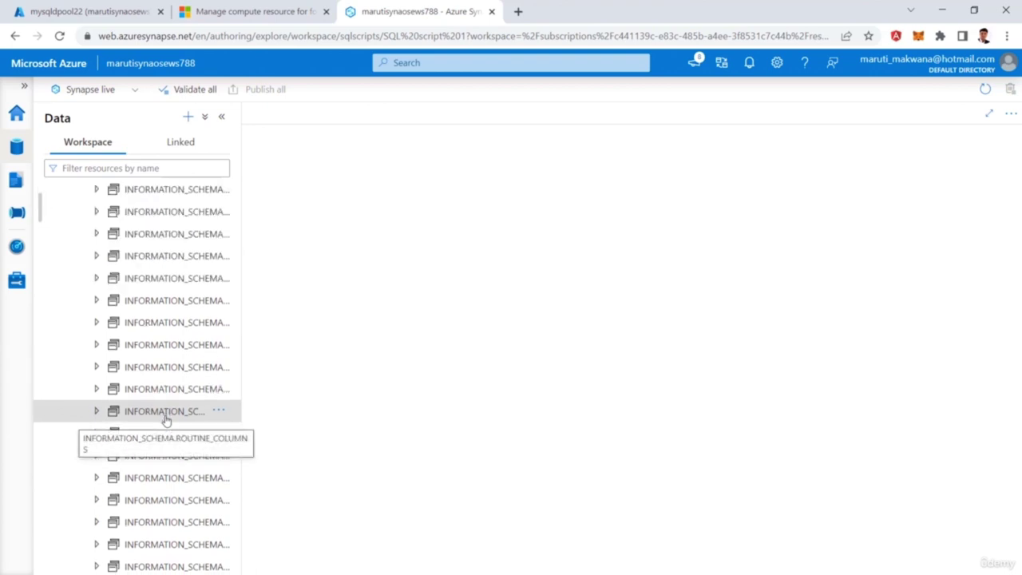
scroll(165, 420, down, 10)
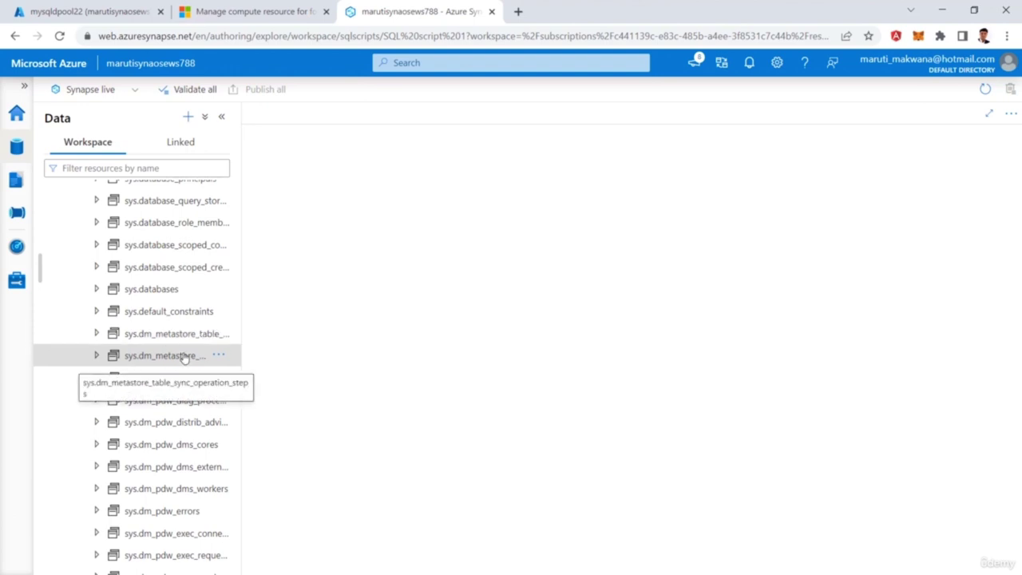
scroll(187, 394, down, 10)
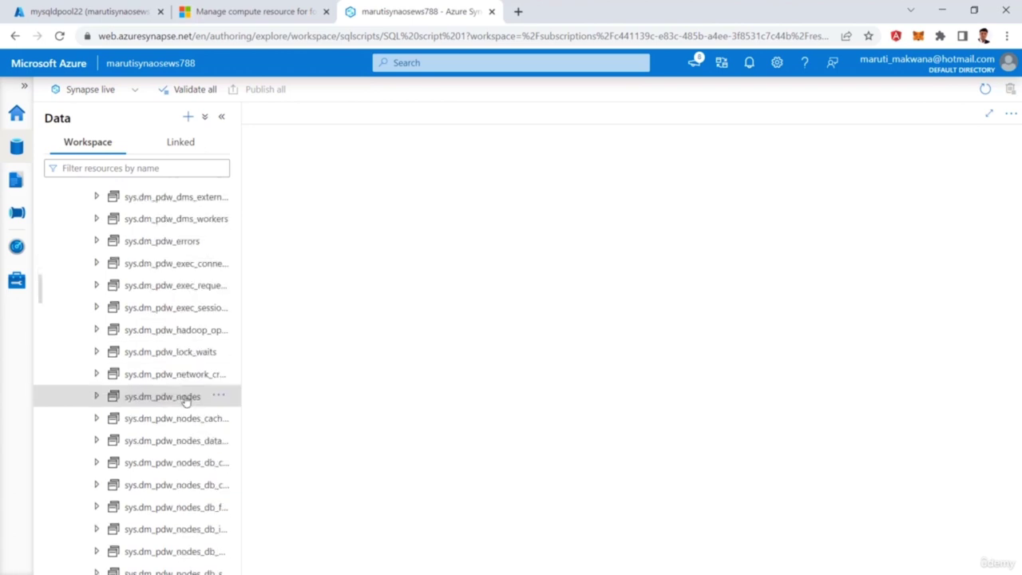
scroll(169, 466, down, 15)
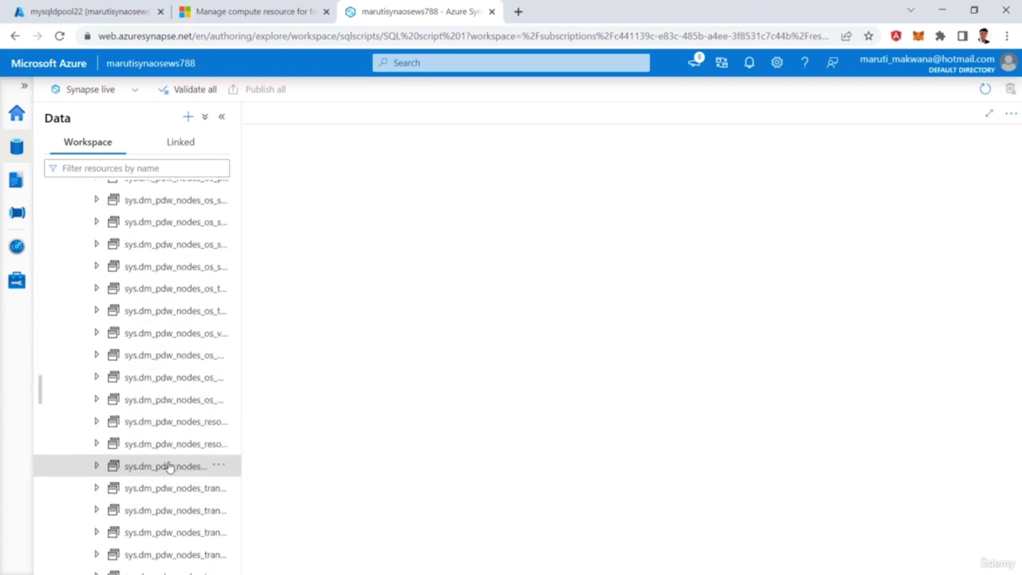
scroll(170, 467, down, 4)
scroll(170, 467, up, 20)
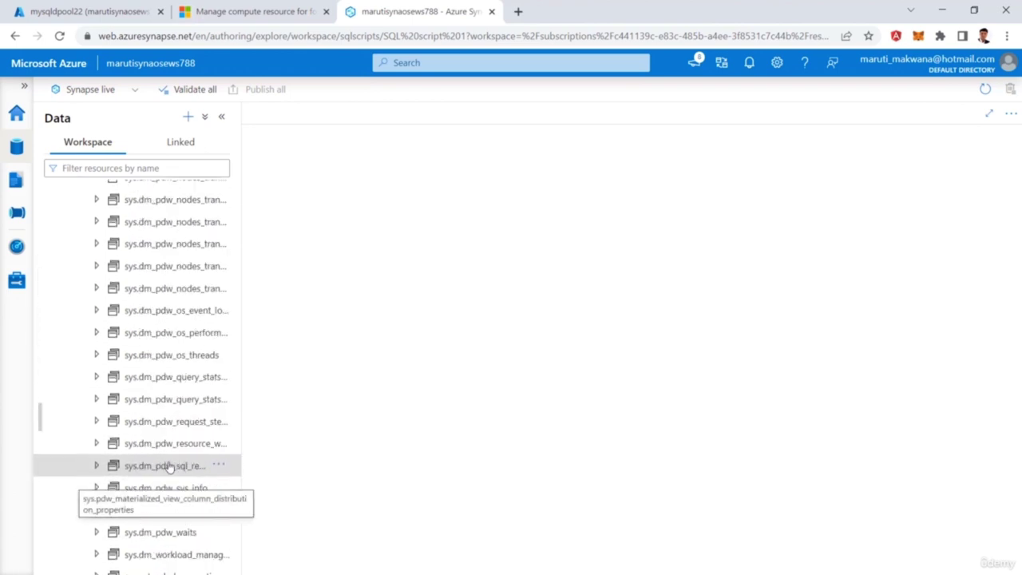
scroll(169, 467, up, 15)
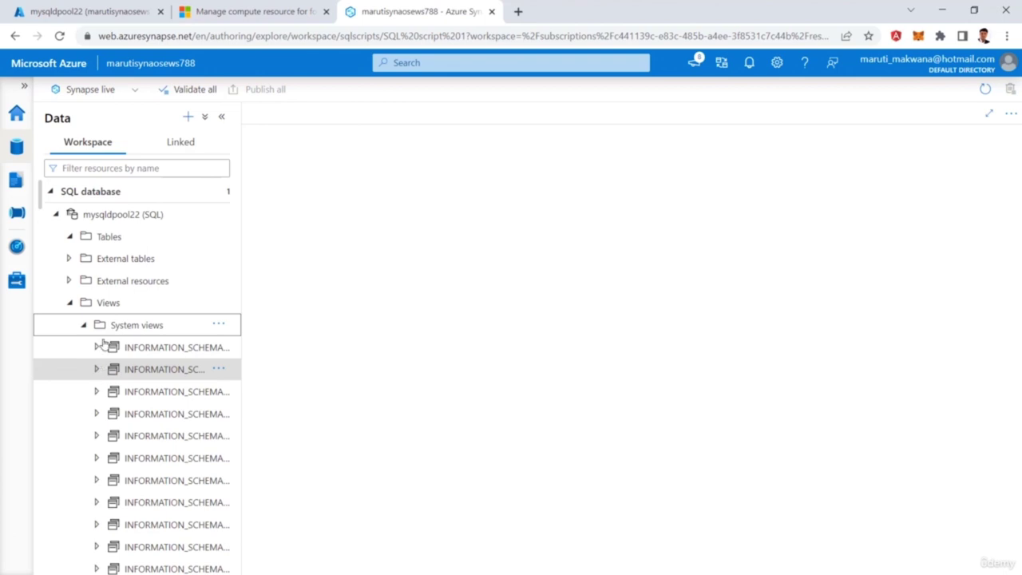
click(70, 303)
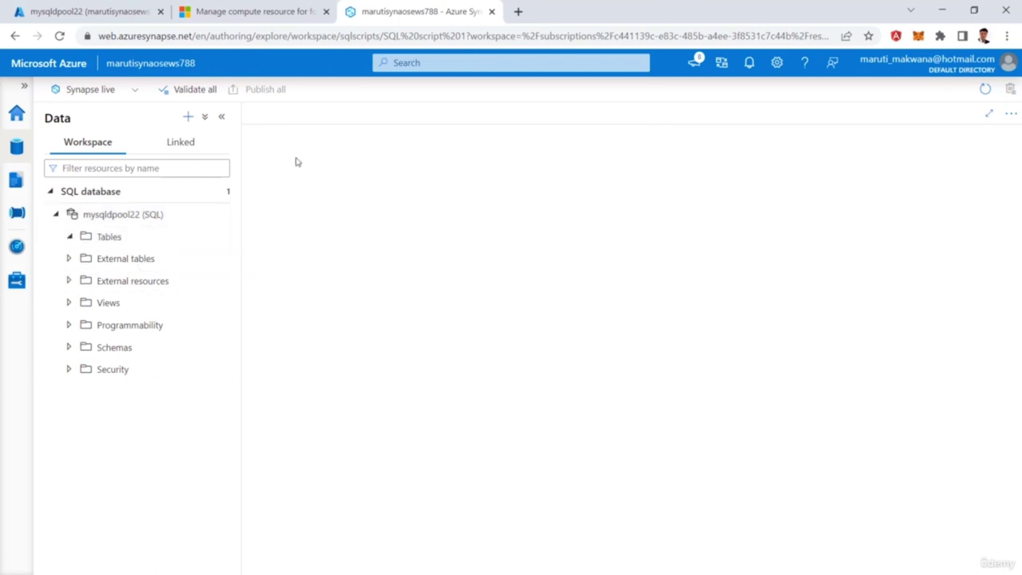
- Start a new empty SQL script on mysqldpool22 and paste the CREATE TABLE Orders statement
click(216, 215)
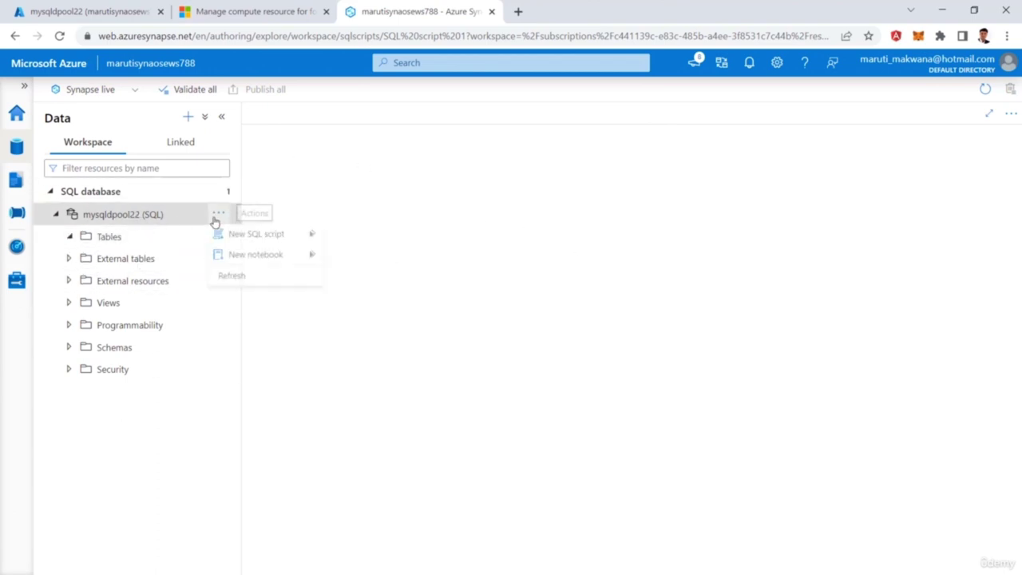
mouse_move(277, 242)
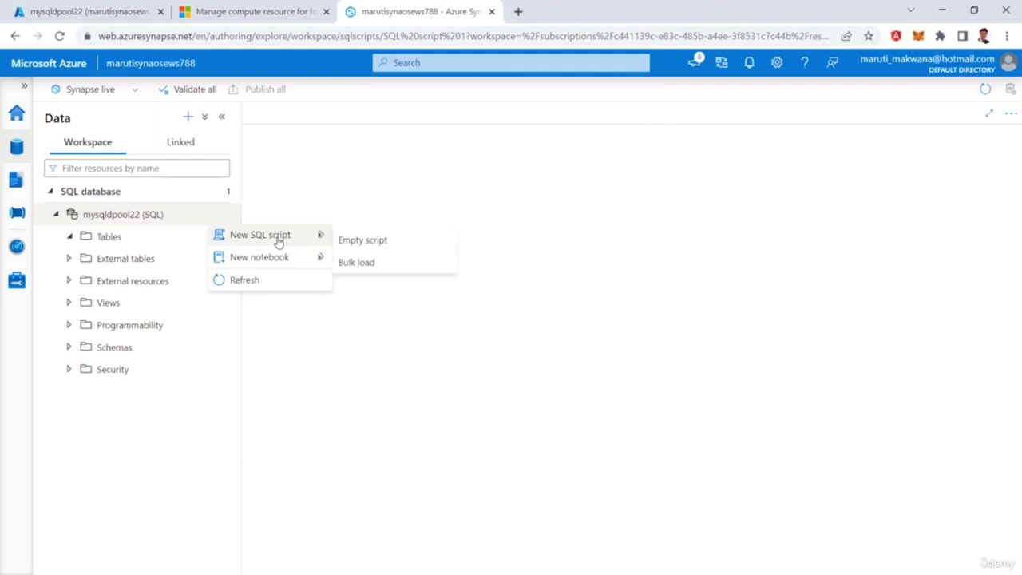
click(340, 246)
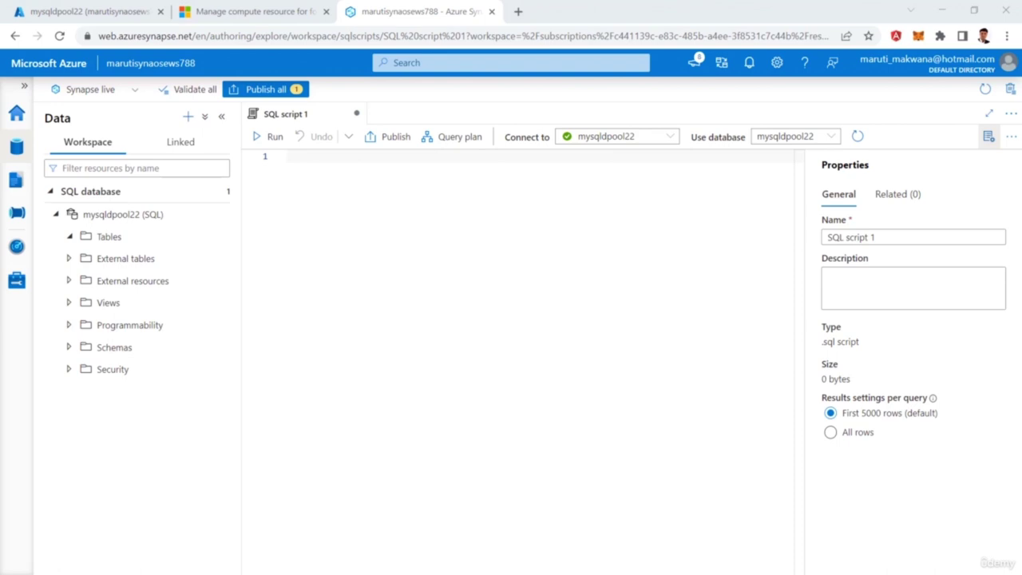
click(306, 162)
key(ctrl+v)
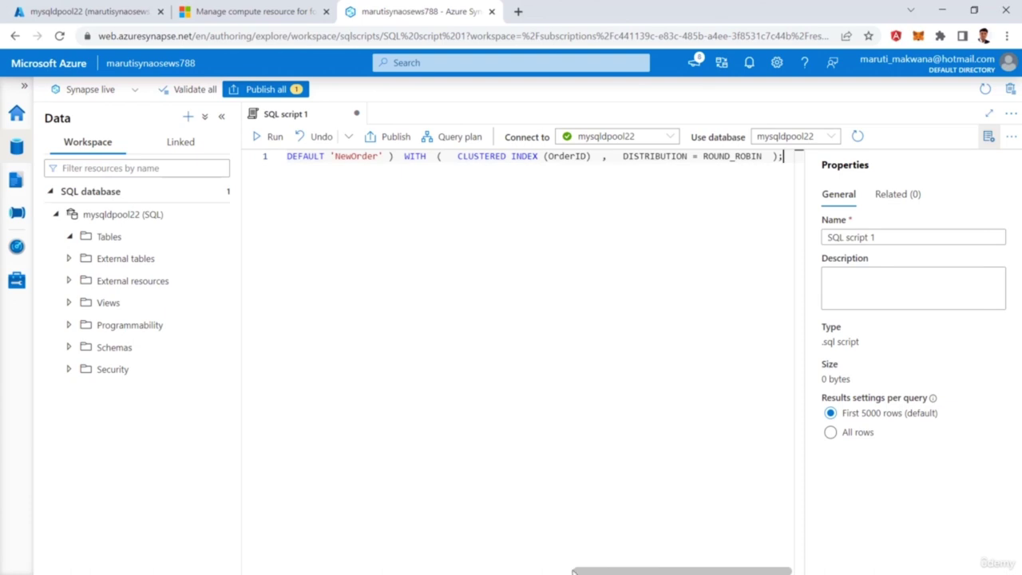
- Split the statement into five lines at (, OrderDate, OrderDescription and WITH, highlighting ROUND_ROBIN distribution
drag(605, 568, 317, 566)
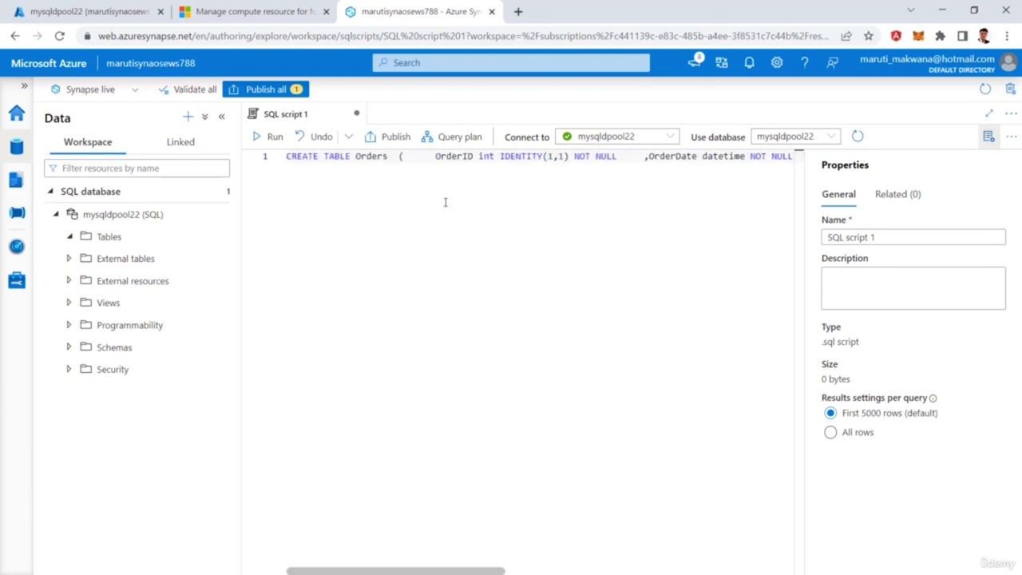
click(398, 156)
key(Return)
click(536, 169)
key(Return)
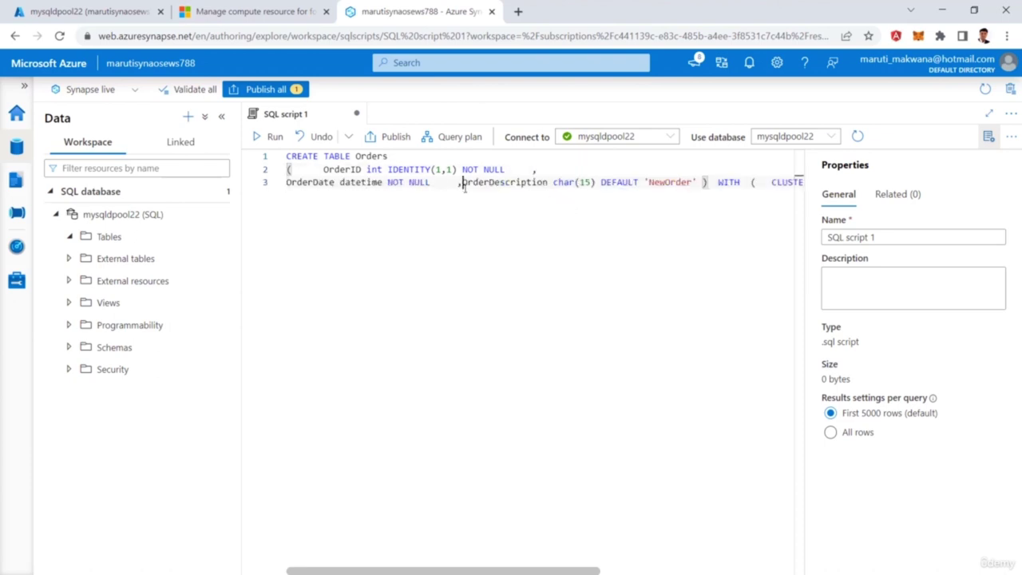
click(461, 183)
key(Return)
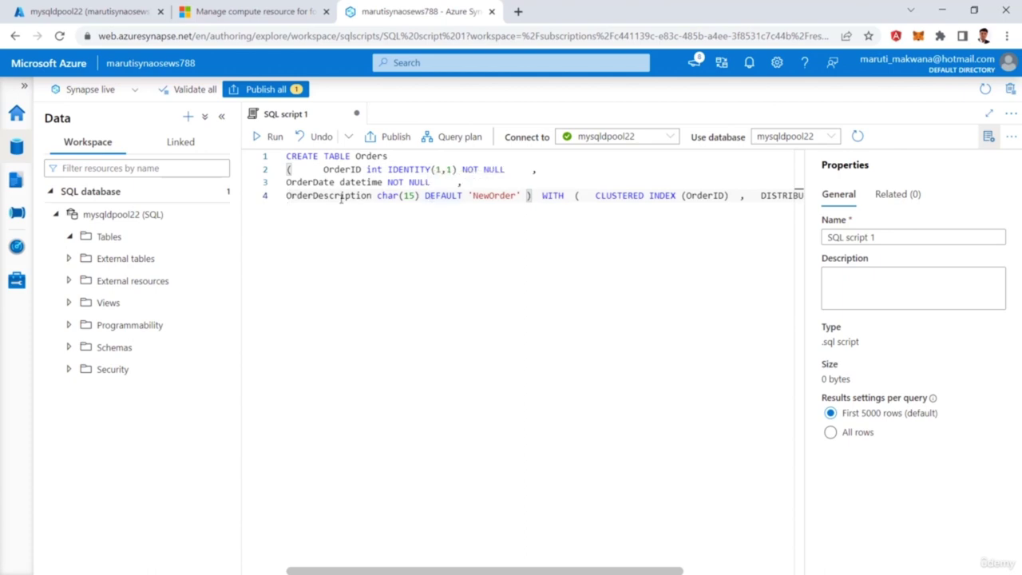
click(539, 195)
key(Return)
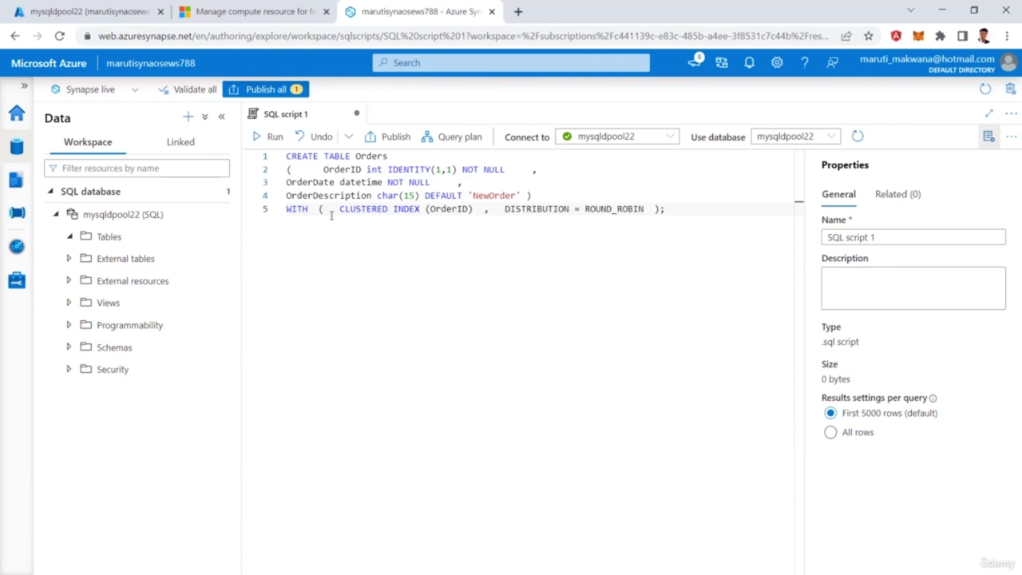
double_click(511, 211)
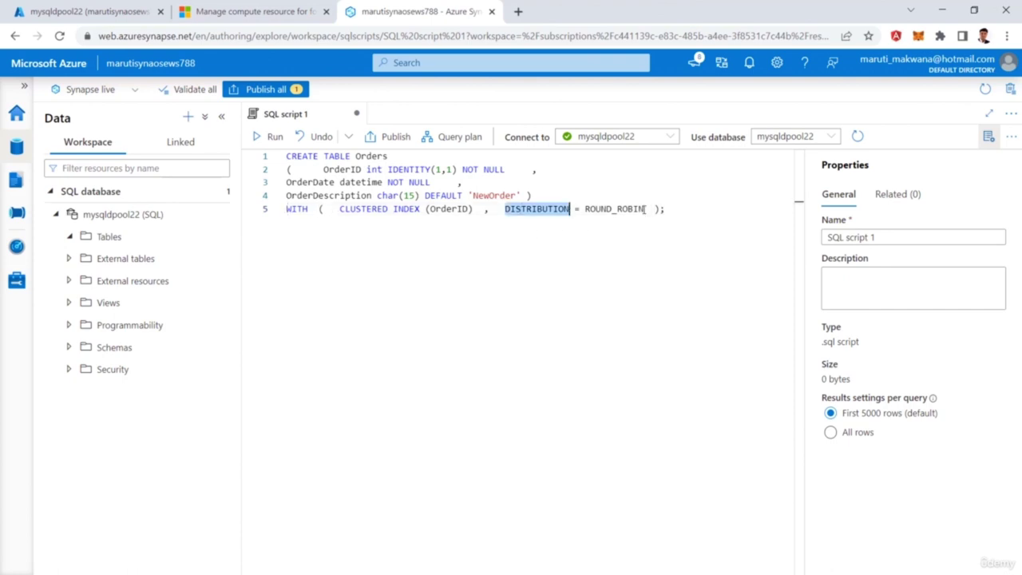
drag(645, 209, 585, 209)
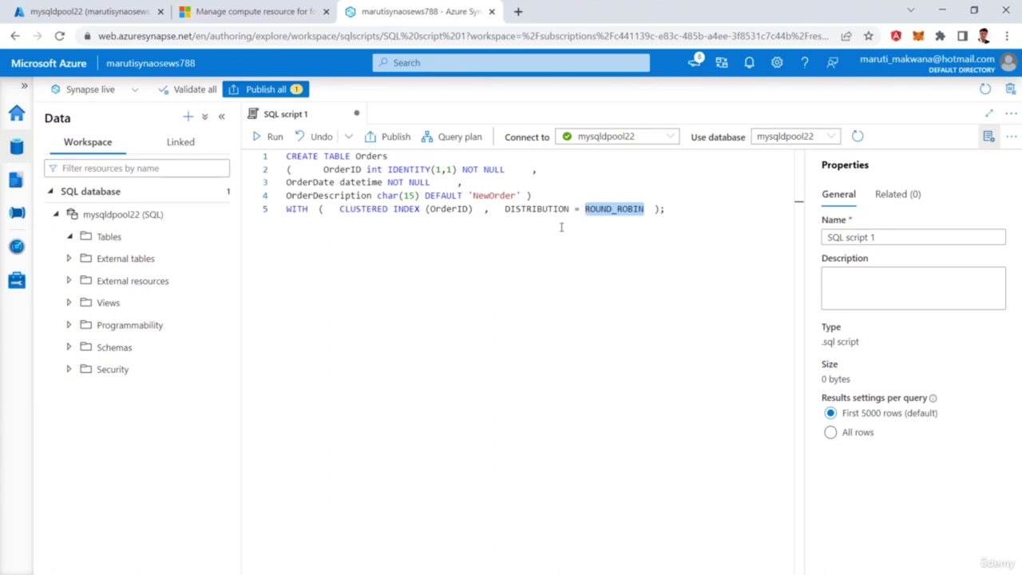
click(488, 284)
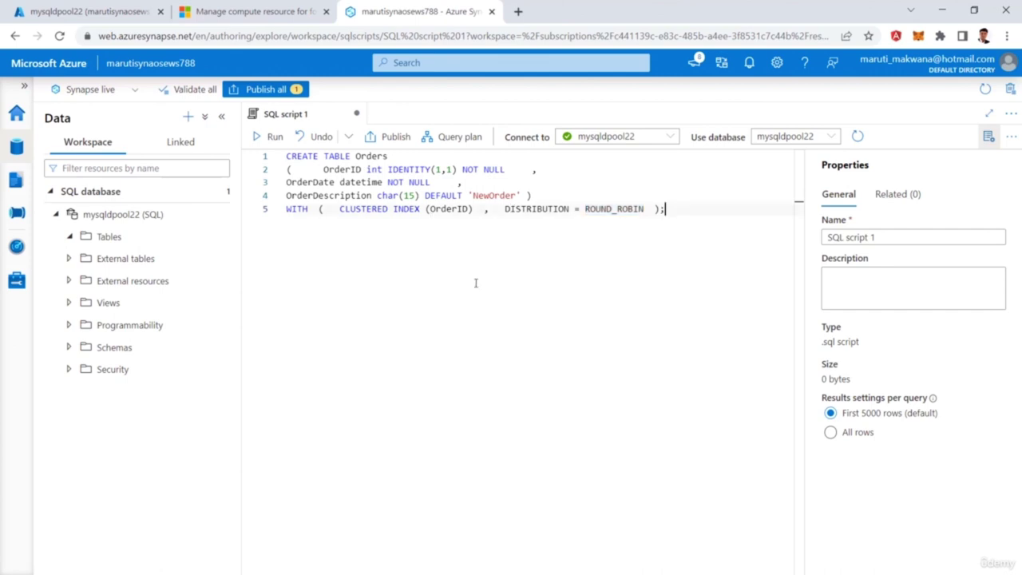
- Run the CREATE TABLE script and expand dbo.Orders to list OrderID, OrderDate and OrderDescription
click(271, 137)
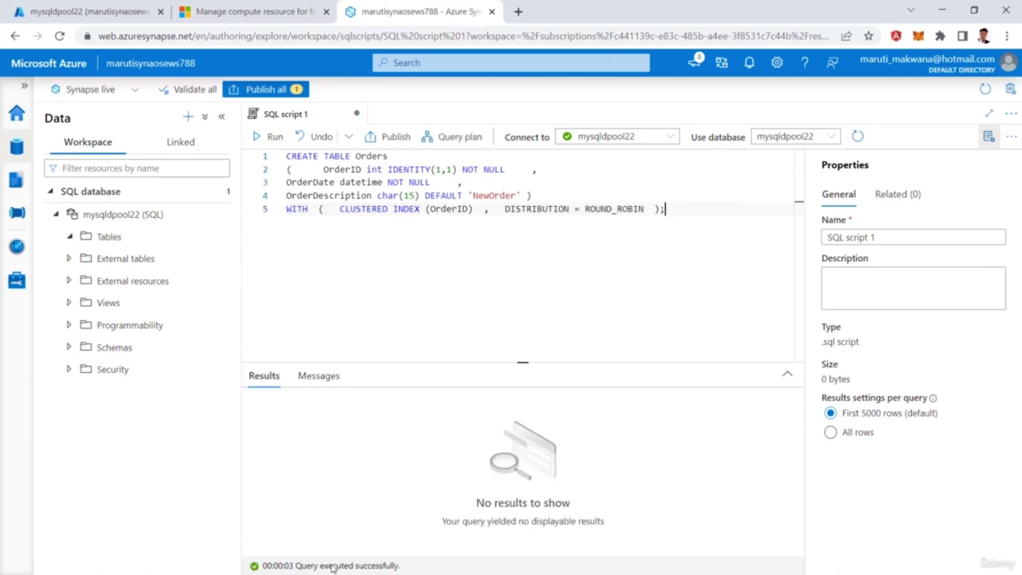
click(68, 236)
click(219, 236)
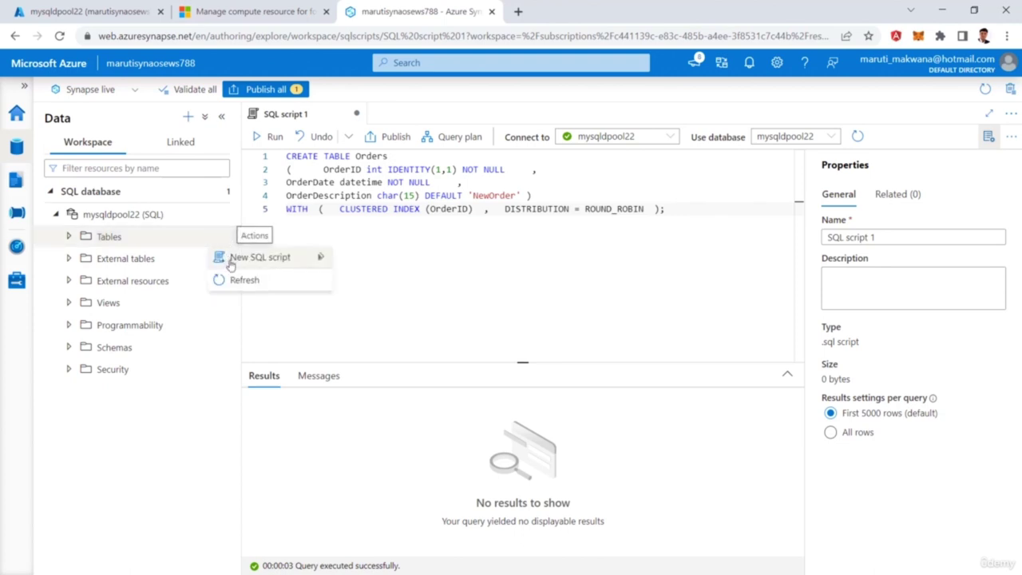
click(69, 237)
click(84, 259)
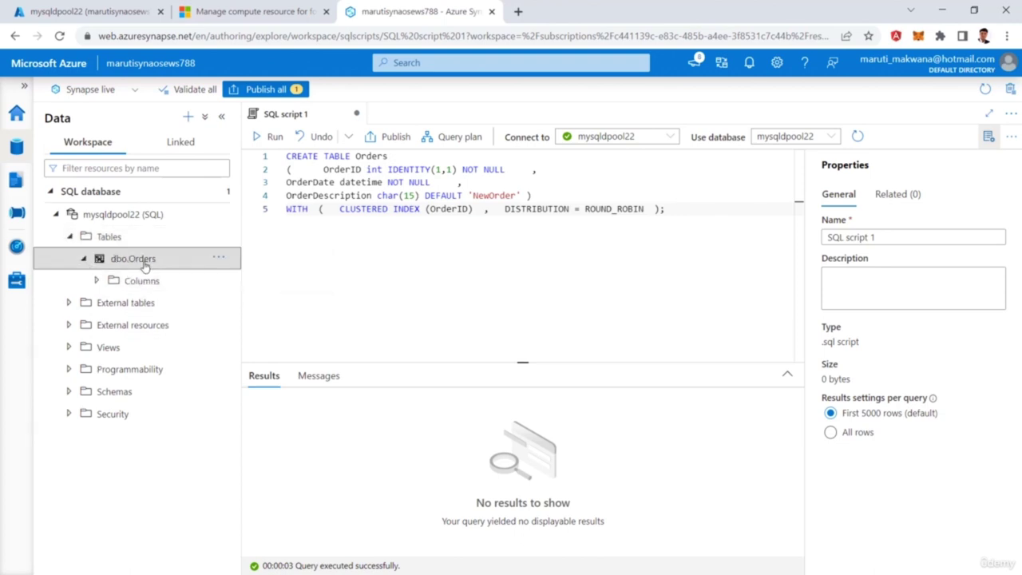
click(97, 282)
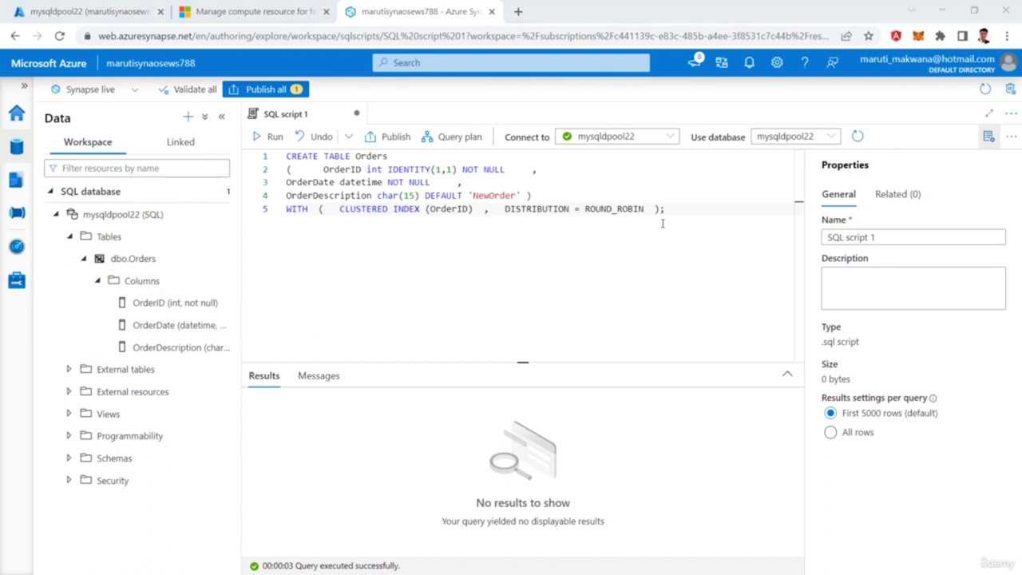
drag(665, 210, 239, 158)
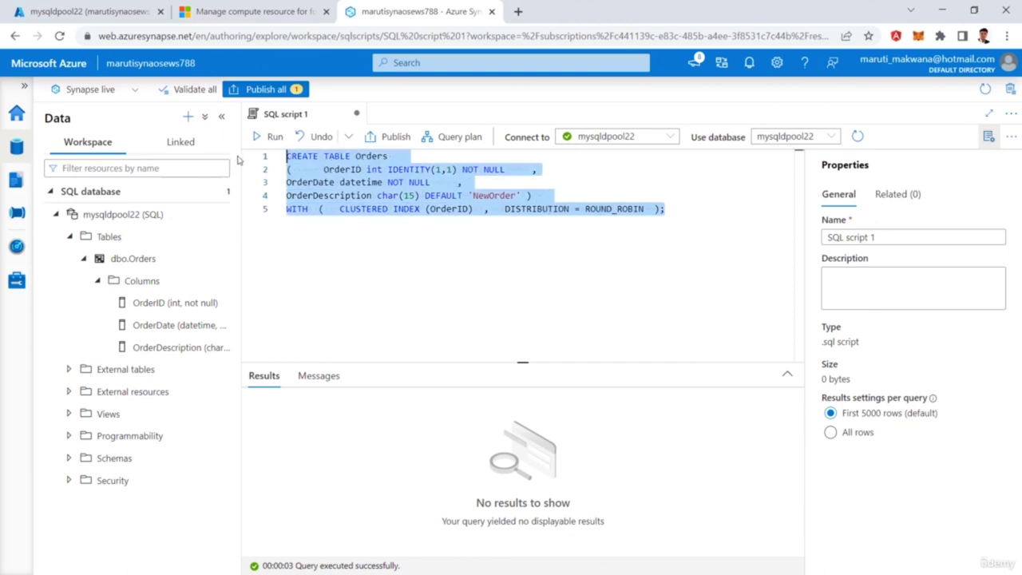
key(ctrl+v)
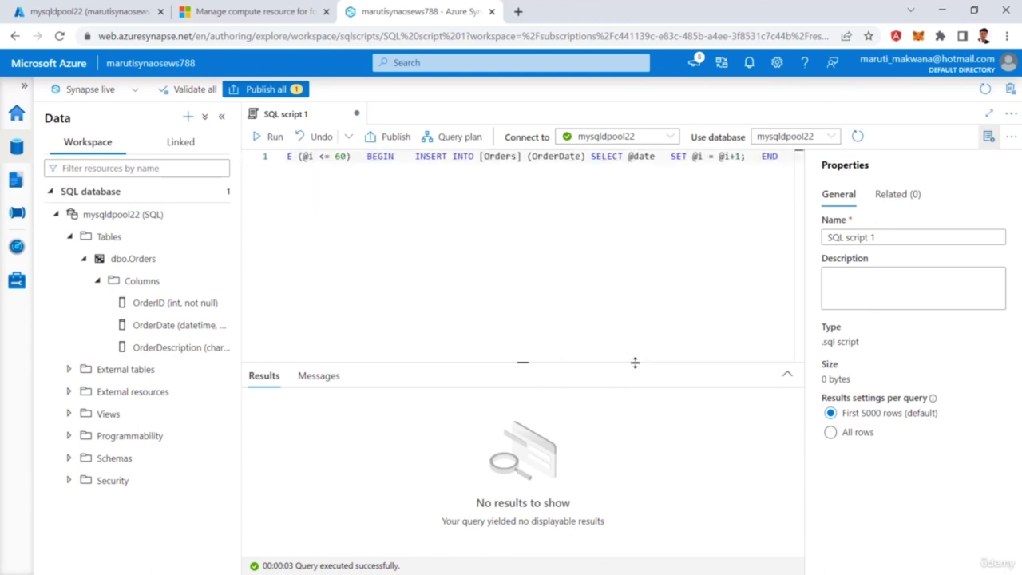
drag(431, 358, 305, 357)
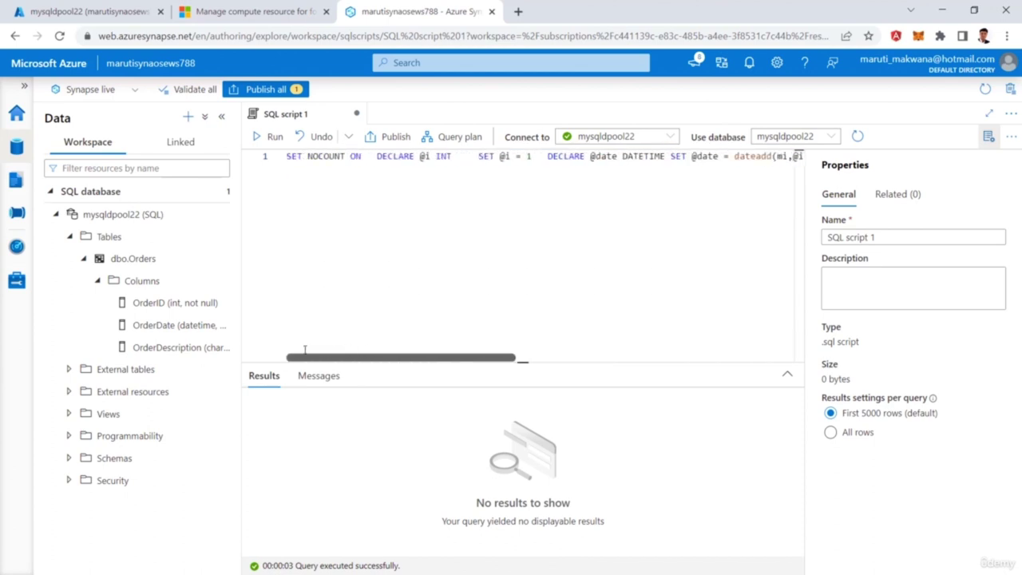
click(452, 156)
key(Return)
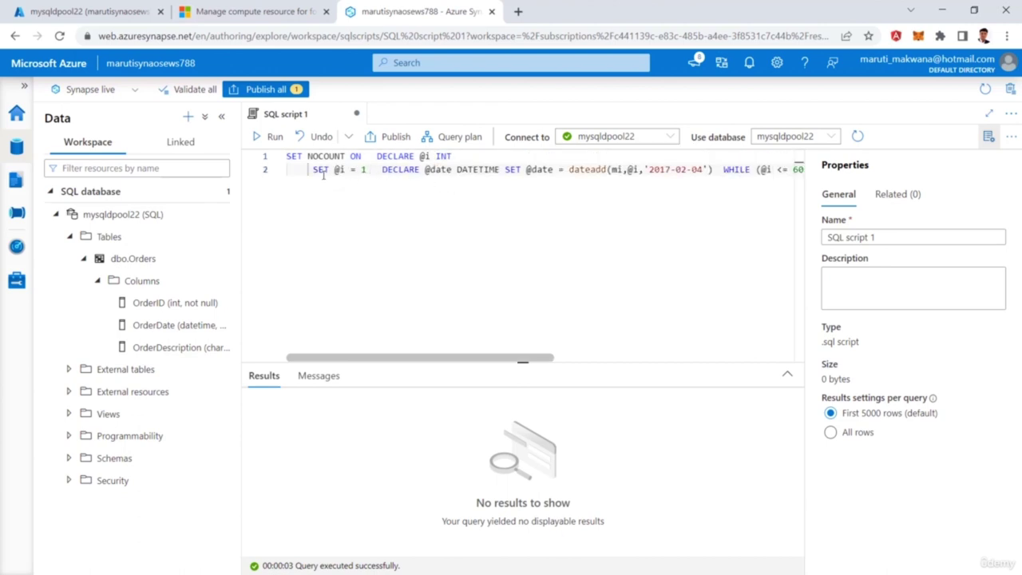
click(380, 170)
key(Return)
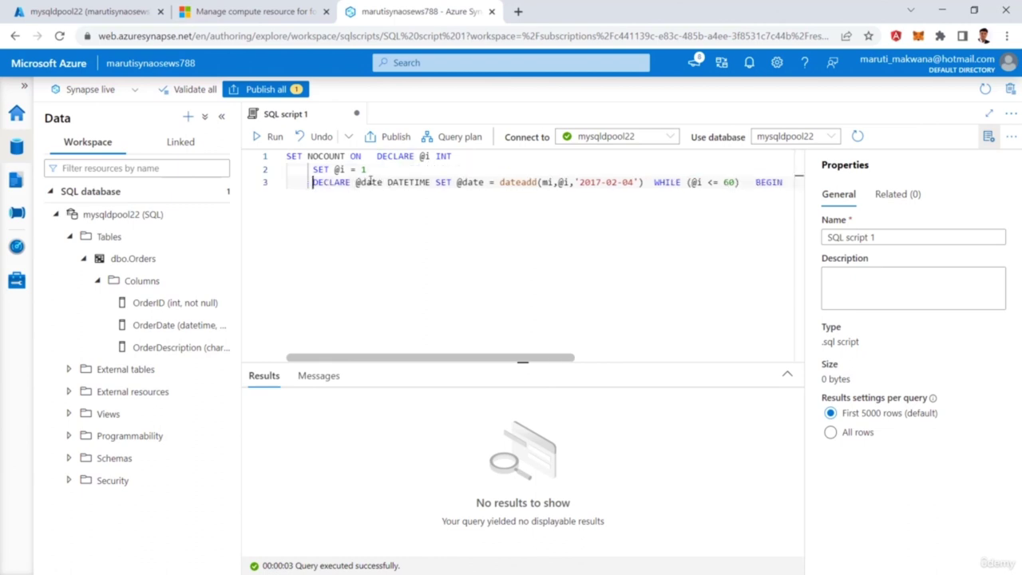
click(436, 182)
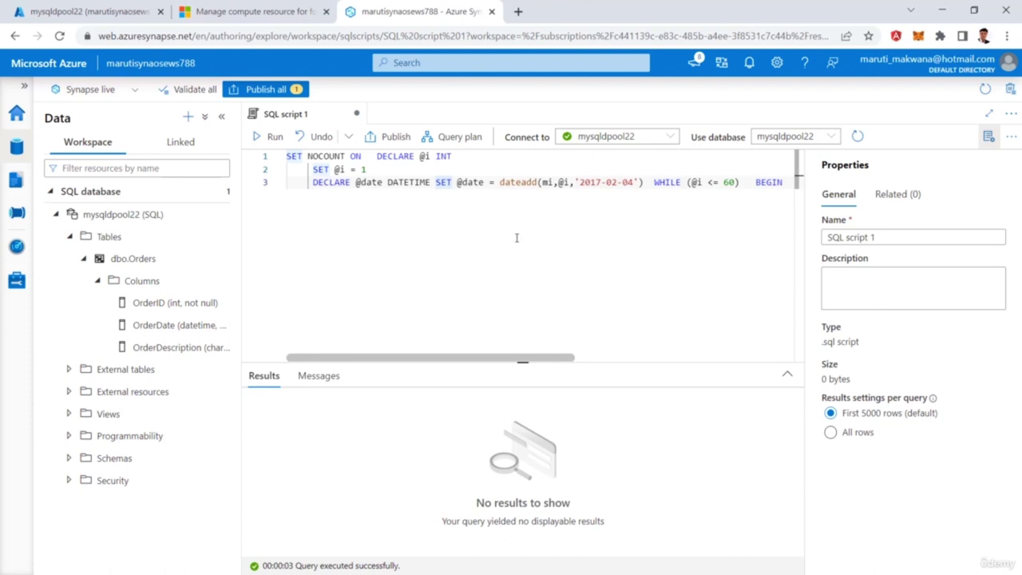
click(654, 182)
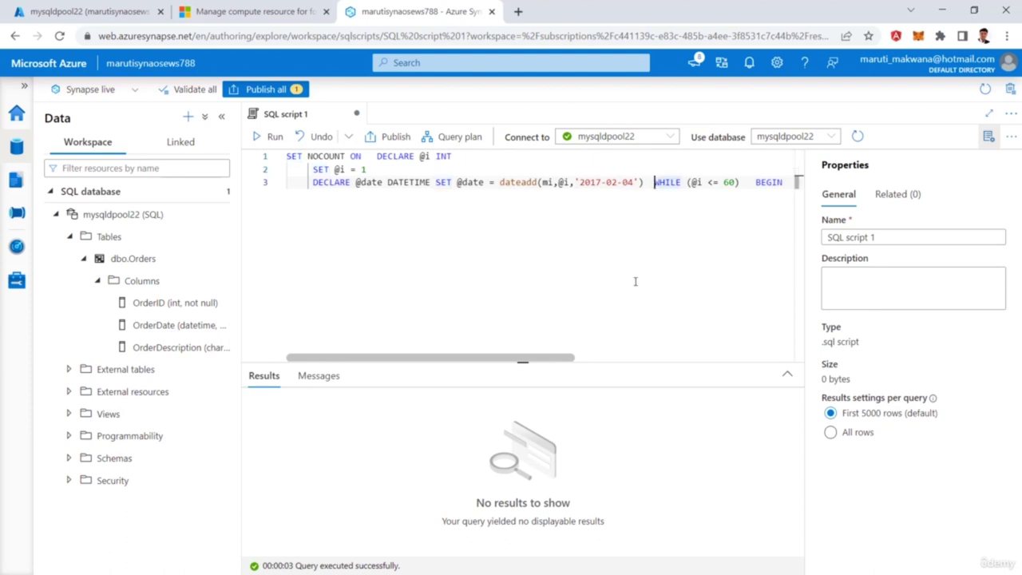
key(Return)
key(BackSpace)
key(BackSpace)
key(BackSpace)
key(BackSpace)
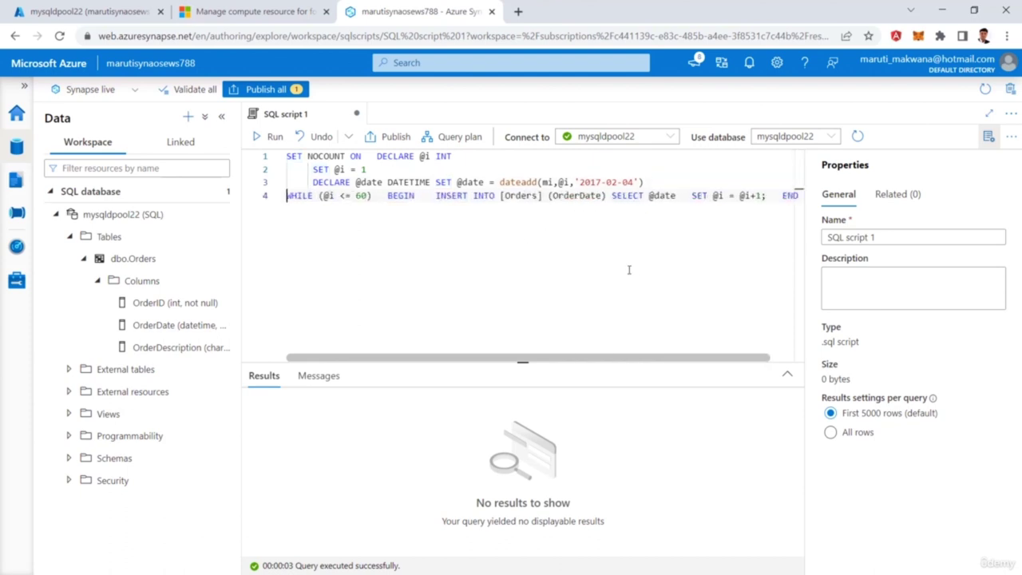
key(Return)
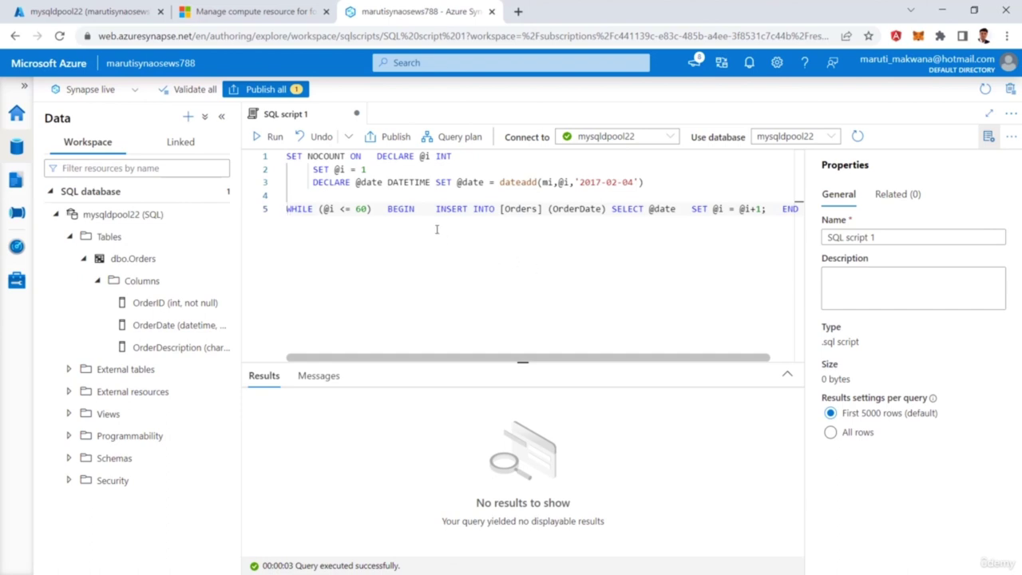
- Put BEGIN, the INSERT statement and END each on their own line
click(387, 209)
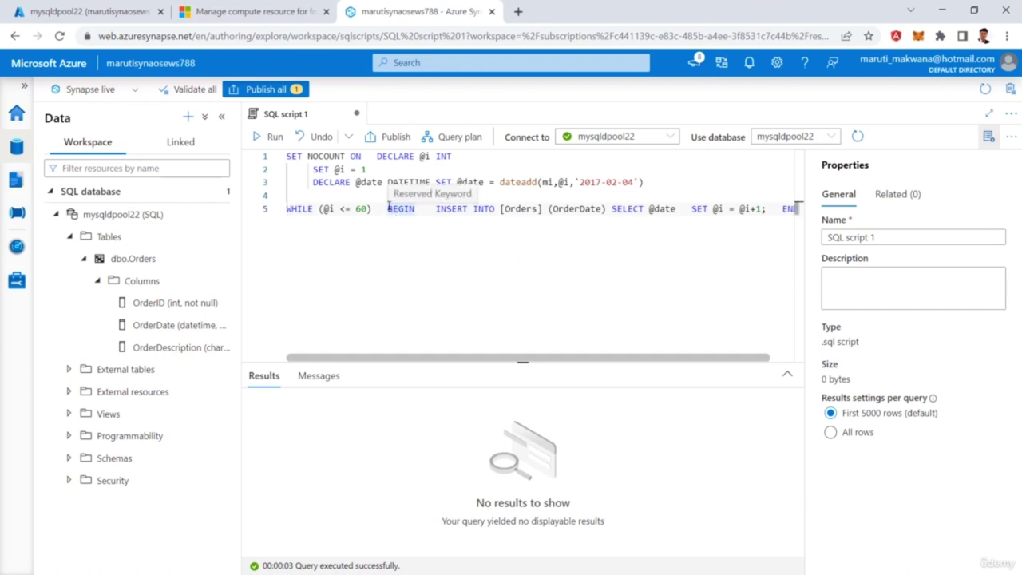
key(Return)
click(336, 222)
key(Return)
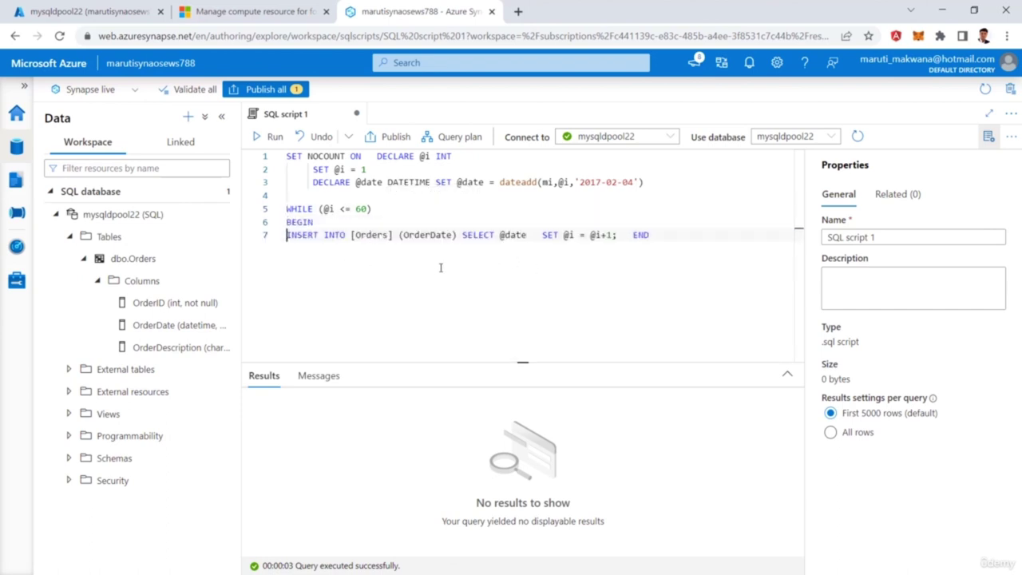
click(631, 234)
key(Return)
click(416, 303)
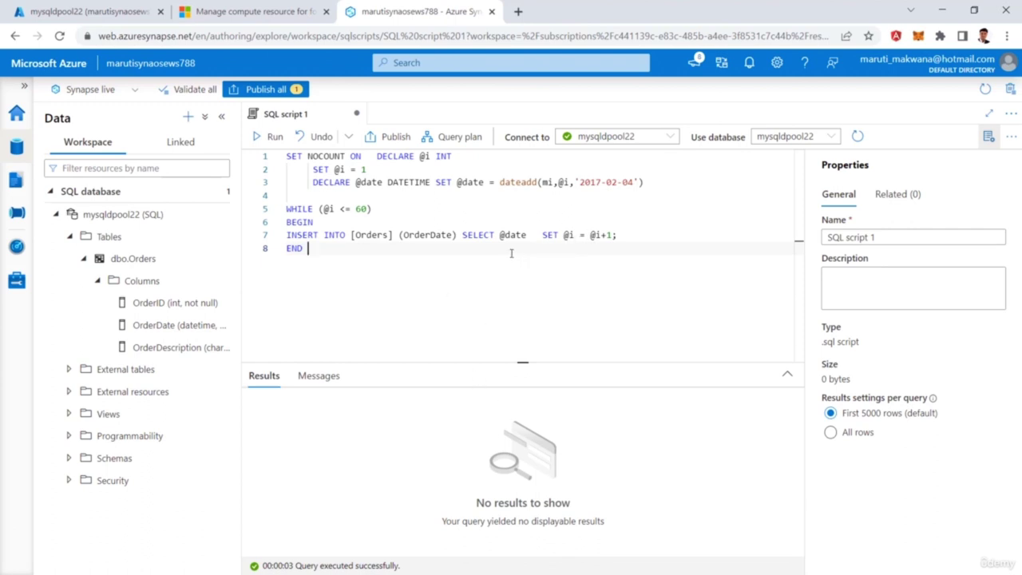
- Highlight the WHILE (@i <= 60) condition and dateadd expression, then delete the empty line 4
key(Up)
key(Up)
key(Up)
key(End)
key(shift+Home)
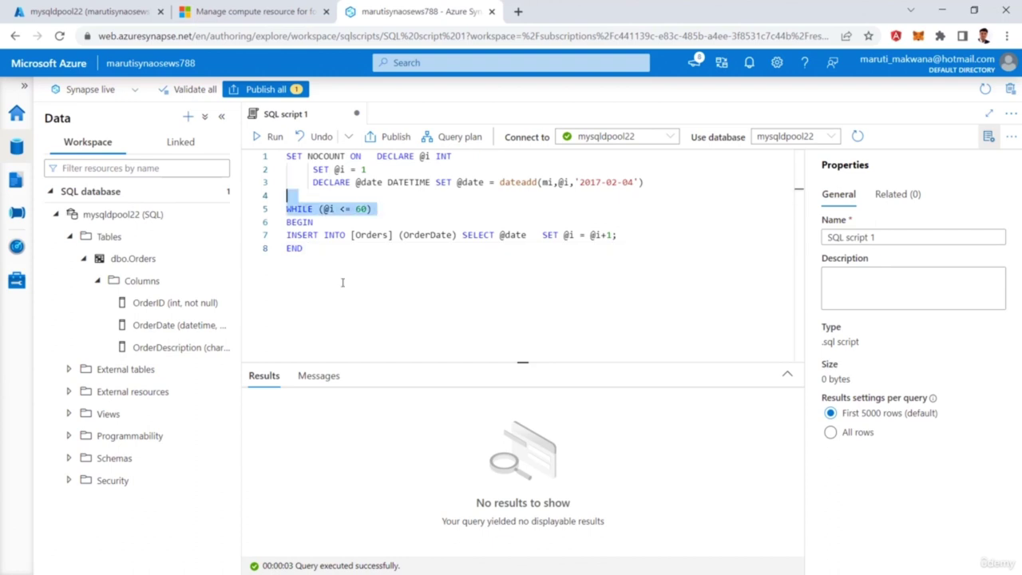
click(369, 274)
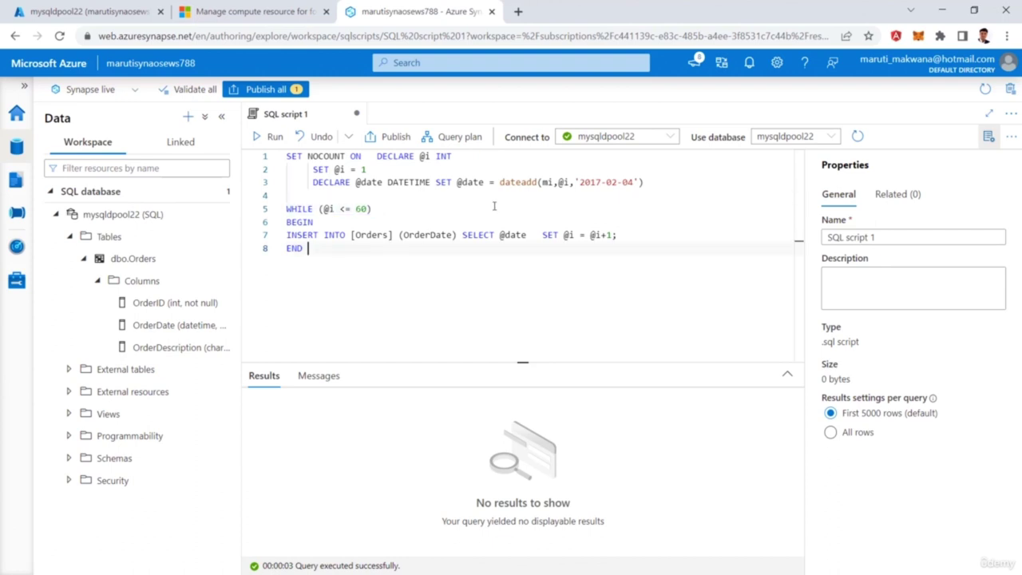
drag(679, 183, 499, 182)
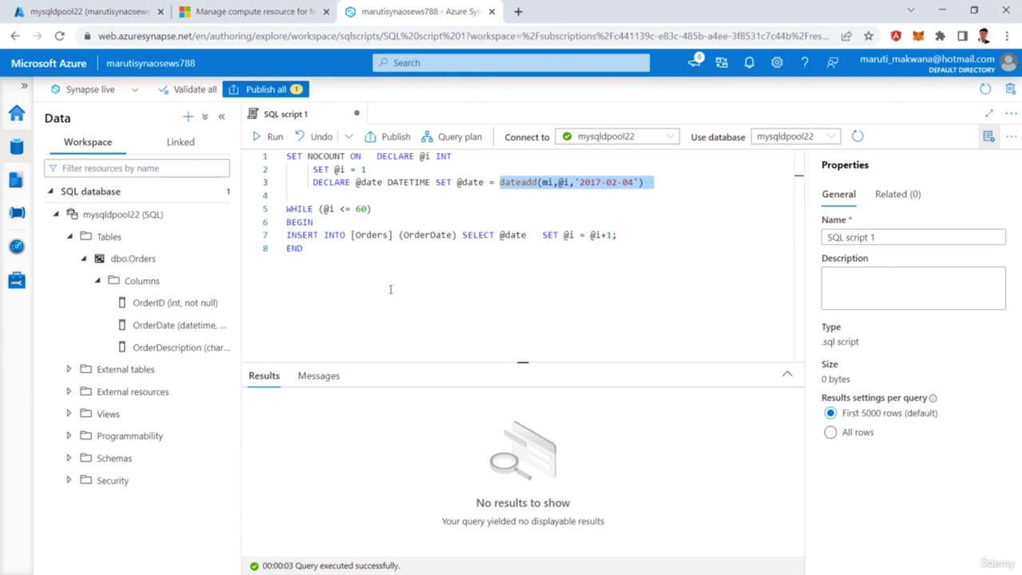
click(648, 198)
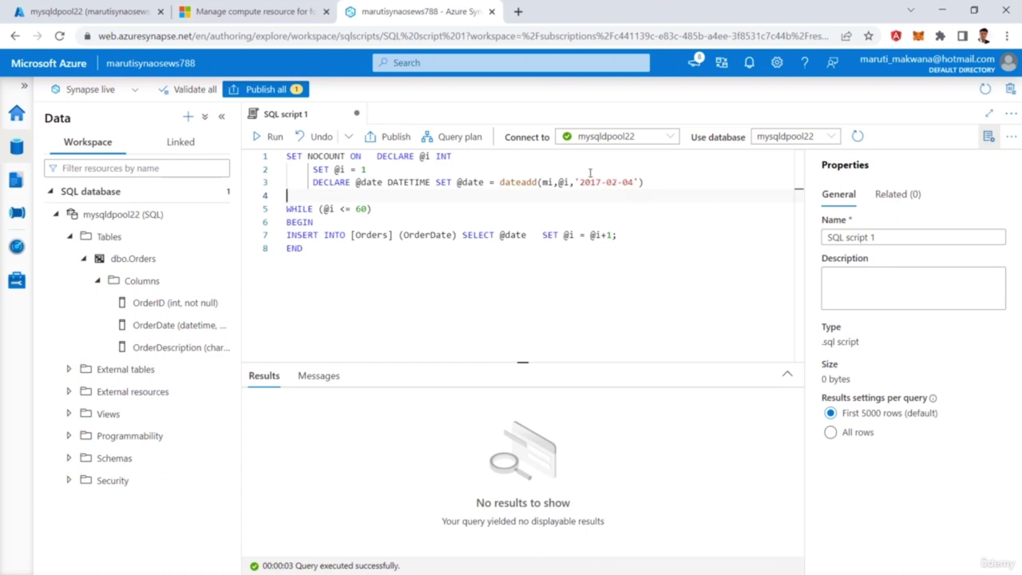
click(644, 182)
key(Delete)
click(354, 240)
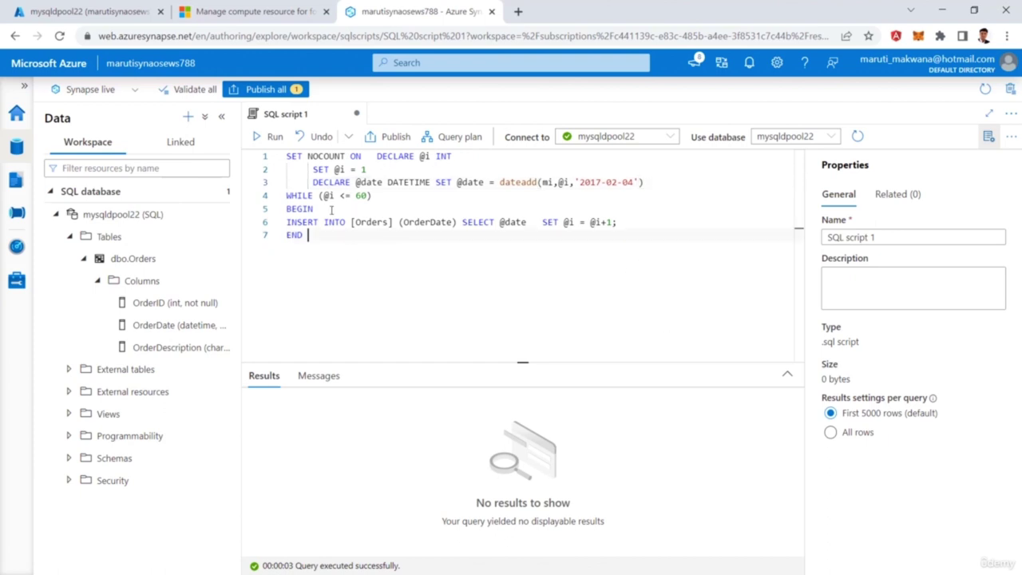
- Run the insert loop, which completes successfully in 39 seconds
click(269, 138)
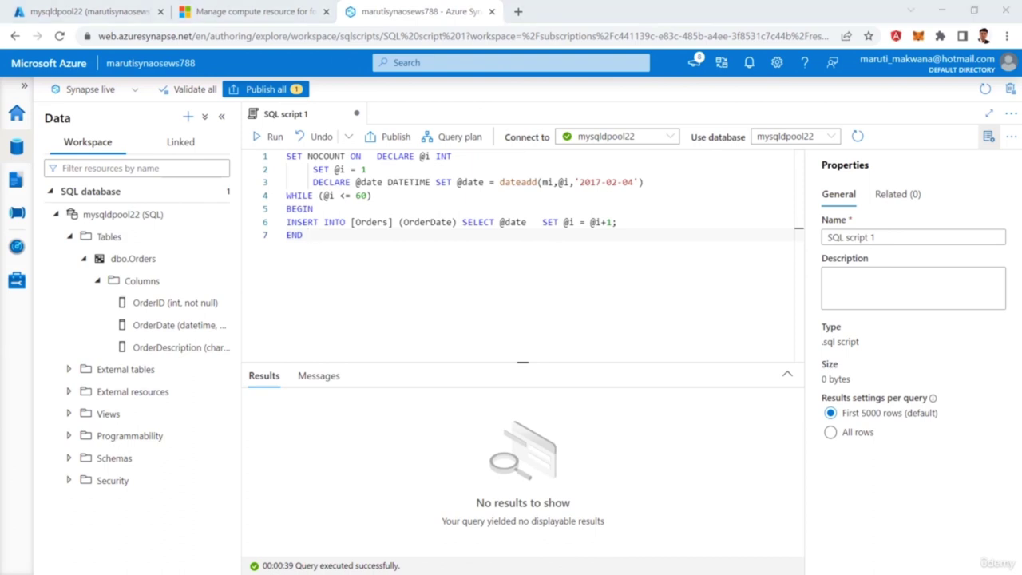
drag(318, 233, 272, 162)
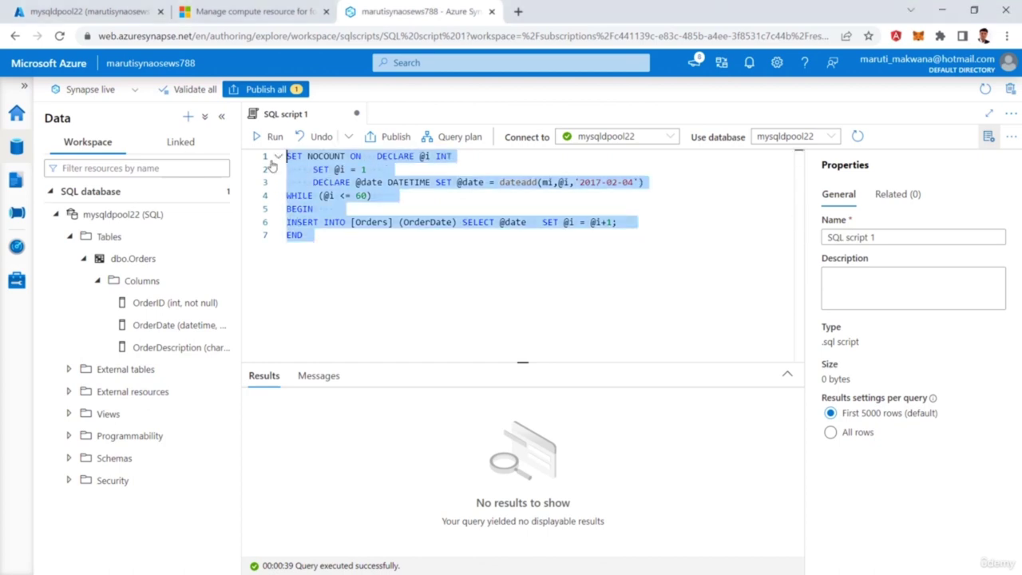
- Paste the pdw_nodes_partitions query and break lines before FROM, the first JOIN, ON and AND
key(ctrl+v)
drag(752, 358, 334, 358)
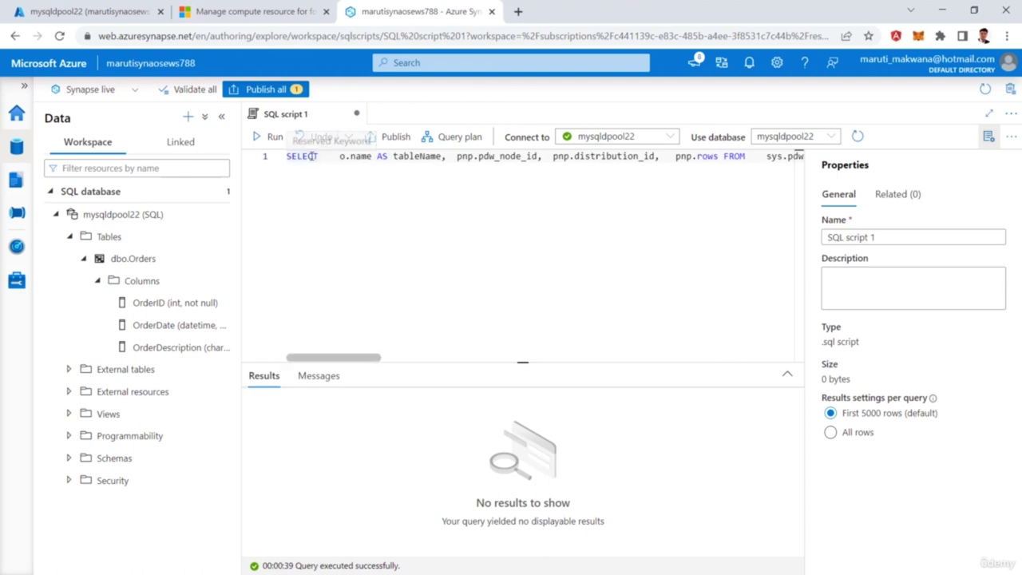
double_click(724, 156)
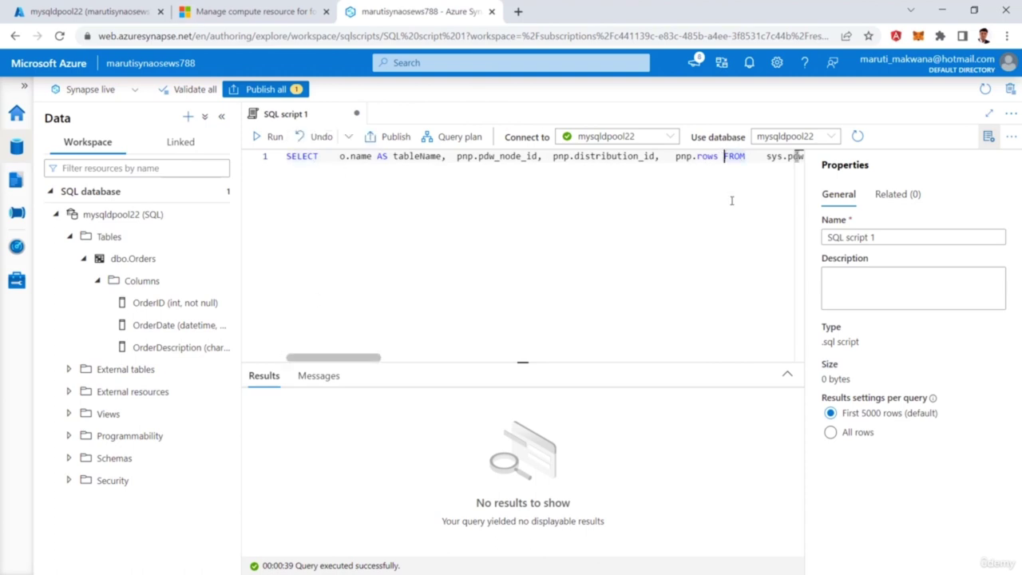
key(Return)
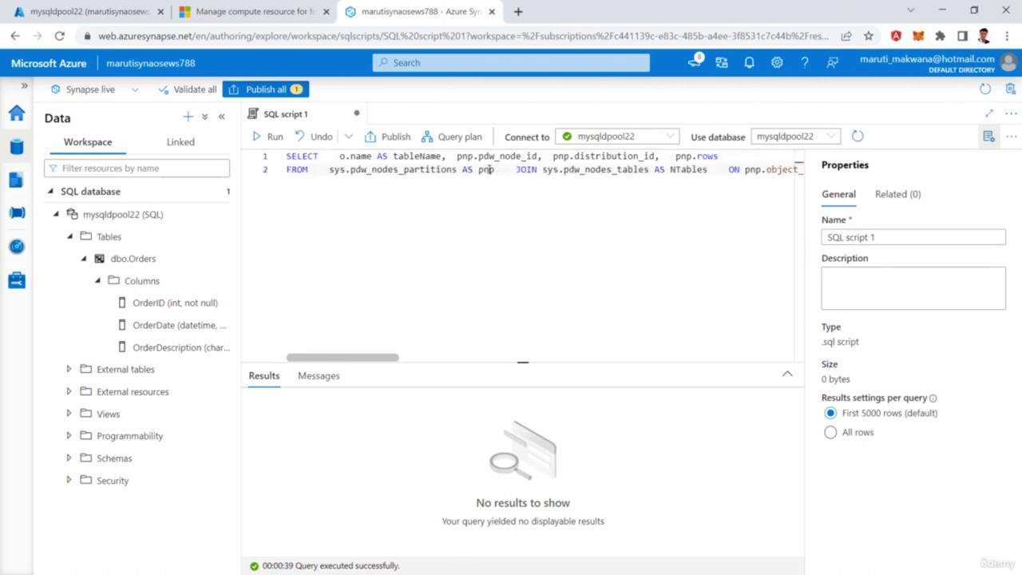
click(515, 169)
key(Return)
click(500, 182)
key(Return)
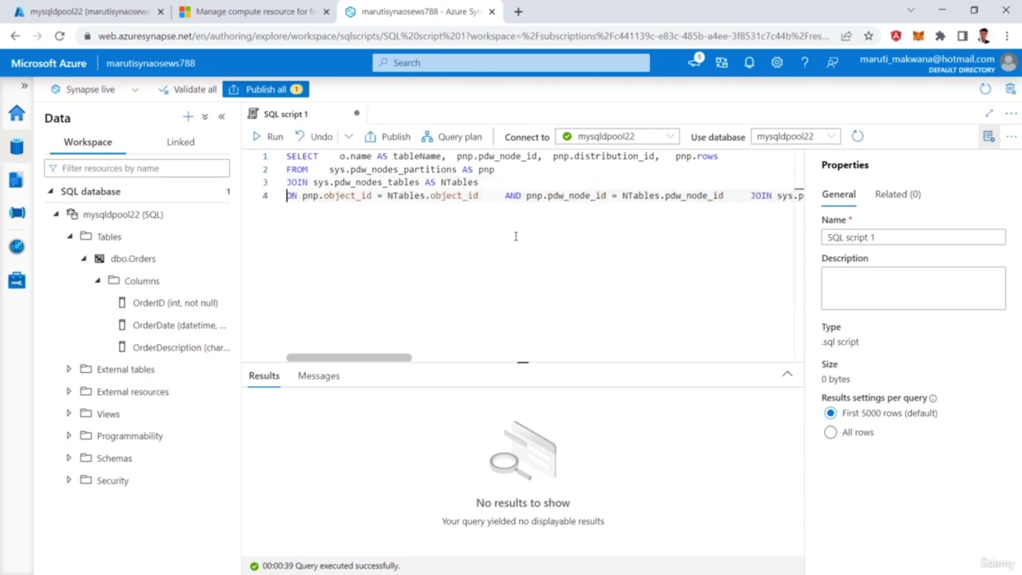
click(505, 195)
key(Return)
- Break lines before the table-mappings JOIN, substring condition, sys.objects JOIN and WHERE clause
click(531, 208)
key(Return)
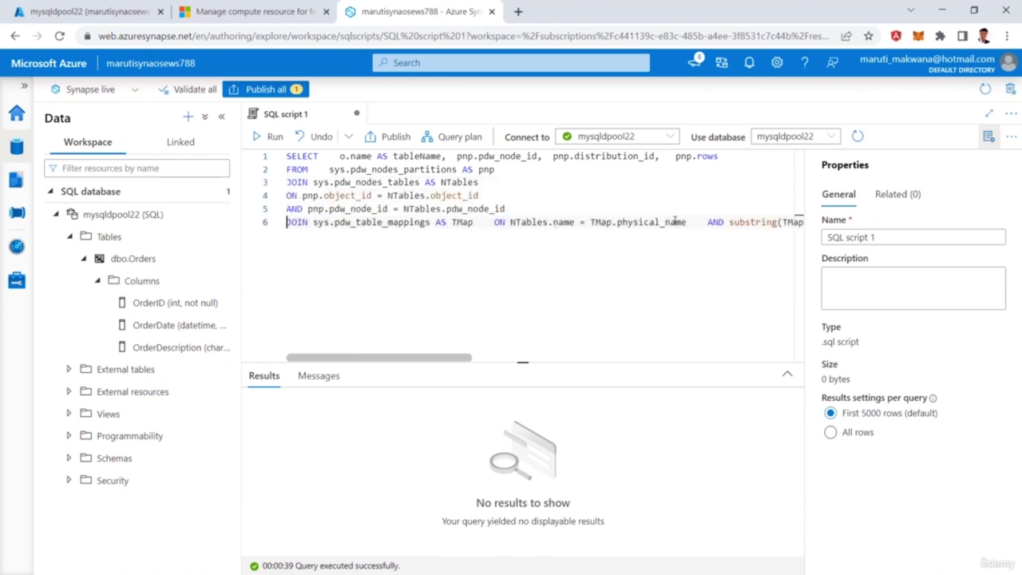
click(708, 222)
key(Return)
click(639, 235)
key(Return)
click(612, 248)
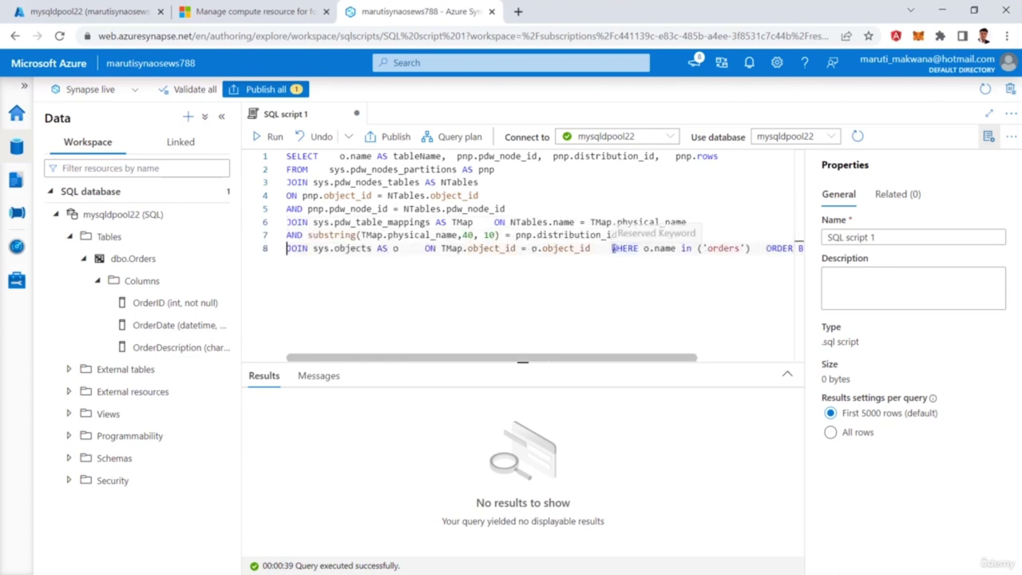
key(Return)
click(643, 300)
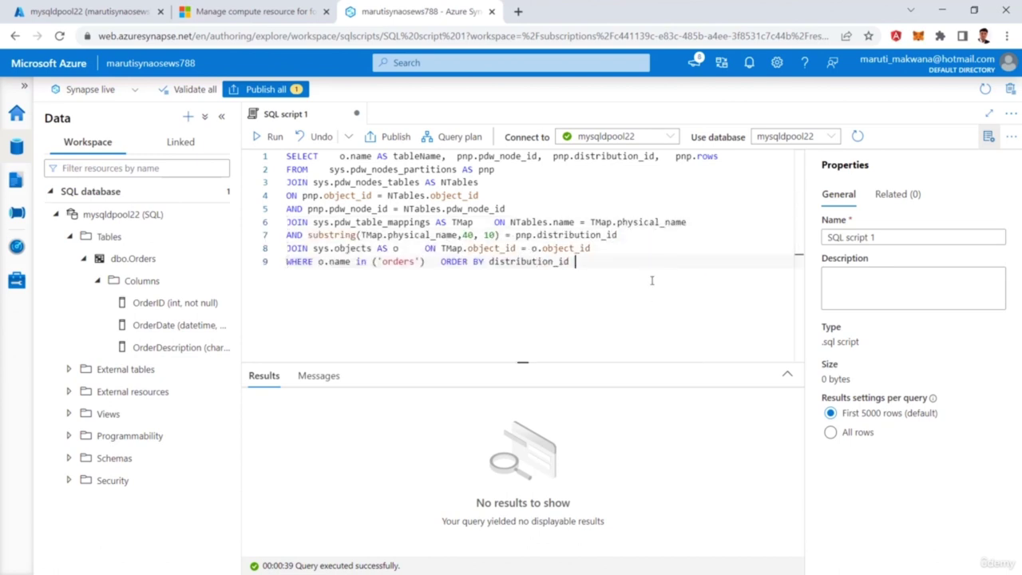
click(298, 183)
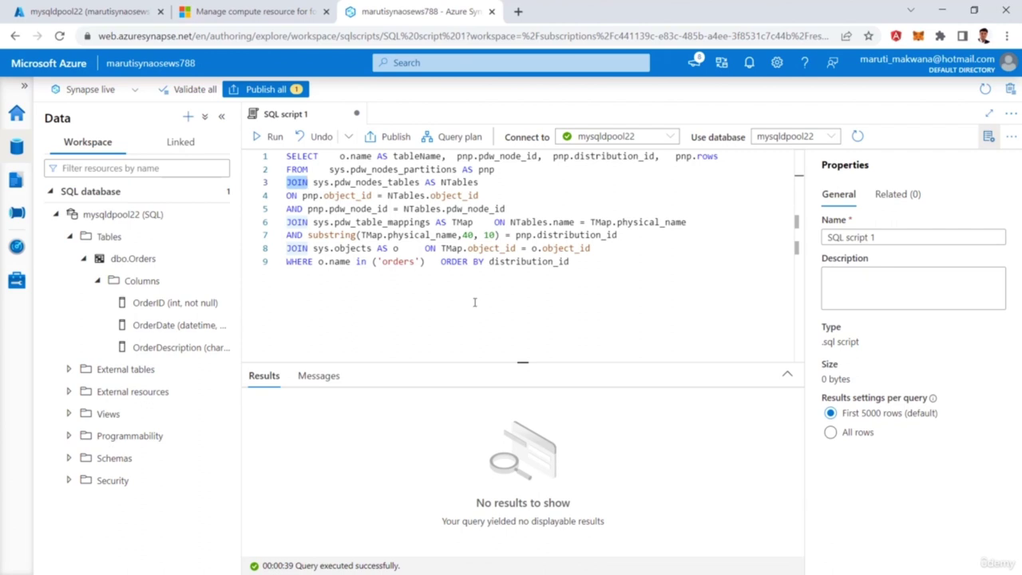
mouse_move(352, 170)
double_click(423, 156)
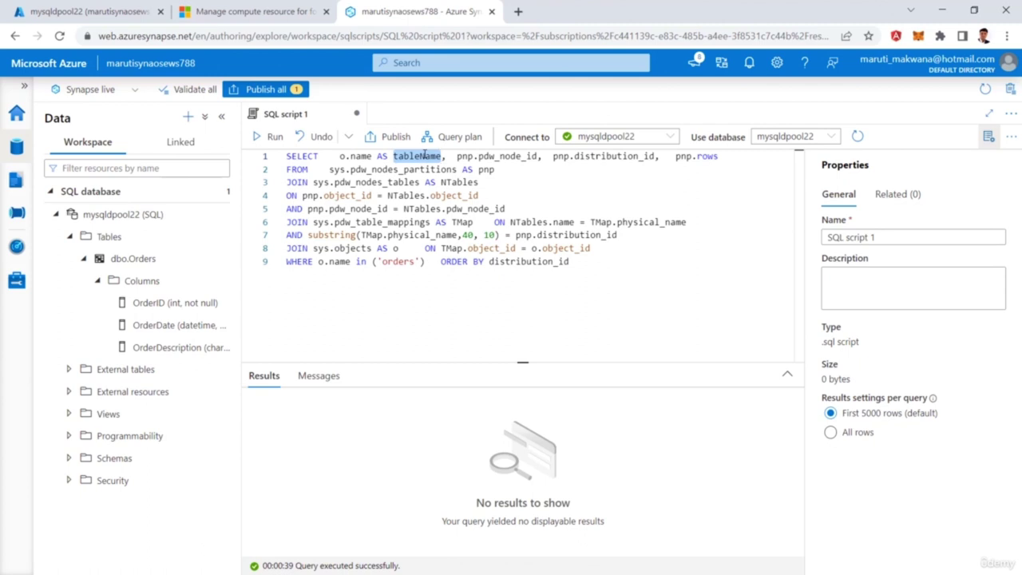
click(523, 156)
double_click(523, 155)
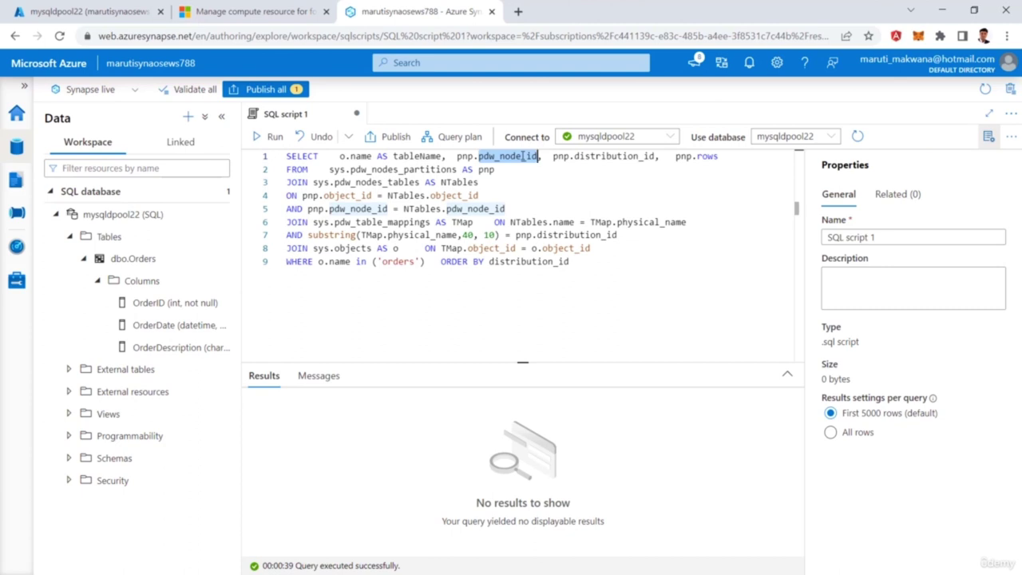
click(610, 156)
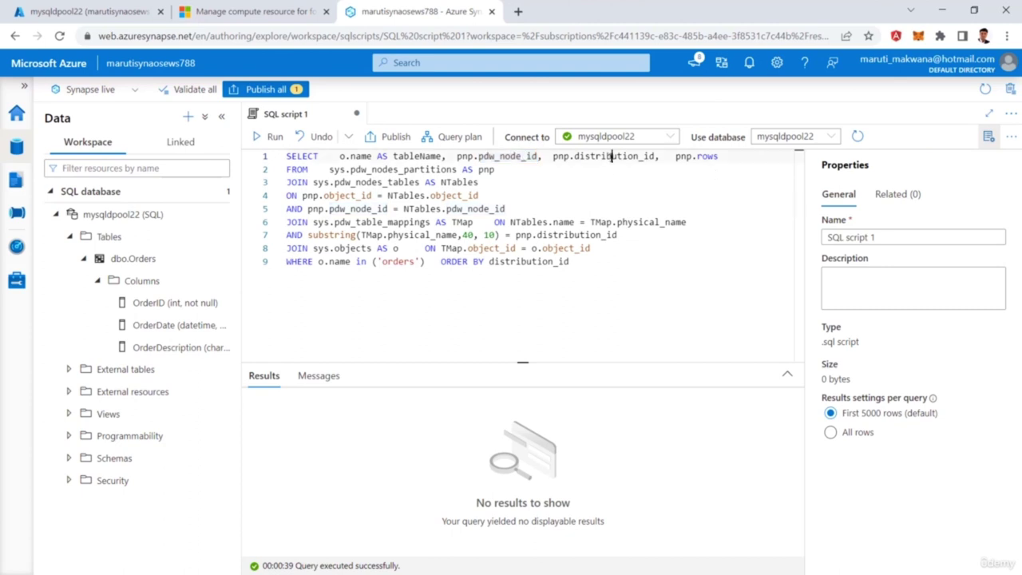
double_click(610, 156)
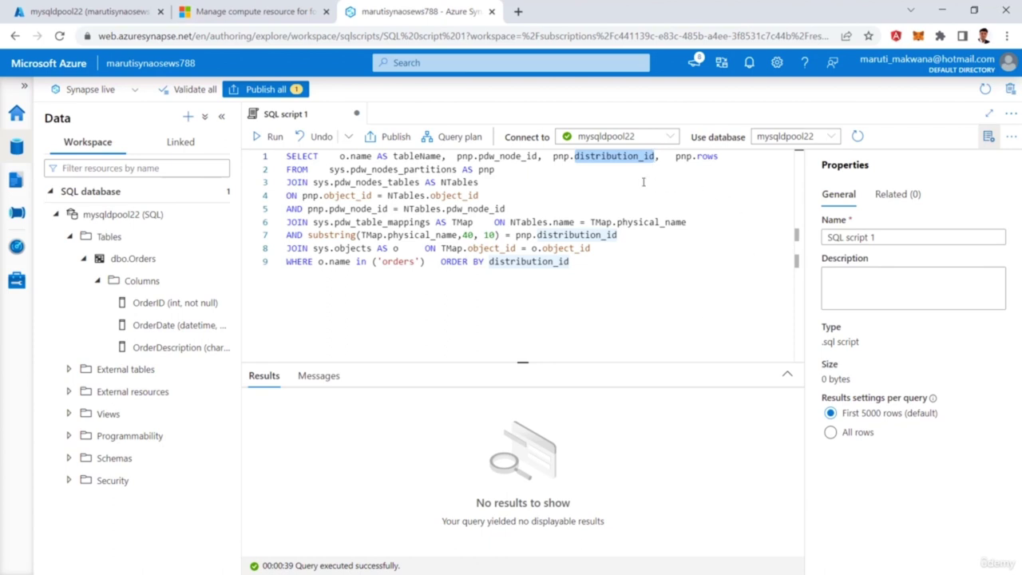
double_click(708, 156)
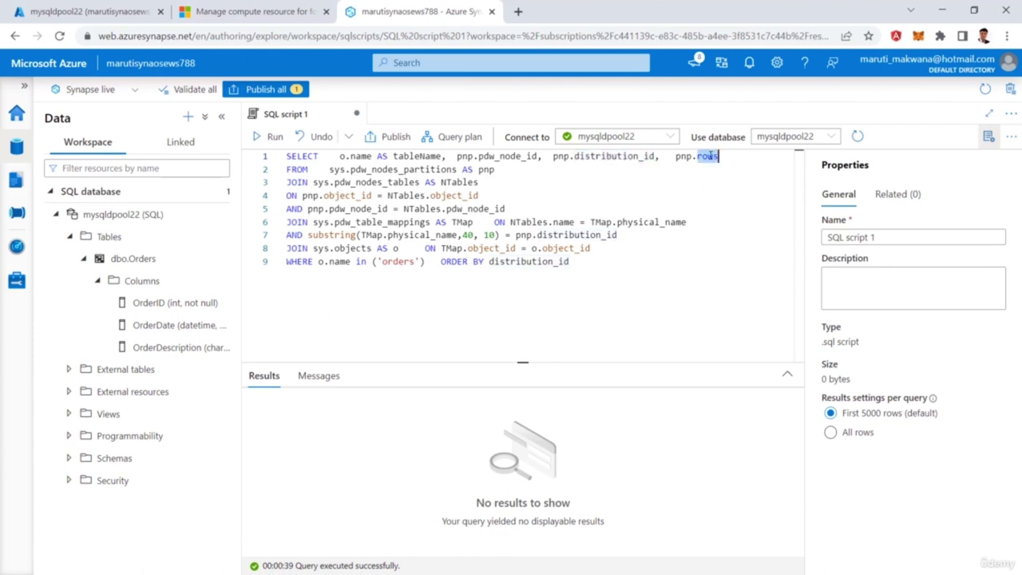
click(682, 276)
mouse_move(383, 170)
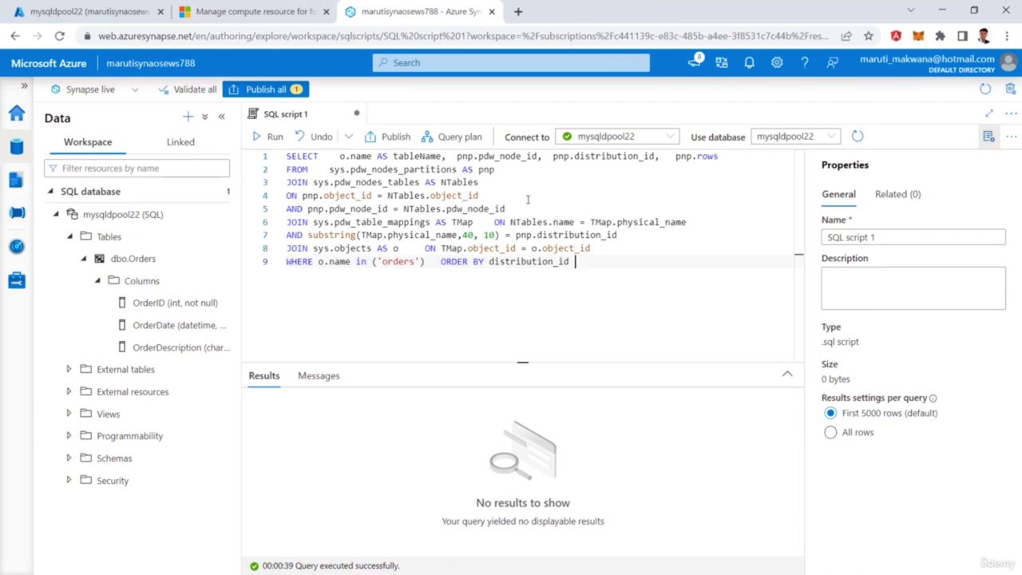
double_click(398, 262)
drag(575, 263, 489, 265)
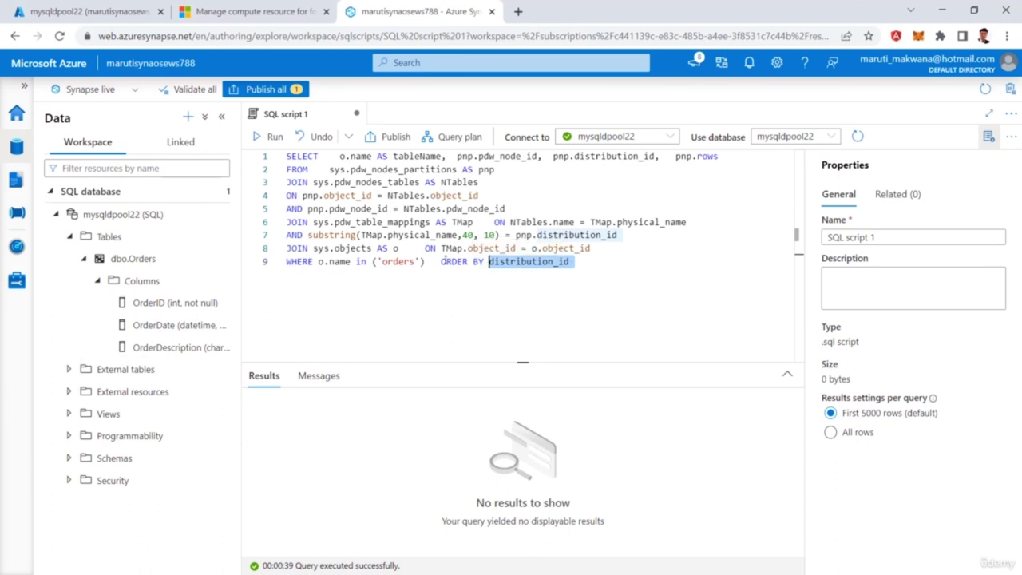
click(582, 262)
- Run the query and view results as a chart, then as a table of node 50 distribution counts
key(Return)
key(shift+Return)
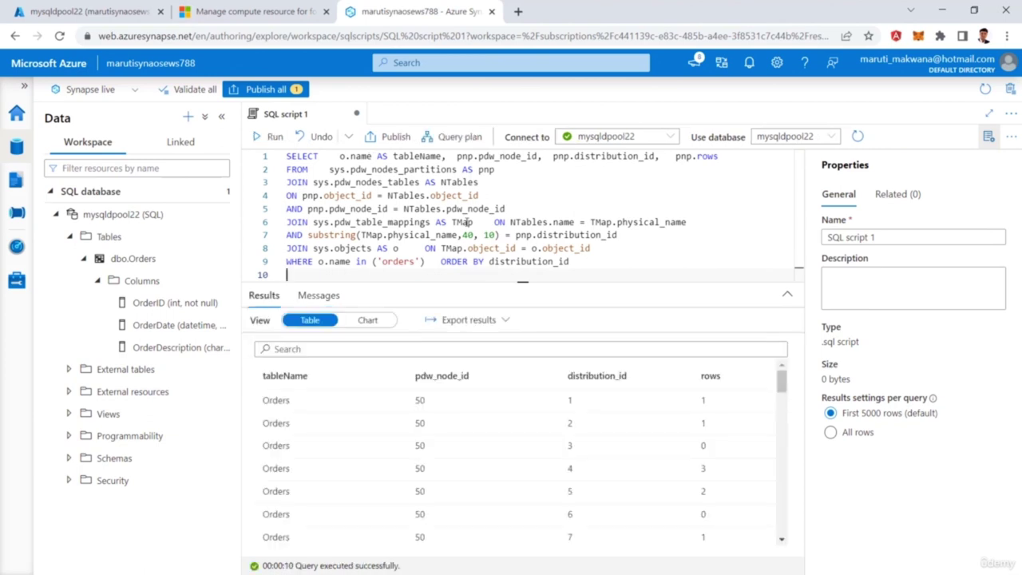
click(365, 323)
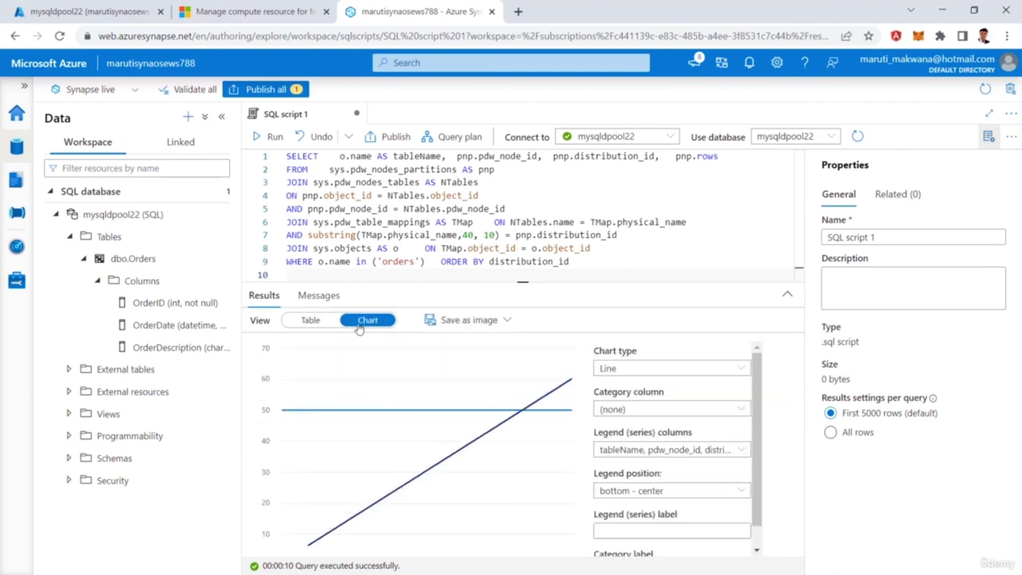
click(311, 324)
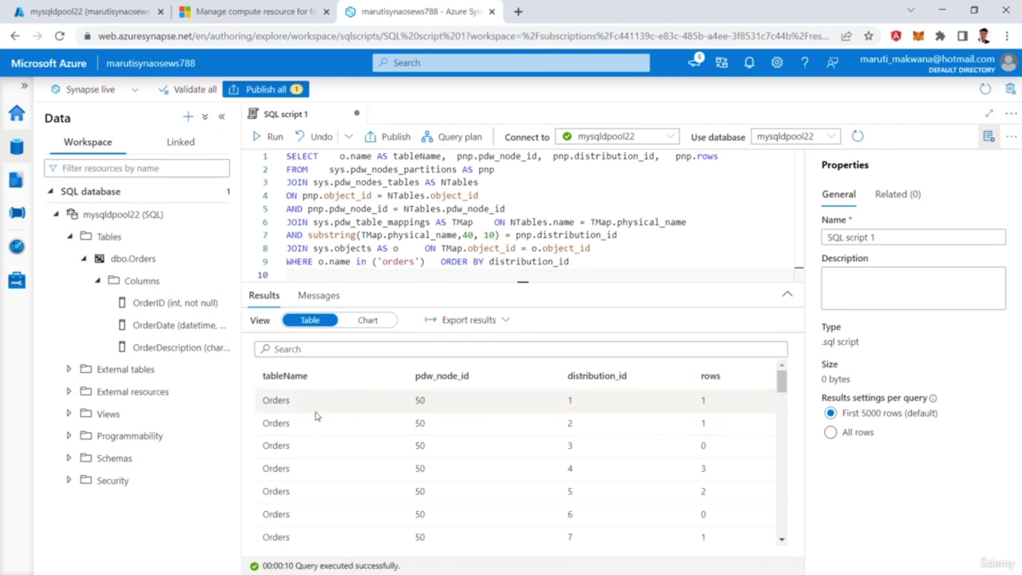
scroll(288, 435, down, 5)
scroll(289, 435, up, 5)
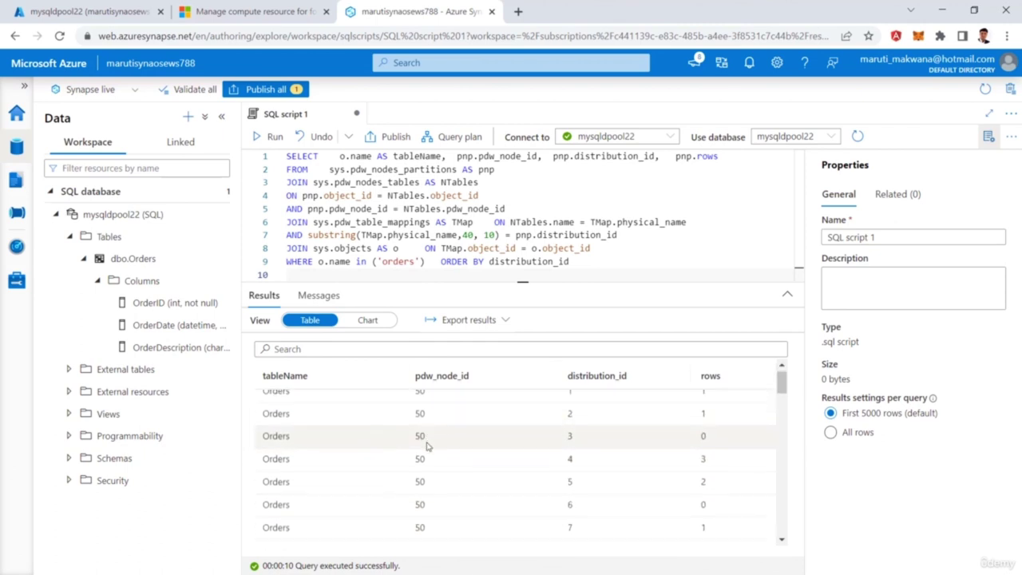
scroll(421, 447, down, 5)
scroll(427, 446, up, 5)
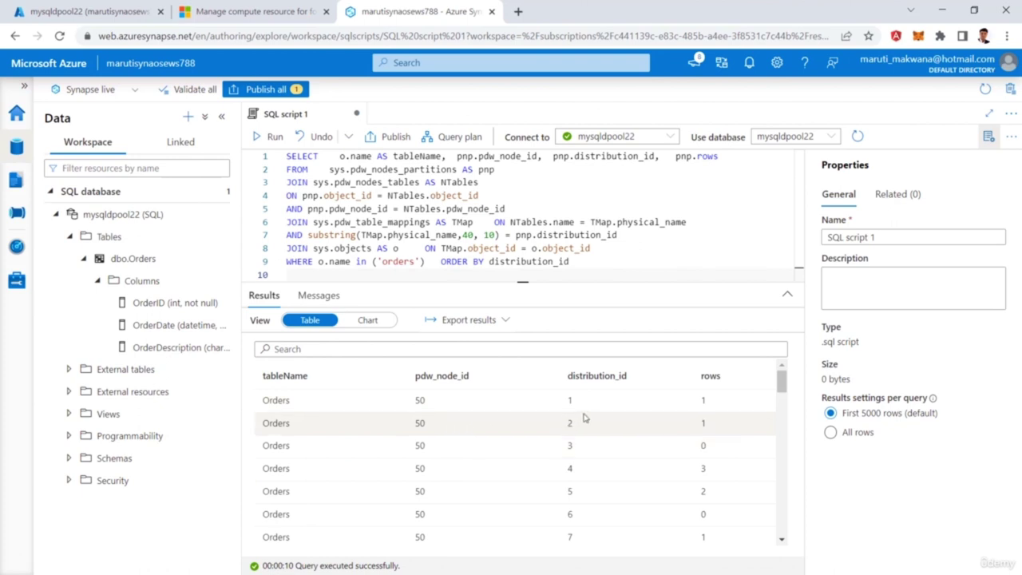
scroll(583, 419, down, 3)
scroll(579, 447, down, 10)
scroll(581, 463, down, 3)
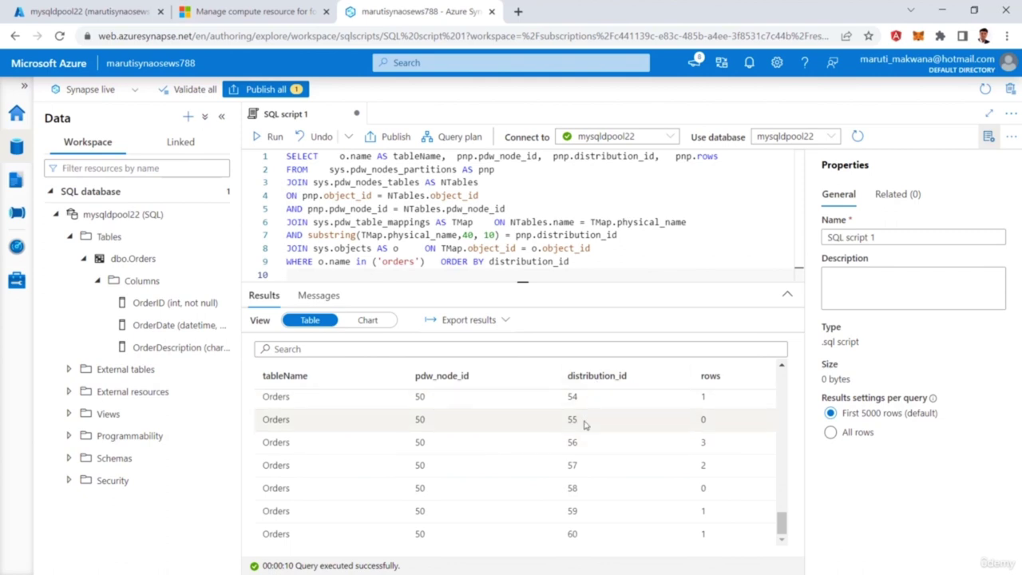
scroll(591, 431, up, 2)
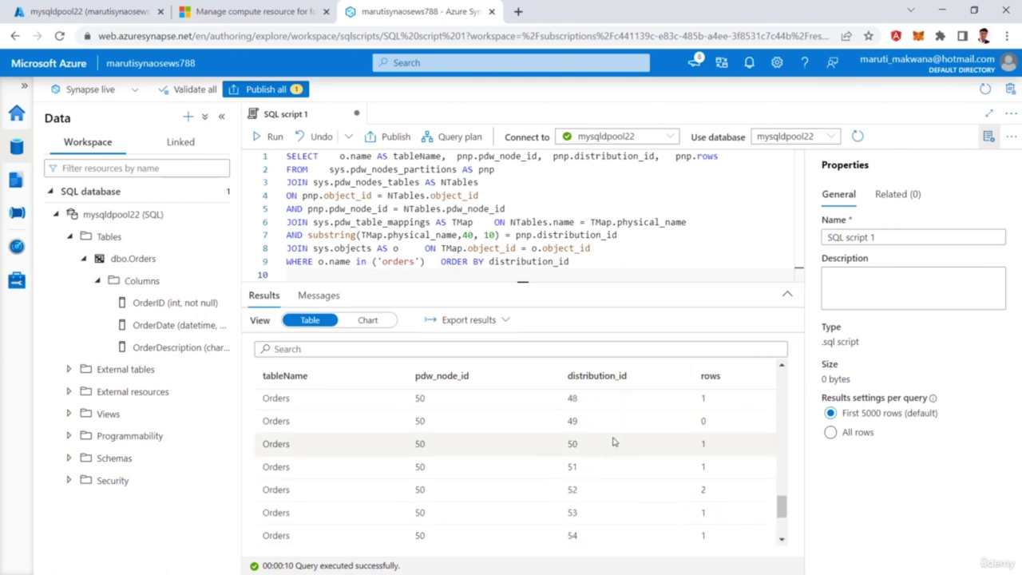
double_click(705, 422)
scroll(679, 467, up, 6)
scroll(682, 471, up, 2)
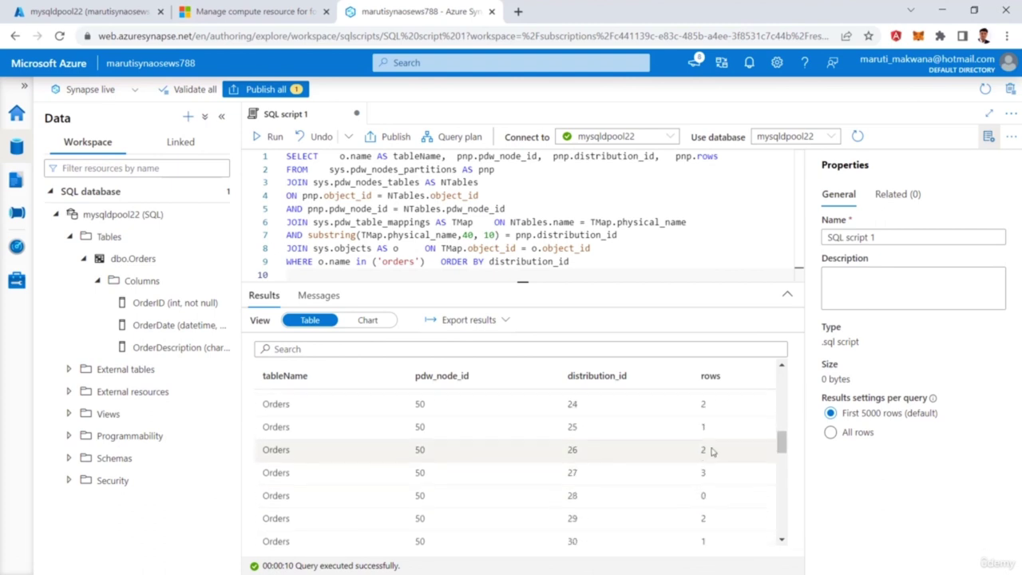
scroll(677, 470, up, 3)
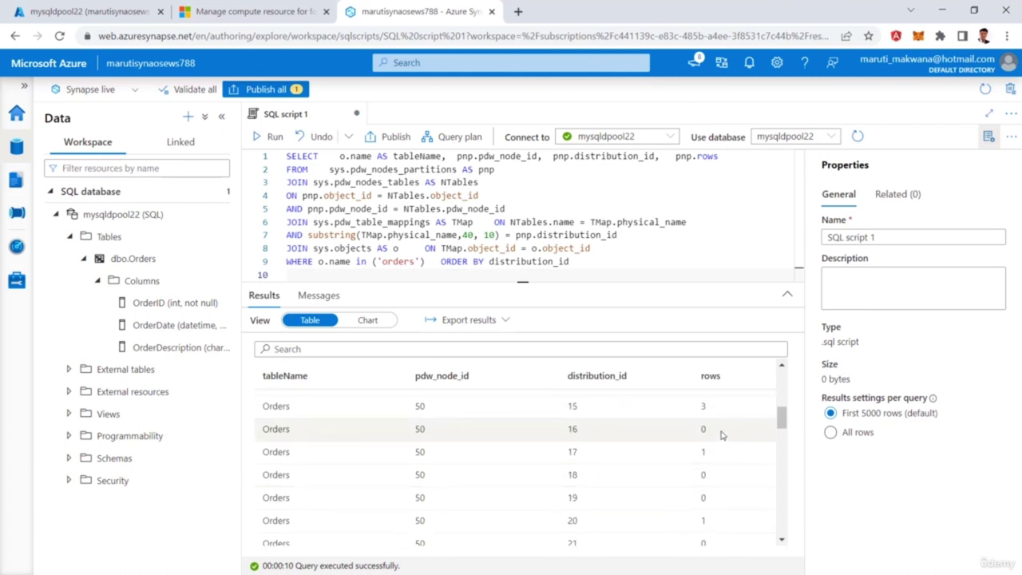
scroll(662, 474, up, 3)
scroll(662, 474, down, 1)
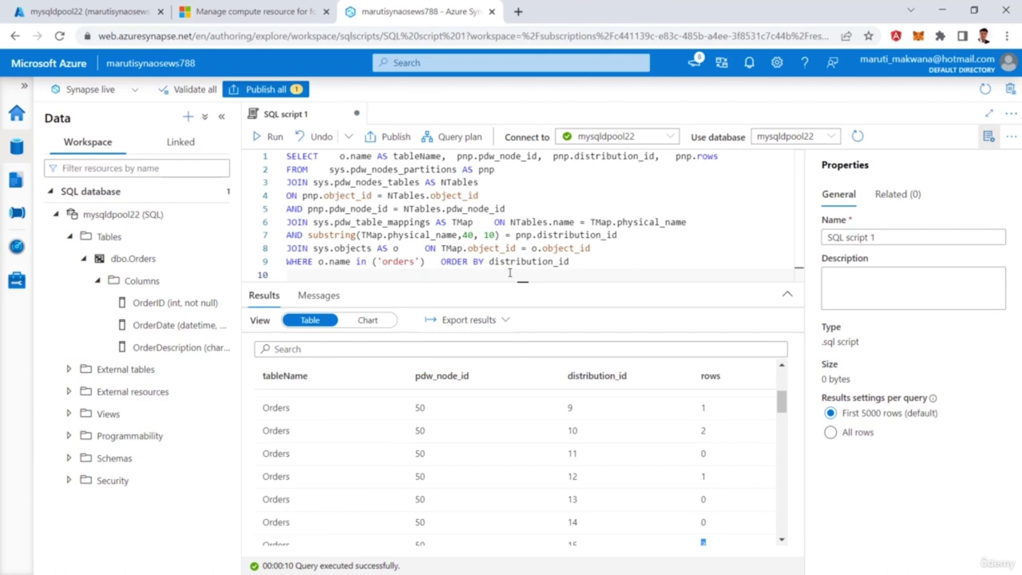
drag(604, 266, 243, 151)
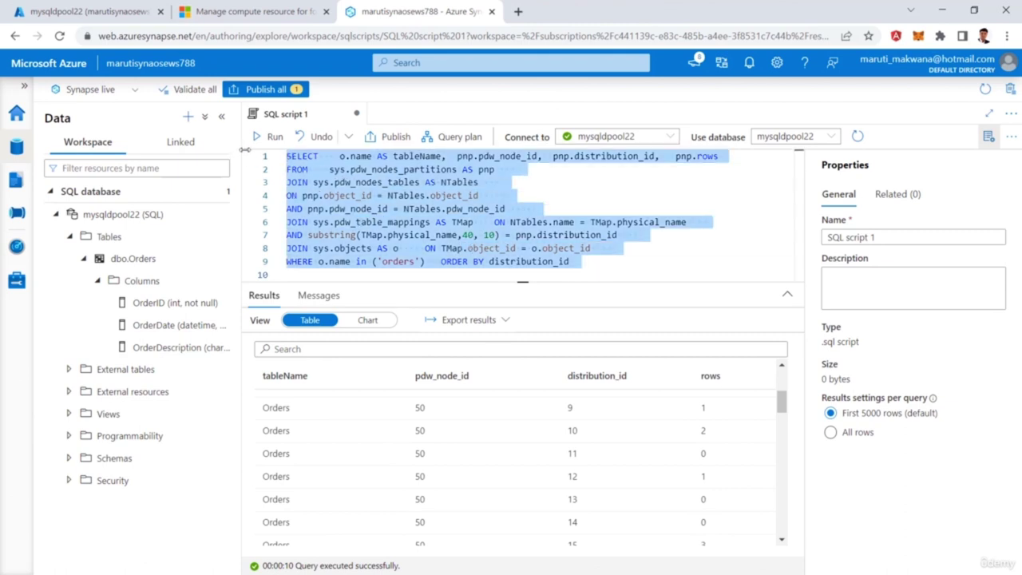
- Replace the old query with the CREATE TABLE Orders2 script, hash-distributed on OrderDate with an OrderID identity column
key(Delete)
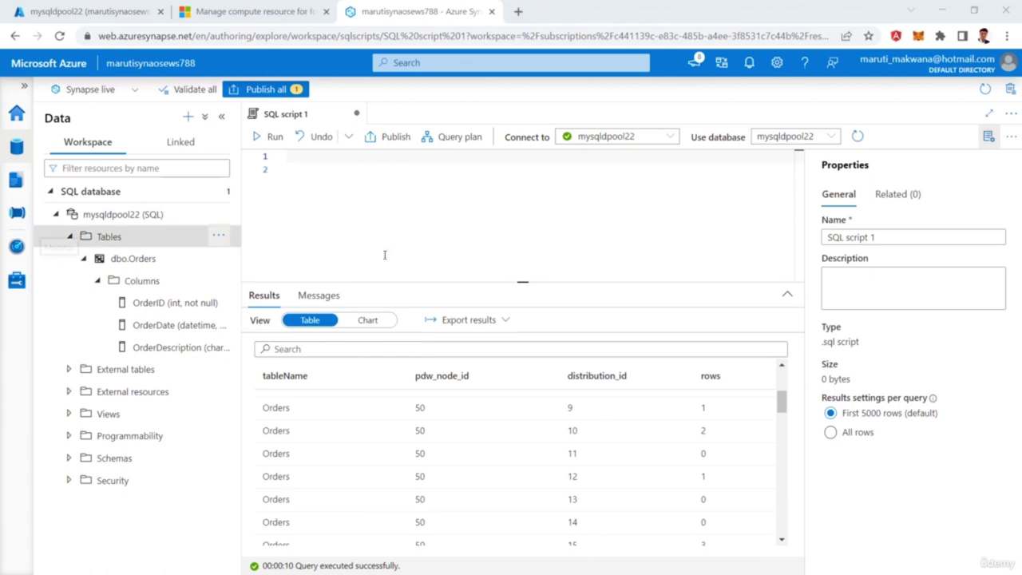
click(329, 166)
text(CREATE TABLE Orders2  (      OrderID int IDENTITY(1,1) NOT NULL     , OrderDate datetime NOT NULL     ,OrderDescription char(15) DEFAULT 'NewOrder' ) WITH  (   CLUSTERED INDEX (OrderID)  ,   DISTRIBUTION = HASH(OrderDate)  );)
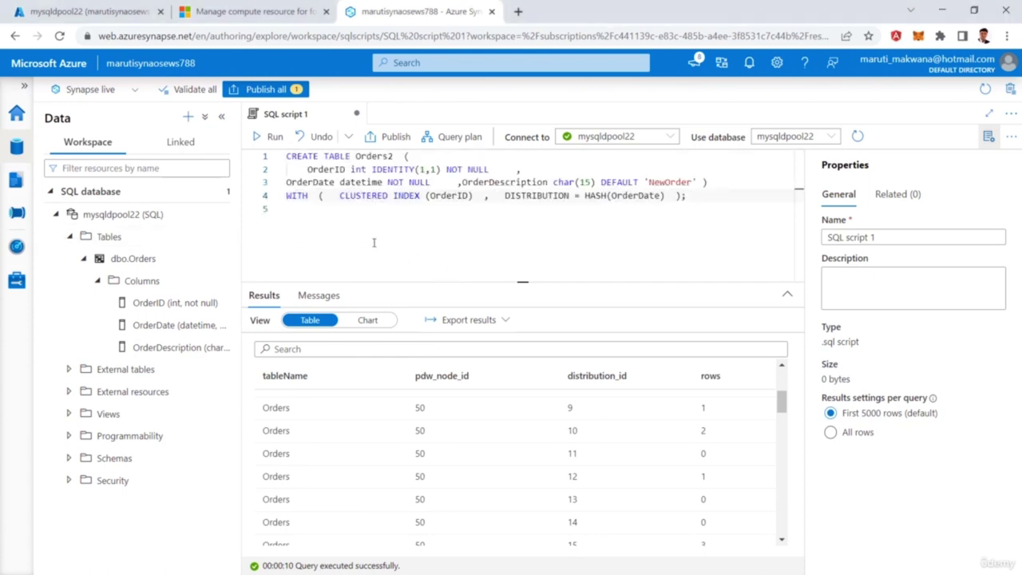
double_click(380, 159)
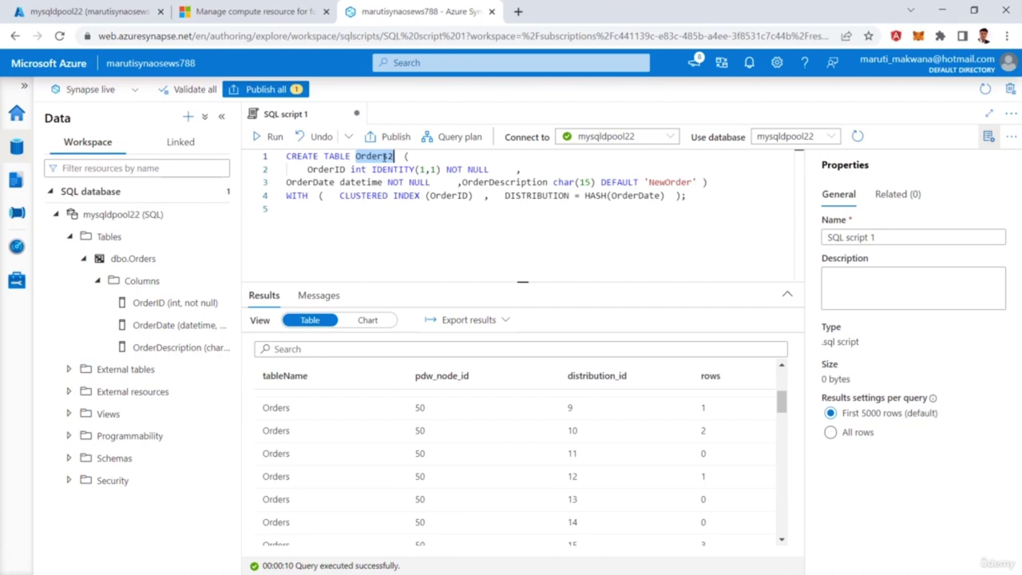
drag(506, 196, 667, 195)
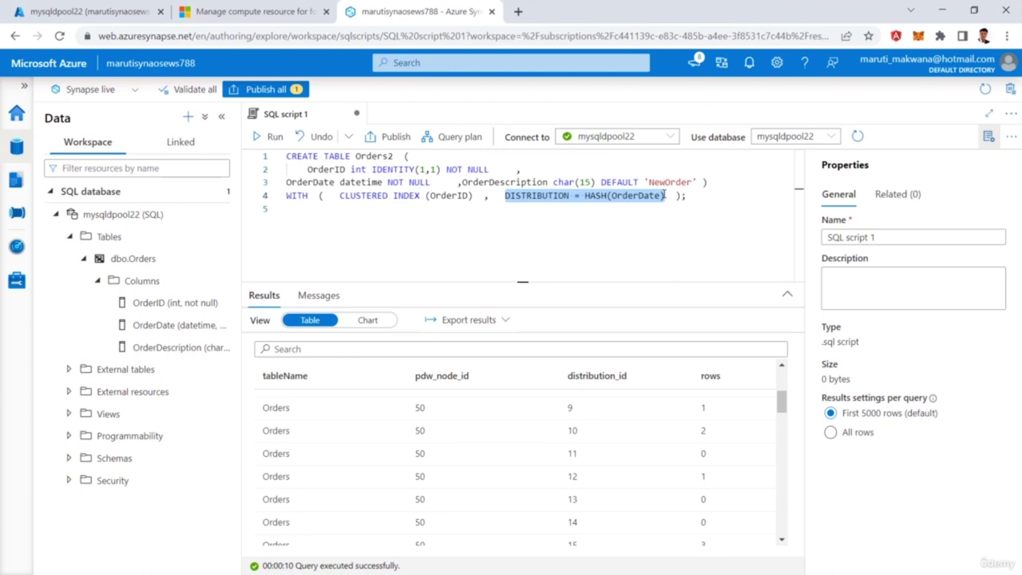
double_click(636, 191)
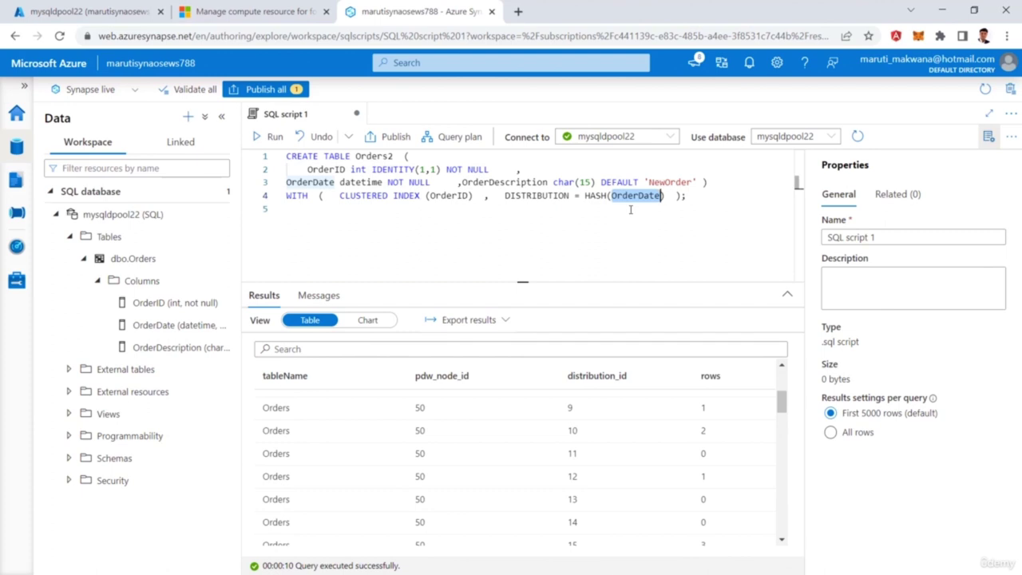
double_click(326, 169)
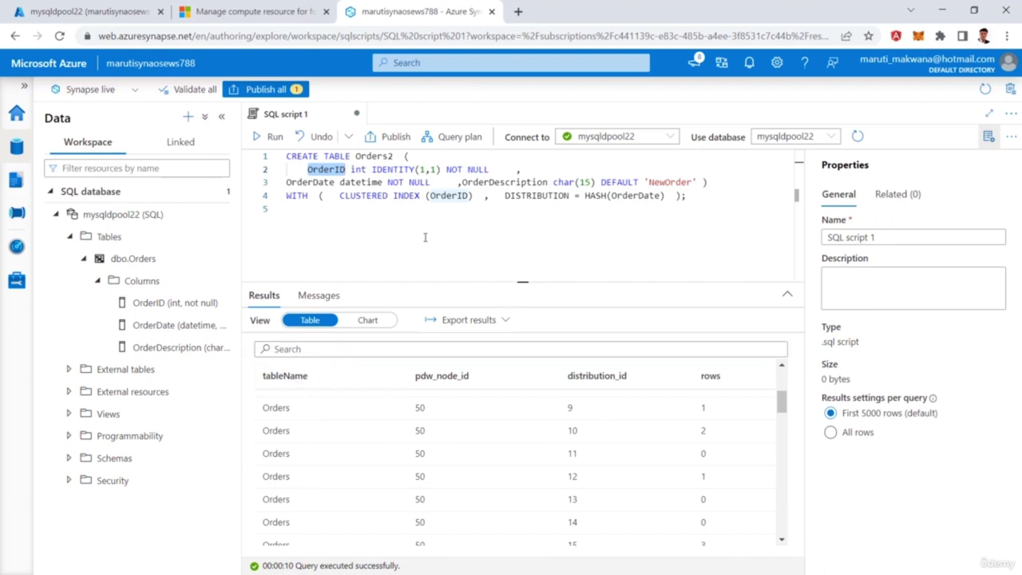
double_click(638, 194)
- Run the script and refresh Tables so dbo.Orders2 is listed
key(ctrl+Return)
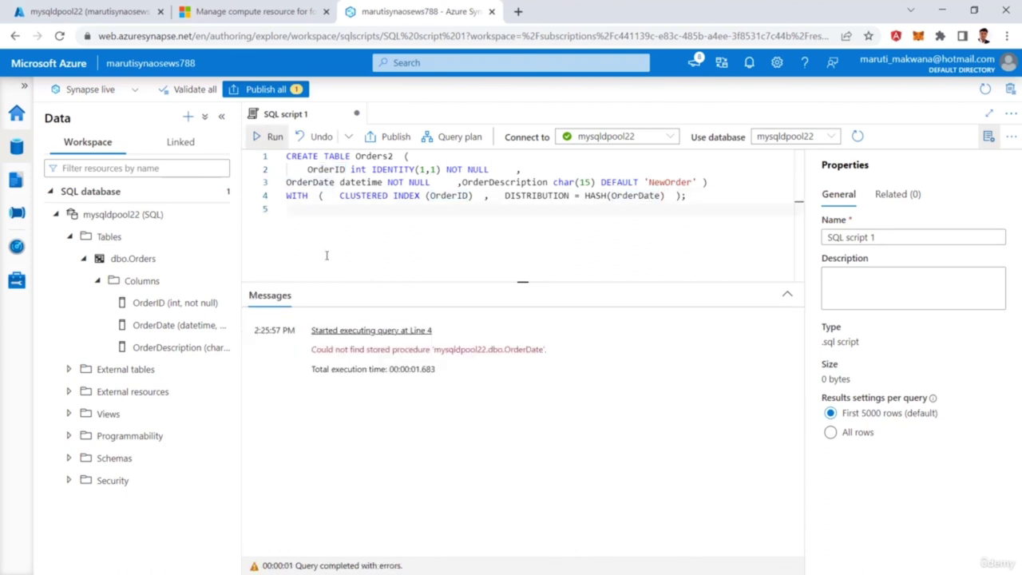
click(338, 267)
key(ctrl+Return)
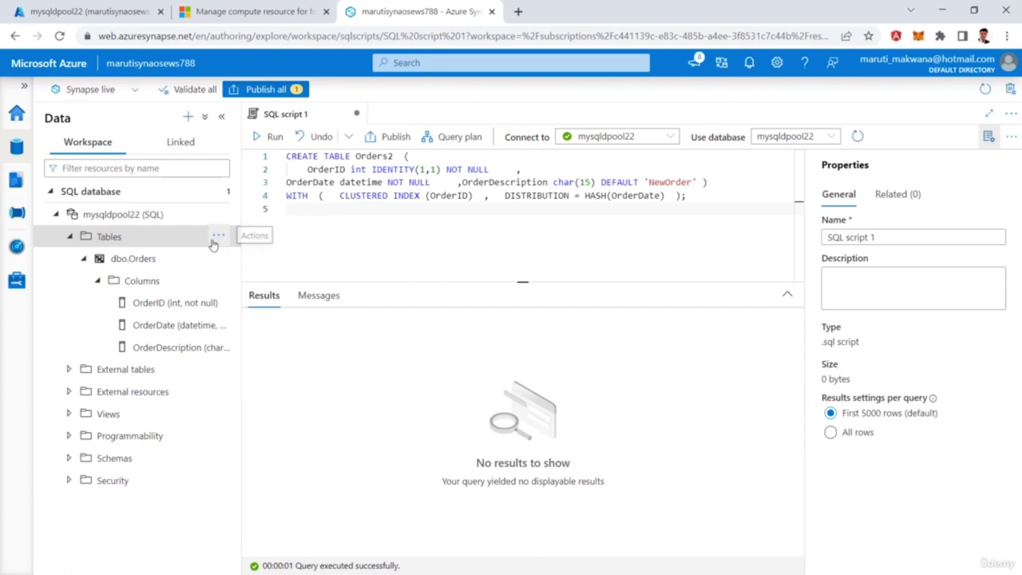
click(218, 235)
click(240, 280)
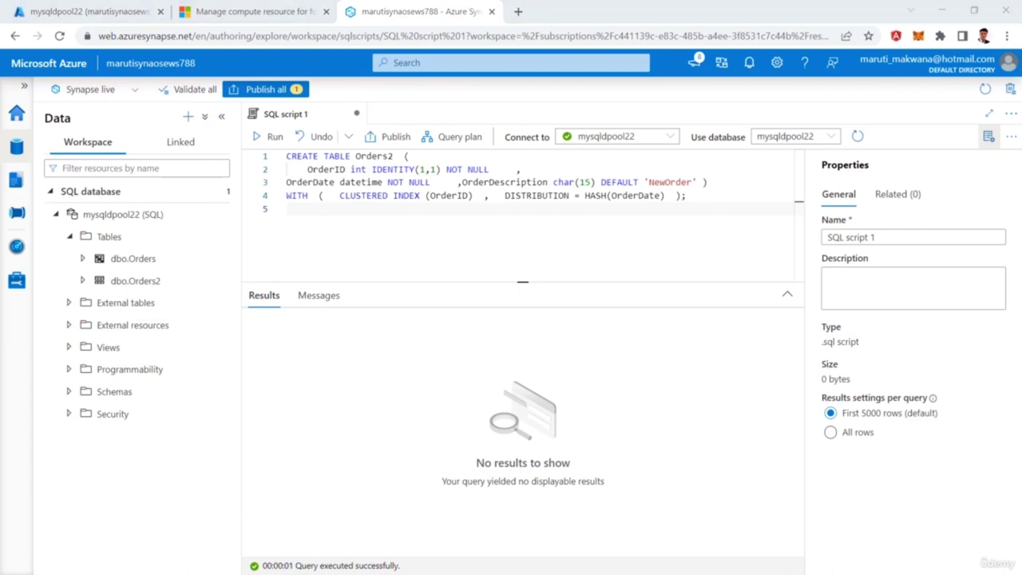
drag(729, 200, 240, 146)
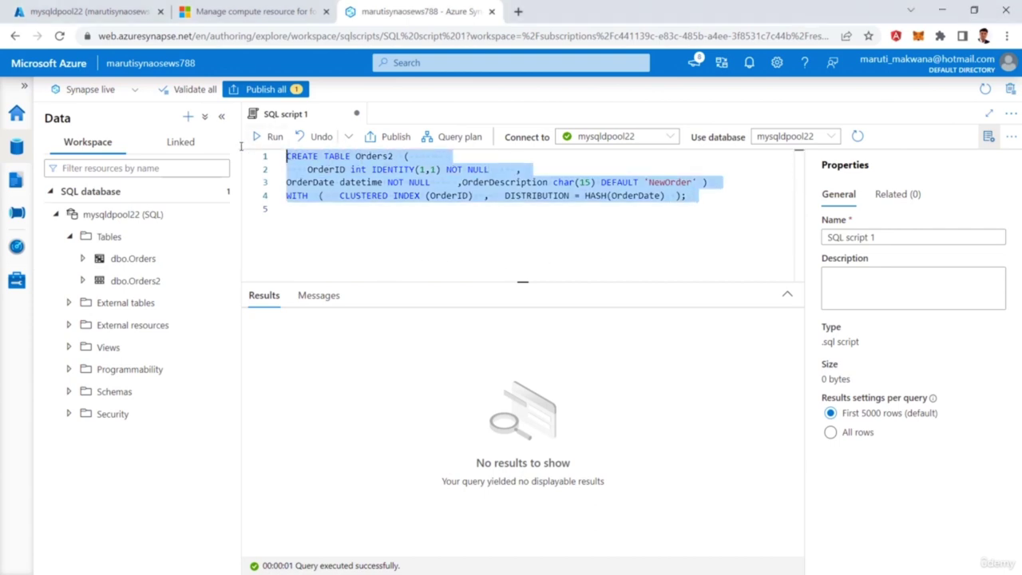
- Paste the insert loop script, change its target from [Orders] to [Orders2], and run it
key(ctrl+v)
mouse_move(626, 278)
mouse_down()
mouse_move(408, 278)
mouse_move(637, 277)
mouse_up()
click(624, 156)
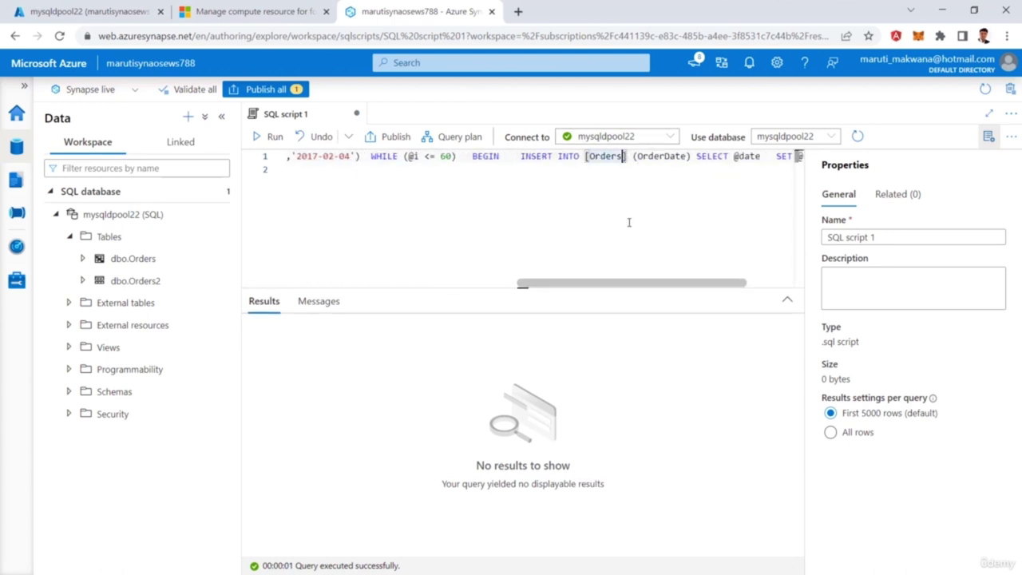
text(2)
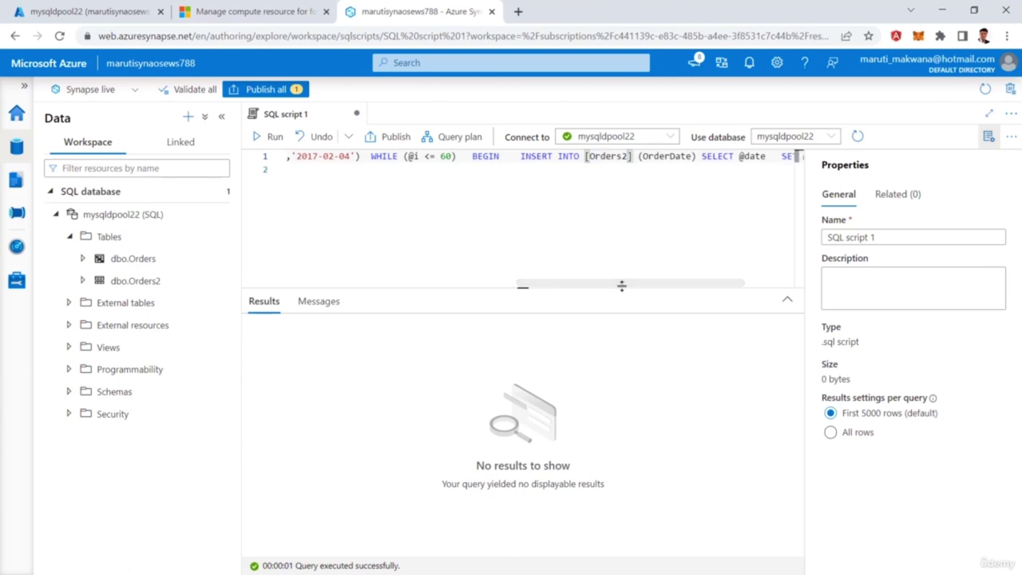
drag(620, 283, 236, 168)
click(268, 138)
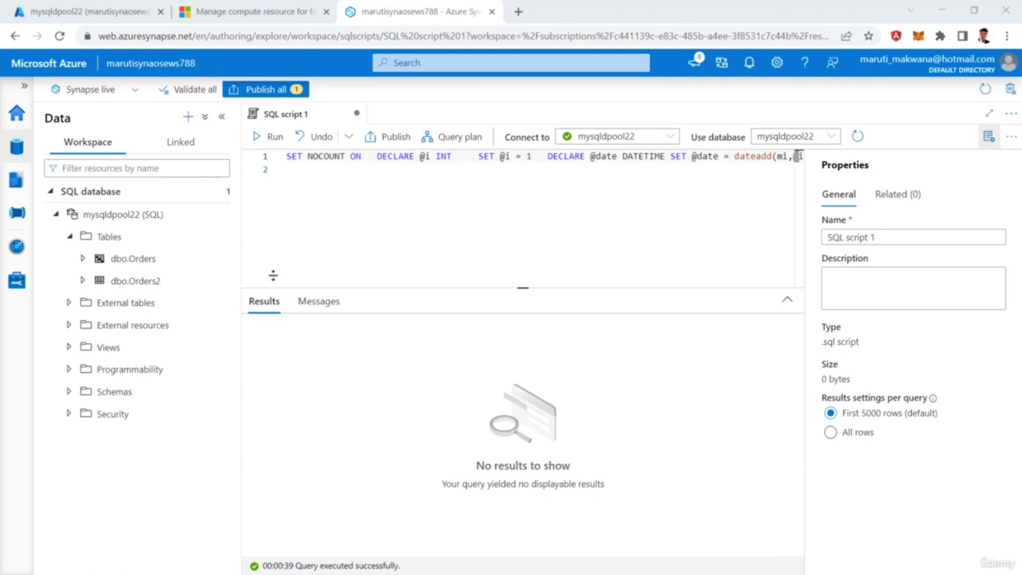
- Replace the insert loop with the pdw_nodes_partitions row-count query filtered on 'orders2' and run it
drag(285, 171, 229, 138)
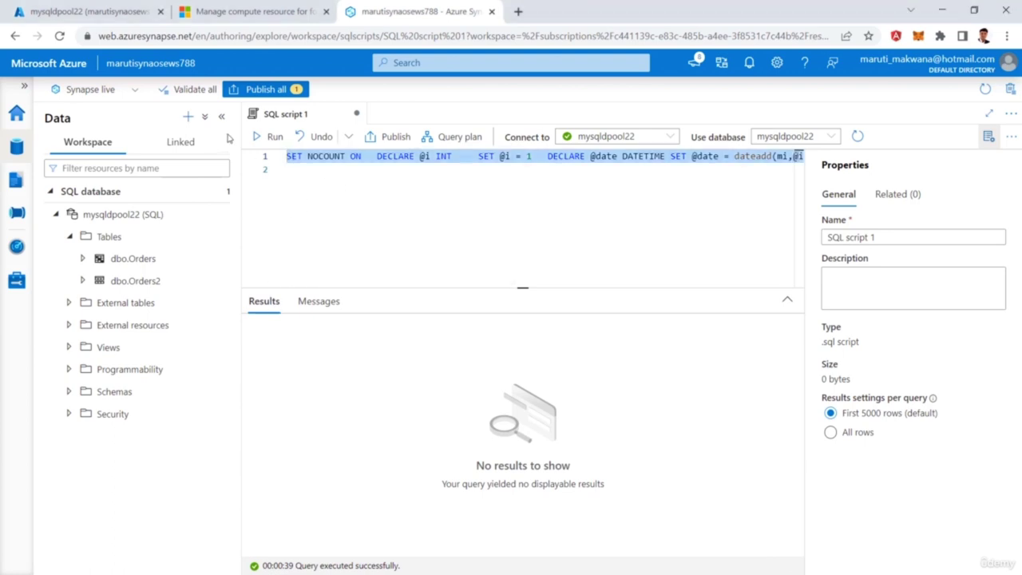
key(Delete)
key(ctrl+v)
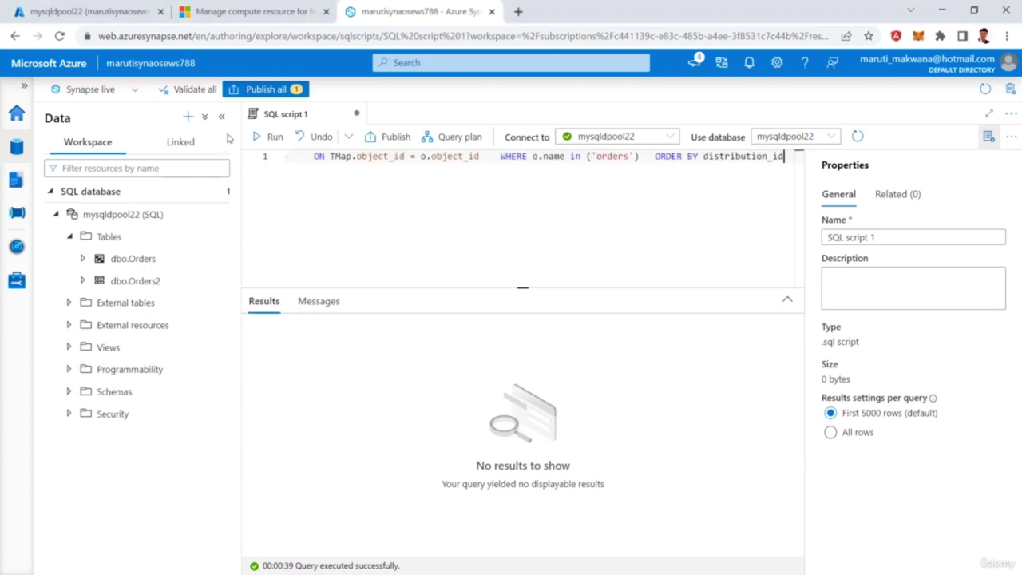
drag(752, 282, 267, 269)
drag(351, 283, 757, 289)
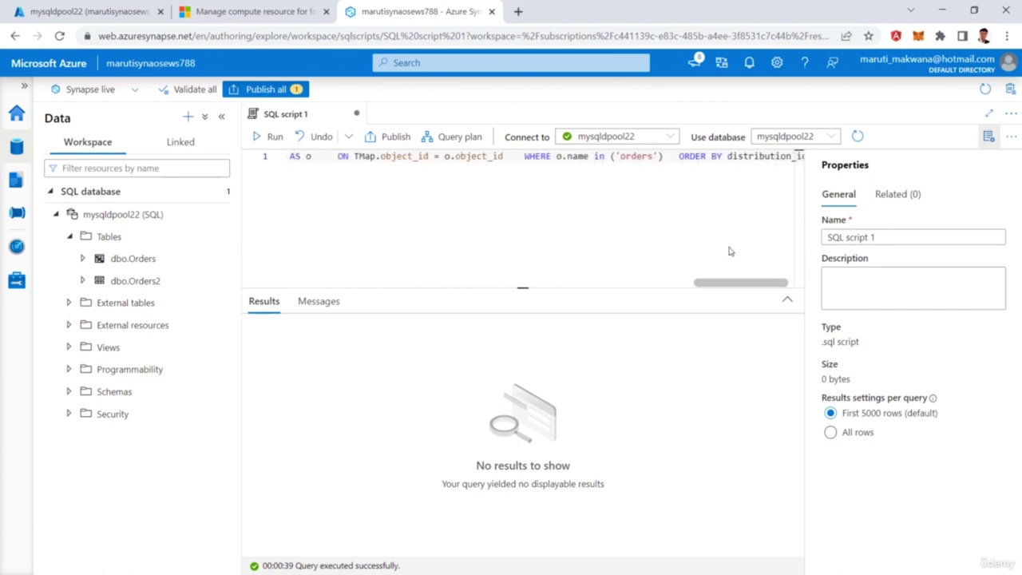
click(660, 156)
text(2)
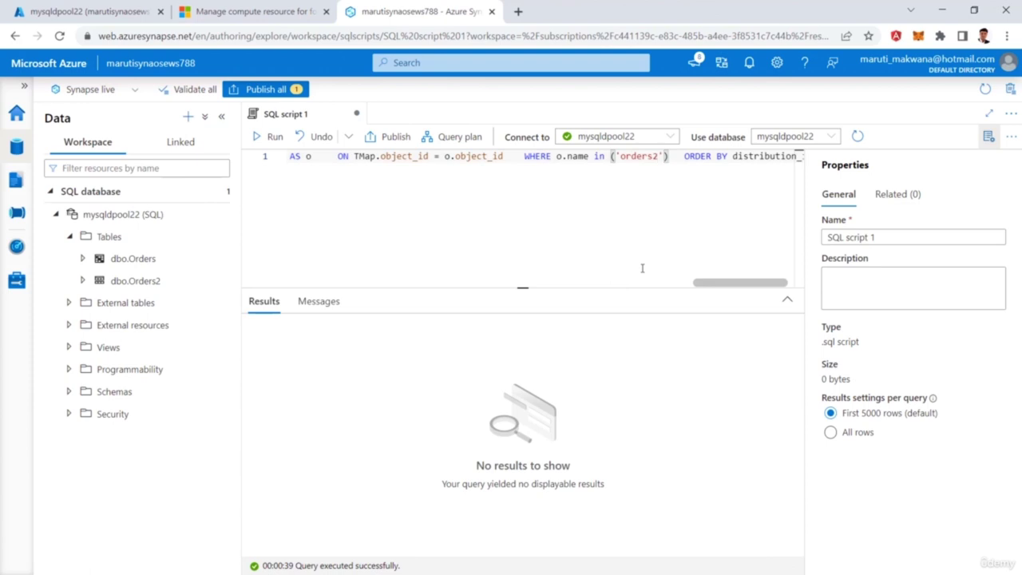
click(269, 137)
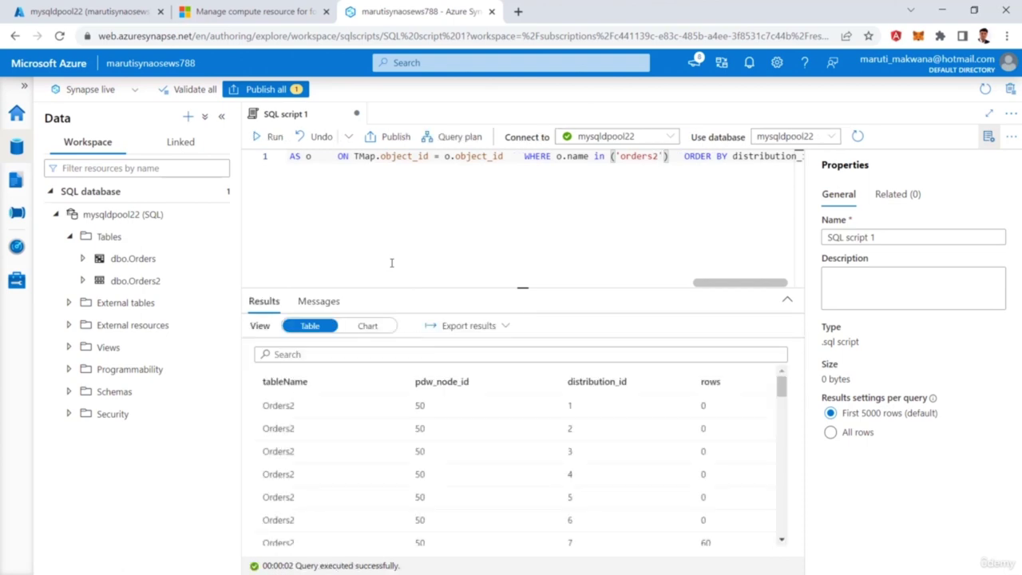
drag(523, 286, 521, 191)
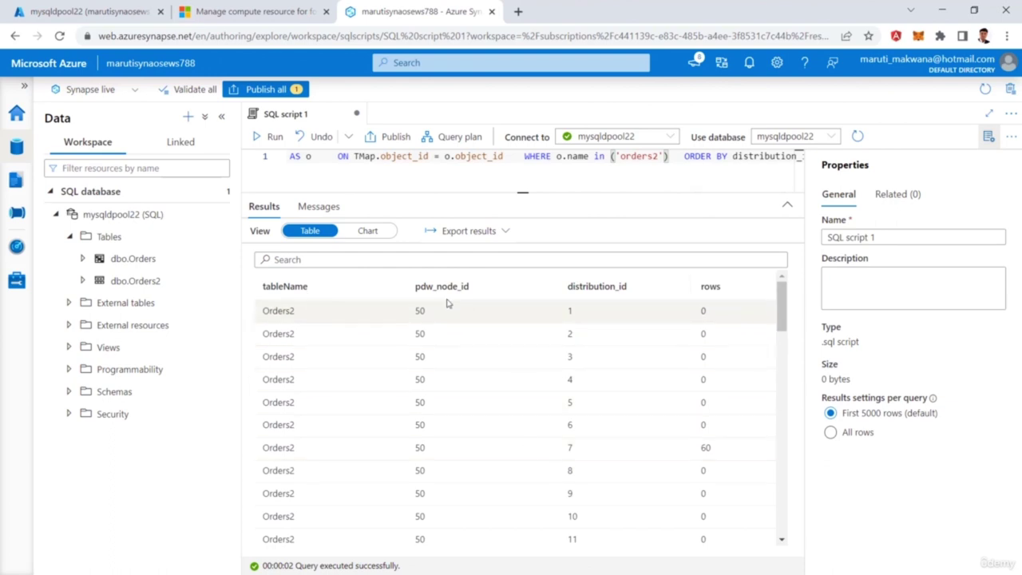
scroll(435, 391, down, 5)
scroll(435, 393, down, 10)
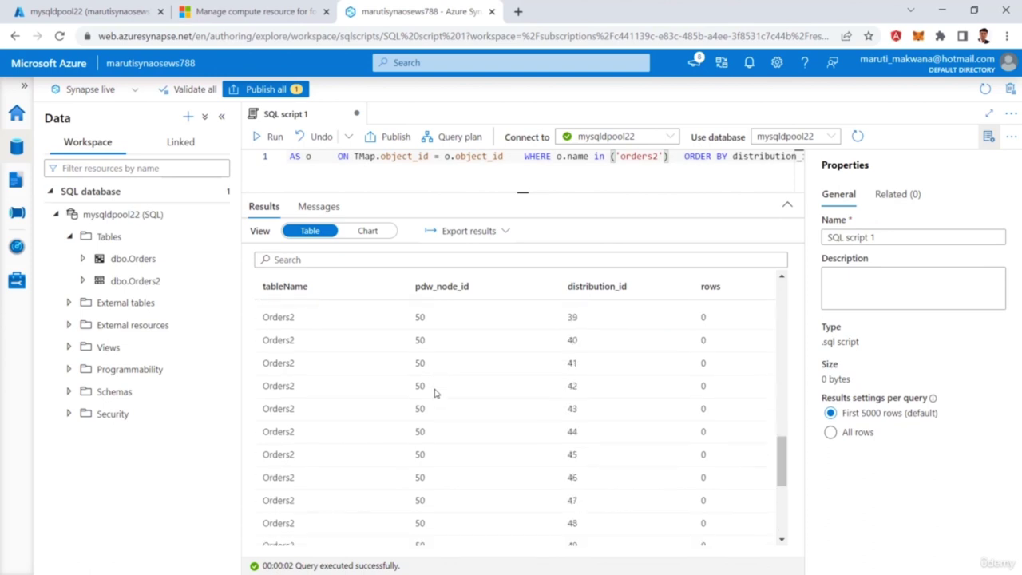
scroll(437, 383, up, 15)
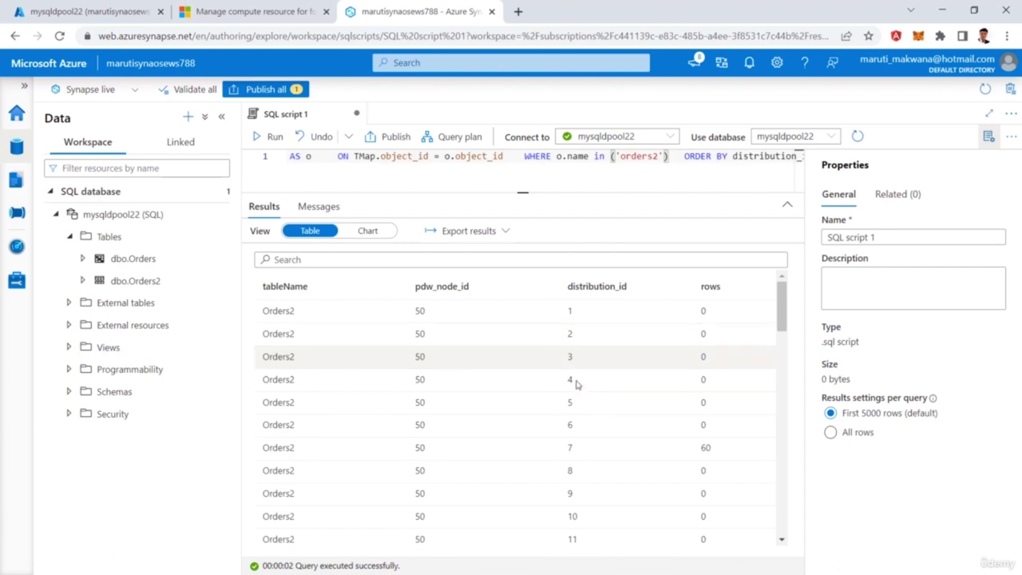
scroll(575, 433, down, 5)
scroll(575, 431, up, 4)
scroll(577, 438, up, 1)
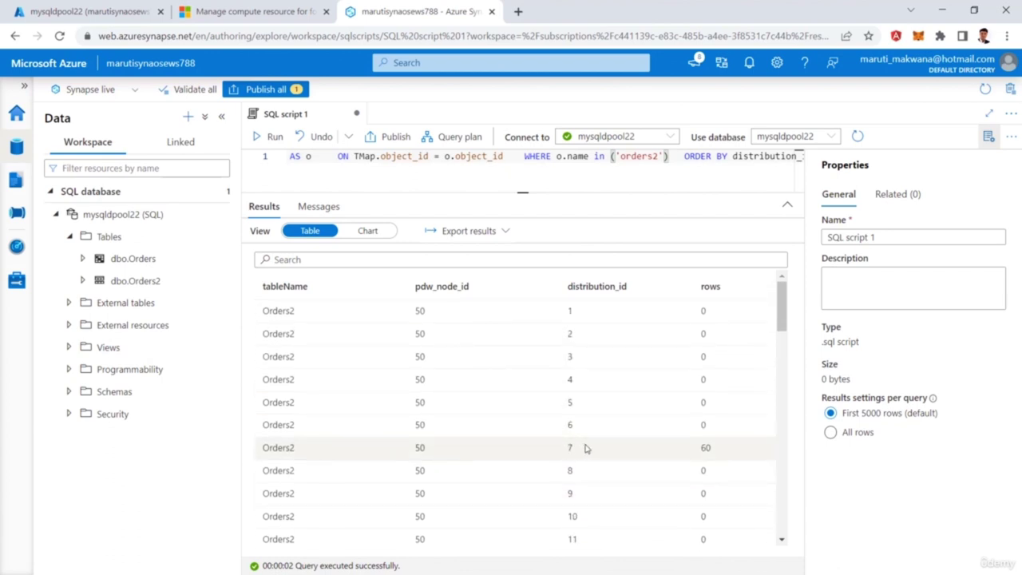
drag(710, 448, 700, 453)
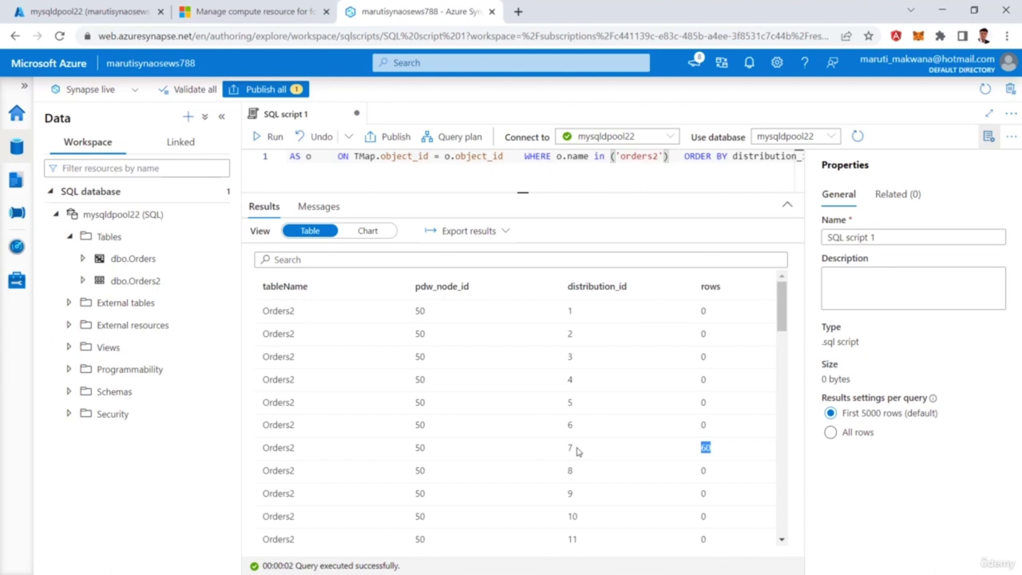
double_click(571, 448)
click(704, 449)
drag(727, 452, 692, 455)
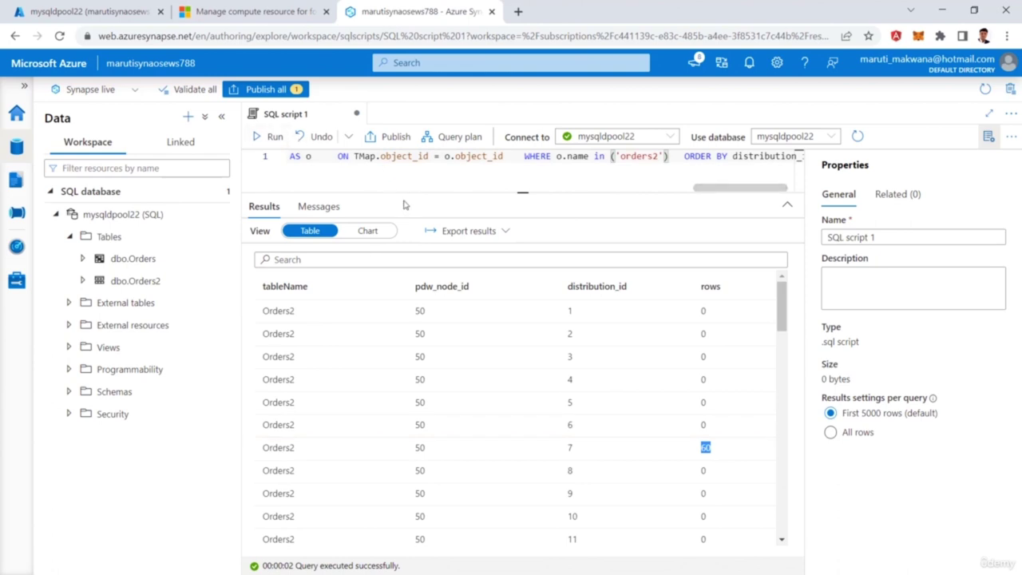
drag(522, 192, 519, 211)
drag(491, 297, 522, 382)
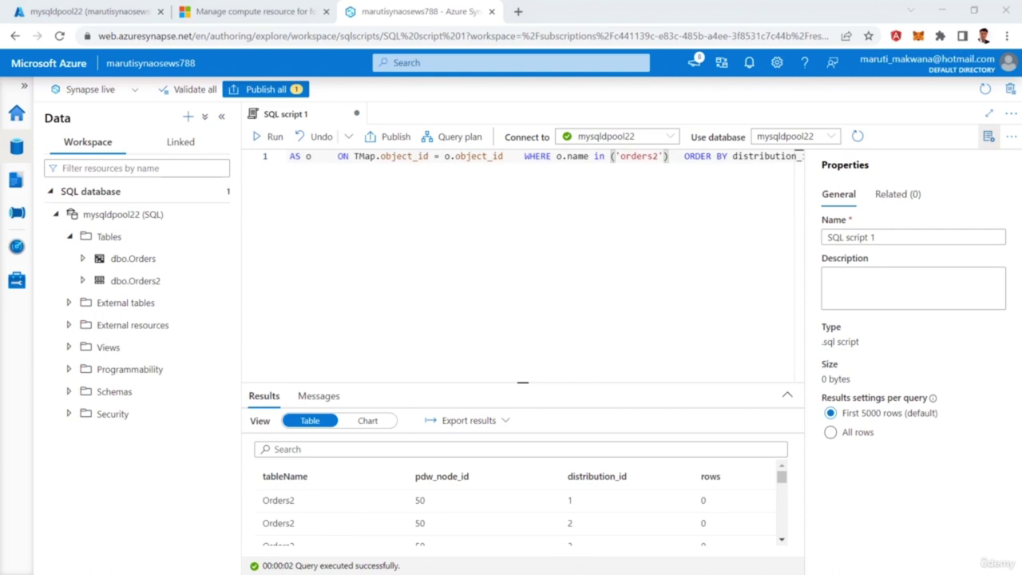
- Replace the query with the round-robin CREATE TABLE script renamed to Orders3 and run it
drag(349, 221, 231, 150)
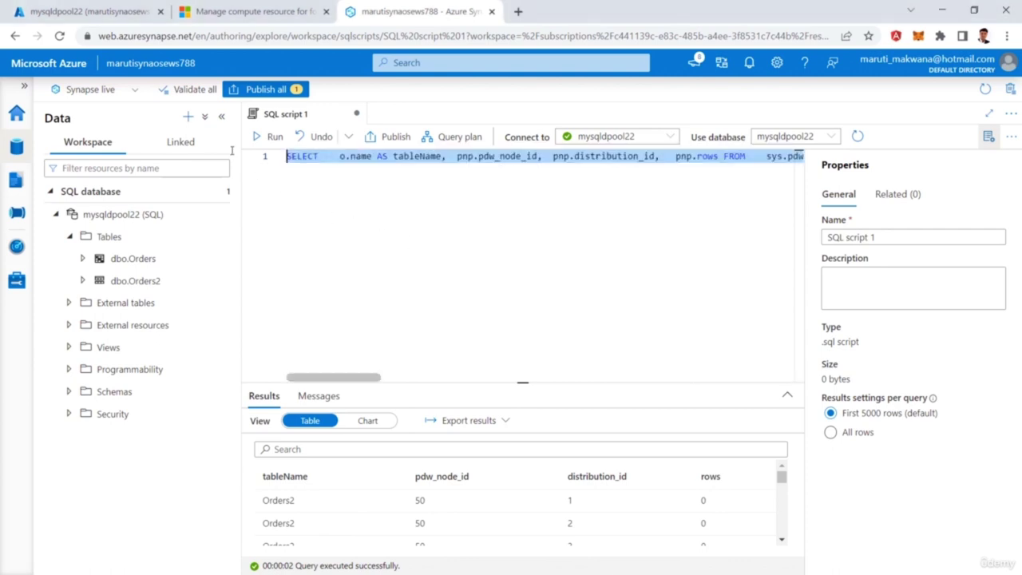
key(BackSpace)
key(ctrl+v)
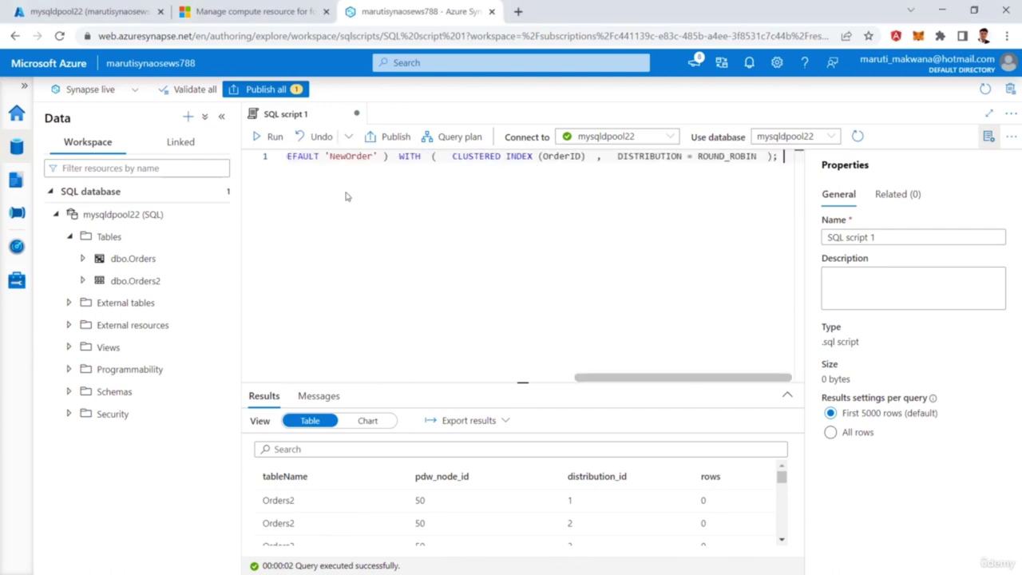
drag(629, 376, 290, 363)
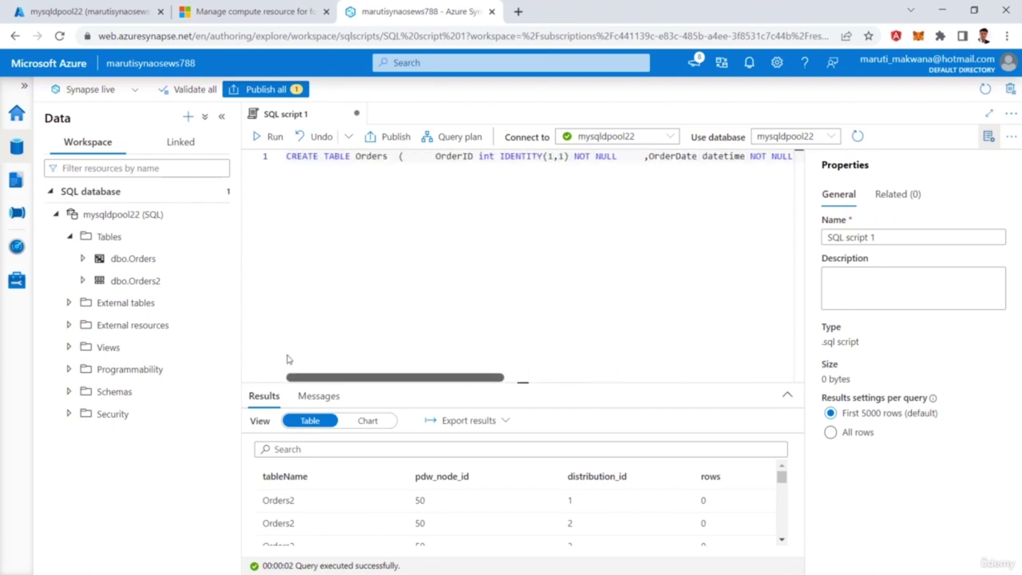
click(388, 157)
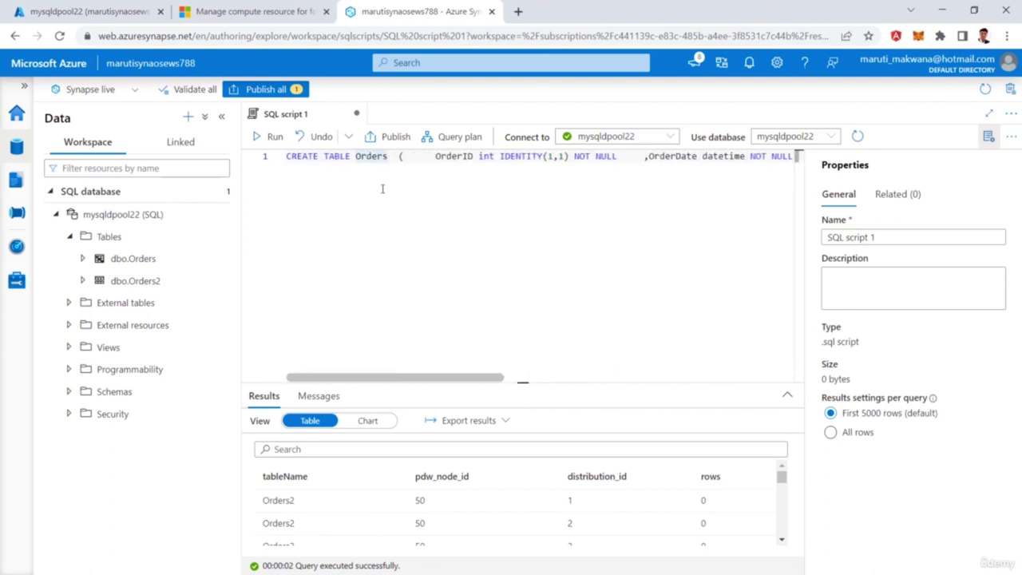
drag(433, 377, 756, 378)
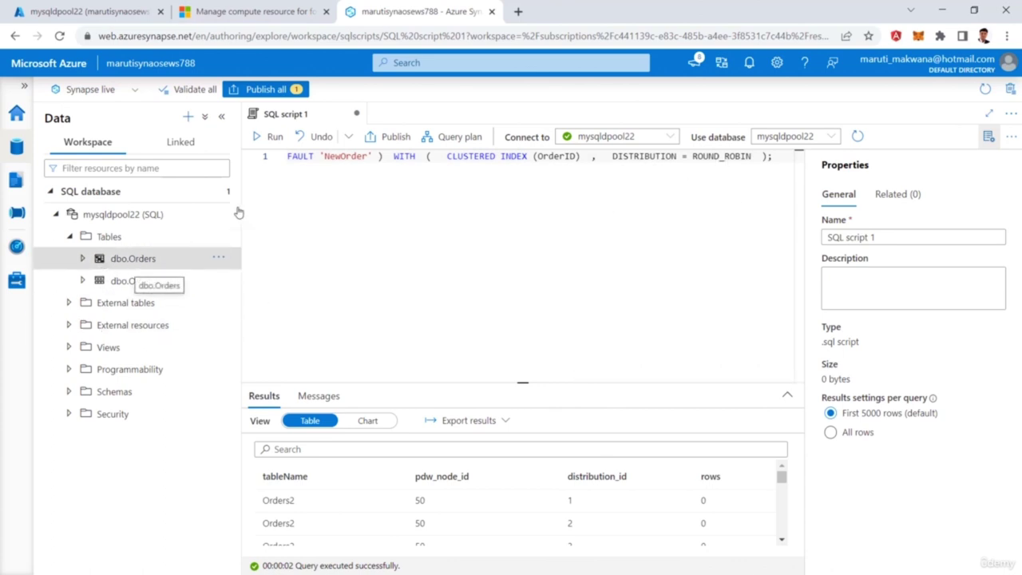
click(266, 139)
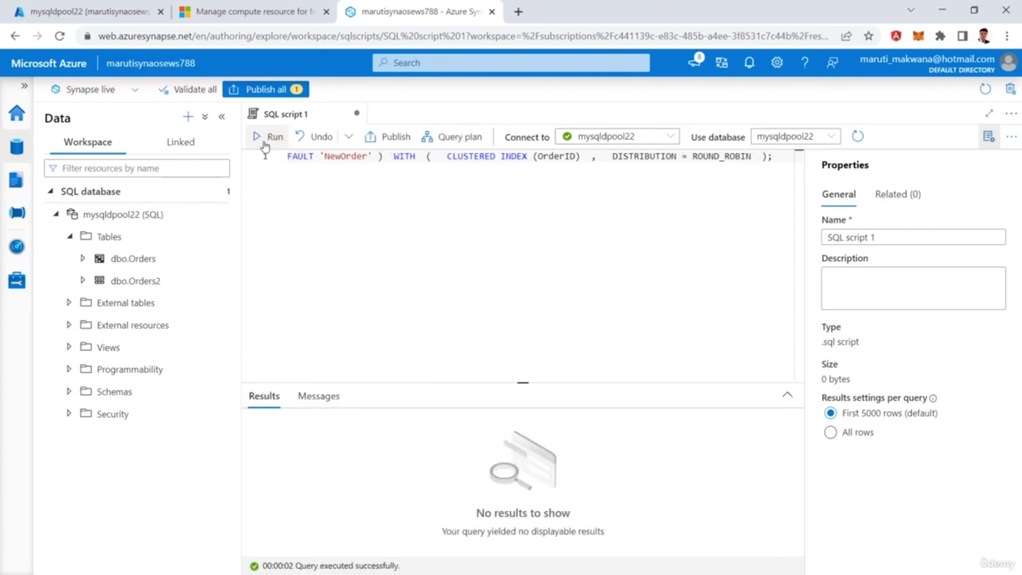
- Refresh and expand Tables to show dbo.Orders3, then return to the mysqldpool22 portal overview
mouse_move(699, 368)
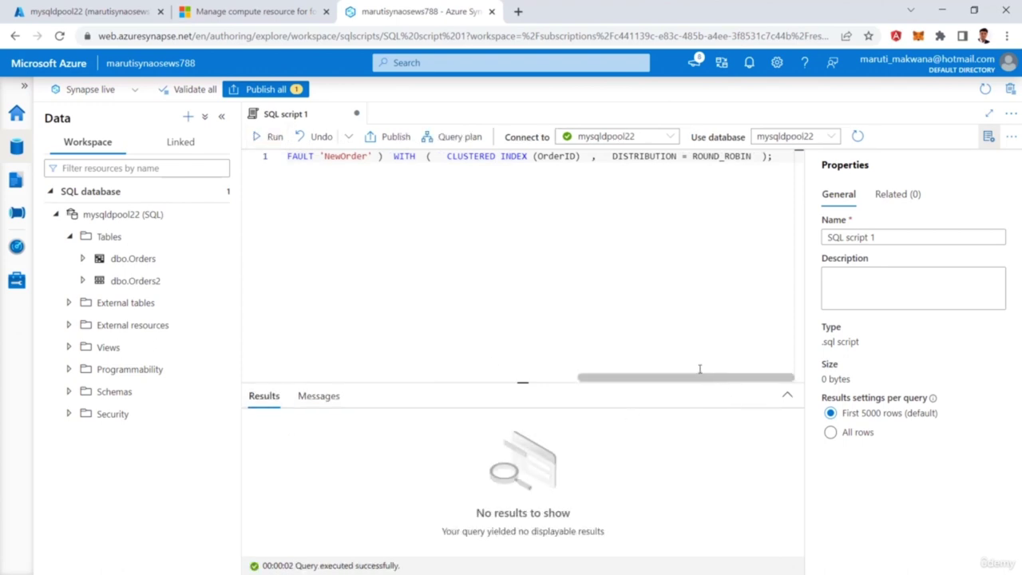
drag(700, 378, 319, 360)
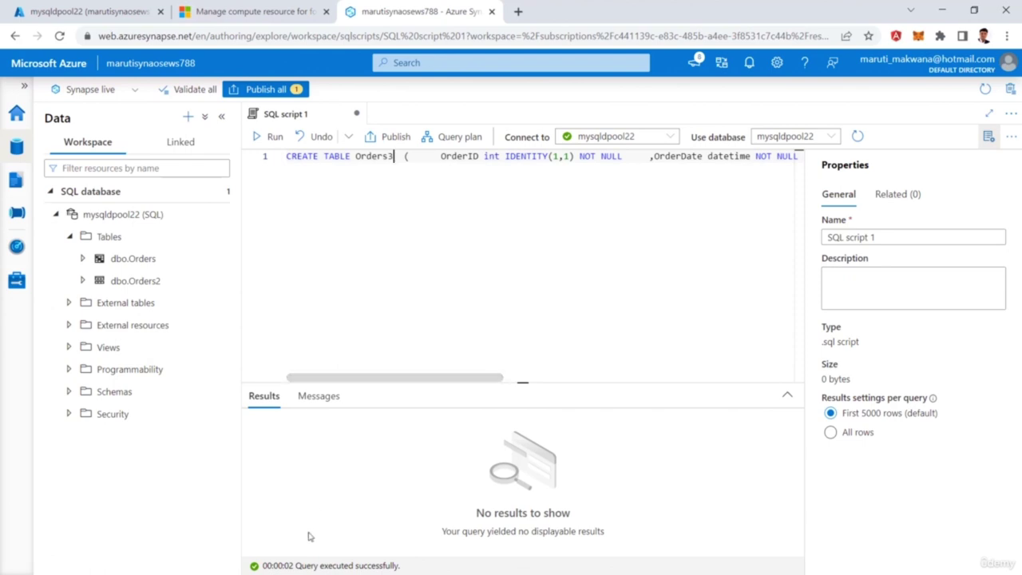
click(226, 236)
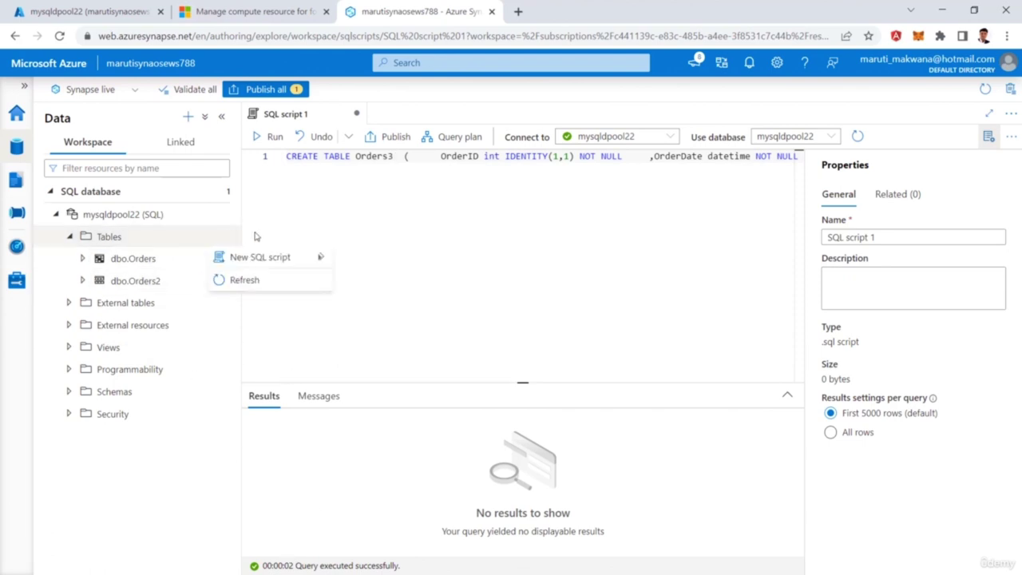
click(244, 280)
click(70, 236)
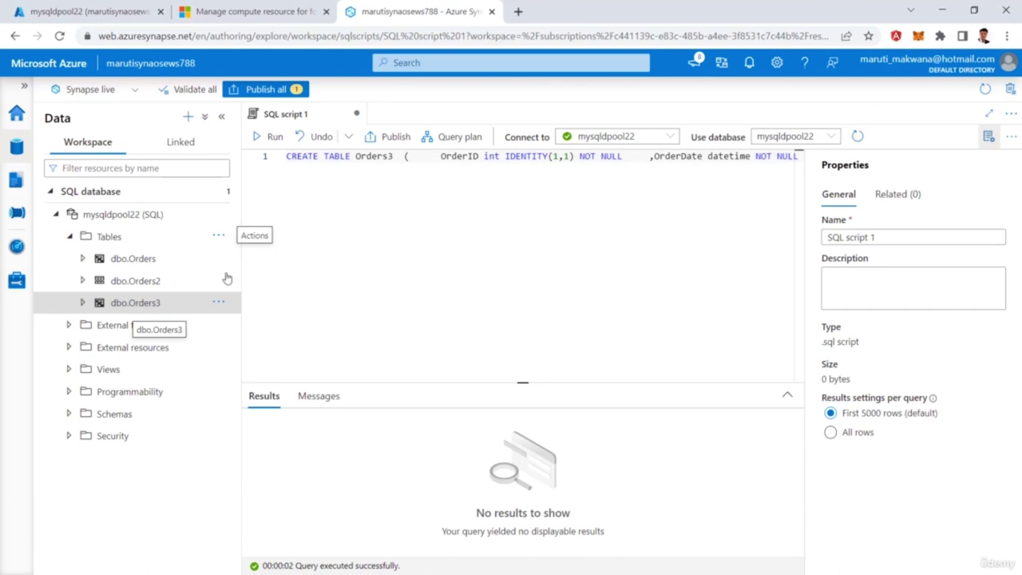
click(126, 14)
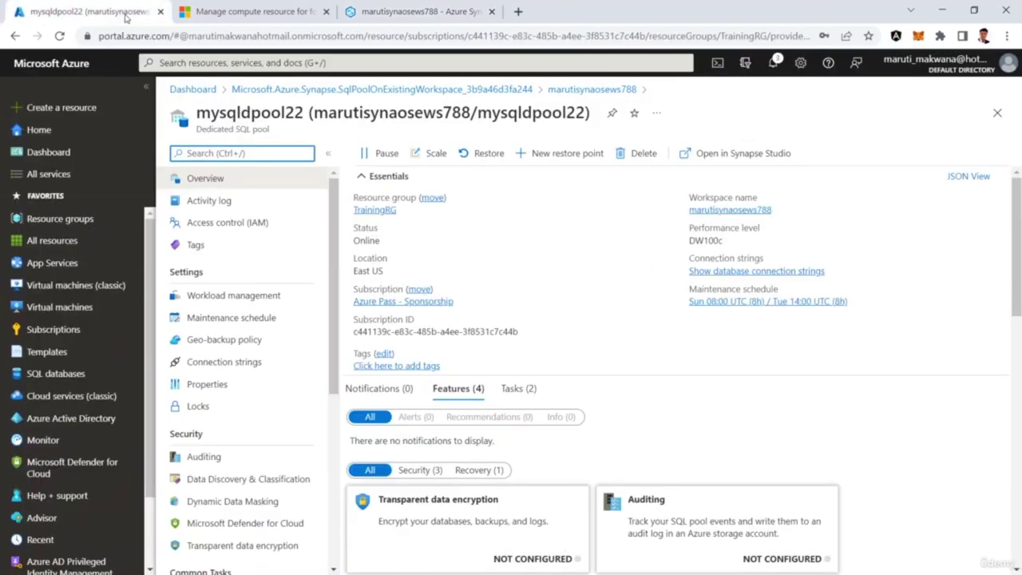
- Move the Workload management scale slider for mysqldpool22 to DW1000c, then view the compute docs
click(435, 154)
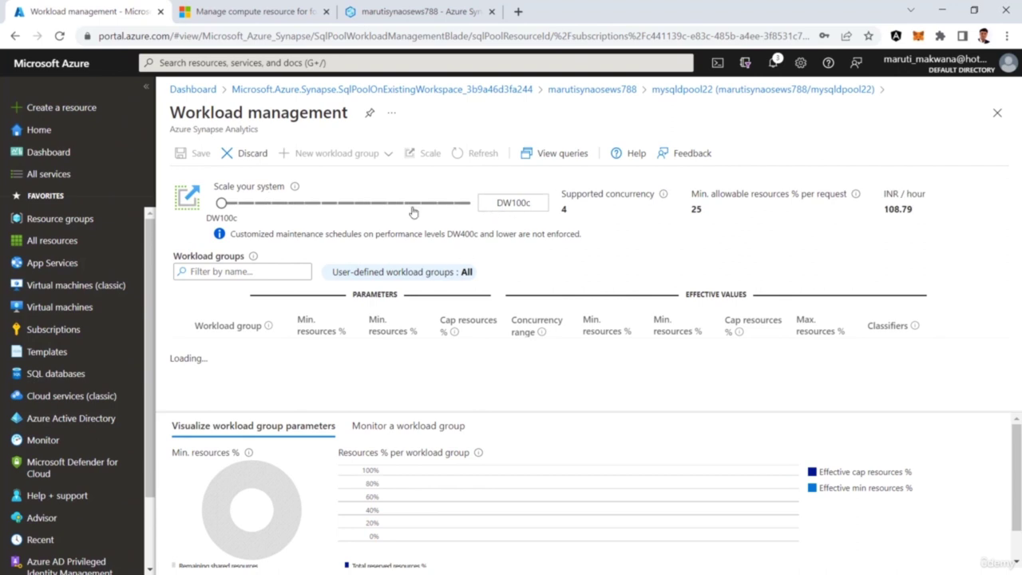
drag(221, 203, 303, 249)
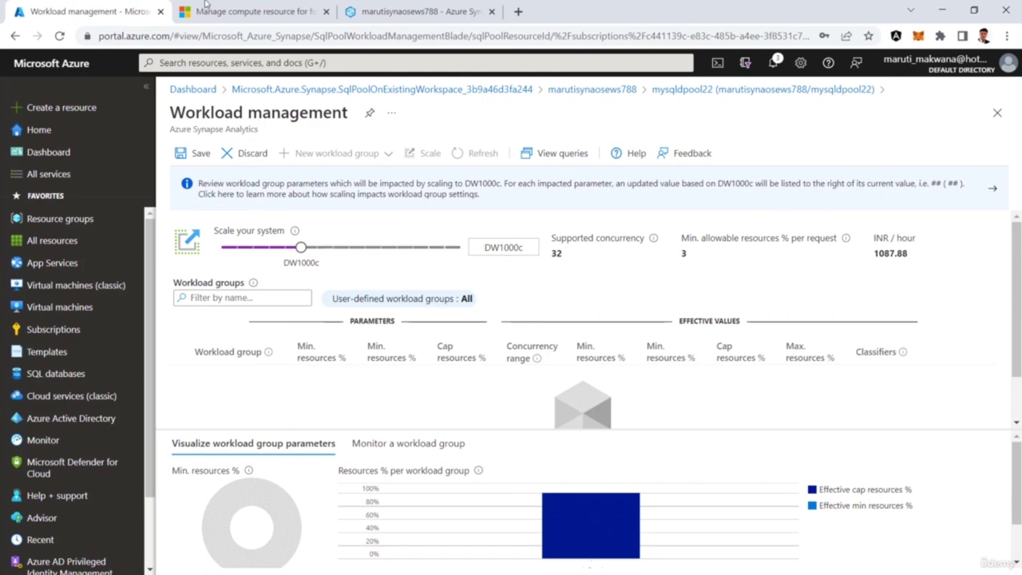
click(237, 14)
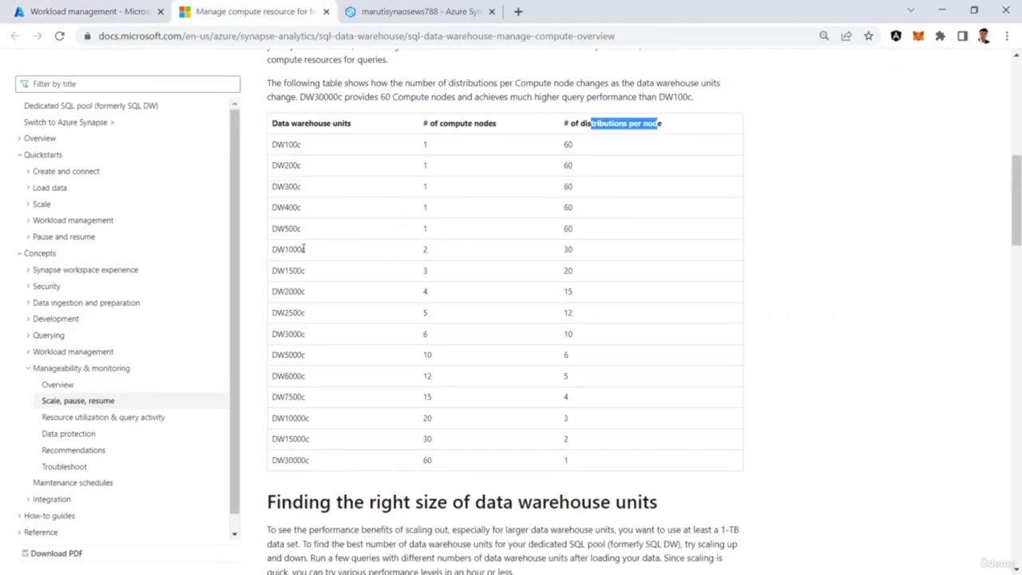
- Confirm in the docs table that DW1000c has 2 compute nodes, then return to Workload management
click(427, 253)
double_click(427, 253)
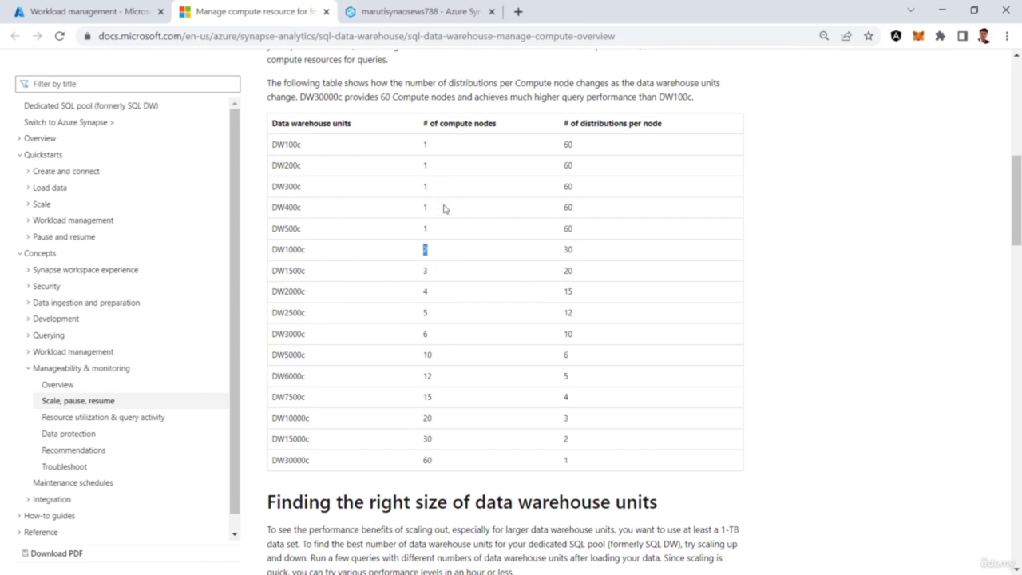
click(429, 254)
key(ctrl+shift+Tab)
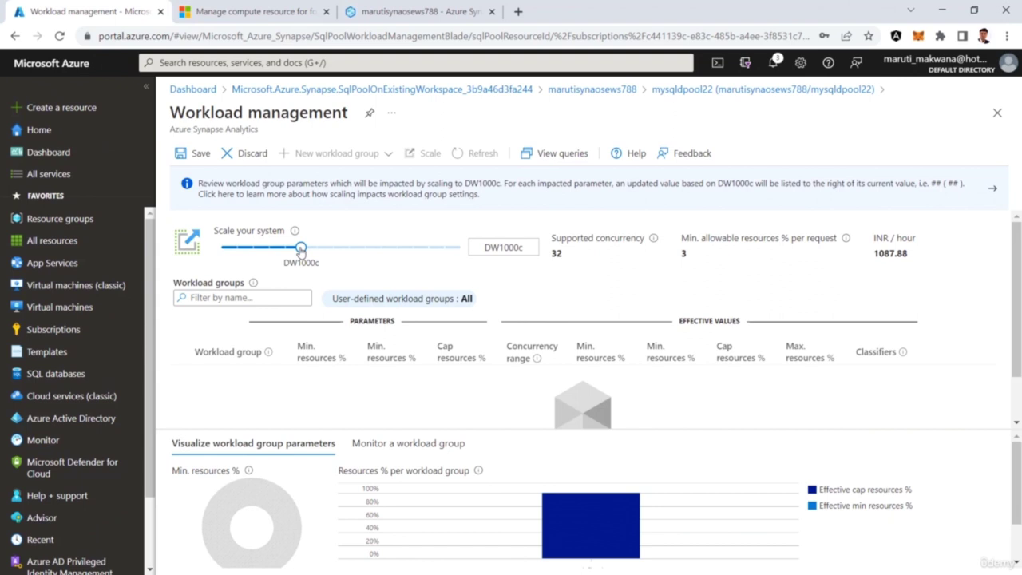
- Save the DW1000c scale and confirm in Notifications that mysqldpool22 scaled from DW100c to DW1000c
click(195, 153)
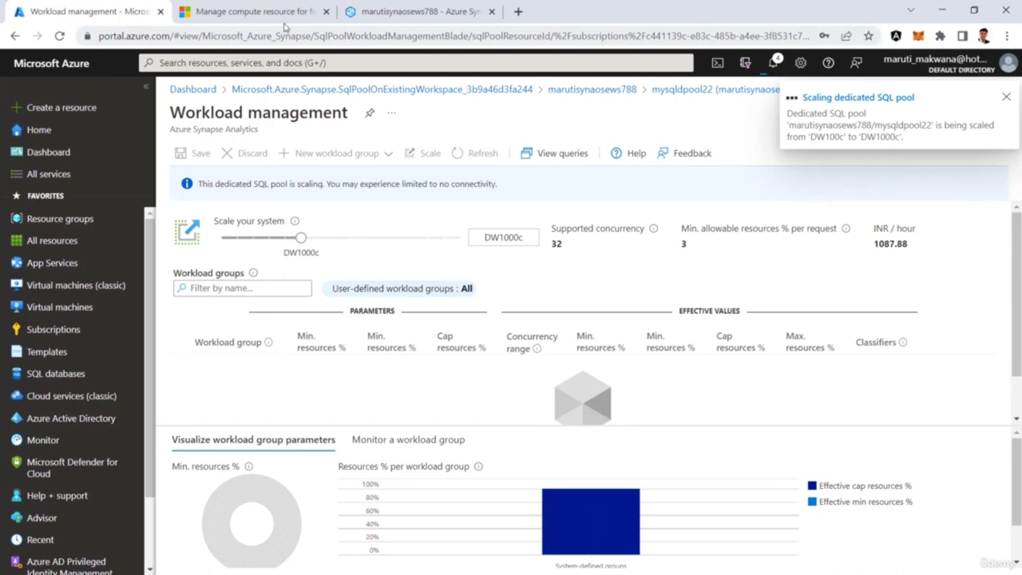
click(392, 12)
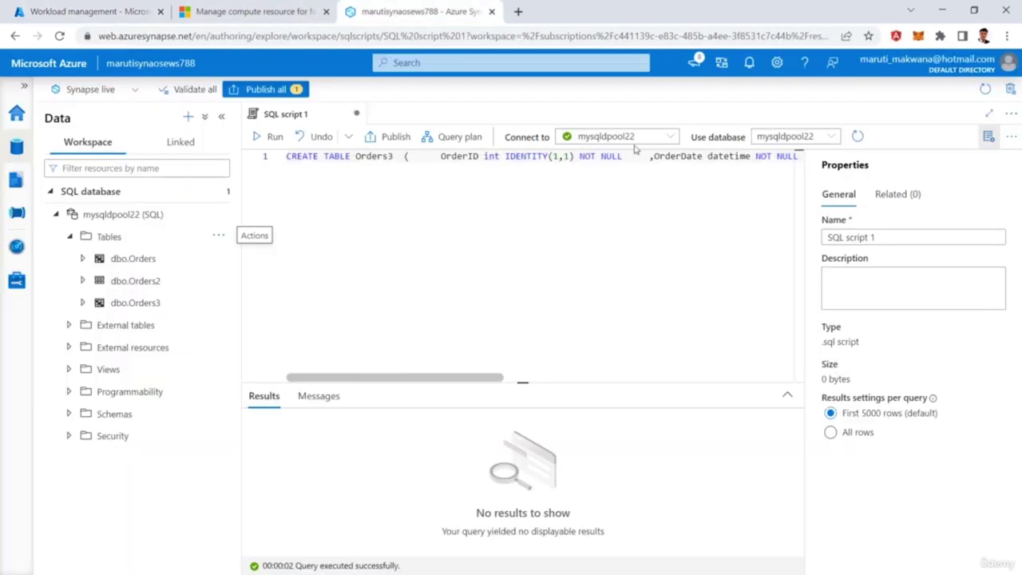
key(End)
drag(777, 157, 462, 190)
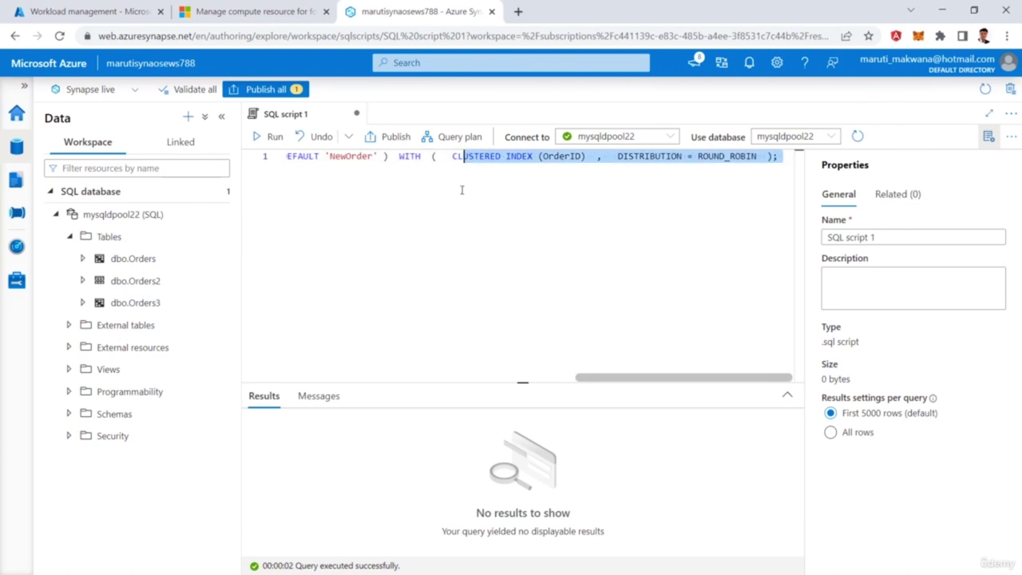
click(89, 12)
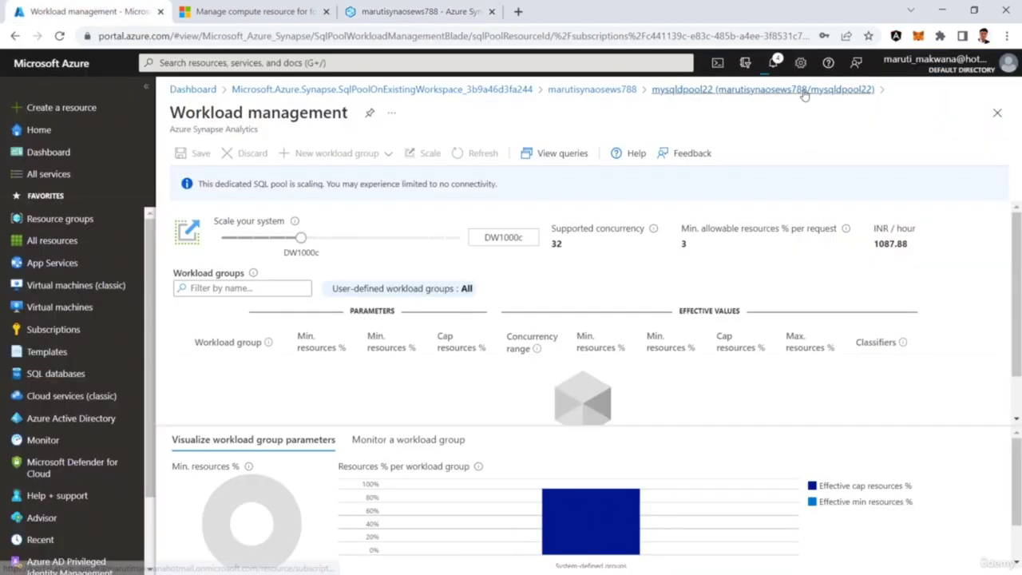
click(419, 12)
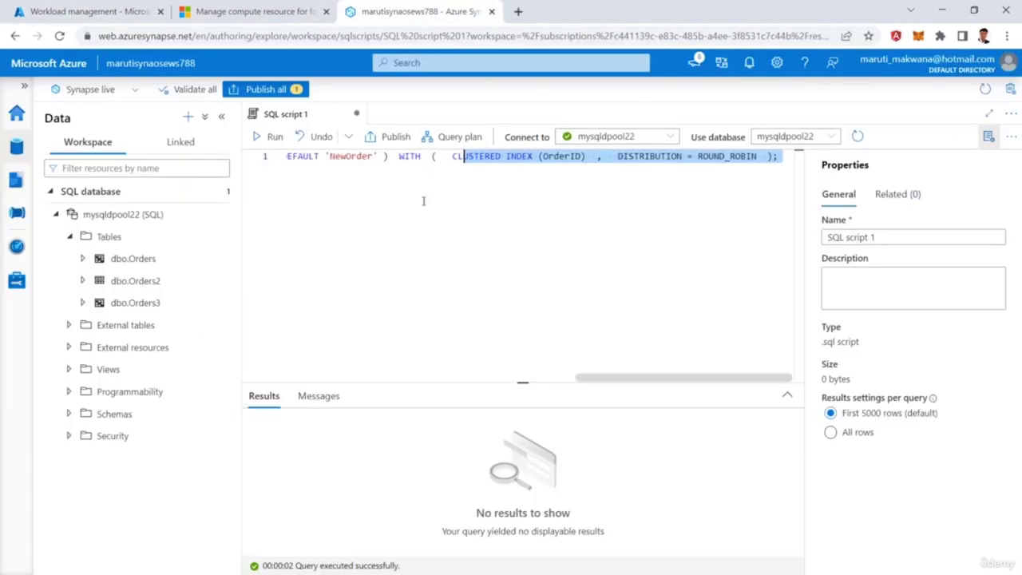
click(506, 241)
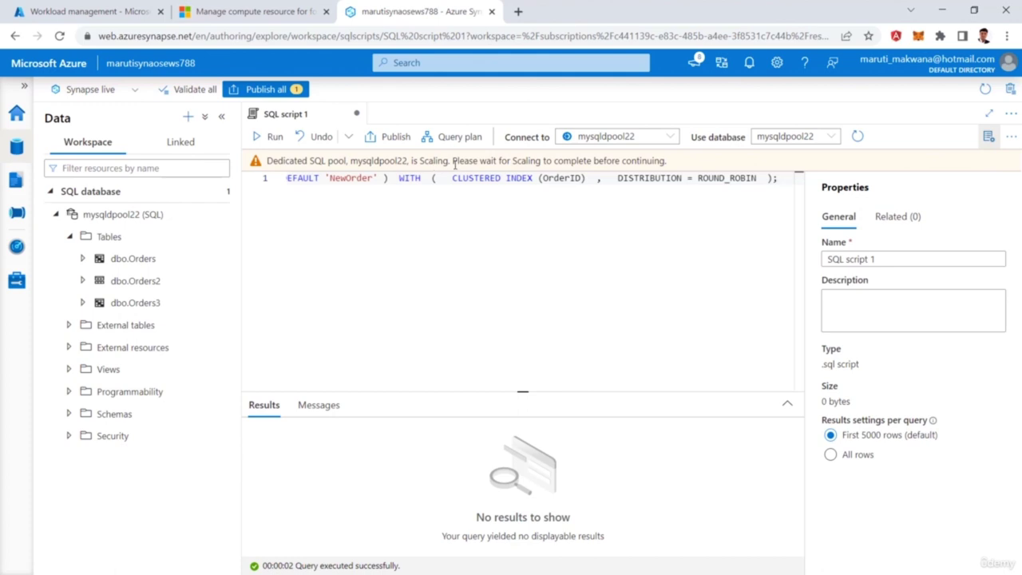
click(109, 21)
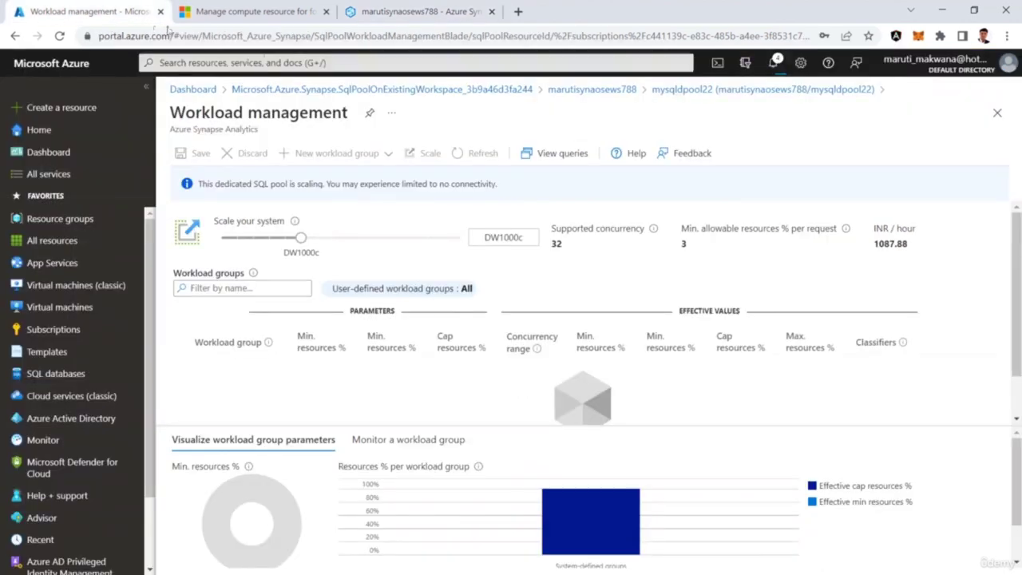
click(773, 62)
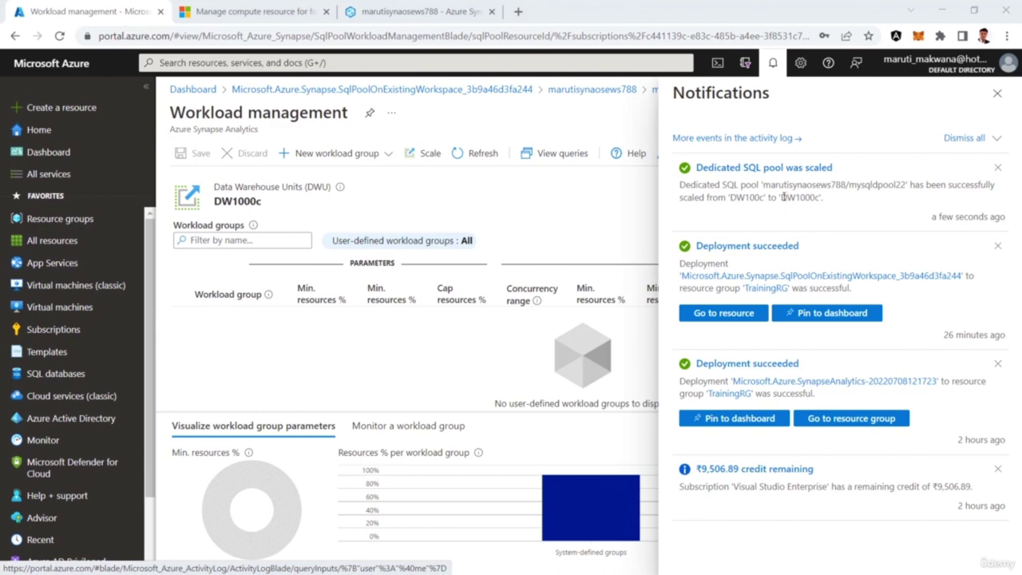
- Delete the old CREATE TABLE script from SQL script 1
click(407, 13)
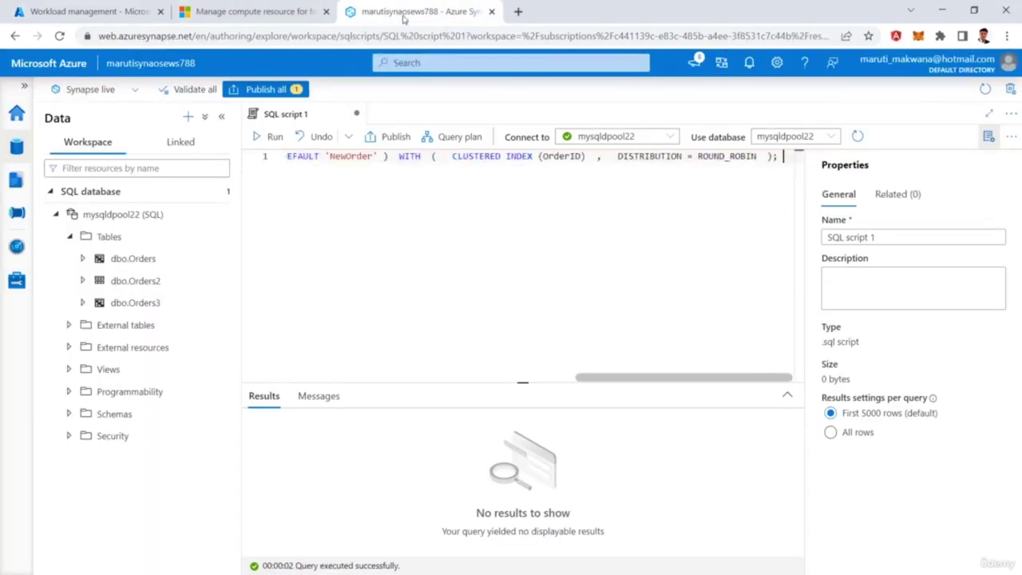
click(785, 156)
key(ctrl+a)
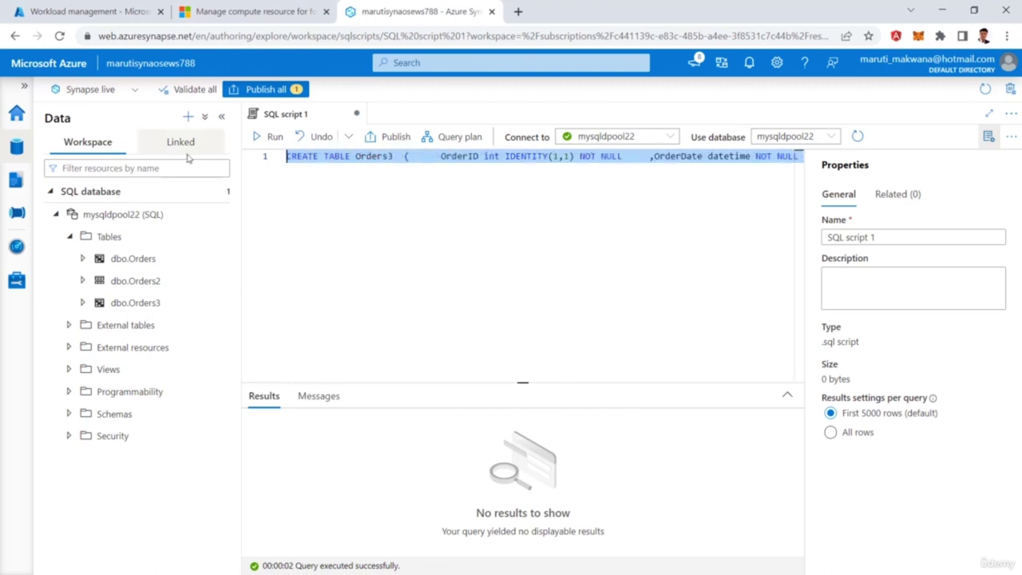
key(BackSpace)
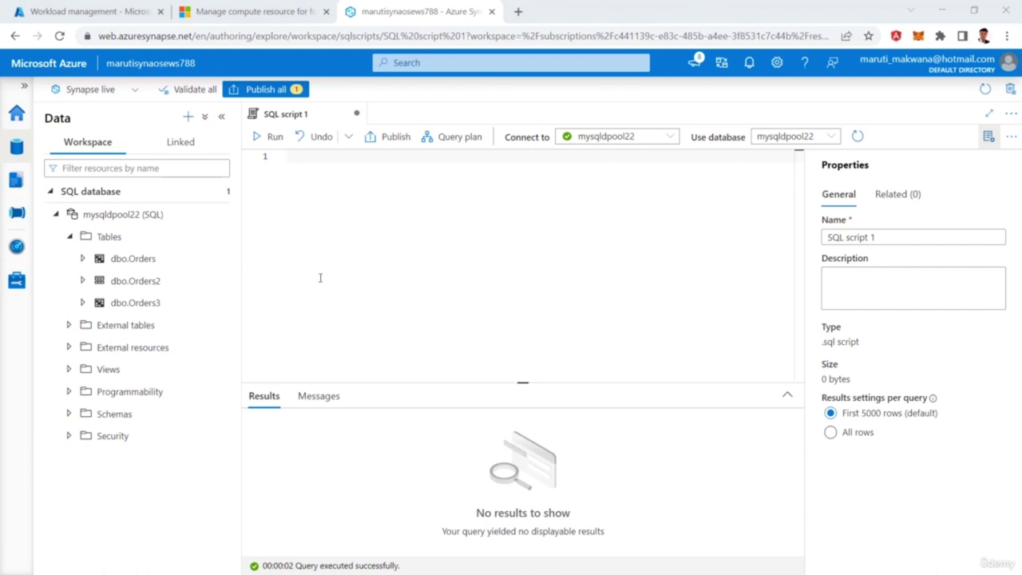
- Paste the distribution row-count query, then delete it to leave the editor empty
click(347, 198)
key(ctrl+v)
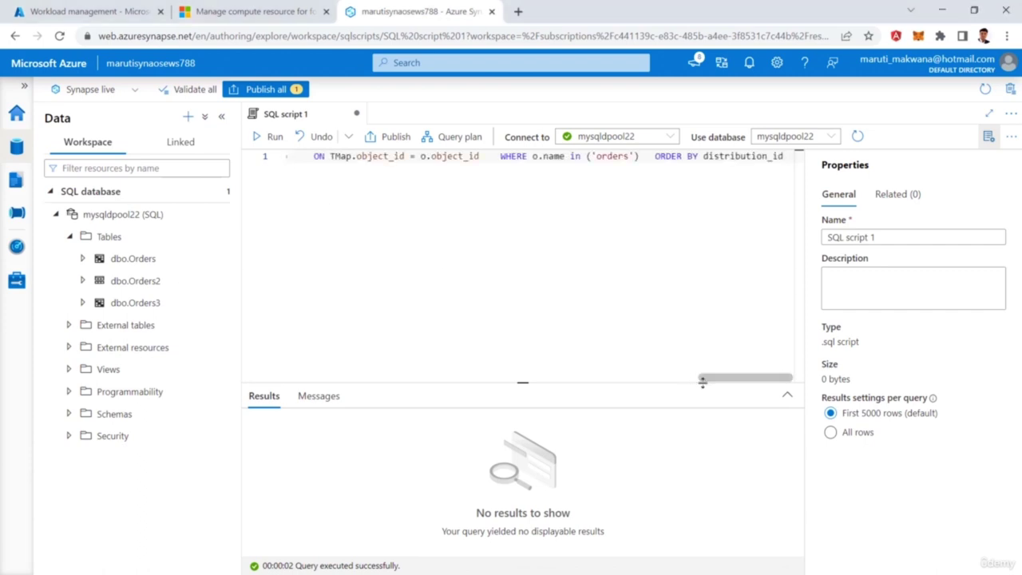
click(629, 156)
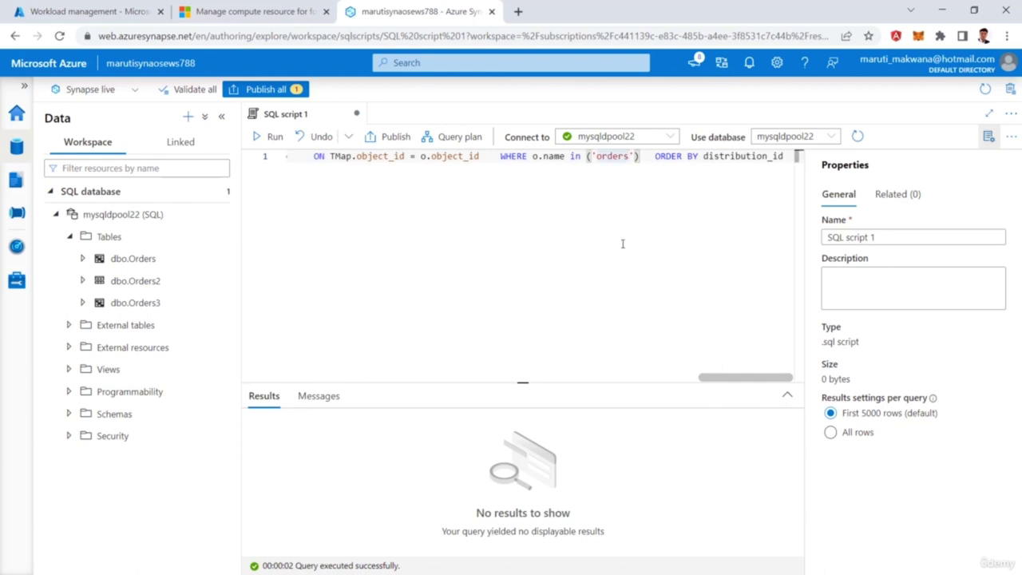
drag(723, 377, 281, 377)
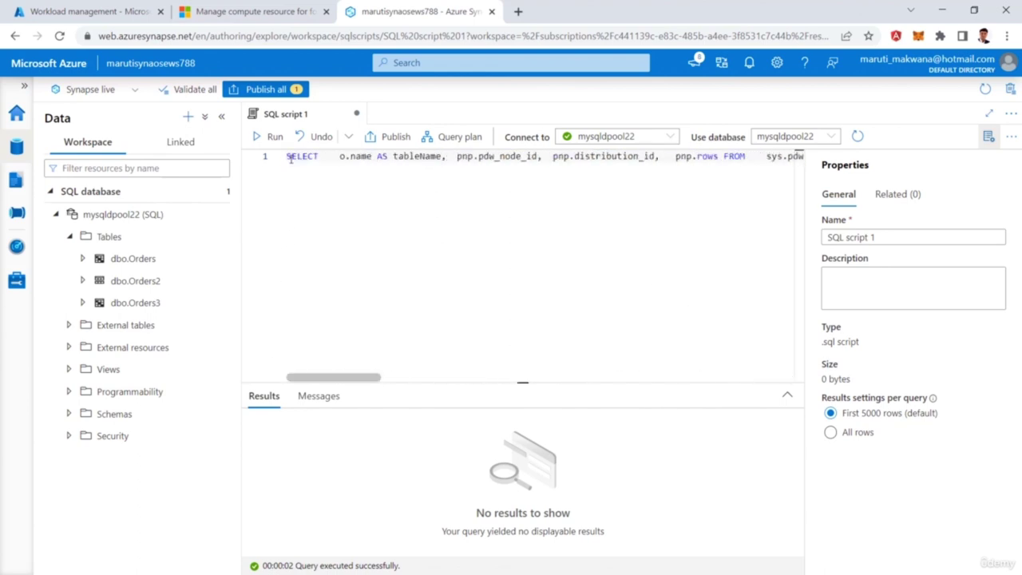
drag(289, 156, 676, 189)
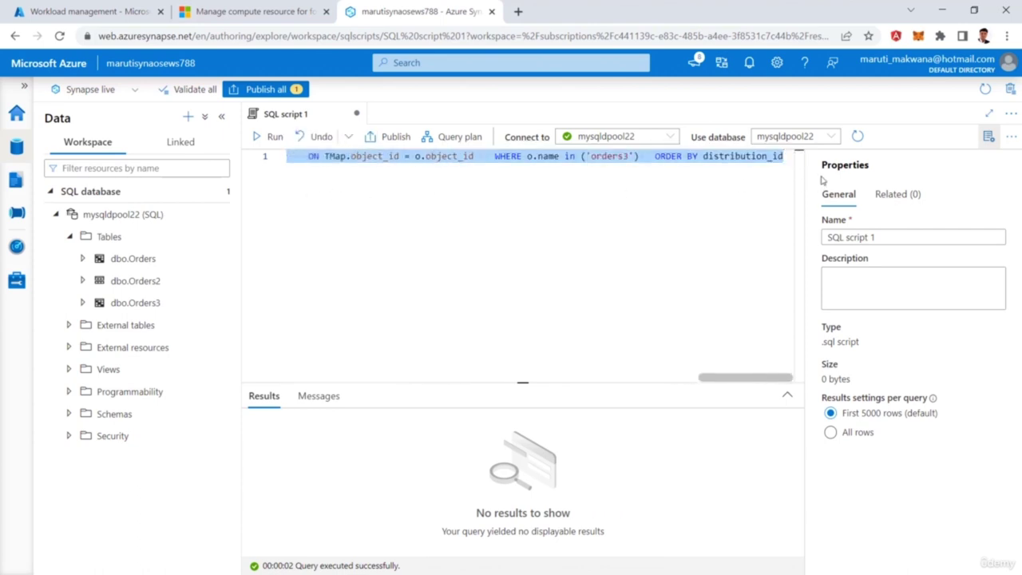
key(Delete)
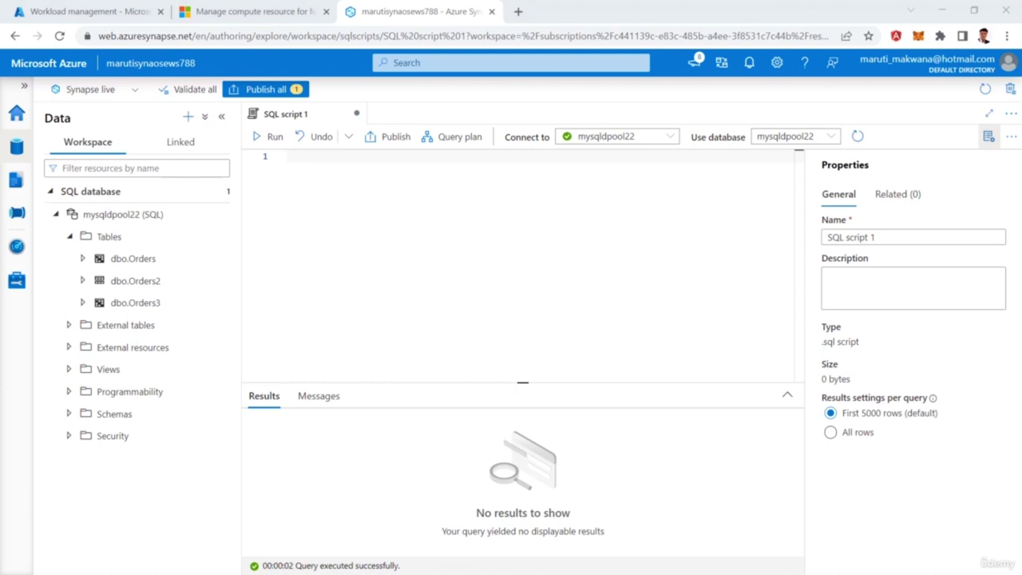
- Paste the WHILE insert loop, change [Orders] to [Orders3], and run it
click(354, 162)
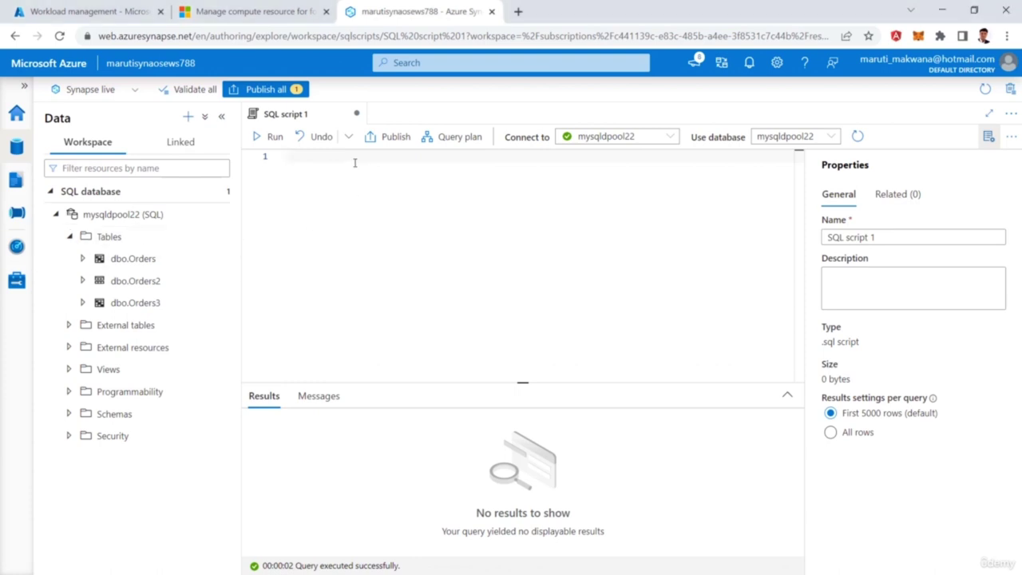
key(ctrl+v)
click(521, 156)
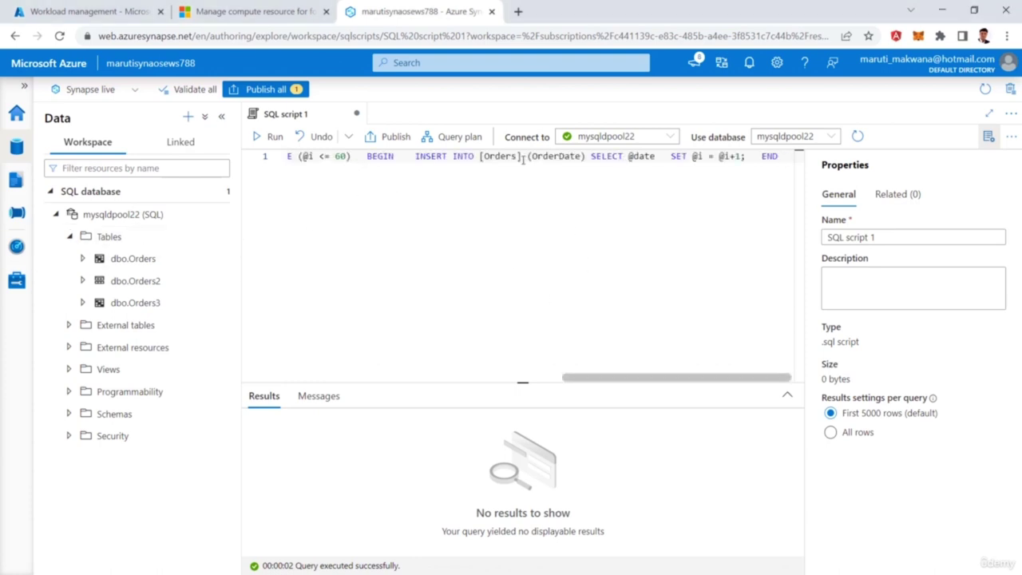
text(3)
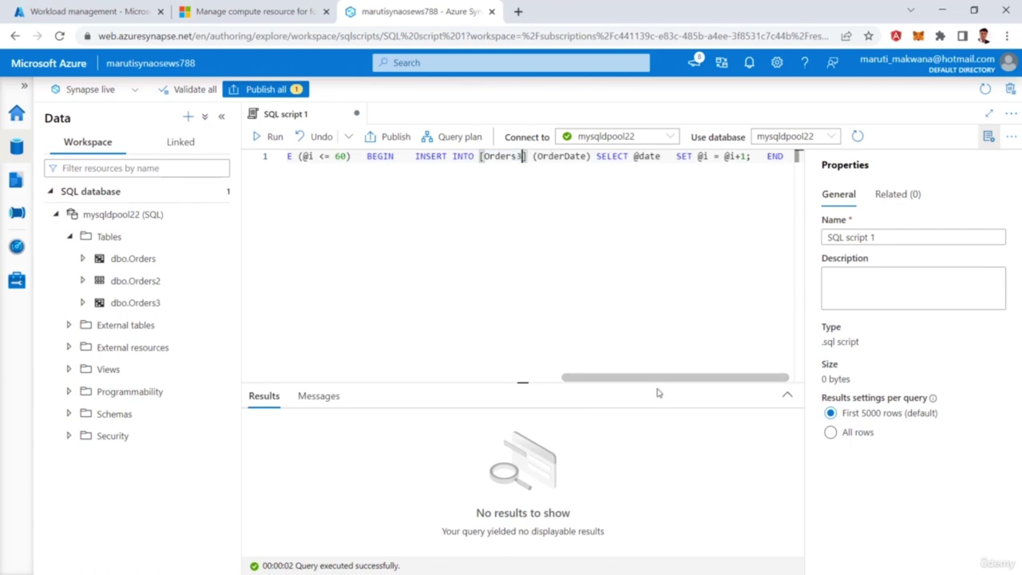
drag(654, 377, 324, 375)
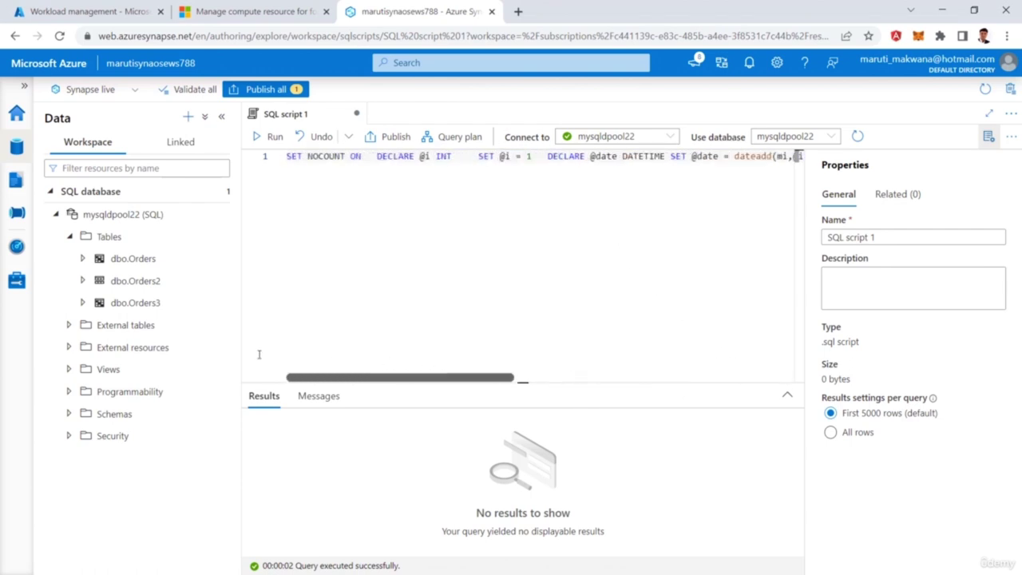
click(270, 136)
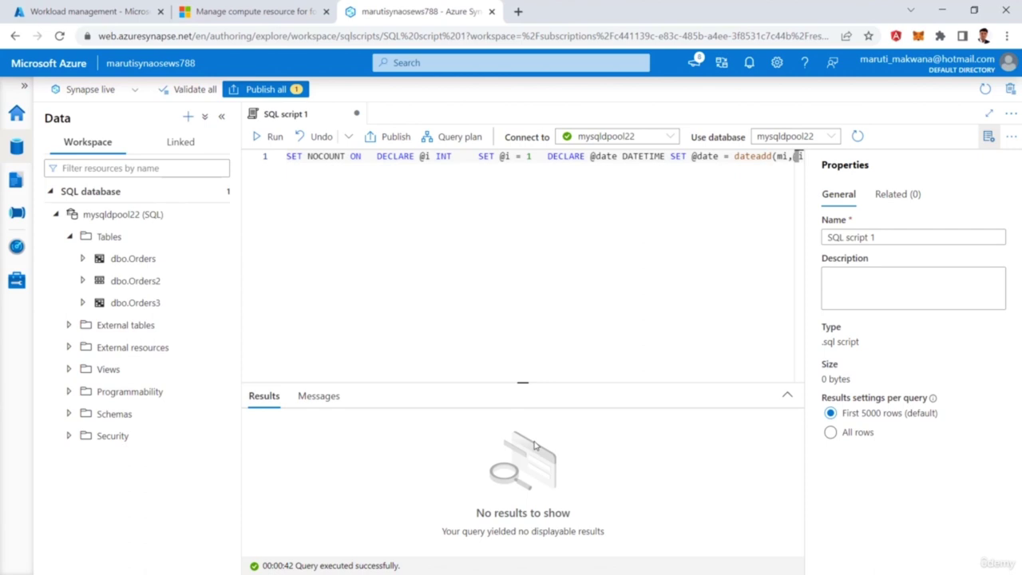
- Clear the finished insert script from the editor
click(324, 214)
key(ctrl+a)
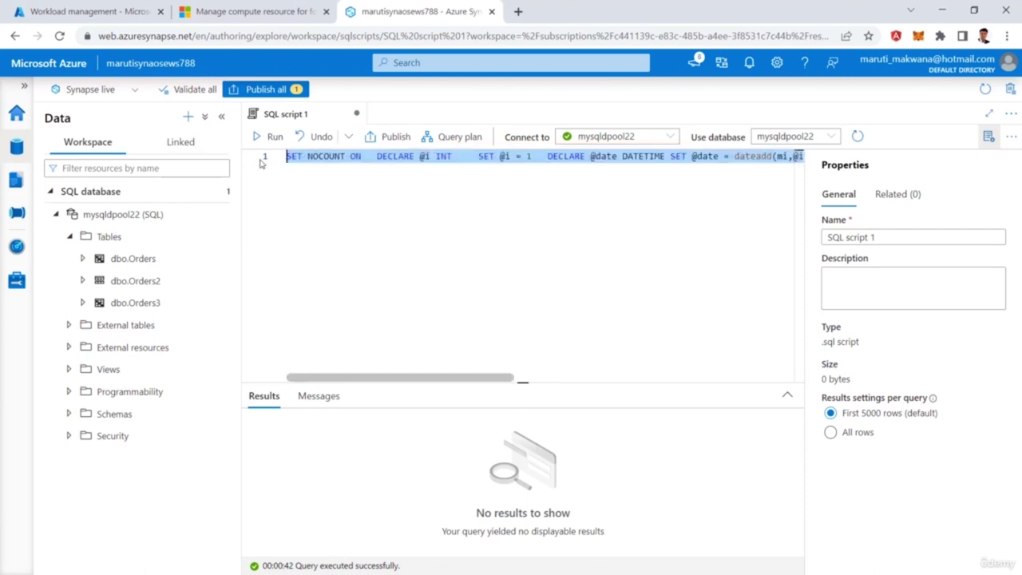
key(Delete)
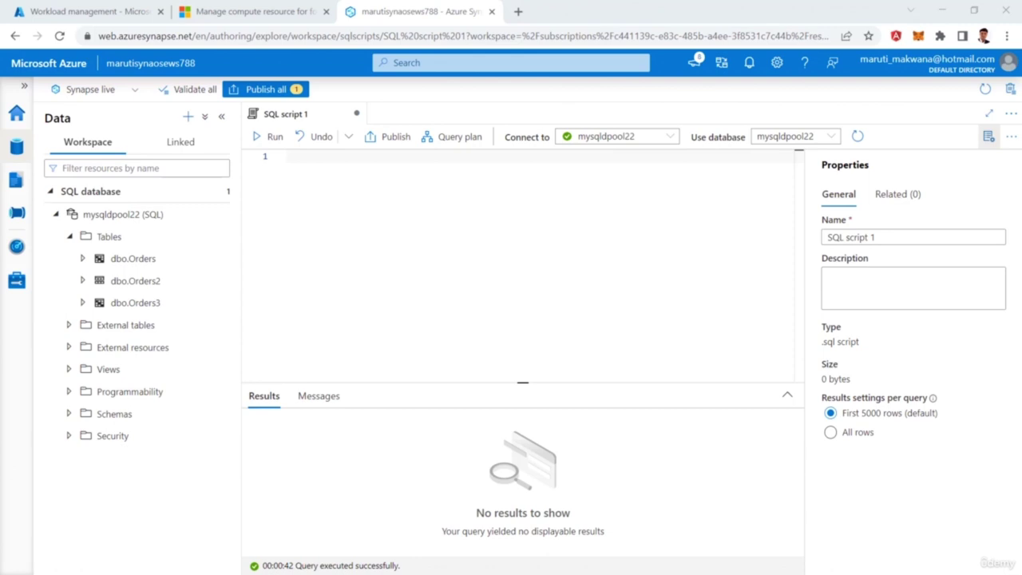
- Paste the distribution row-count query, filter it on 'orders3', and run it
click(319, 154)
key(ctrl+v)
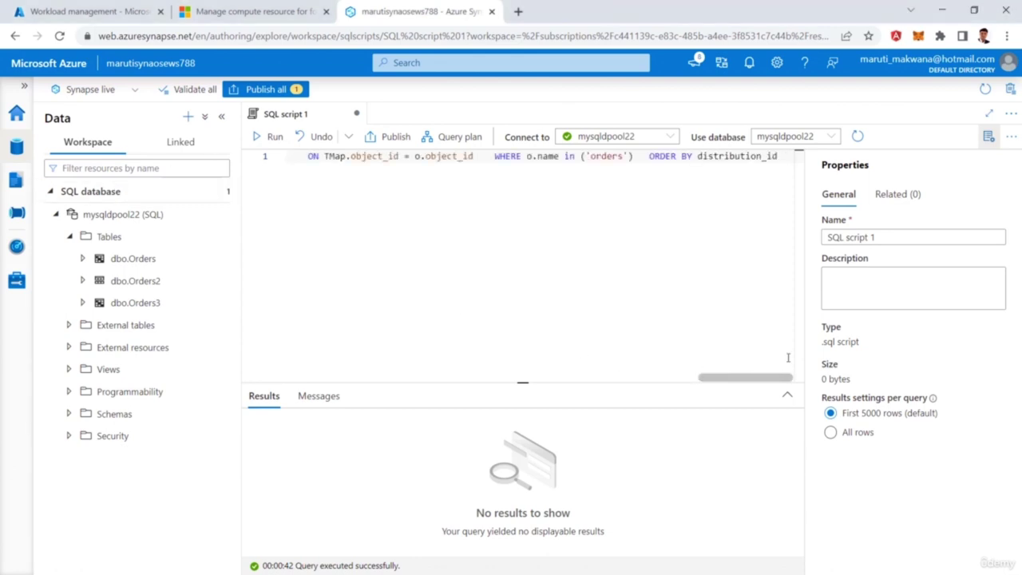
click(623, 155)
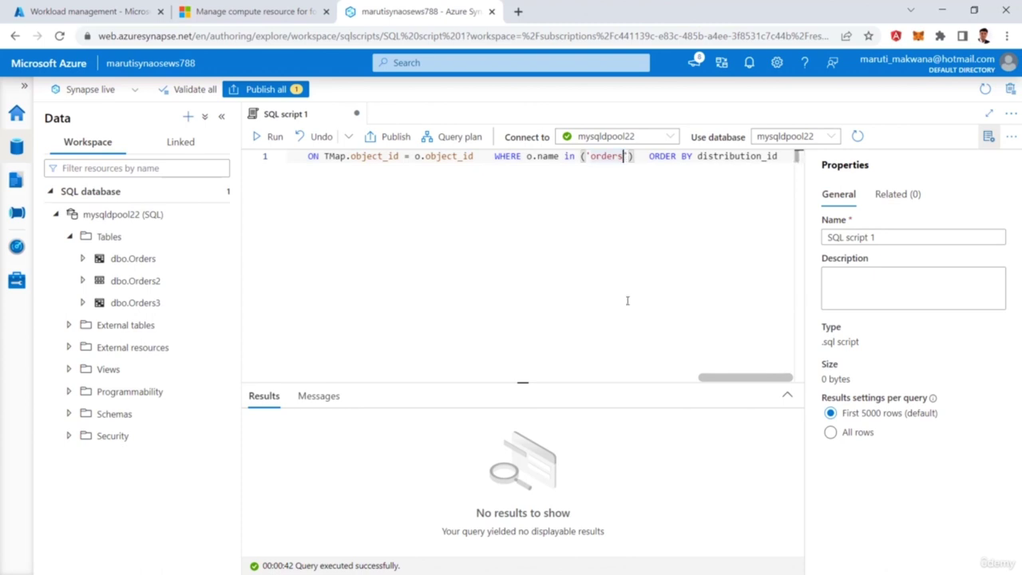
text(3)
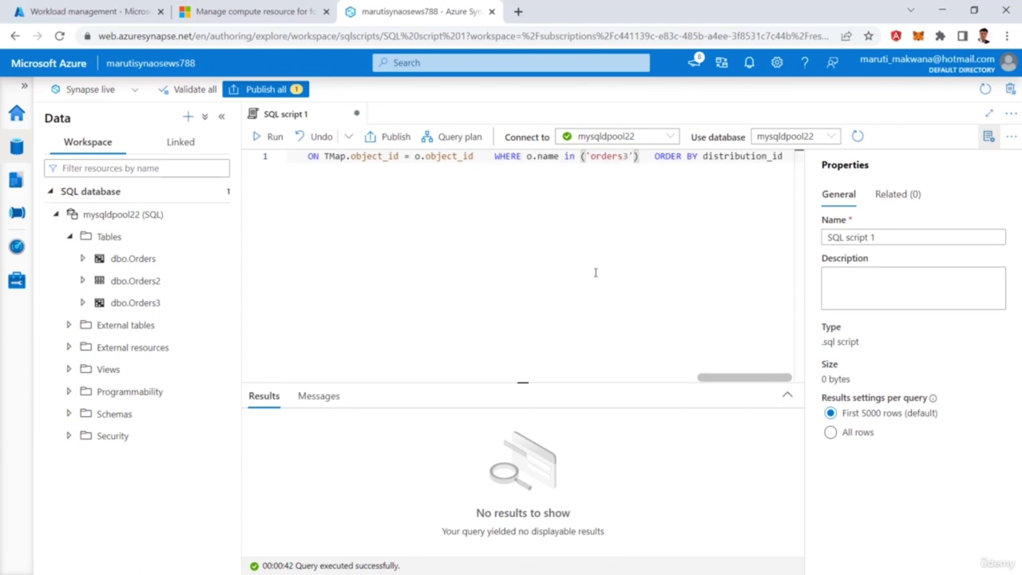
click(269, 137)
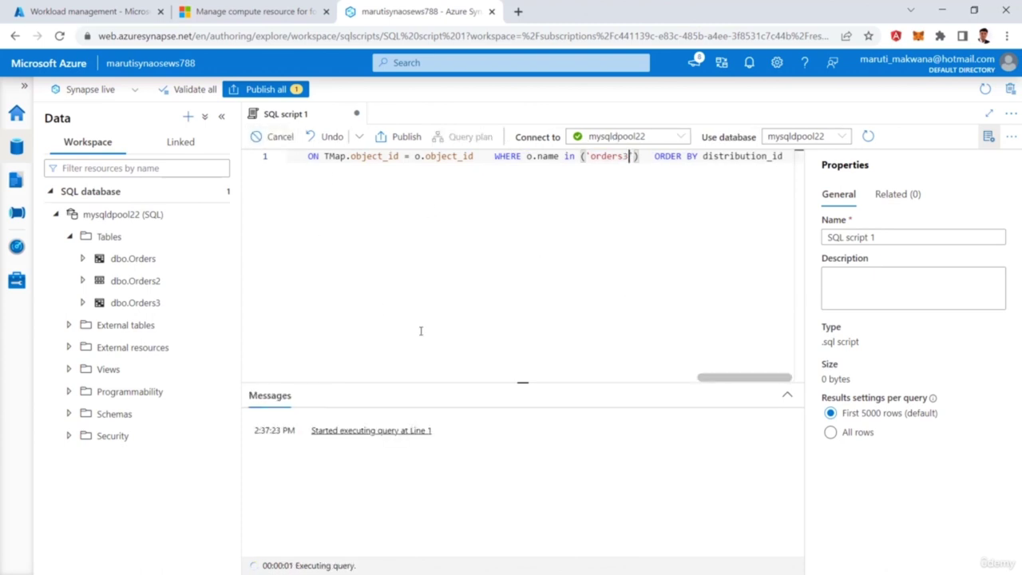
- Enlarge the Results grid and review Orders3's per-distribution row counts on nodes 29 and 10
drag(545, 380, 547, 193)
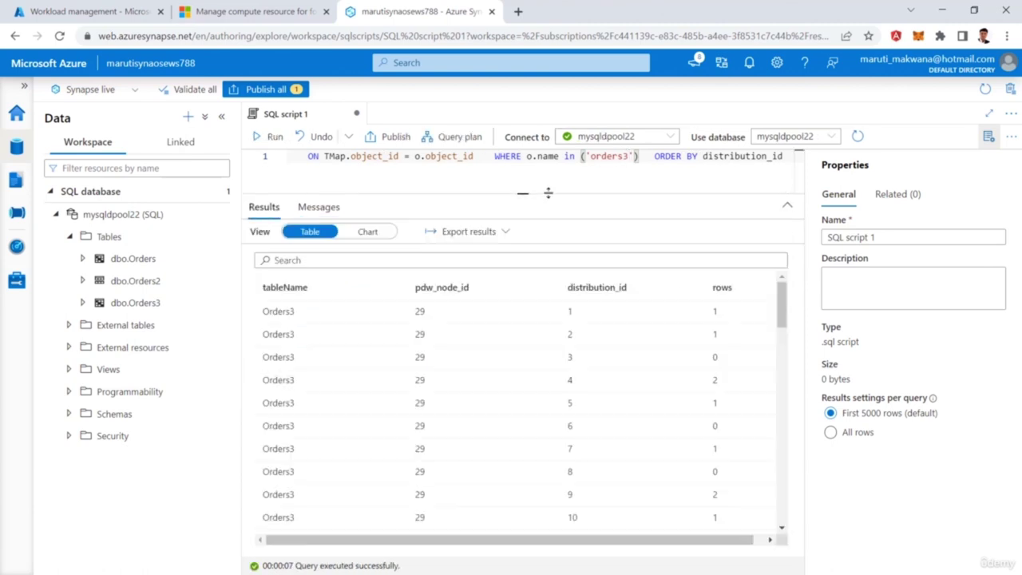
click(527, 308)
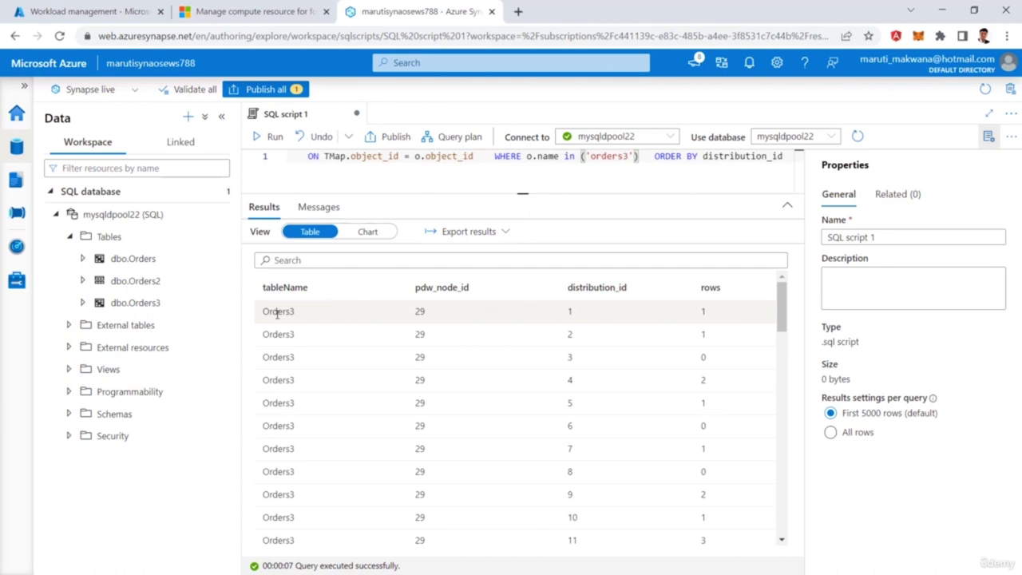
scroll(297, 373, down, 15)
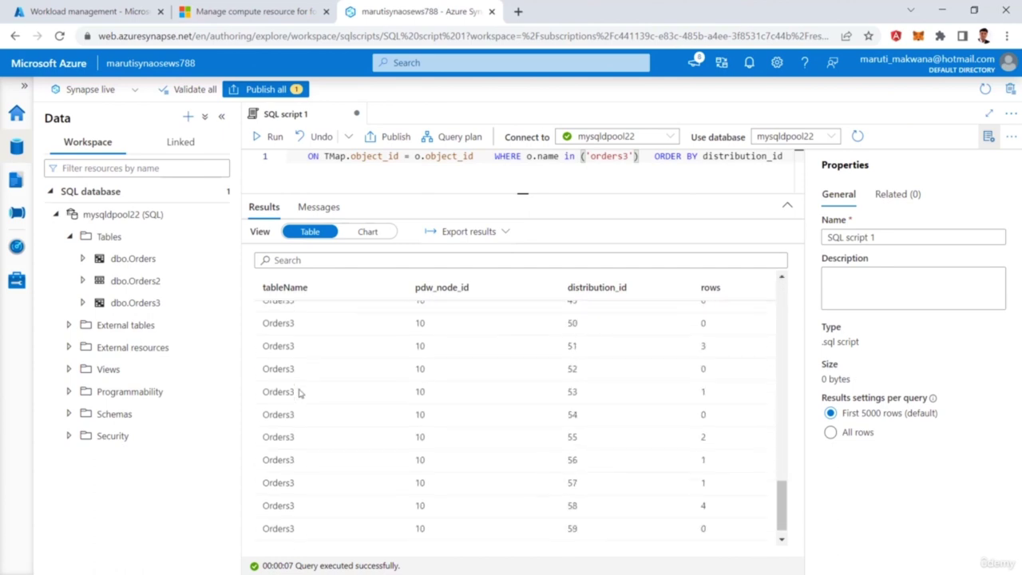
scroll(299, 391, up, 15)
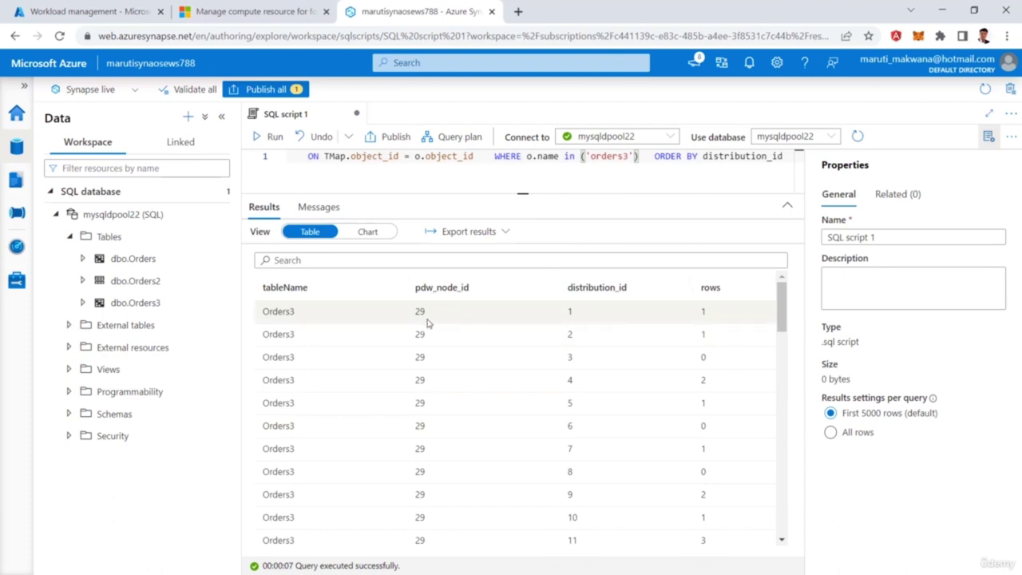
scroll(431, 423, down, 7)
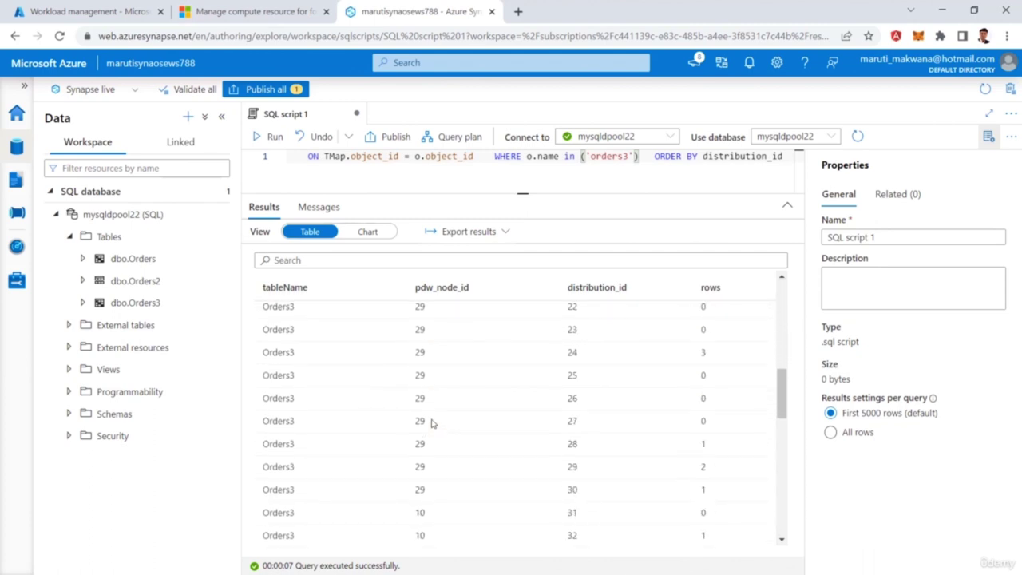
scroll(431, 423, down, 2)
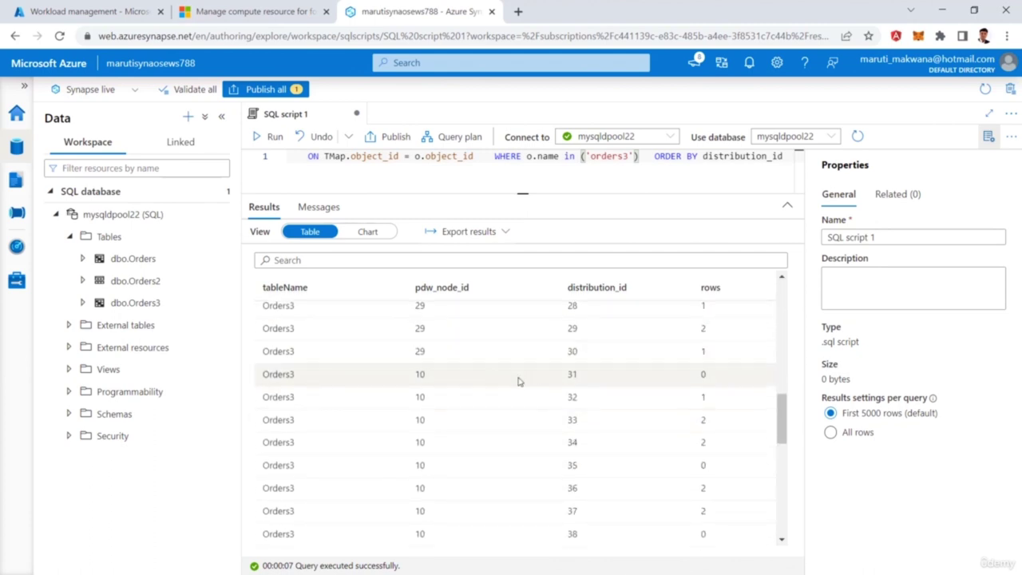
scroll(429, 399, down, 7)
scroll(429, 415, up, 8)
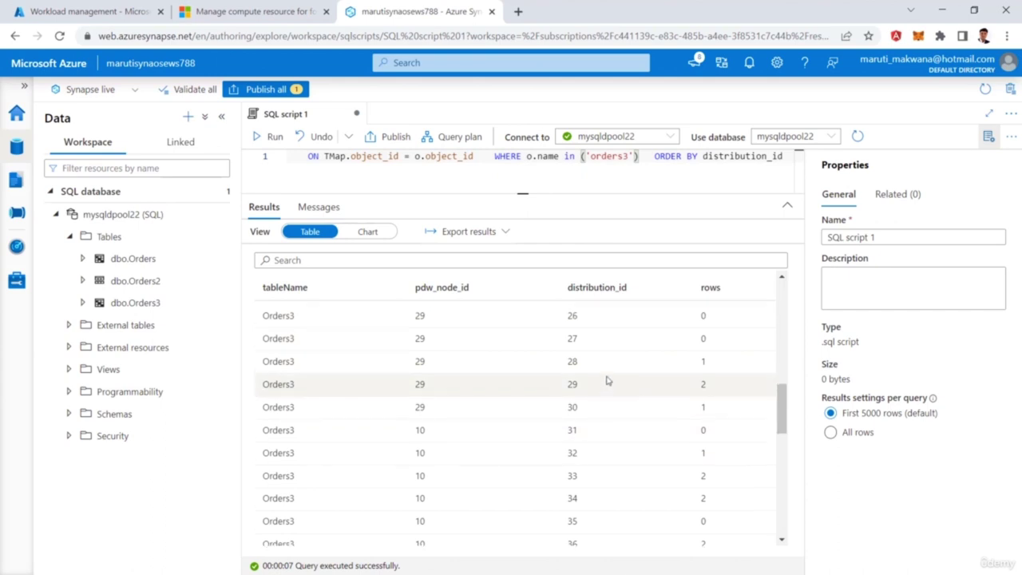
scroll(608, 391, up, 6)
scroll(609, 399, up, 2)
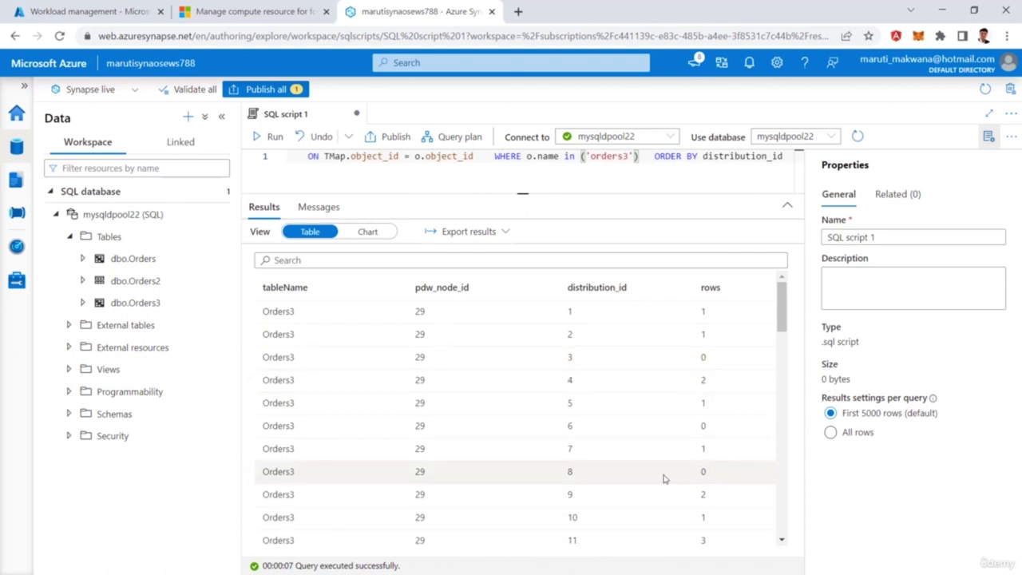
scroll(591, 473, down, 3)
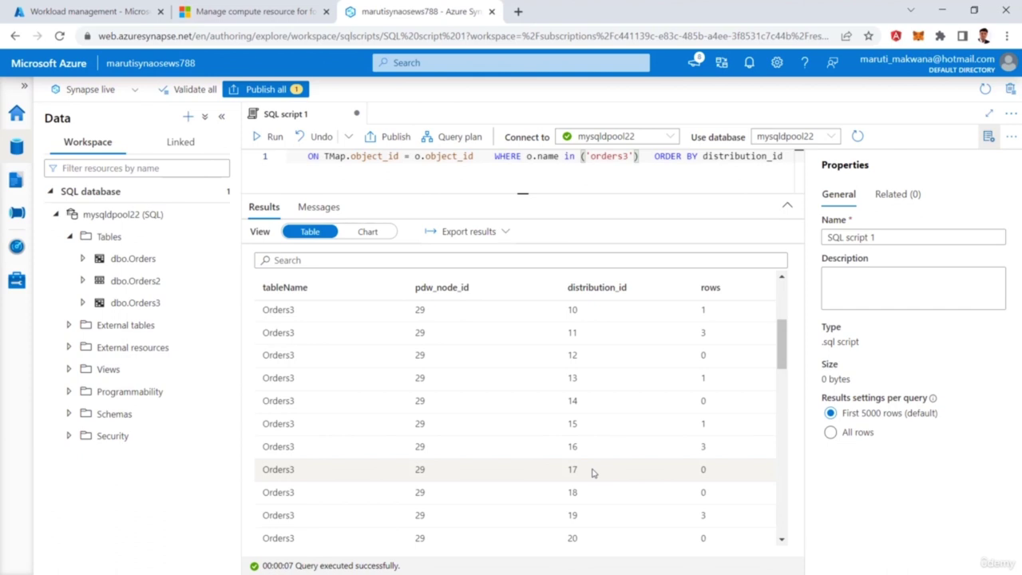
scroll(591, 472, up, 3)
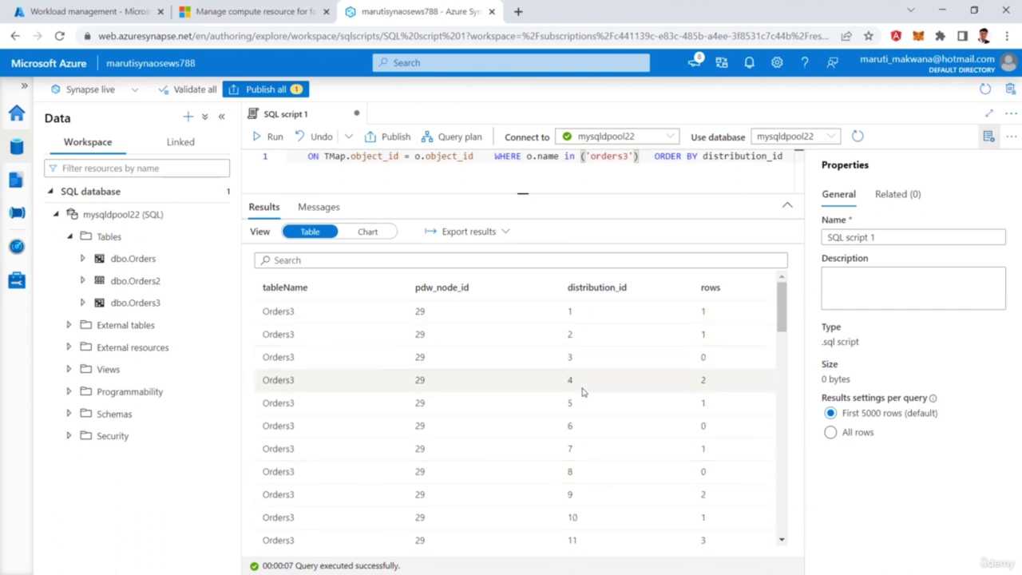
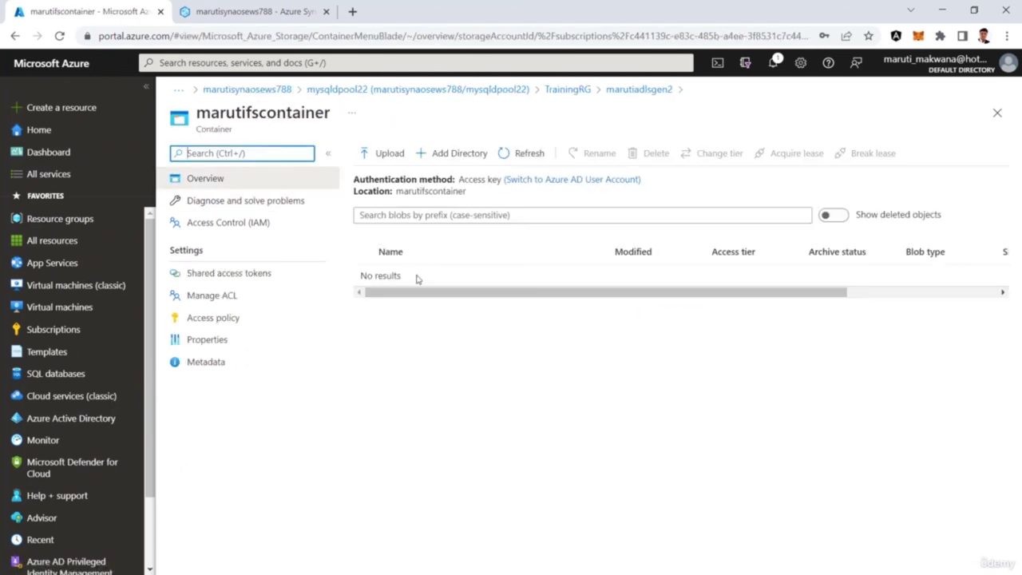
- Upload NYCTripSmall.parquet from the DP-203 Maruti folder into marutifscontainer
click(383, 153)
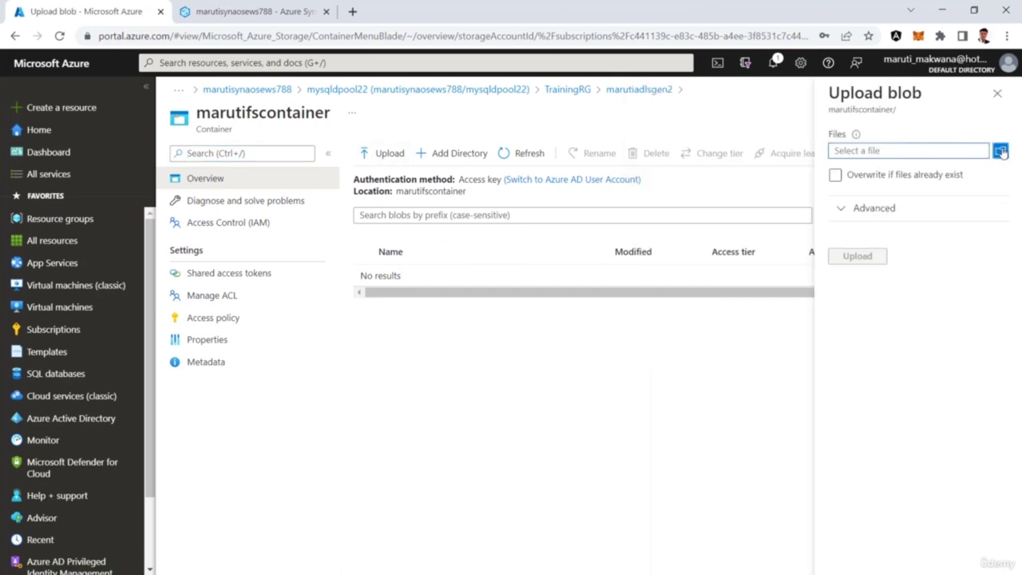
click(1000, 151)
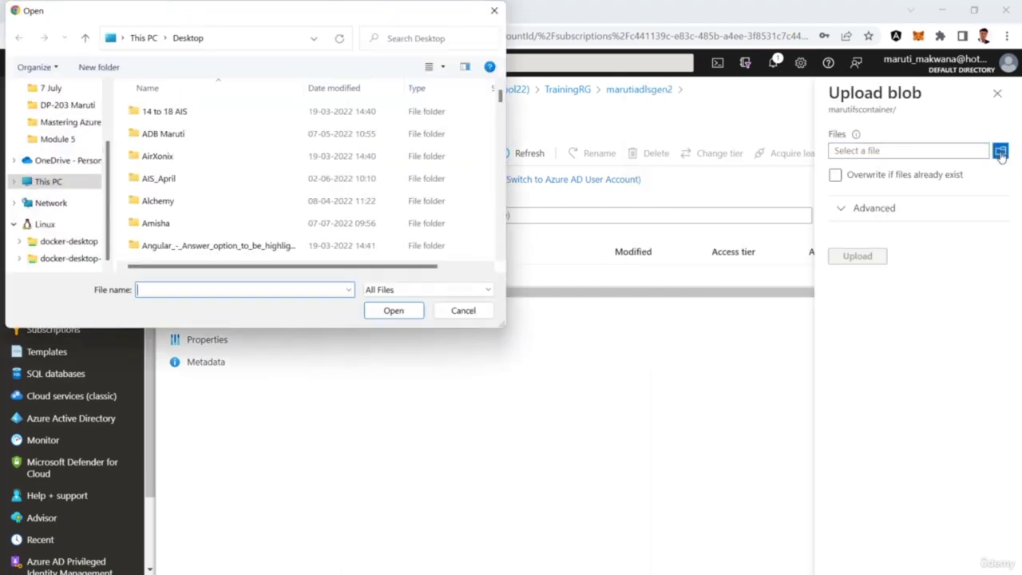
scroll(162, 205, down, 3)
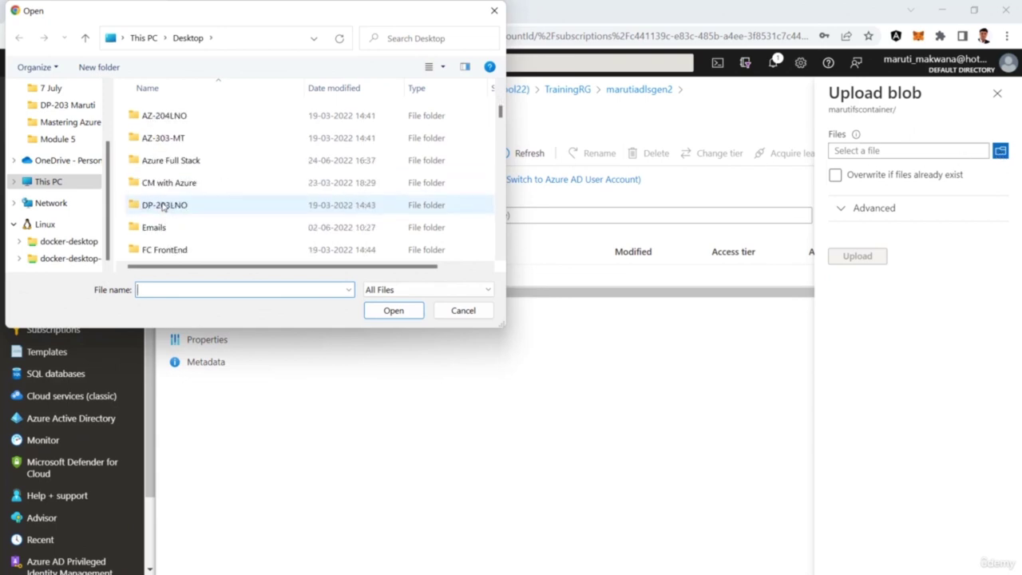
click(162, 205)
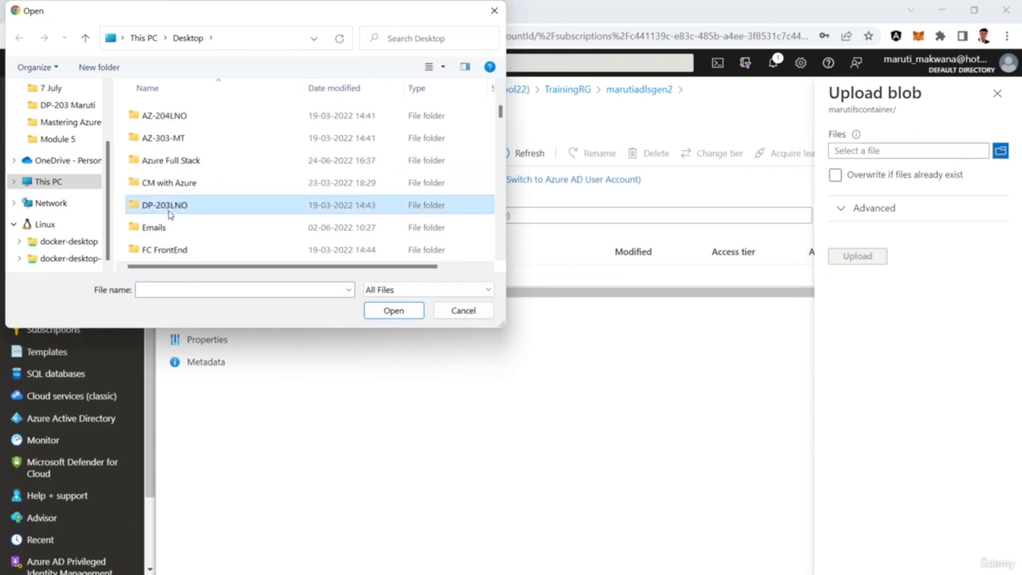
double_click(168, 207)
scroll(192, 184, down, 5)
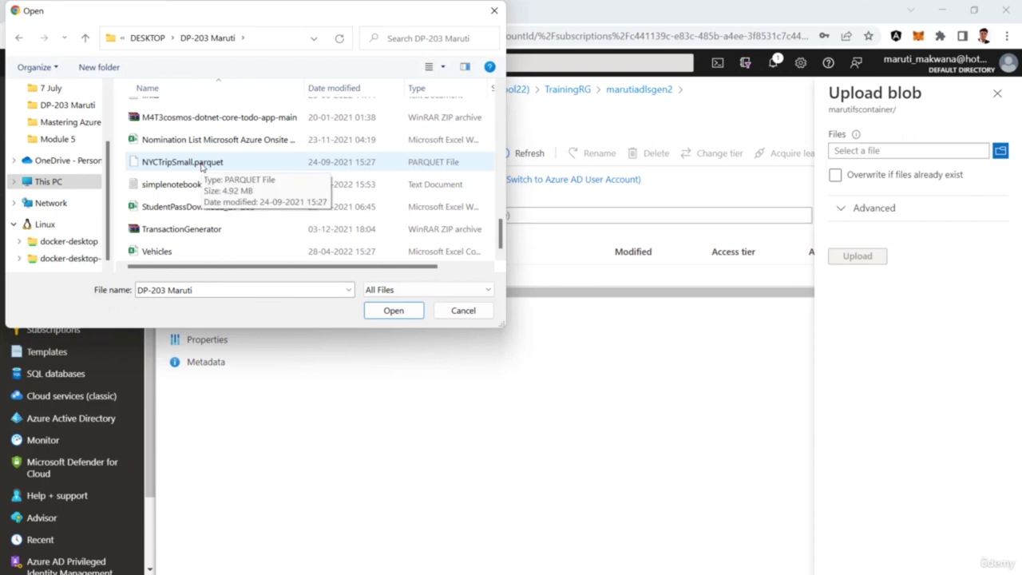
click(202, 166)
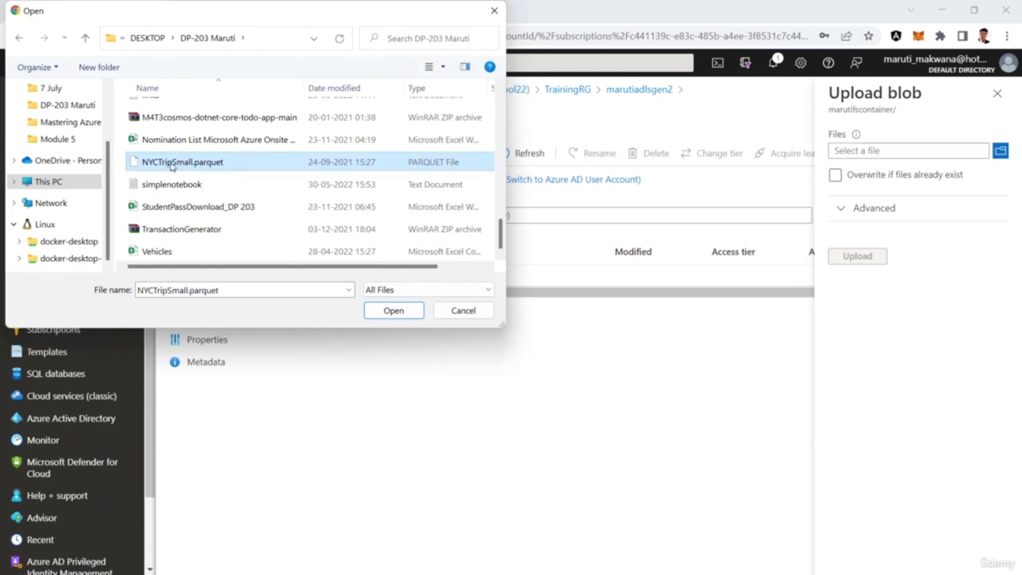
click(392, 309)
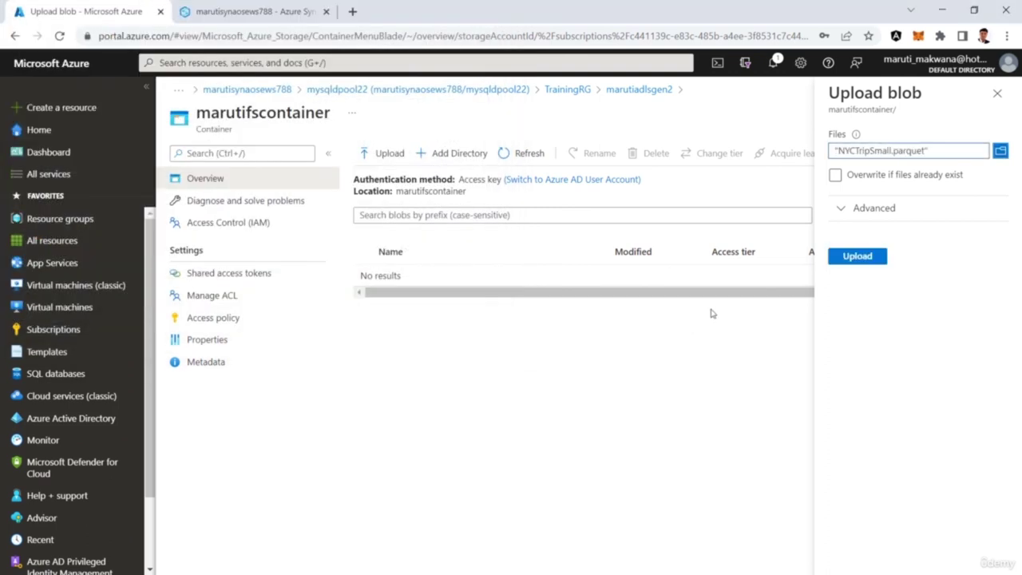
key(Return)
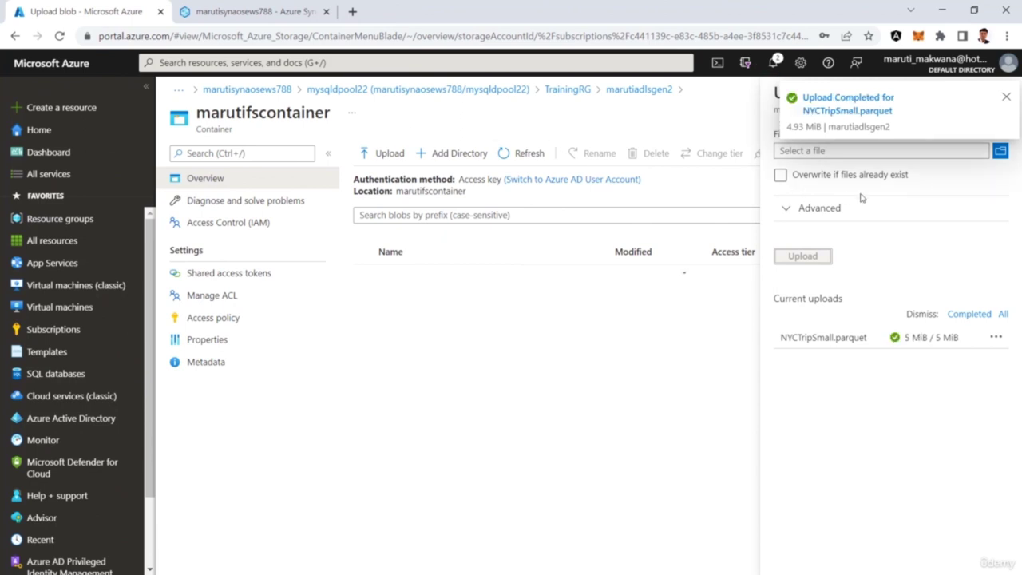
- Close the upload panel and return to the Synapse Studio workspace
click(1006, 97)
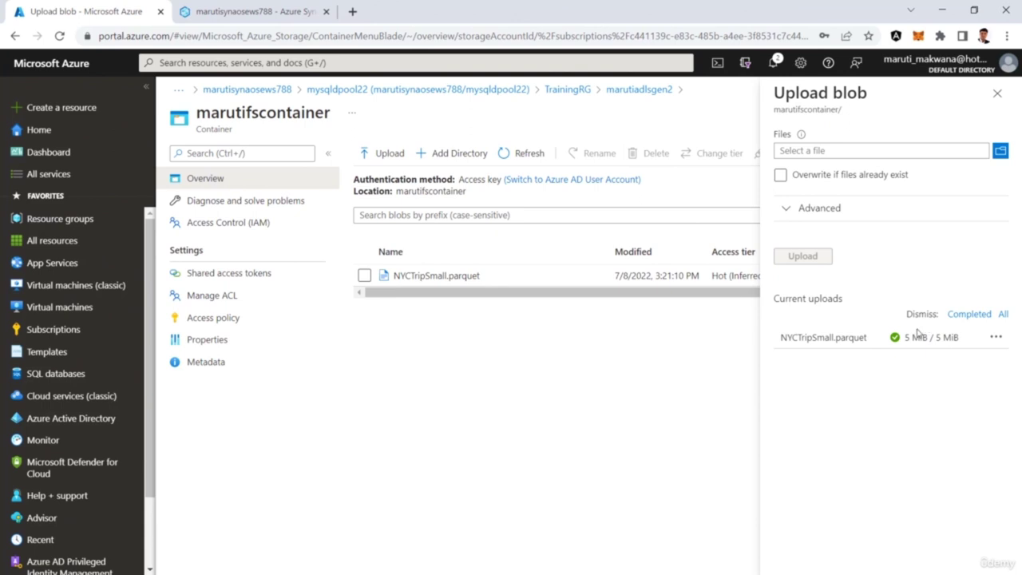
click(998, 95)
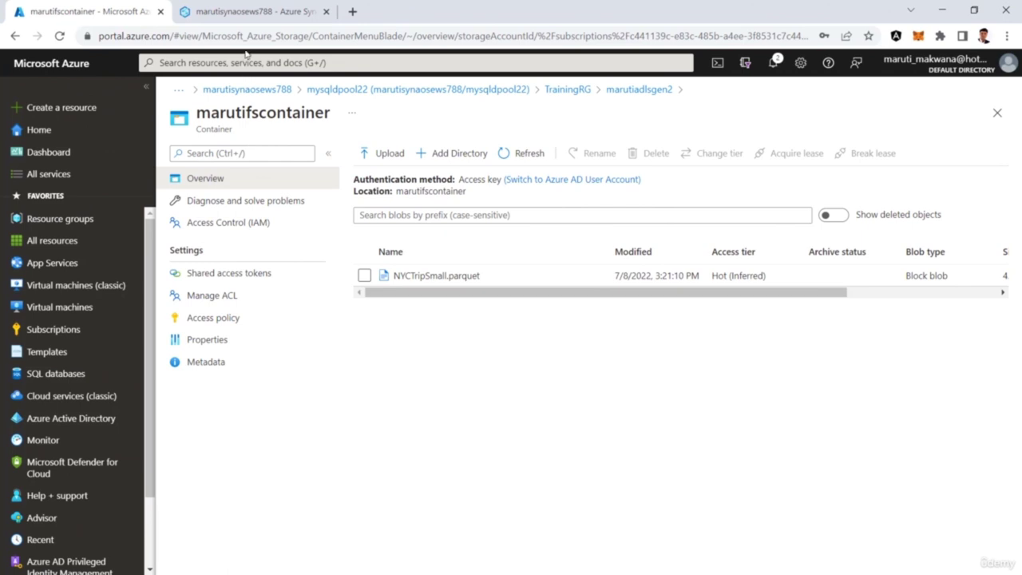
click(247, 11)
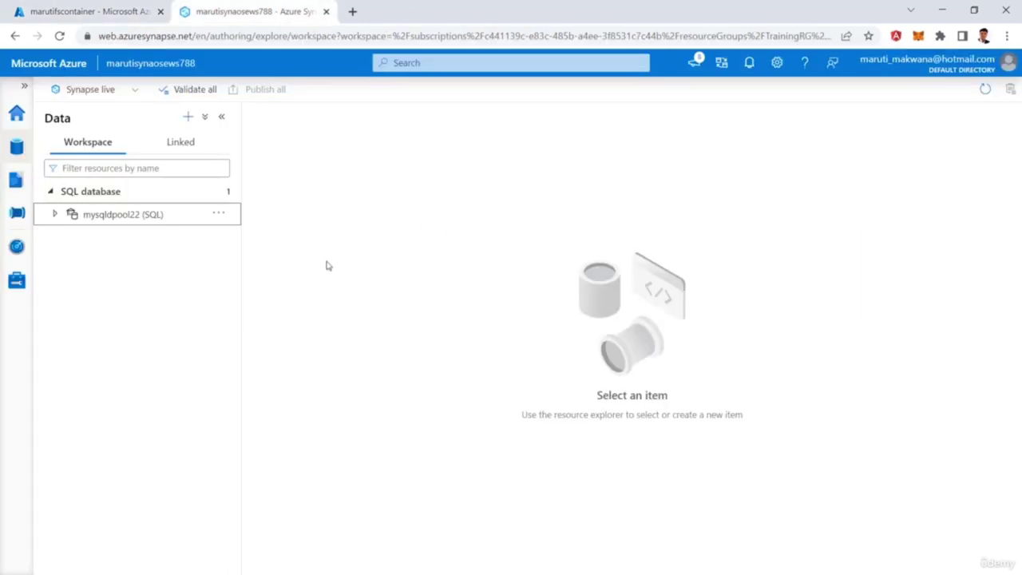
- Browse Linked data to marutifscontainer under the primary Data Lake Storage Gen2 account
click(196, 149)
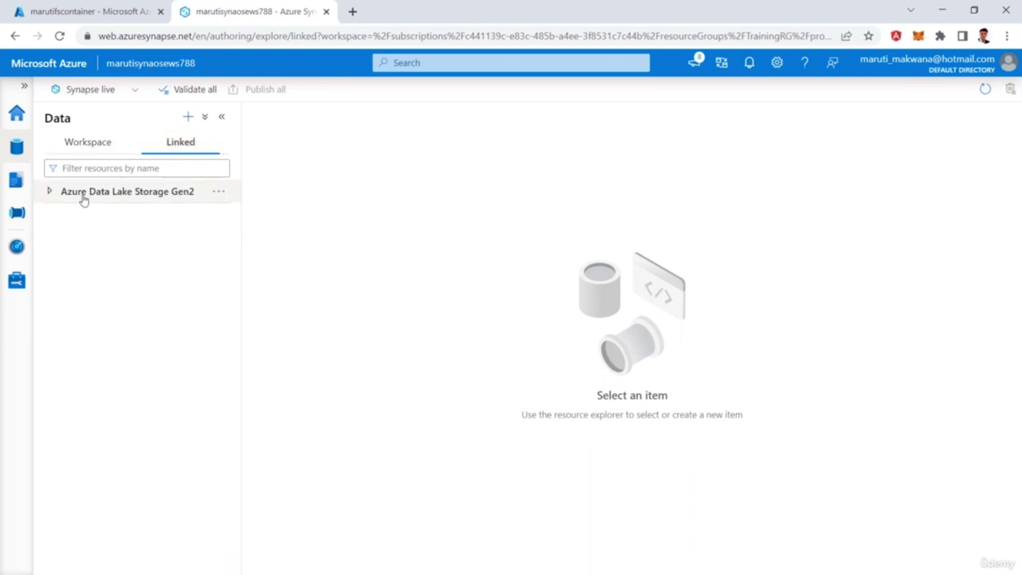
click(49, 192)
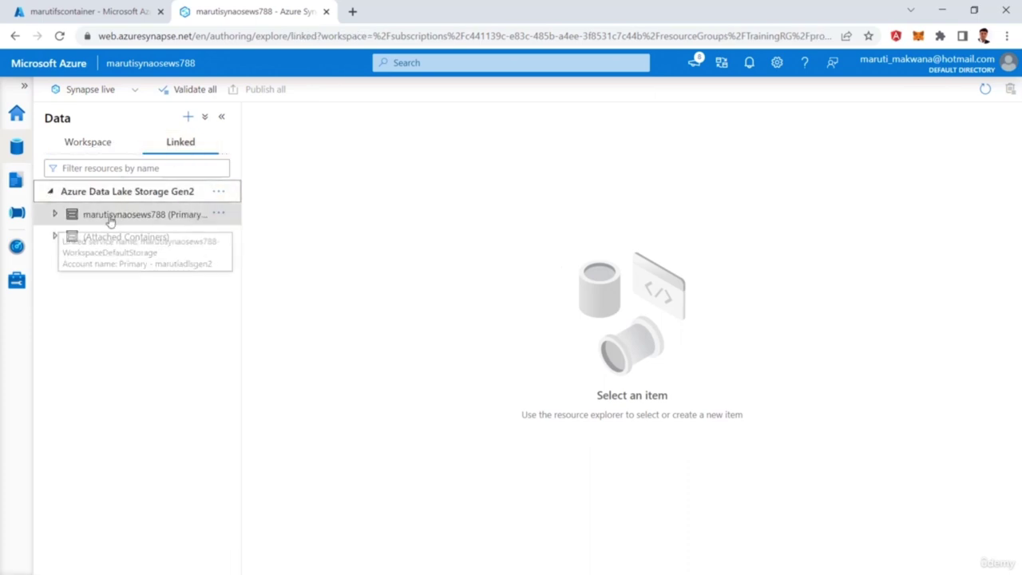
click(55, 215)
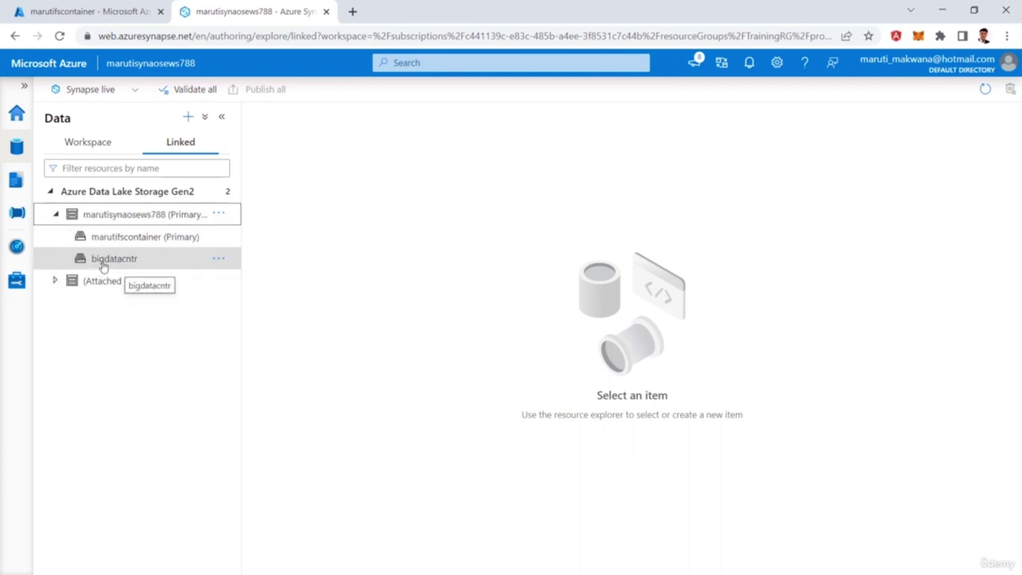
click(122, 237)
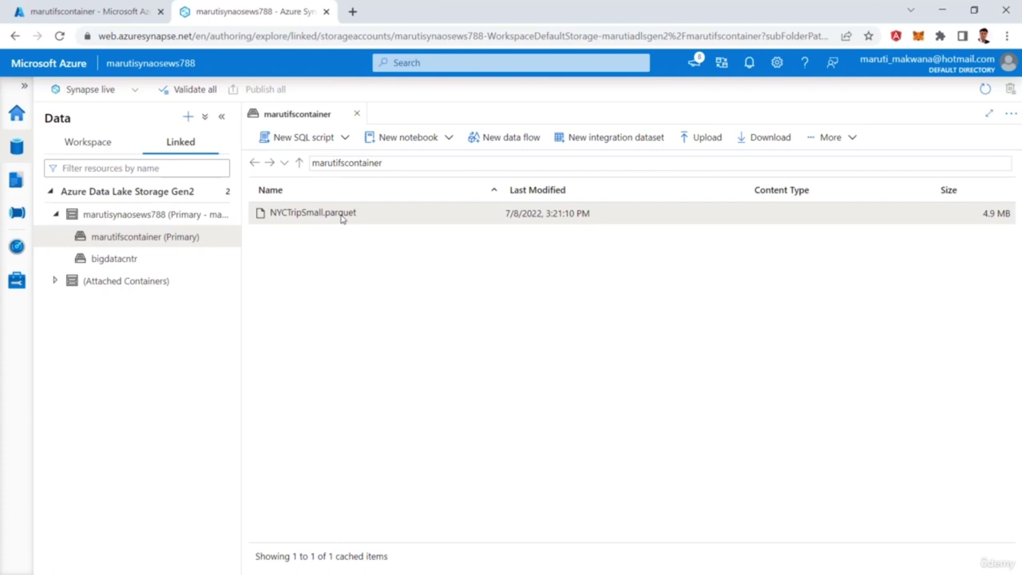
- Generate a Select TOP 100 rows SQL script for NYCTripSmall.parquet and hide the resources pane
right_click(342, 219)
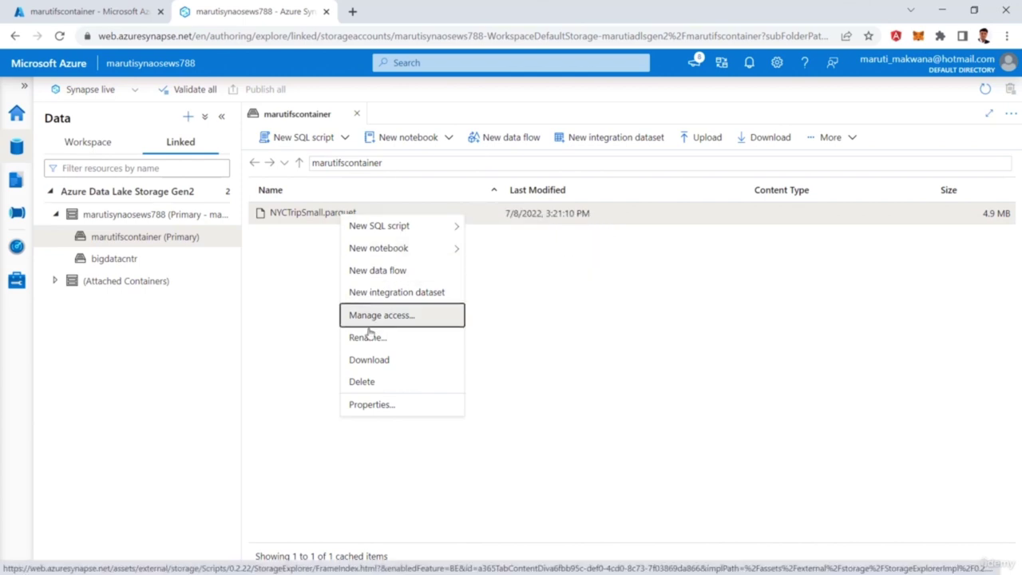
mouse_move(404, 229)
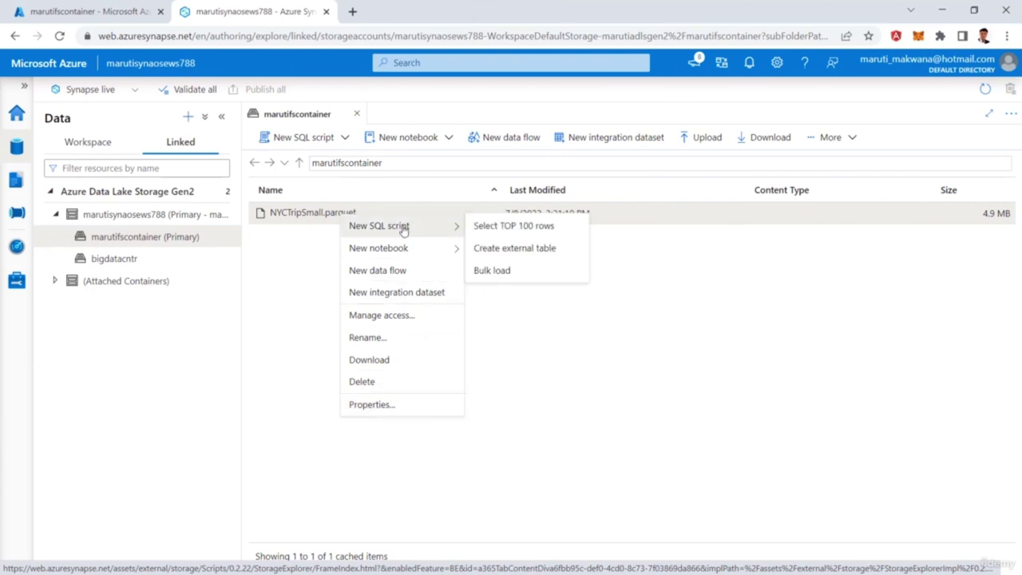
click(517, 228)
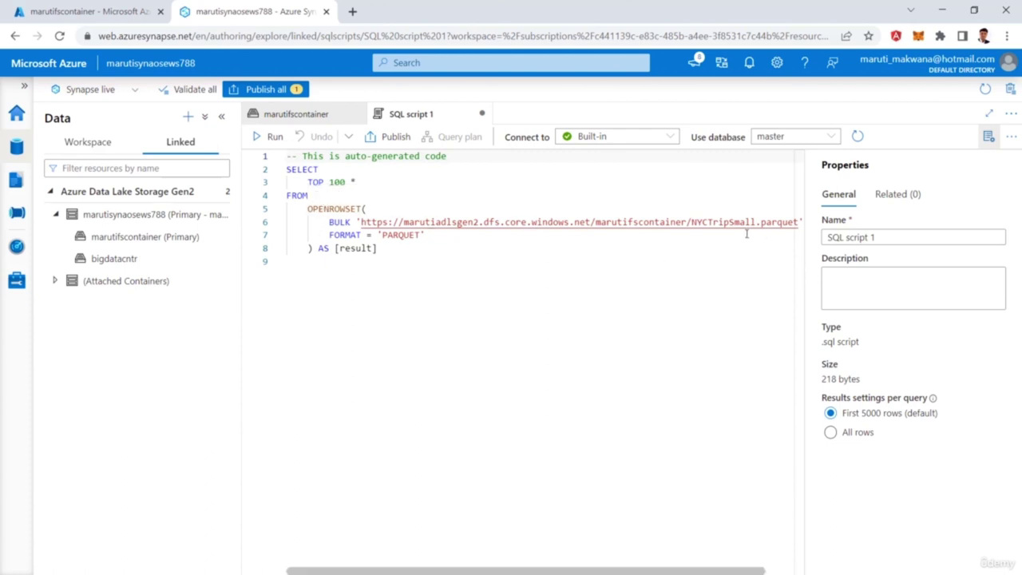
click(221, 116)
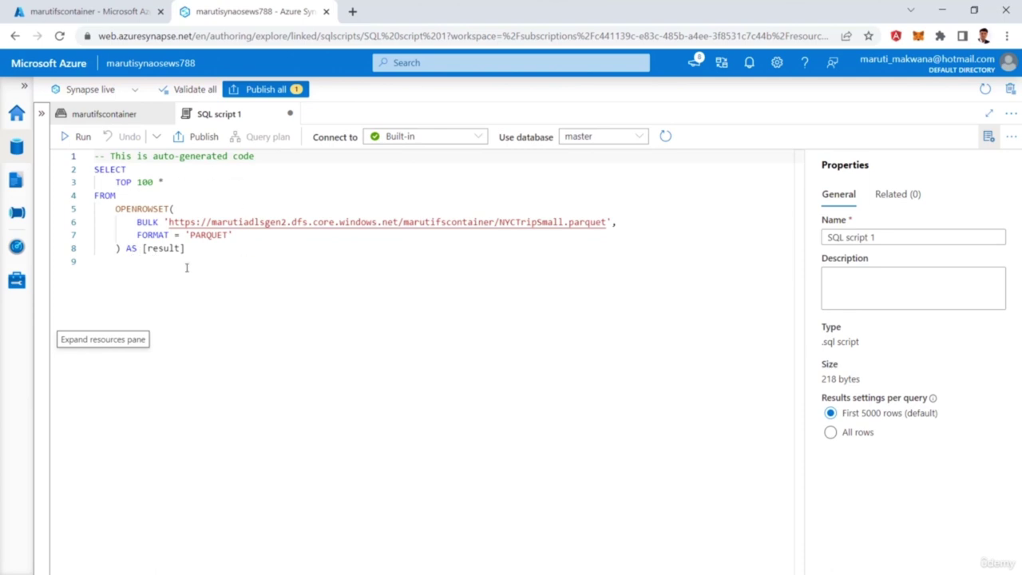
- Run the TOP 100 OPENROWSET query and browse the returned NYC trip rows
click(79, 137)
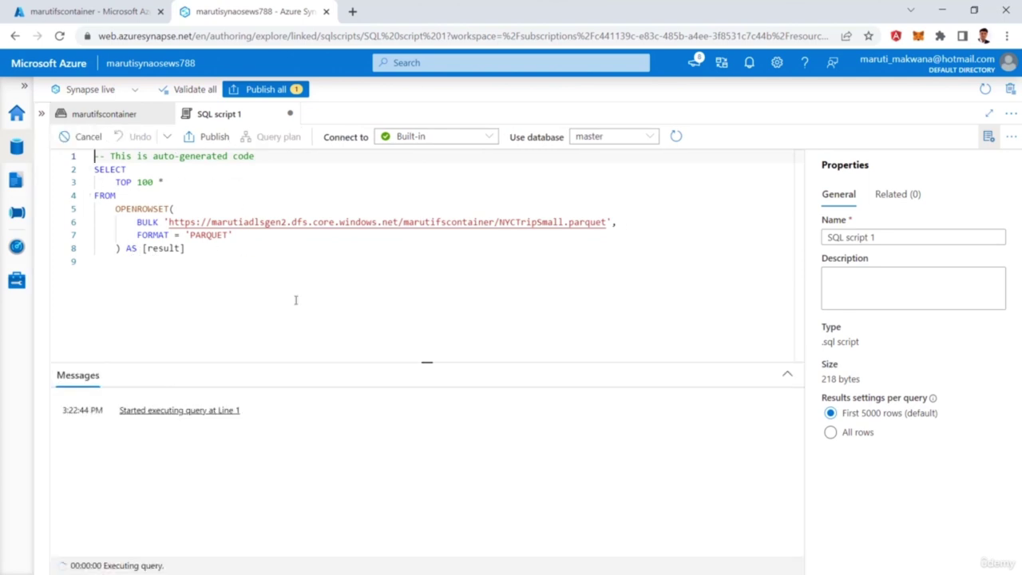
drag(386, 363, 388, 264)
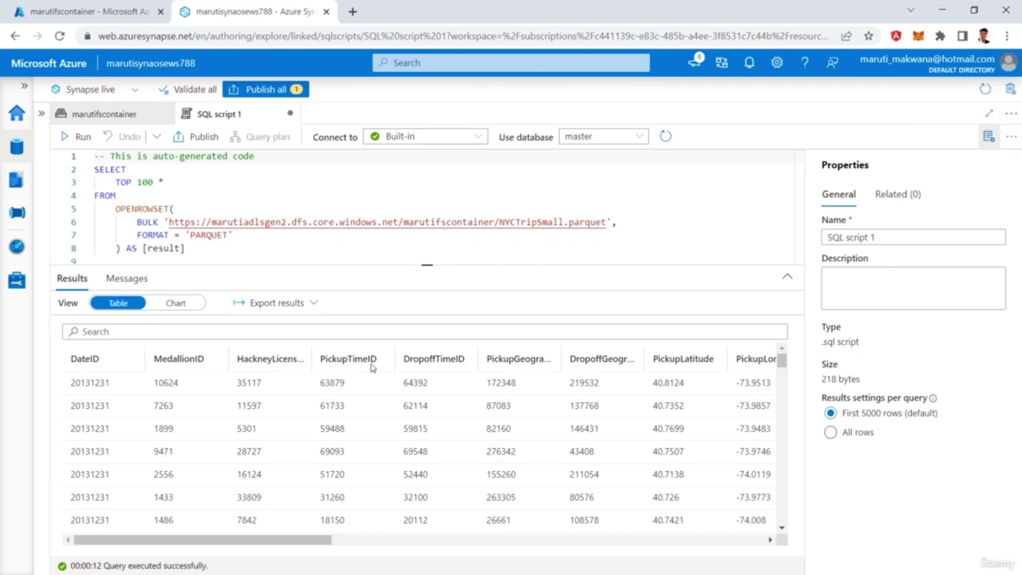
drag(304, 540, 231, 523)
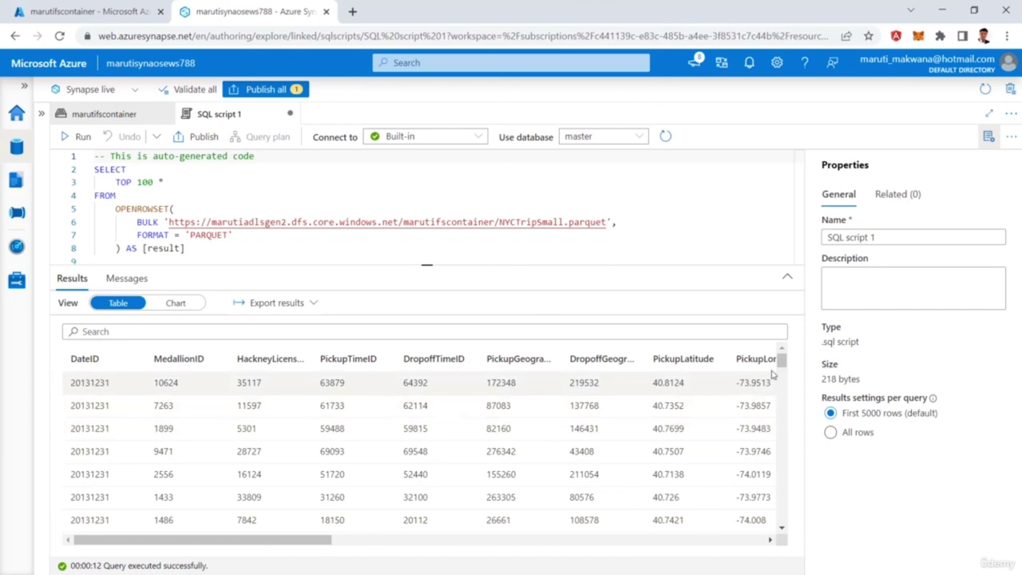
drag(782, 361, 790, 339)
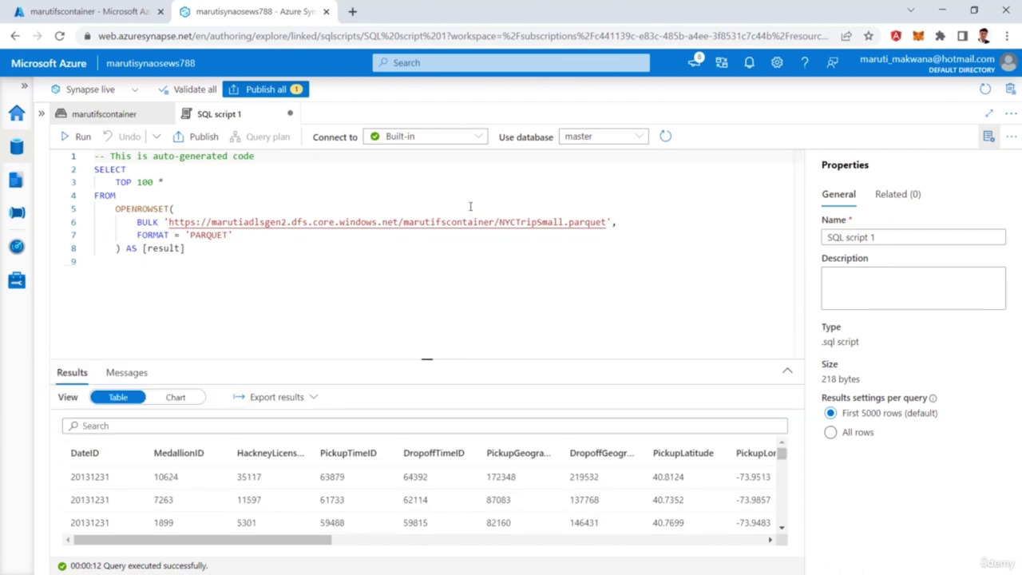
click(42, 113)
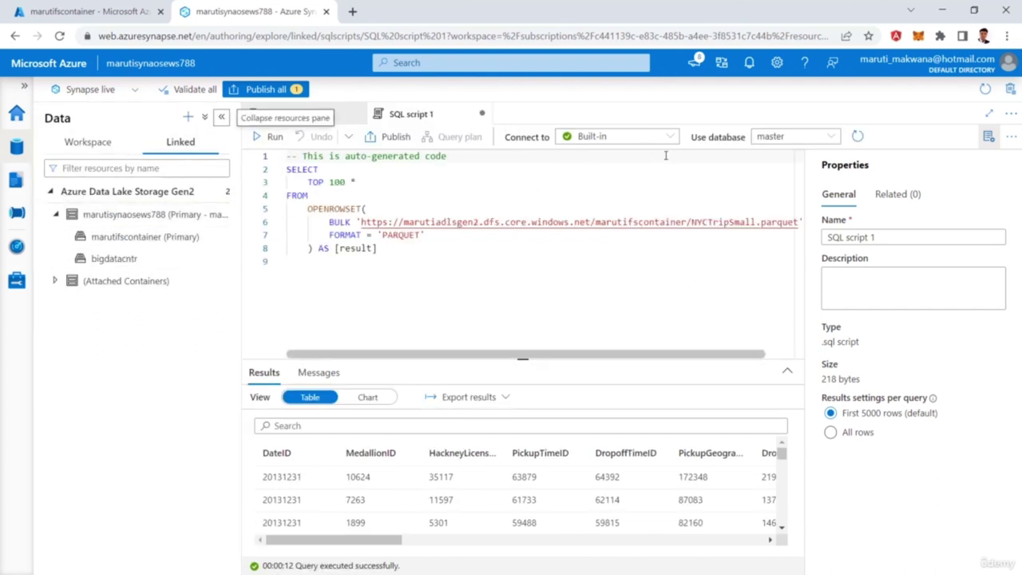
- Replace the script with CREATE DATABASE DataExplorationDB COLLATE Latin1_General_100_BIN2_UTF8
click(796, 137)
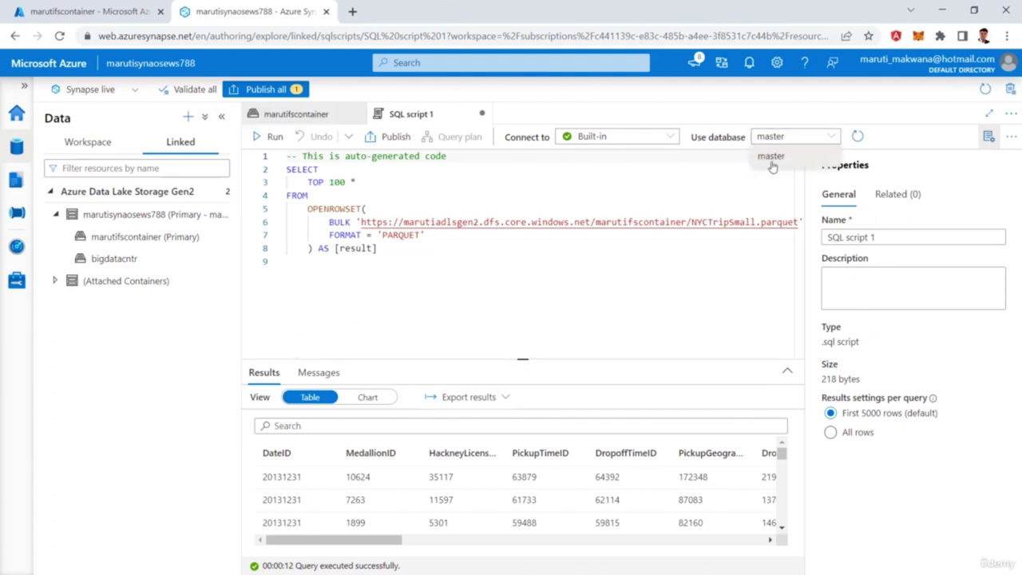
click(494, 288)
drag(331, 269, 270, 156)
key(Delete)
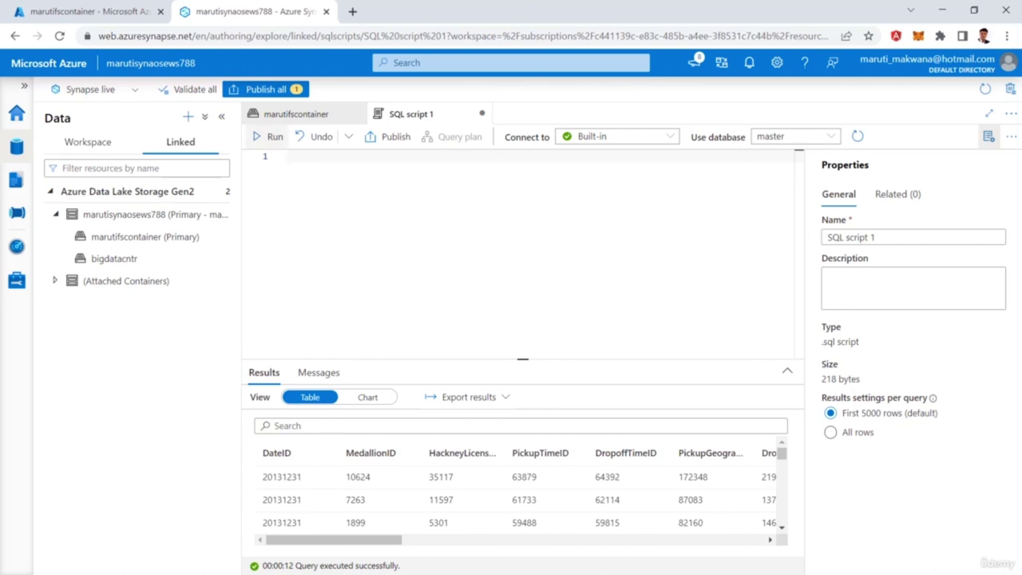
click(377, 158)
text(CREATE DATABASE DataExplorationDB COLLATE Latin1_General_100_BIN2_UTF8)
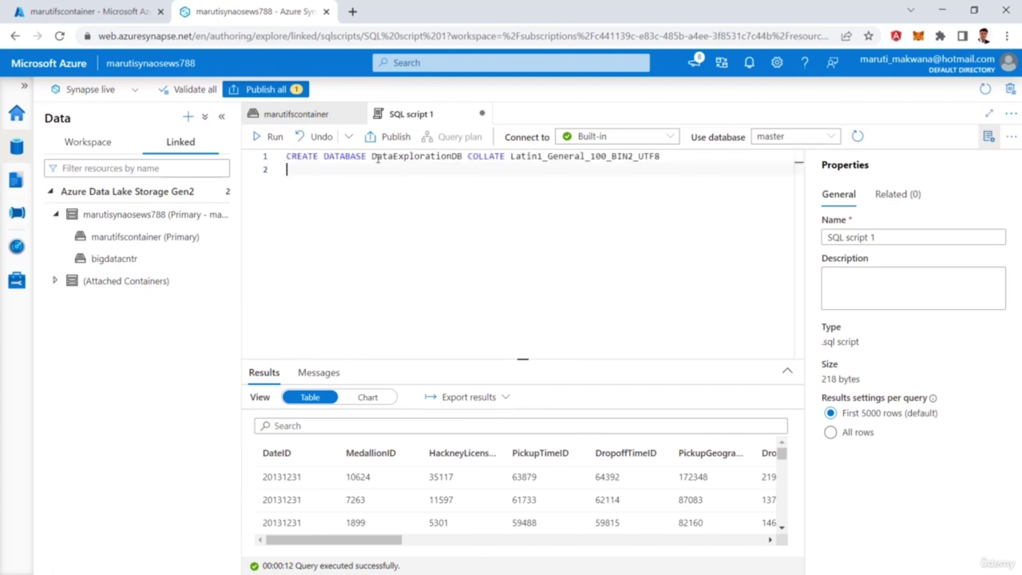
drag(371, 158, 463, 157)
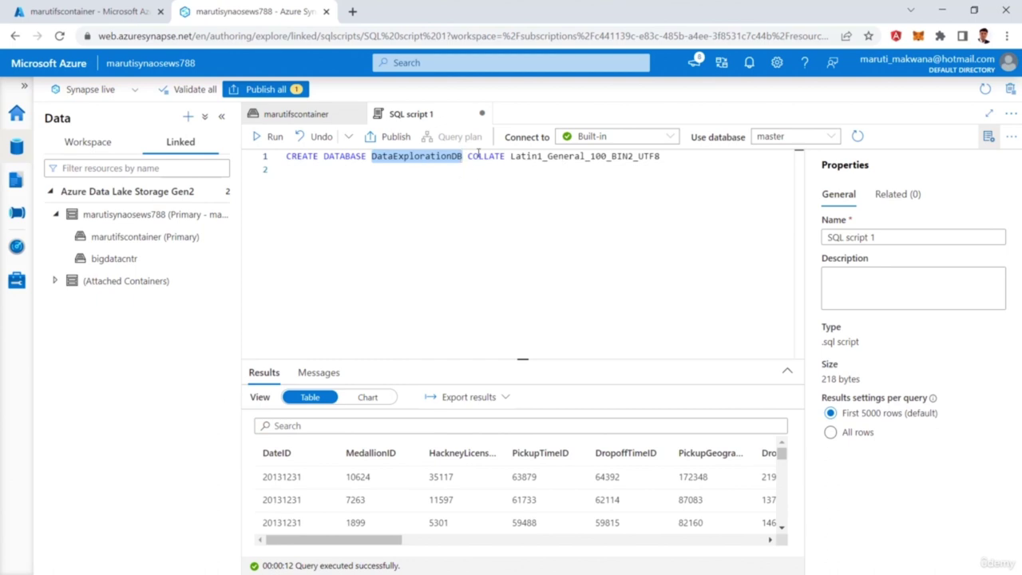
- Run the CREATE DATABASE DataExplorationDB statement, then rerun it after the first run's warning
click(272, 137)
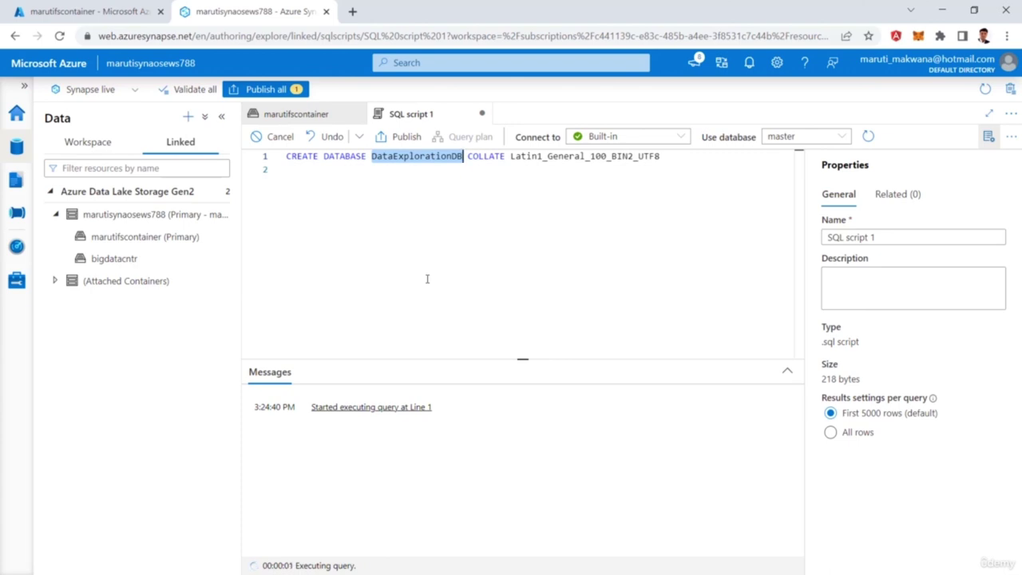
click(391, 263)
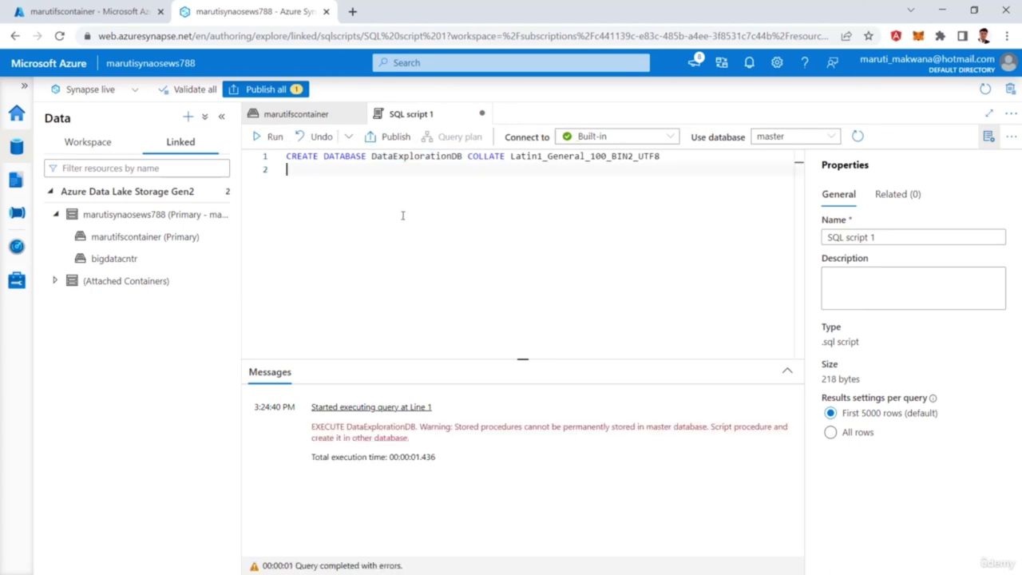
click(261, 140)
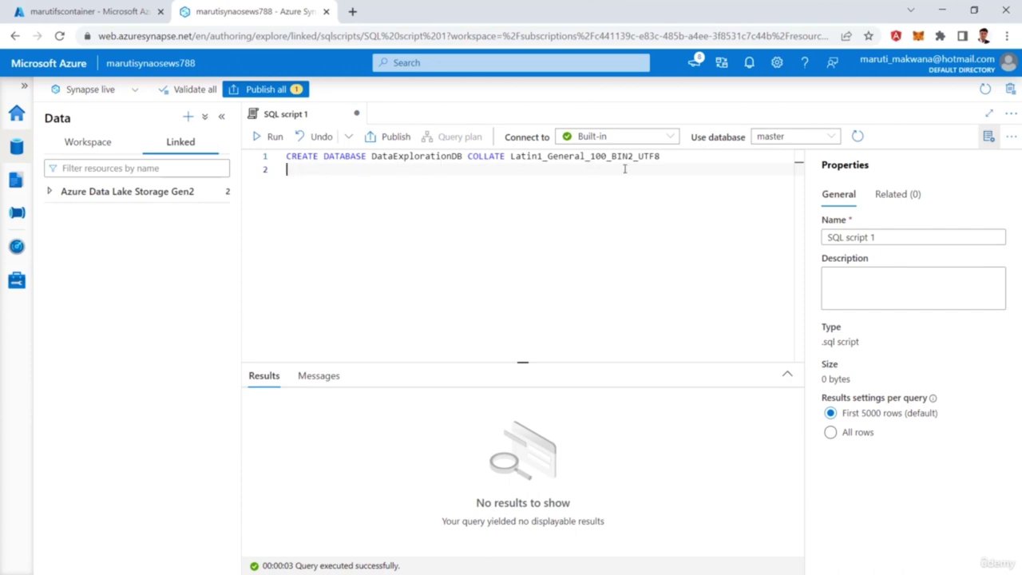
- Reload Synapse Studio, discarding the unsaved SQL script
click(59, 36)
click(584, 115)
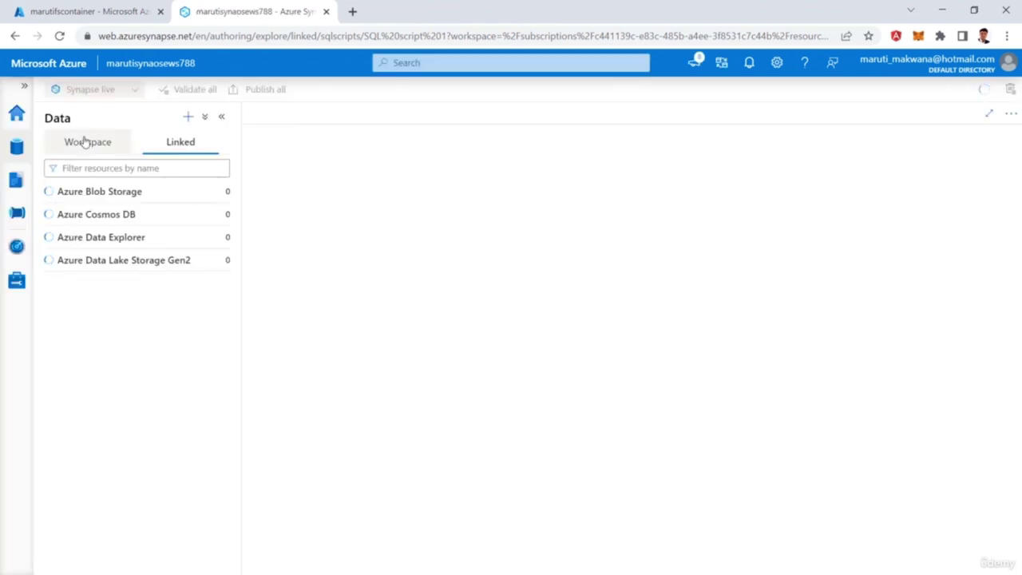
- Expand Workspace SQL databases to confirm DataExplorationDB beside mysqldpool22, and open DataExplorationDB's actions menu
click(85, 141)
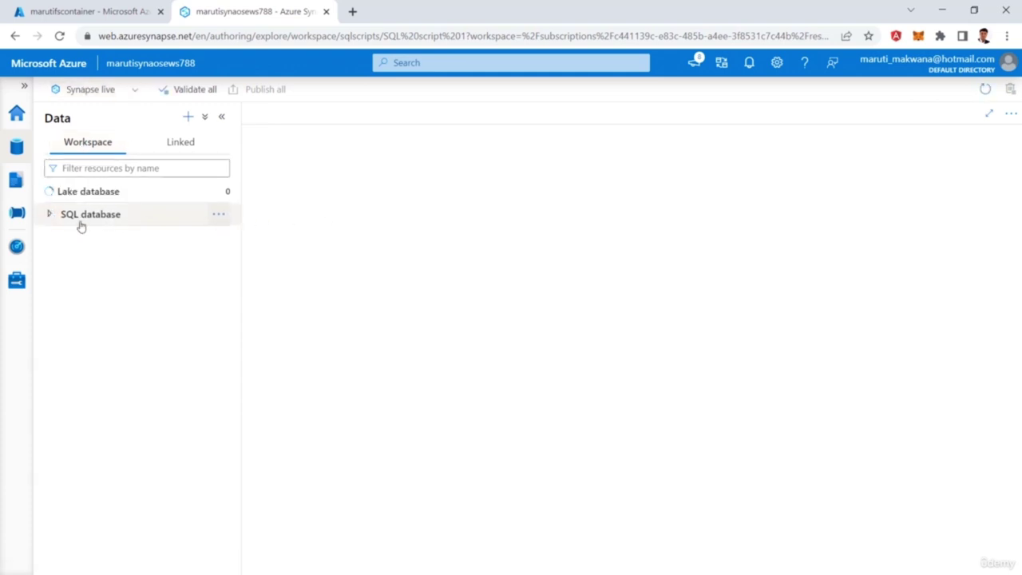
click(49, 192)
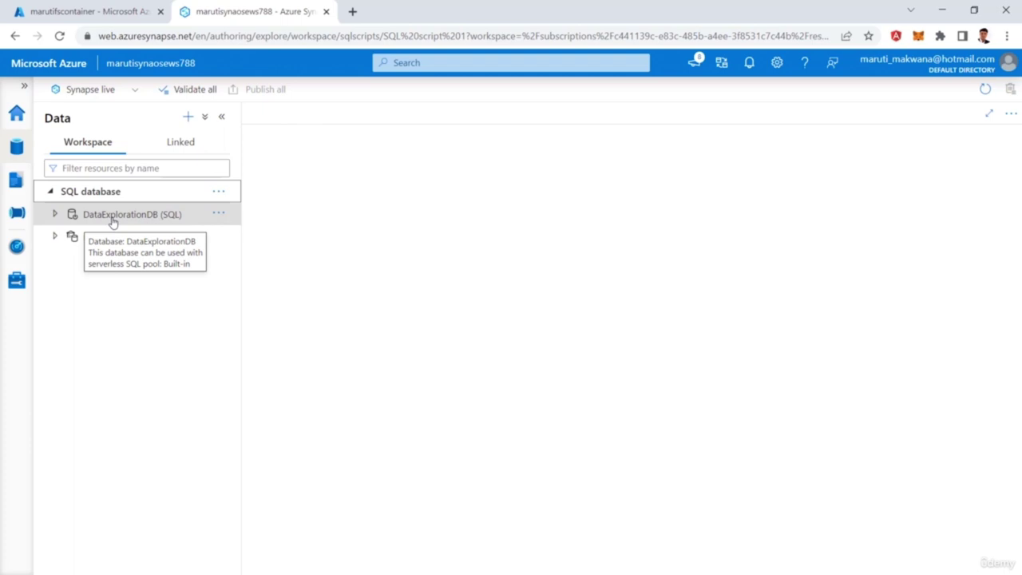
click(55, 214)
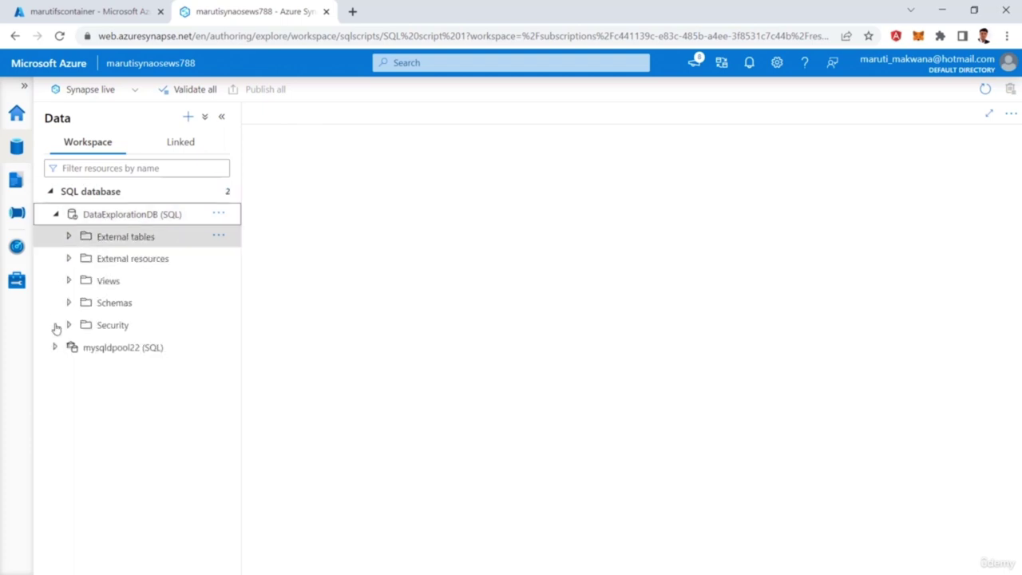
click(54, 347)
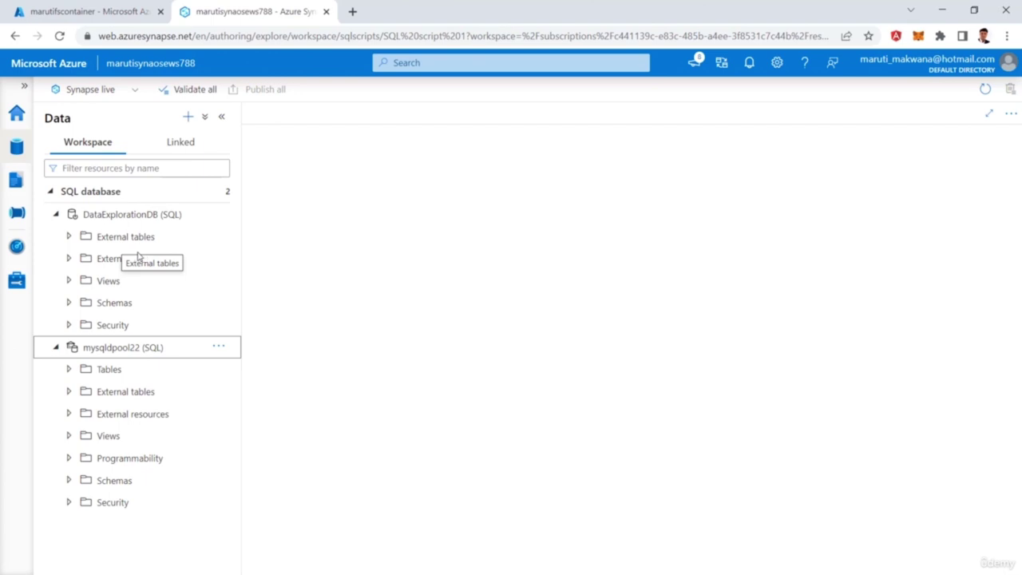
click(138, 217)
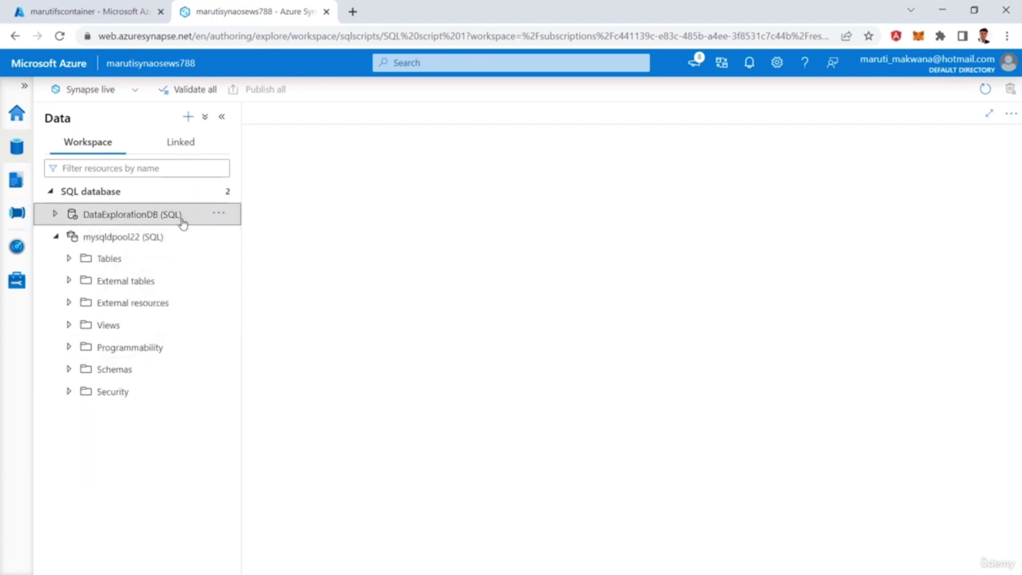
click(218, 217)
mouse_move(236, 238)
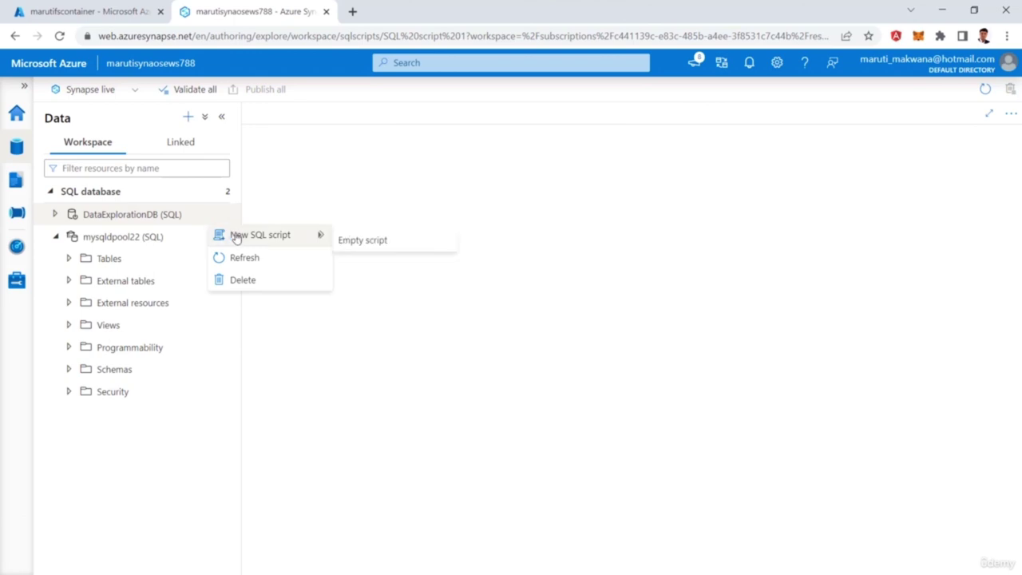
- Start an empty script on DataExplorationDB and paste the CREATE EXTERNAL DATA SOURCE ContosoLake statement
click(354, 241)
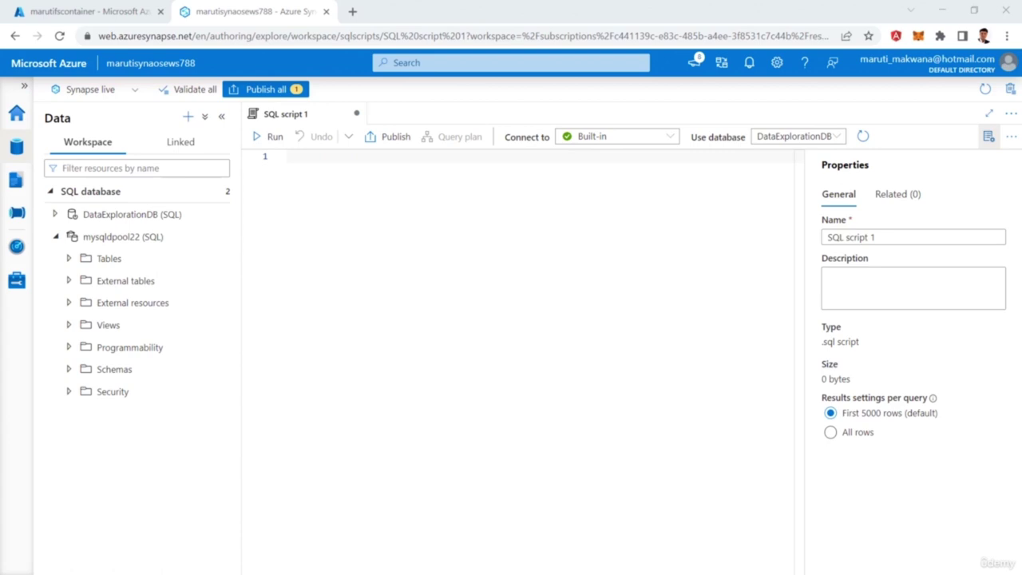
text(CREATE EXTERNAL DATA SOURCE ContosoLake WITH ( LOCATION = 'https://marutiadlsgen2.blob.core.windows.net'))
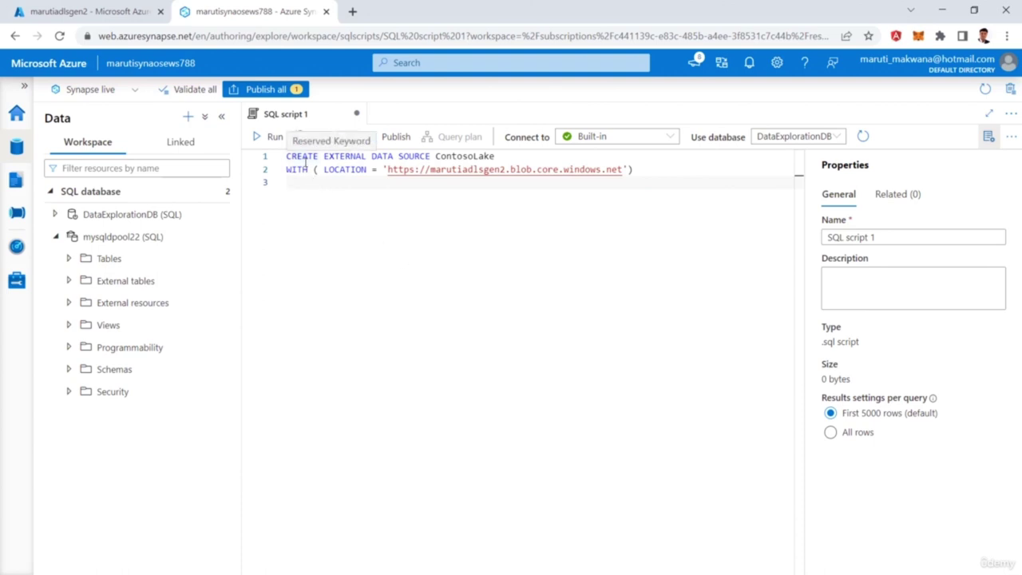
click(469, 157)
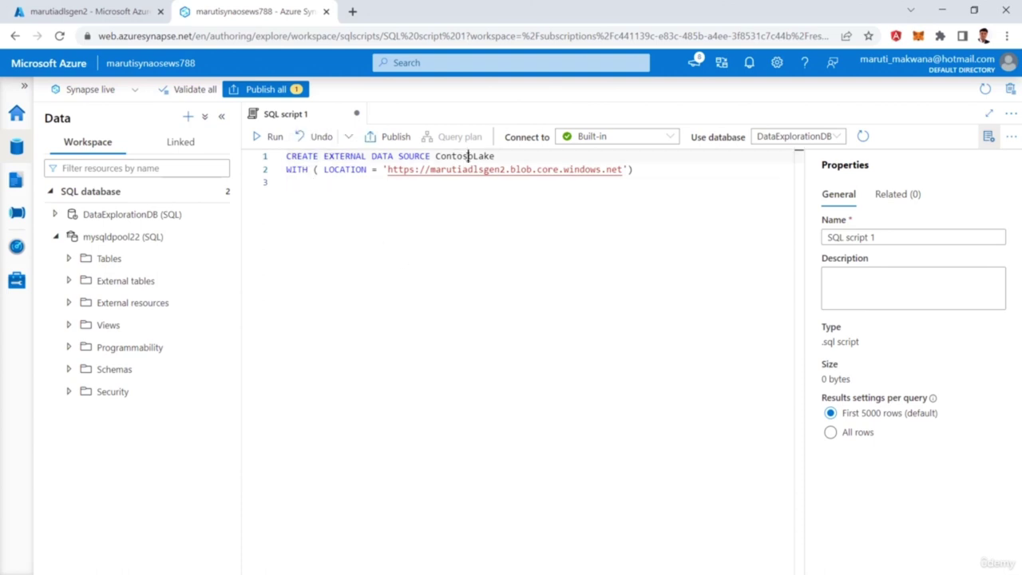
triple_click(469, 156)
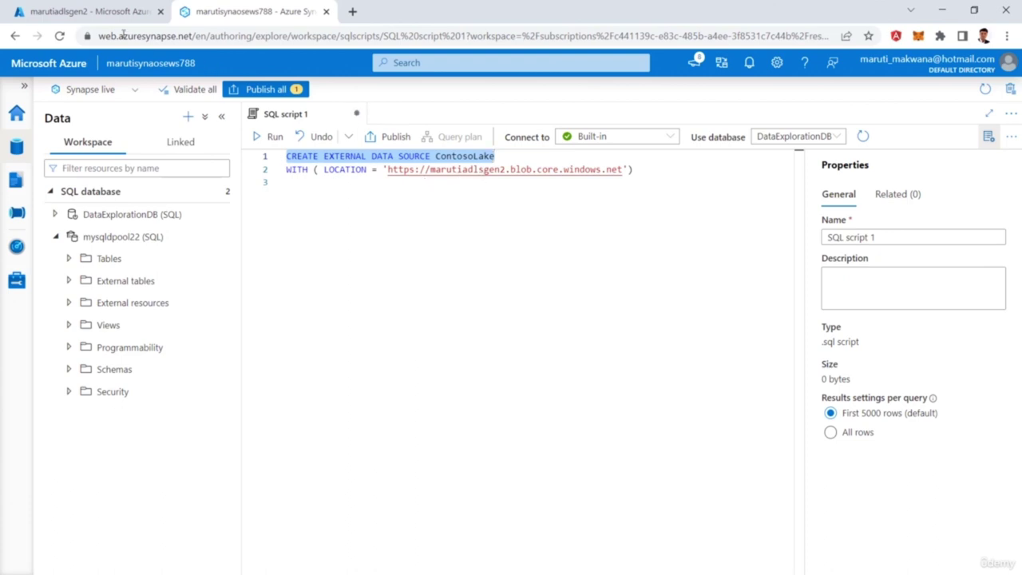
click(652, 171)
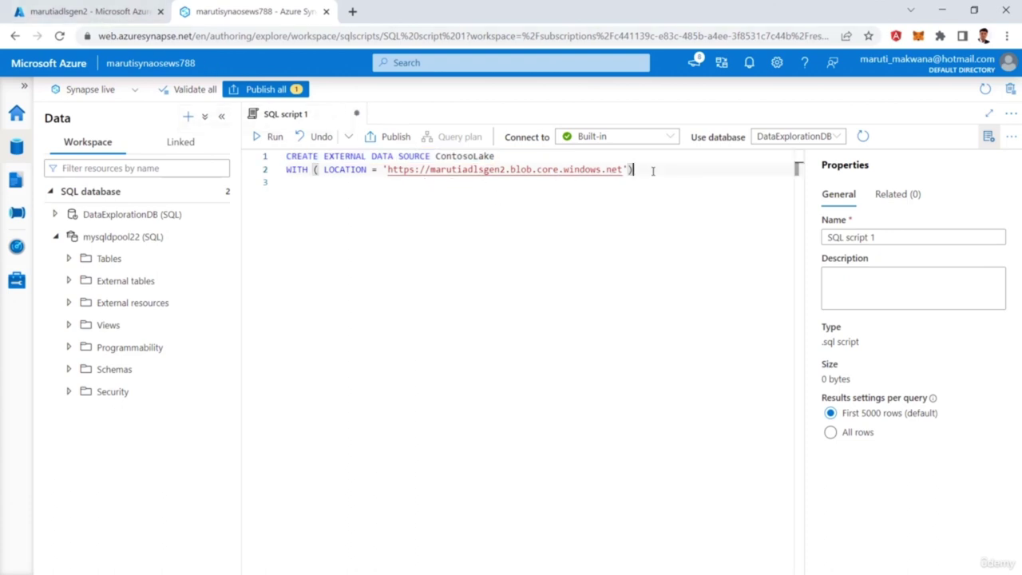
- Create ContosoLake, verify it under DataExplorationDB's External data sources, and select the script for replacement
click(273, 136)
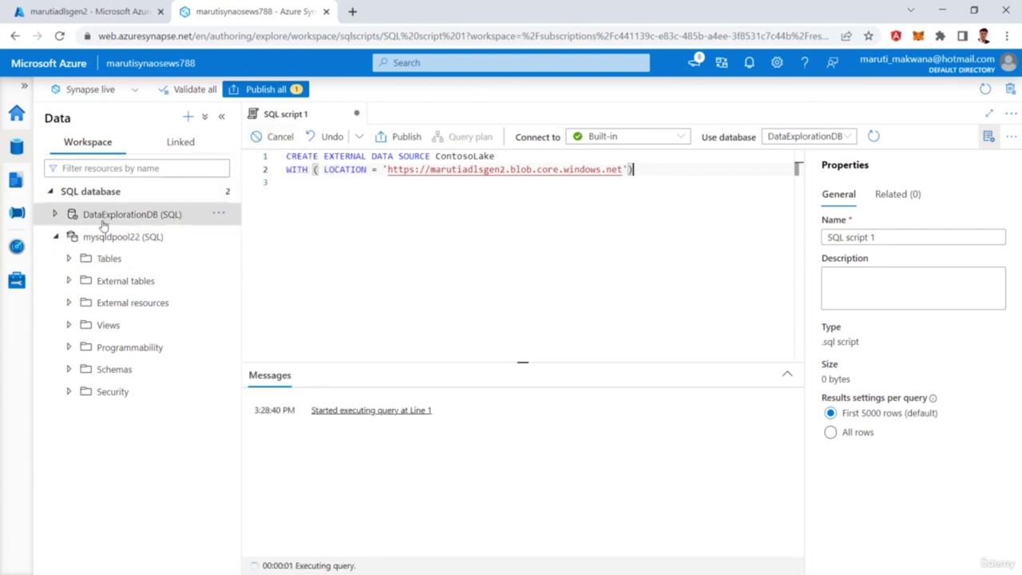
click(56, 237)
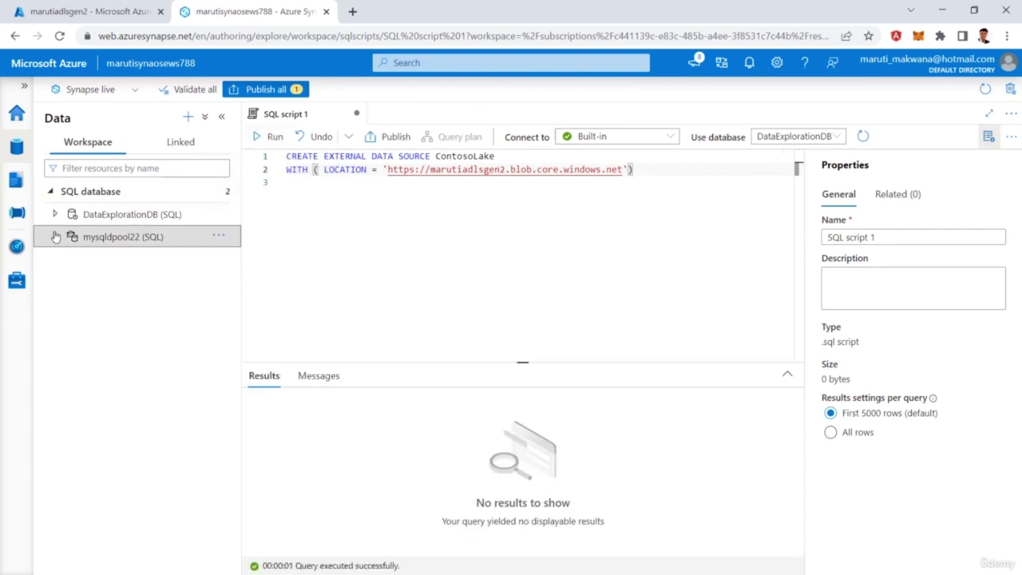
click(55, 214)
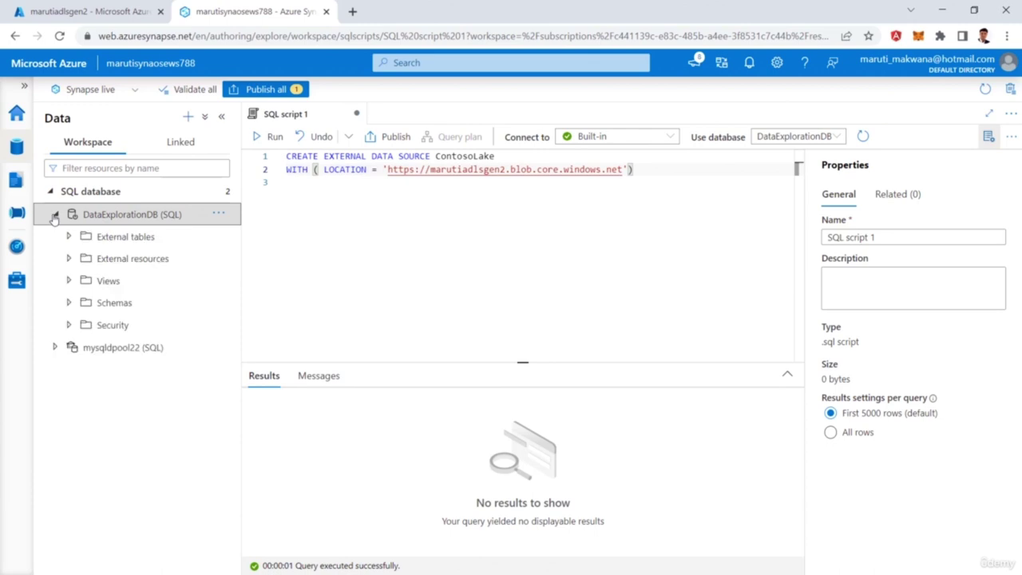
click(68, 259)
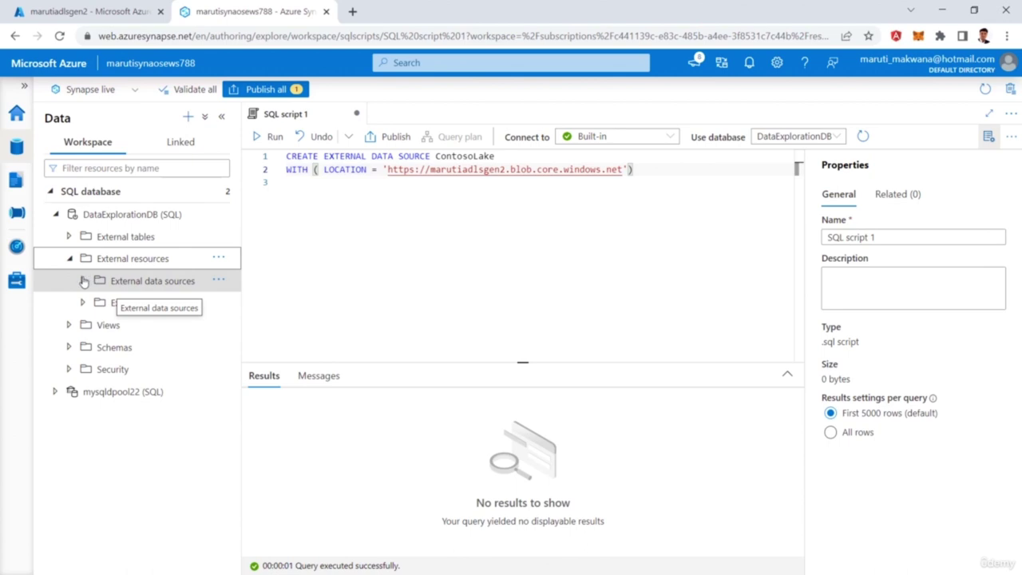
click(160, 285)
click(147, 303)
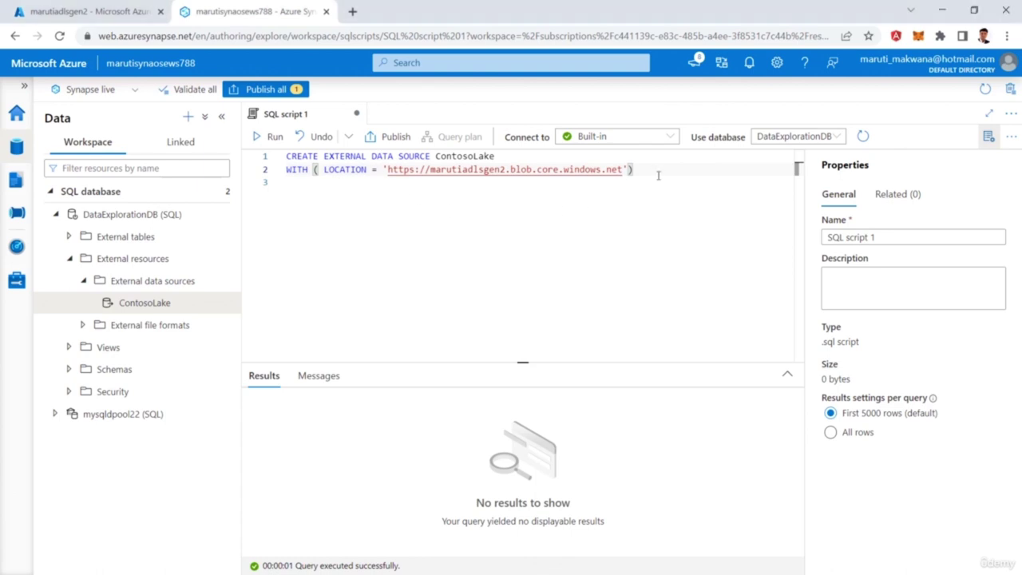
drag(645, 170, 278, 150)
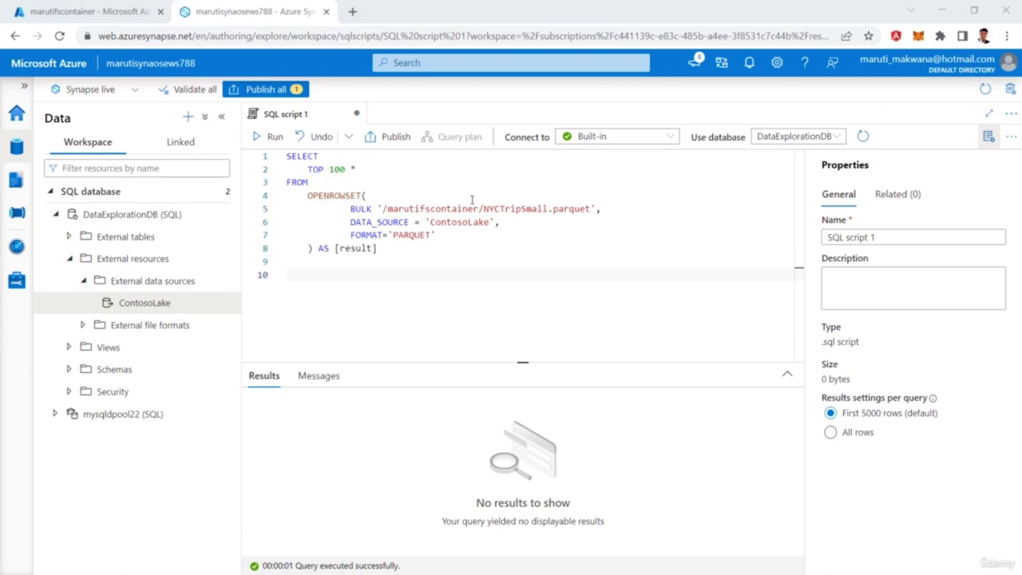
click(350, 222)
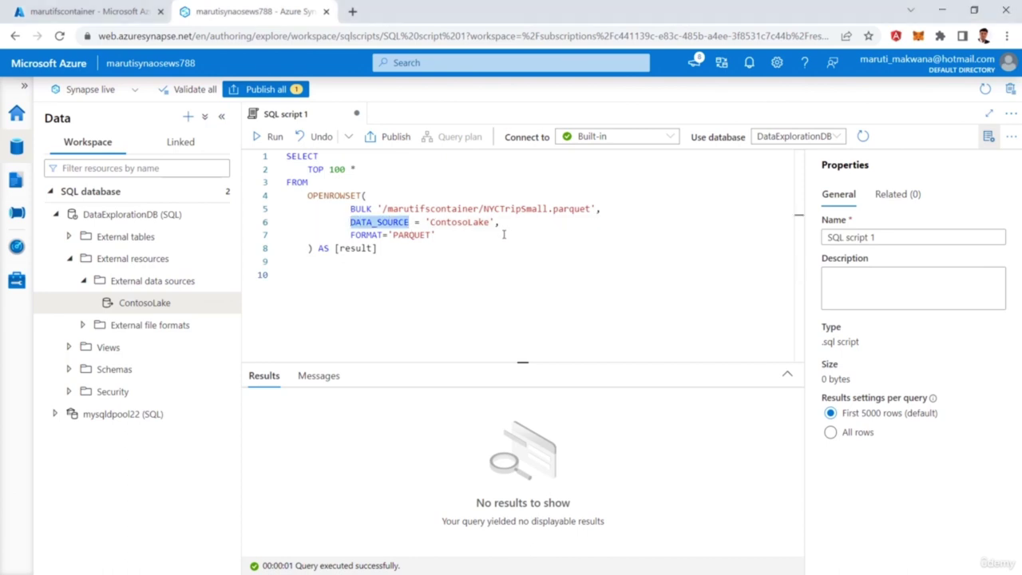
double_click(463, 225)
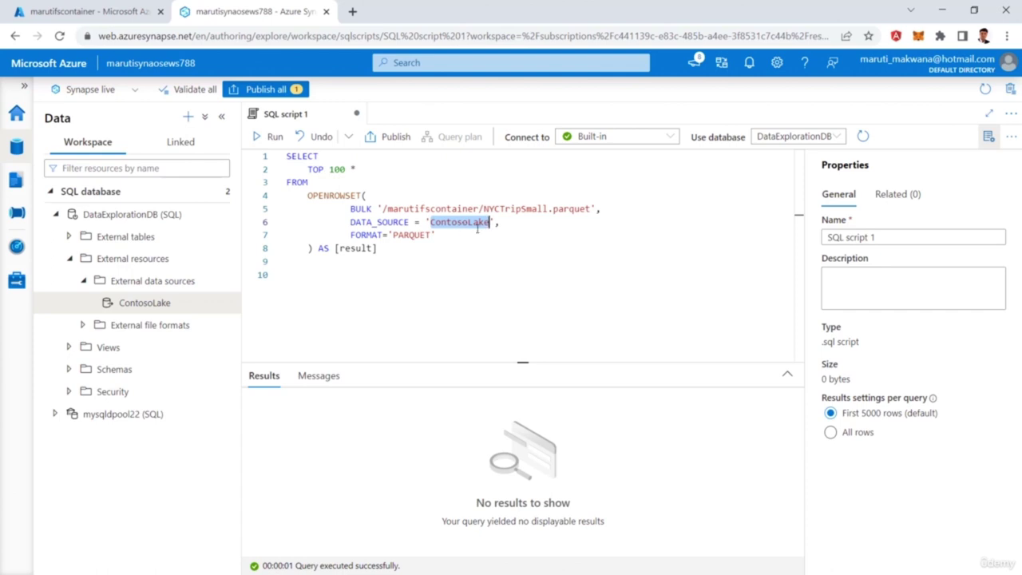
double_click(388, 210)
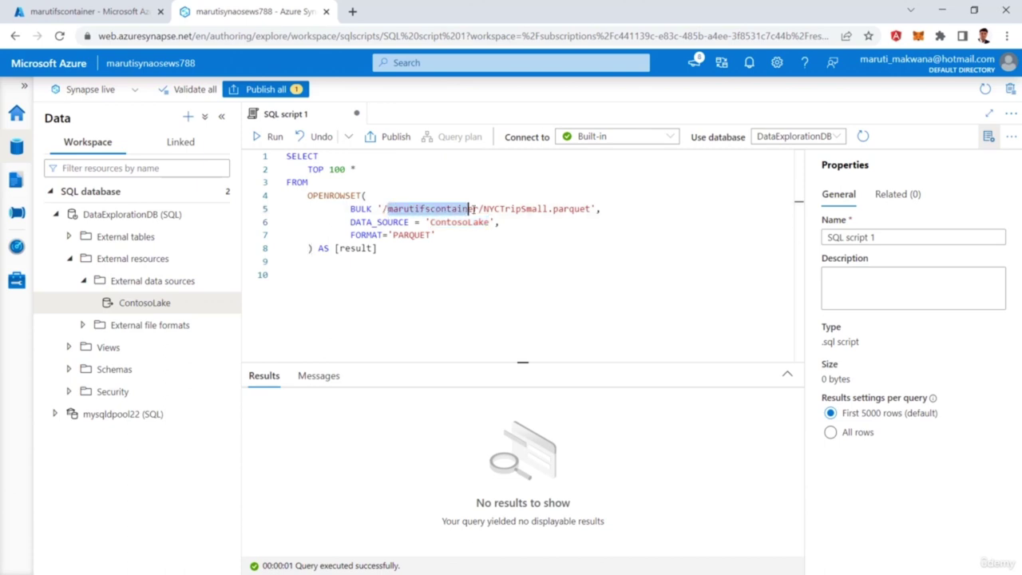
shift+click(384, 209)
double_click(388, 210)
drag(484, 209, 549, 209)
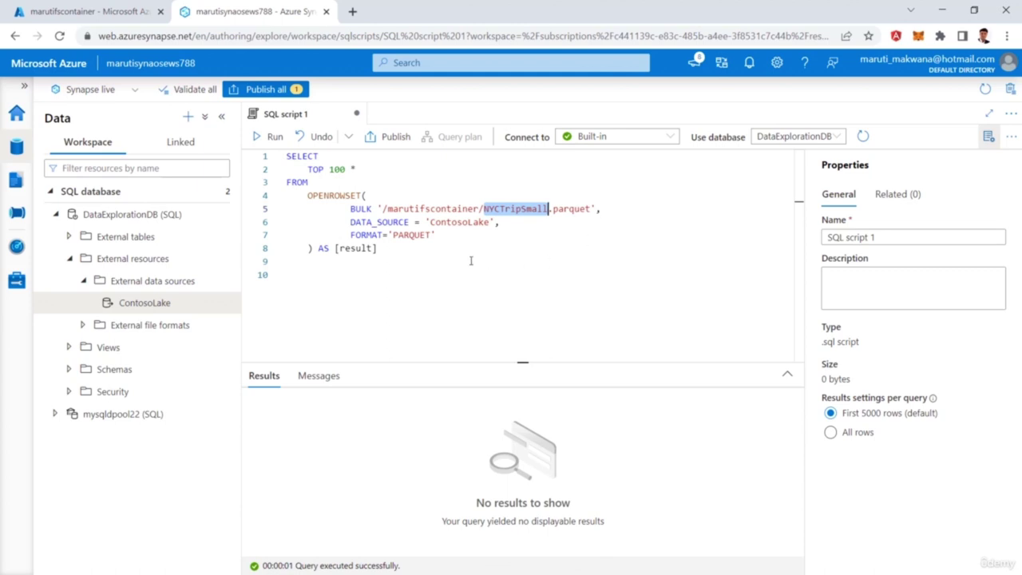
click(470, 261)
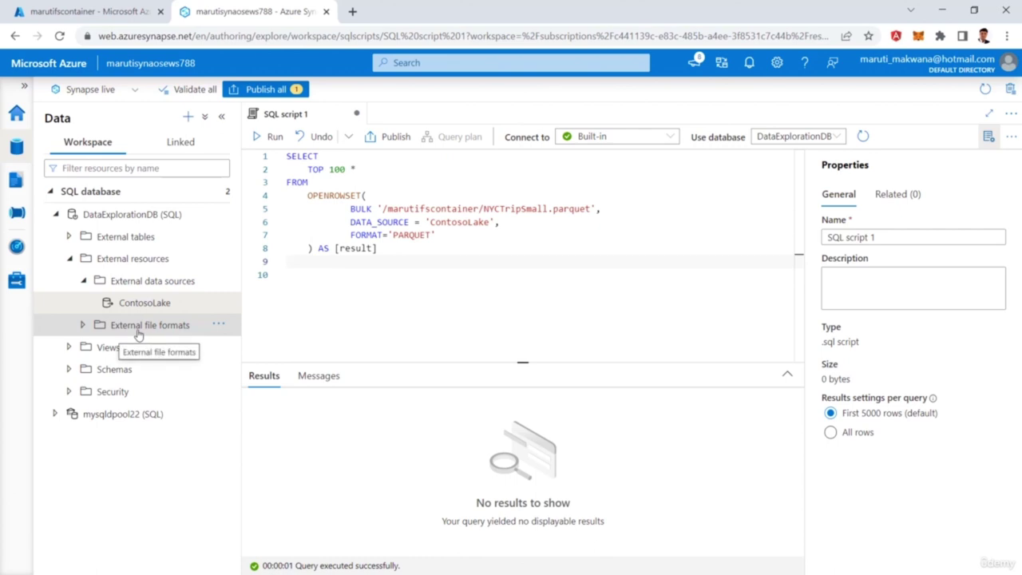
double_click(415, 209)
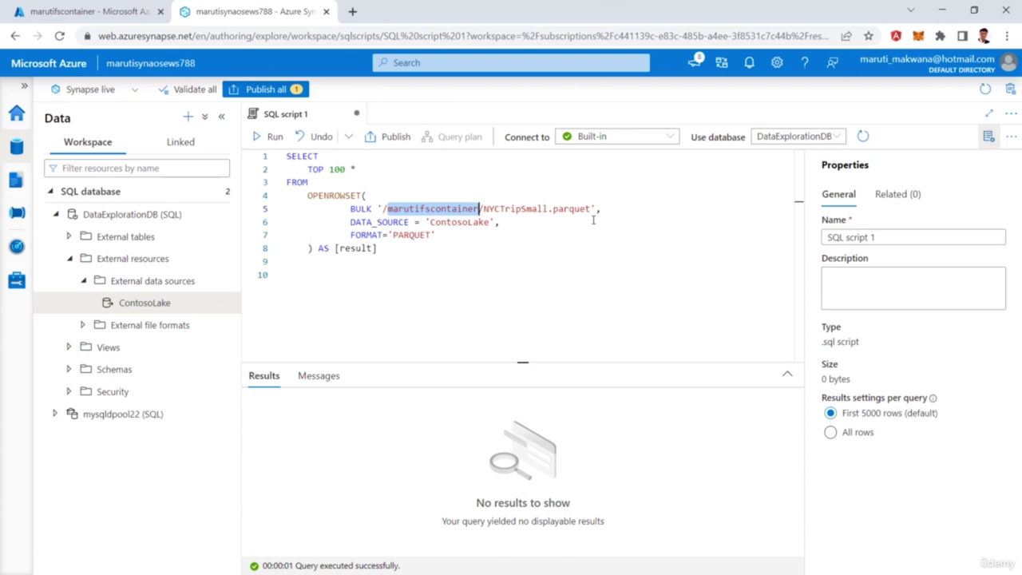
- Run the ContosoLake OPENROWSET query, rerunning the whole script after the 'Could not find stored procedure' error
click(276, 143)
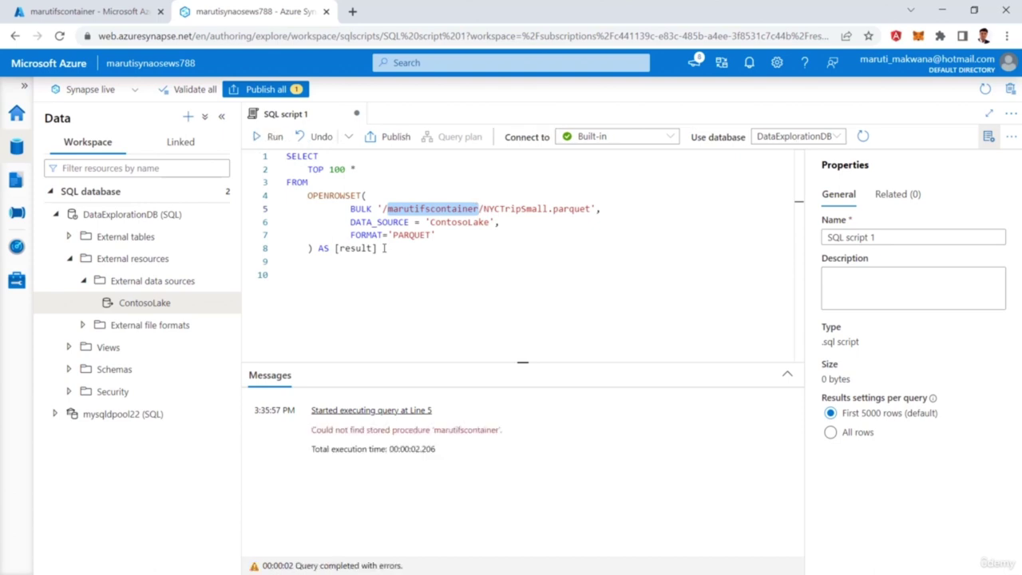
key(ctrl+End)
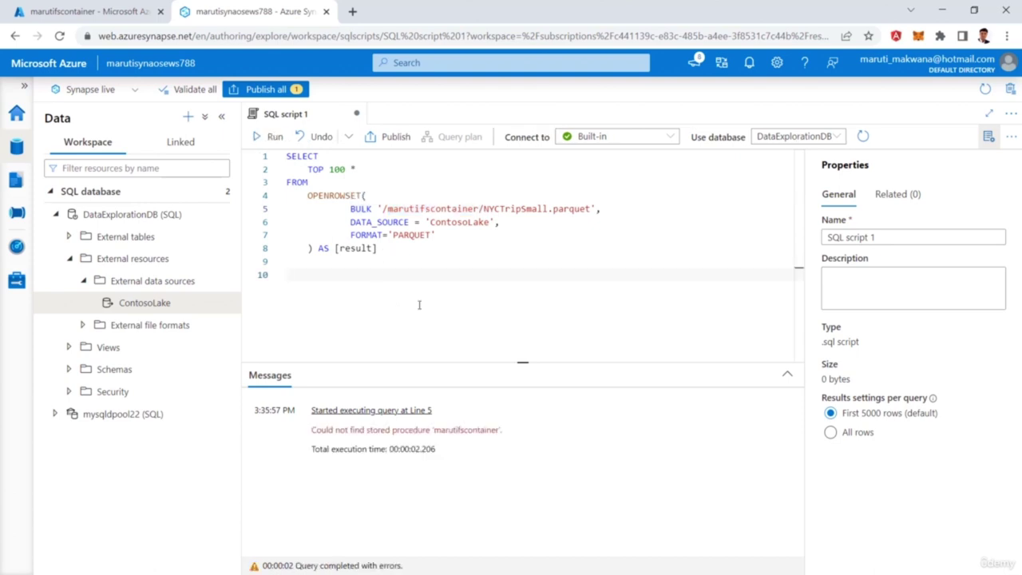
click(266, 138)
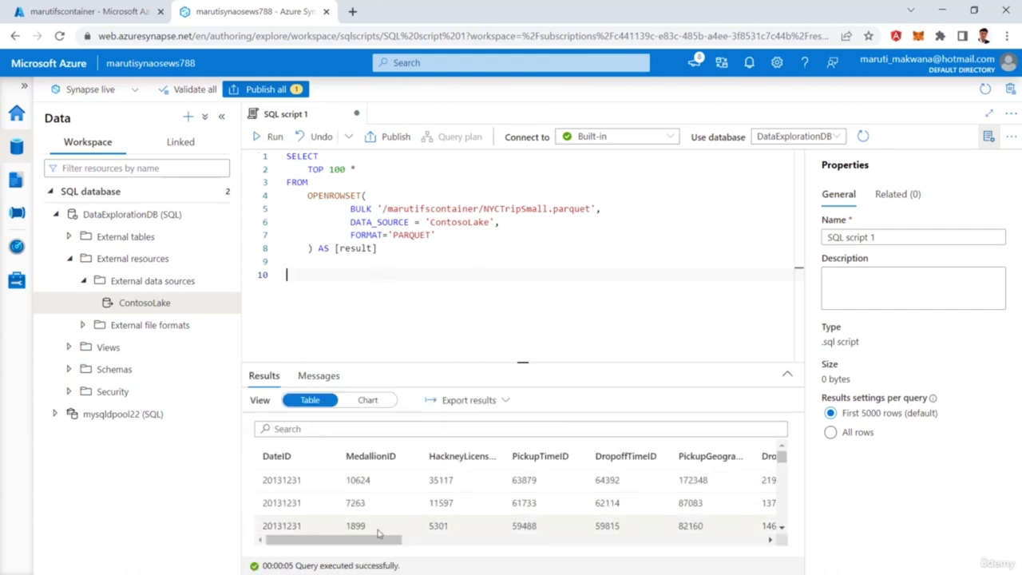
- Scroll the NYC trip results and enlarge the Results pane to show more rows
mouse_move(379, 538)
mouse_down()
mouse_move(695, 540)
mouse_move(380, 539)
mouse_up()
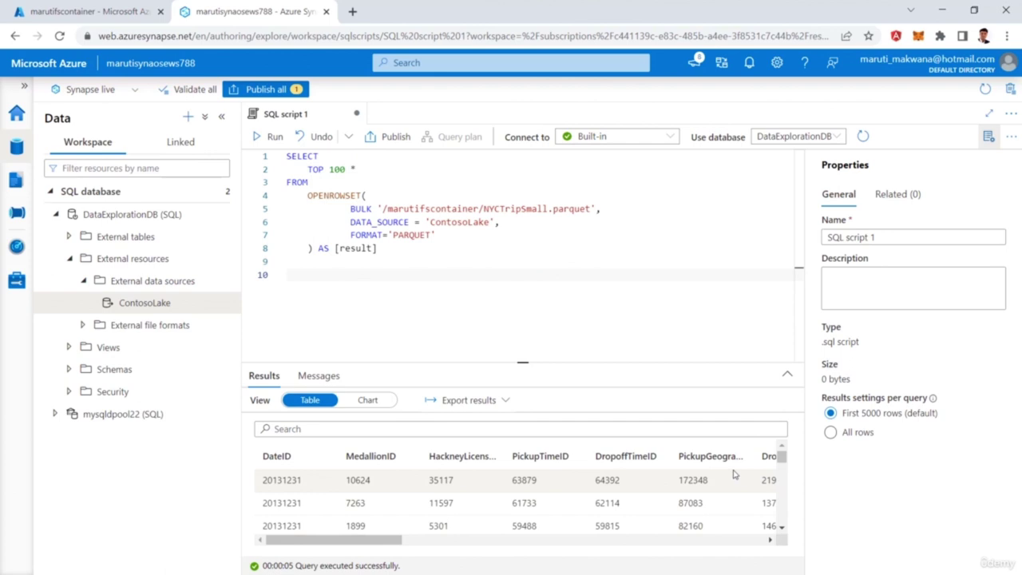
drag(779, 455, 779, 482)
drag(517, 362, 516, 297)
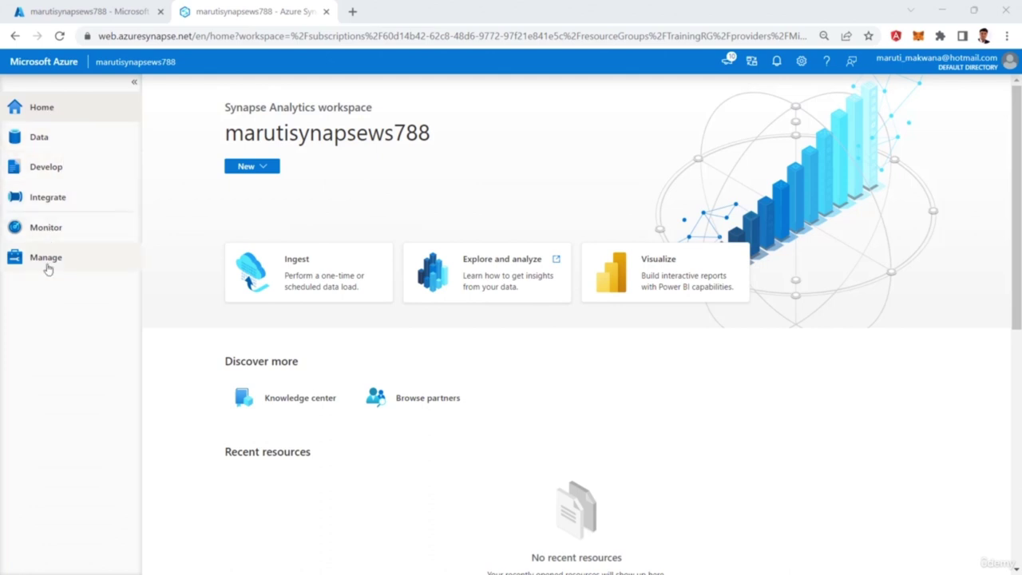
- Go to the empty Integrate hub and bring up its list of new resources
click(46, 200)
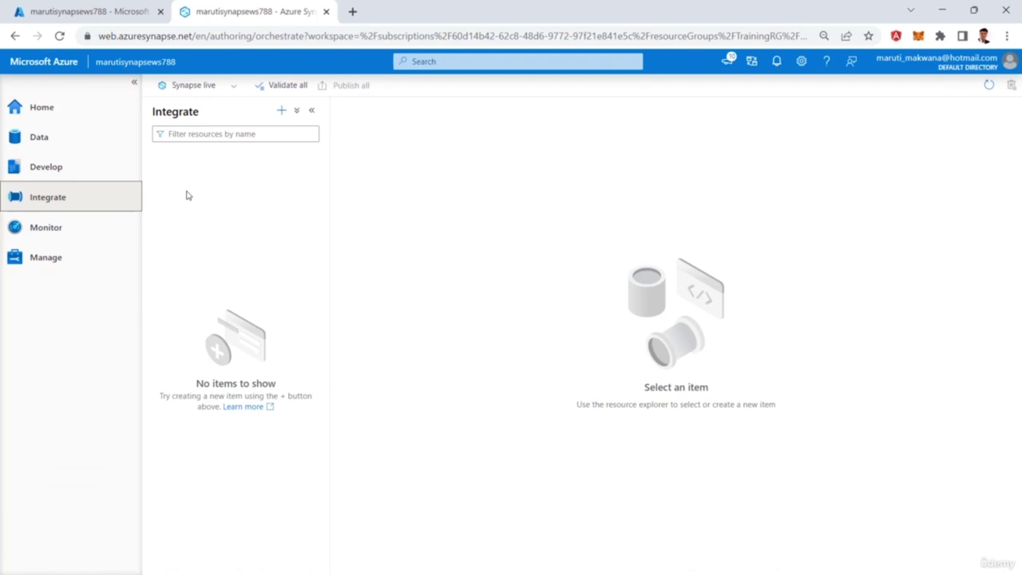
click(281, 111)
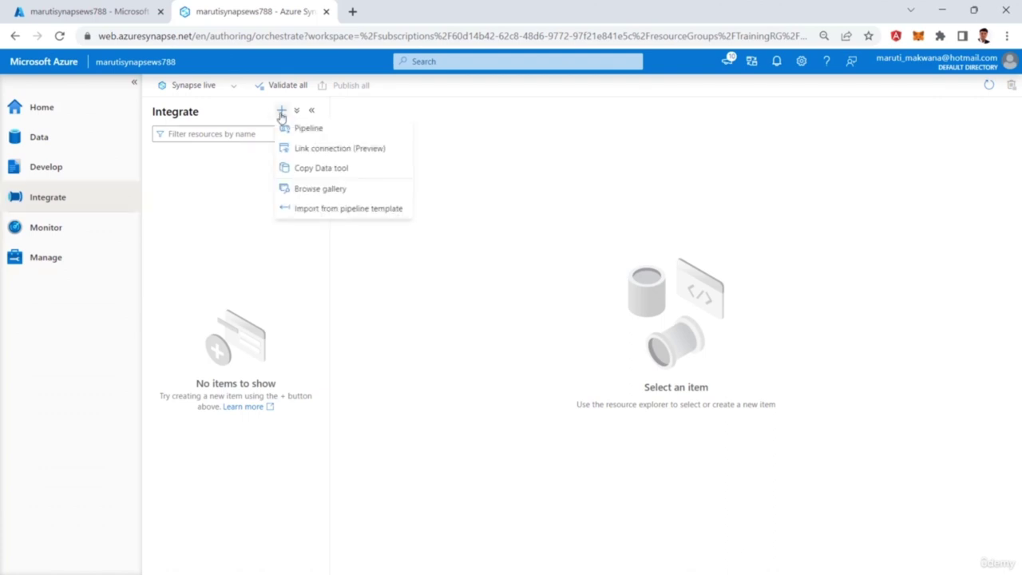
- Create a new pipeline, Pipeline 1, and expand its Move & transform activities
click(329, 132)
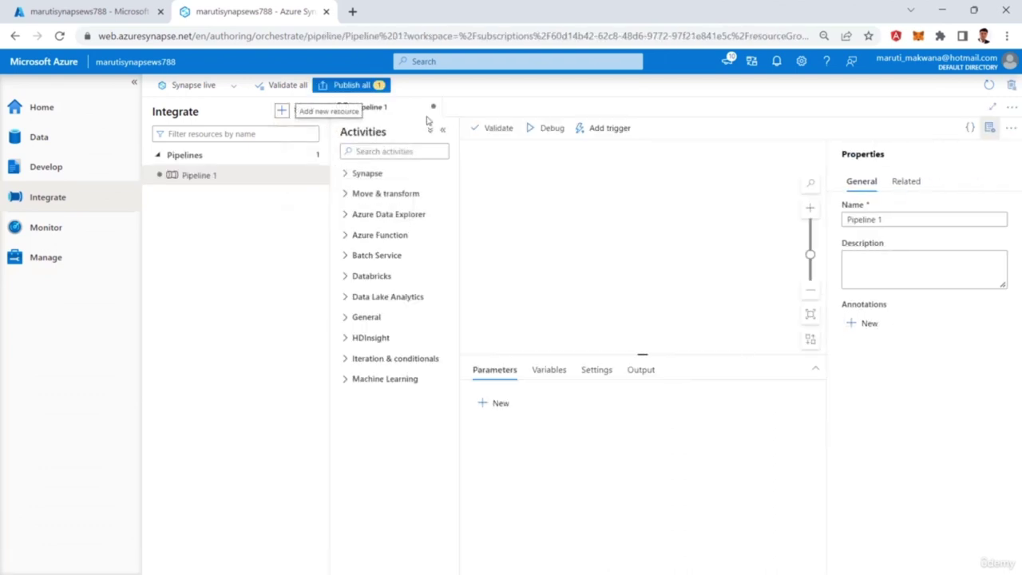
click(895, 218)
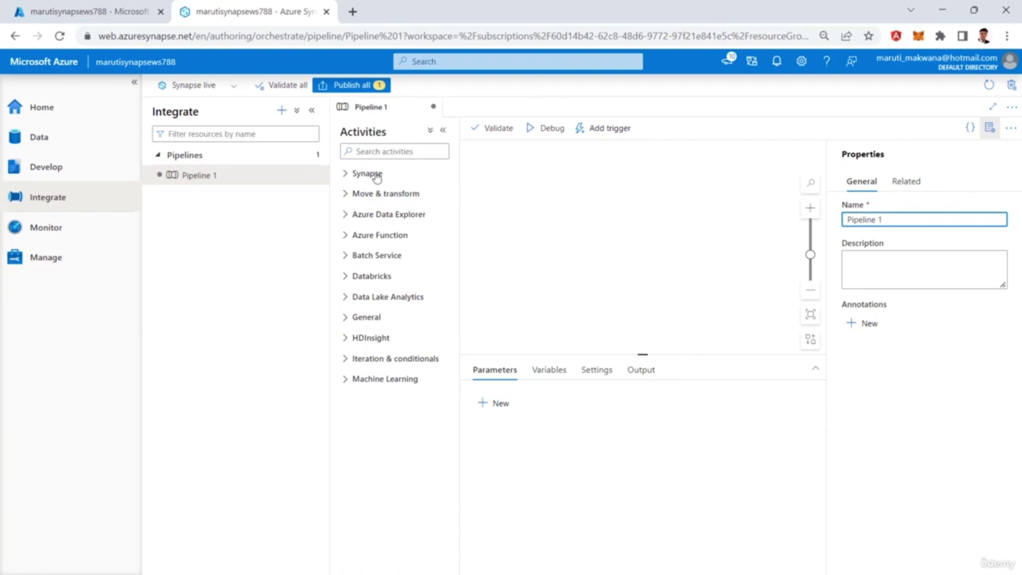
click(347, 196)
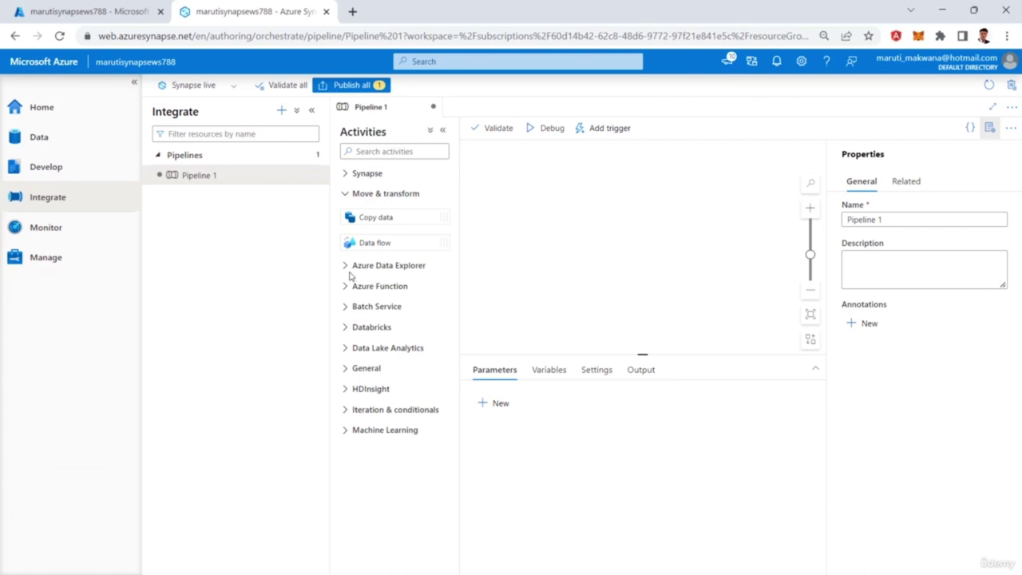
- Browse the Databricks, Batch Service and Azure Function activity groups, then hide the resources pane
click(347, 327)
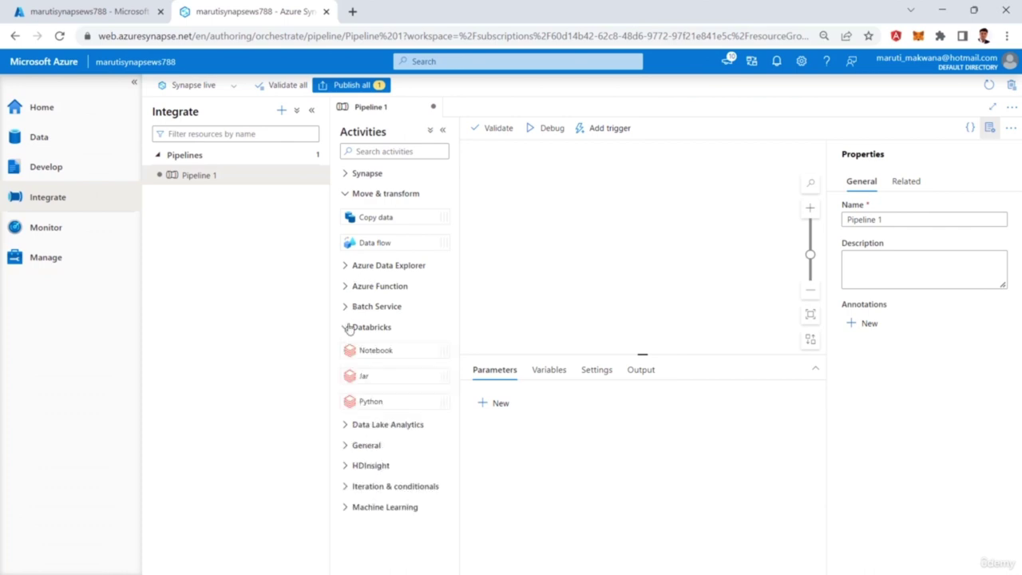
click(348, 307)
click(343, 289)
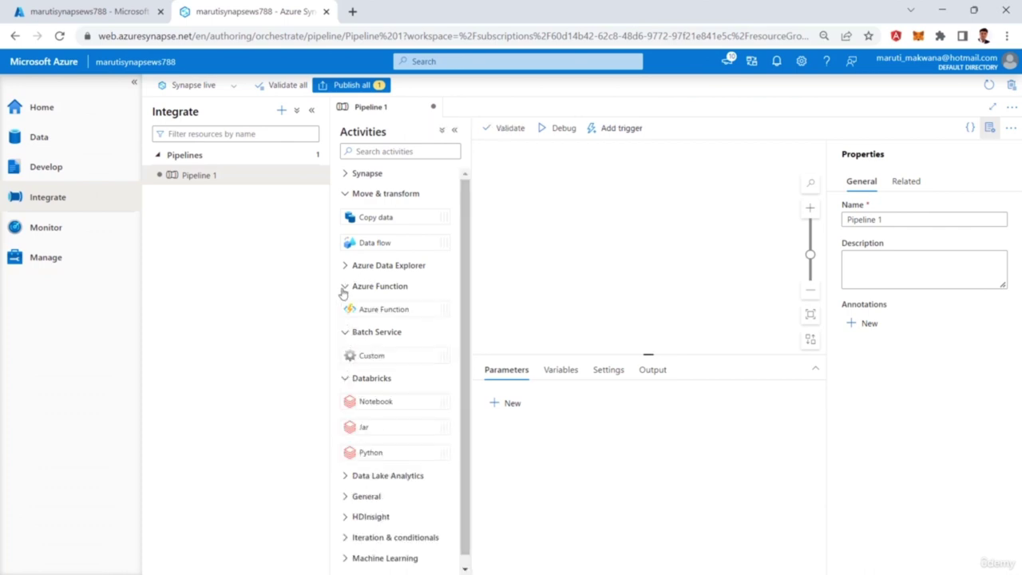
click(343, 289)
click(346, 307)
click(347, 327)
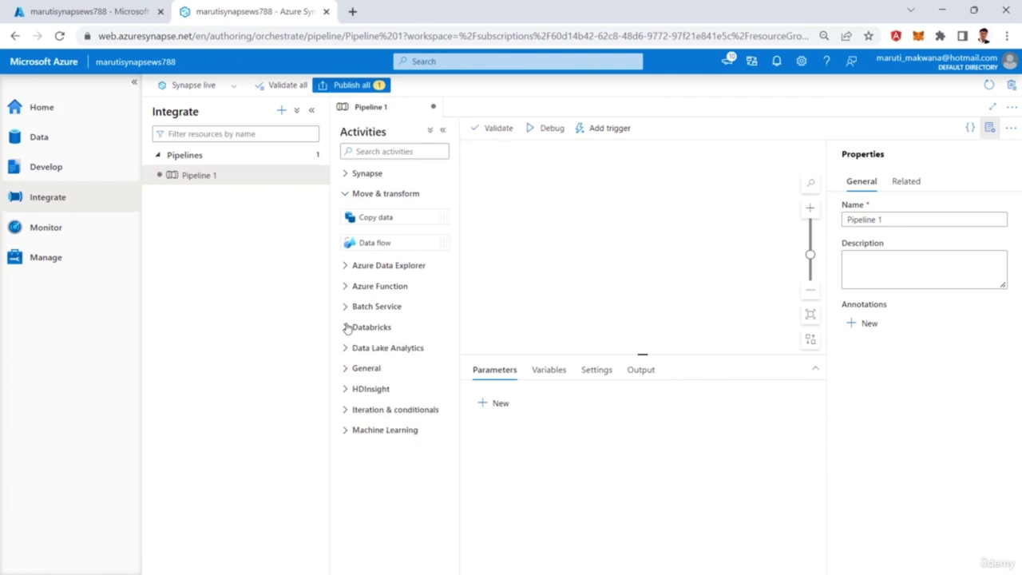
click(312, 111)
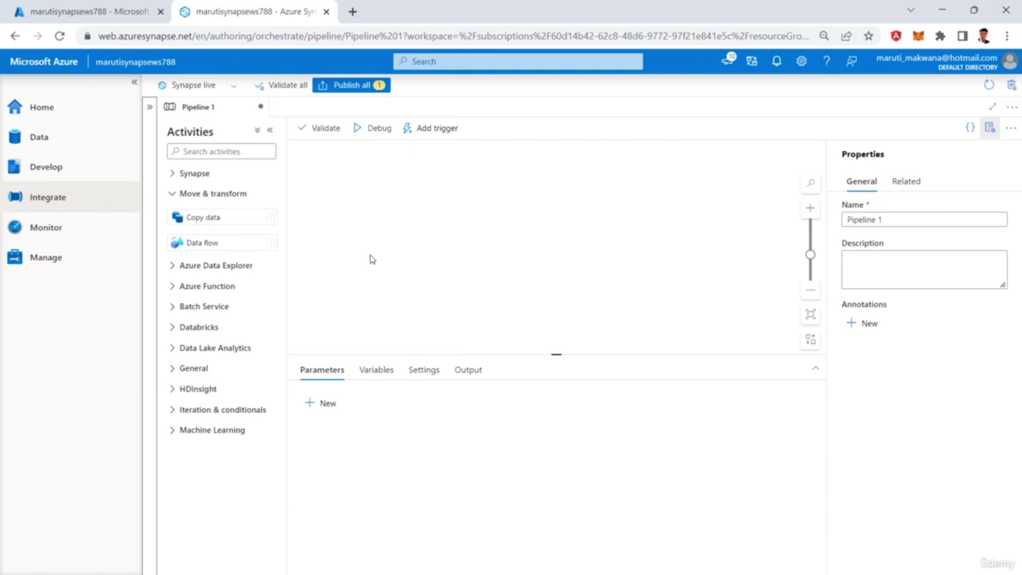
- Drop a Copy data activity onto Pipeline 1's canvas, then switch to the Manage hub
drag(214, 217, 441, 292)
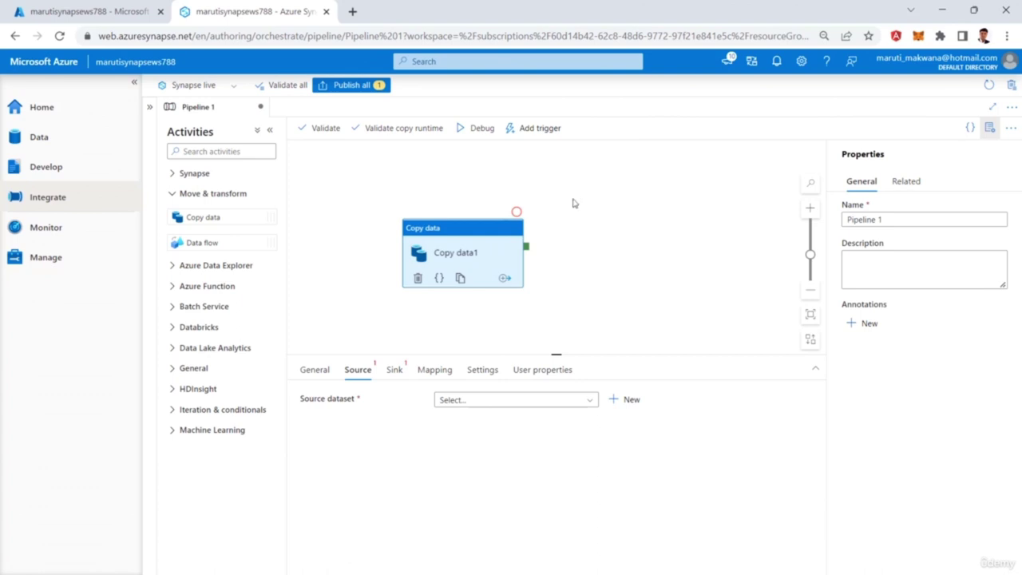
click(49, 263)
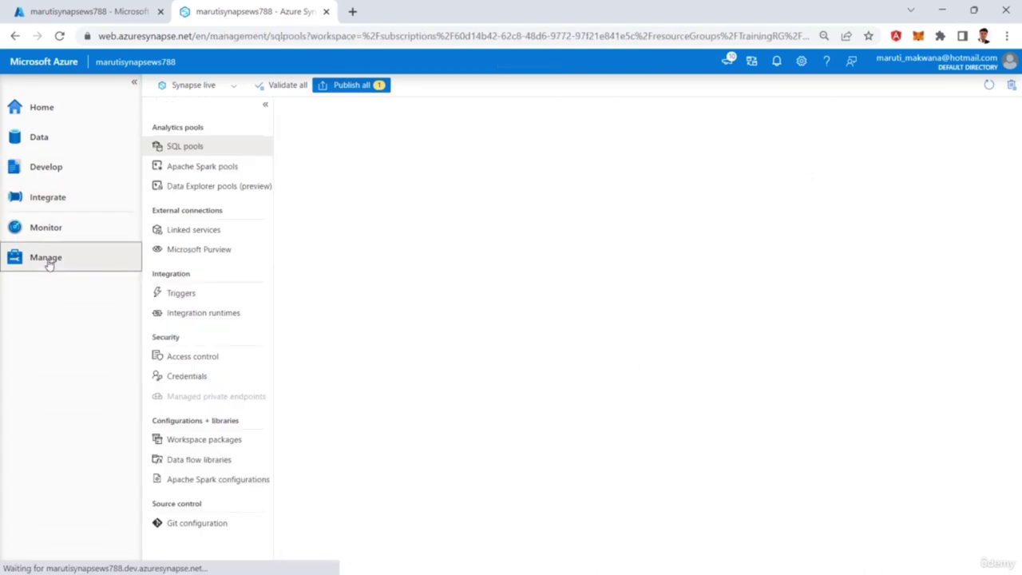
- Browse Compute connectors for a new linked service, cancel, view Git configuration, and return to Integrate
click(185, 234)
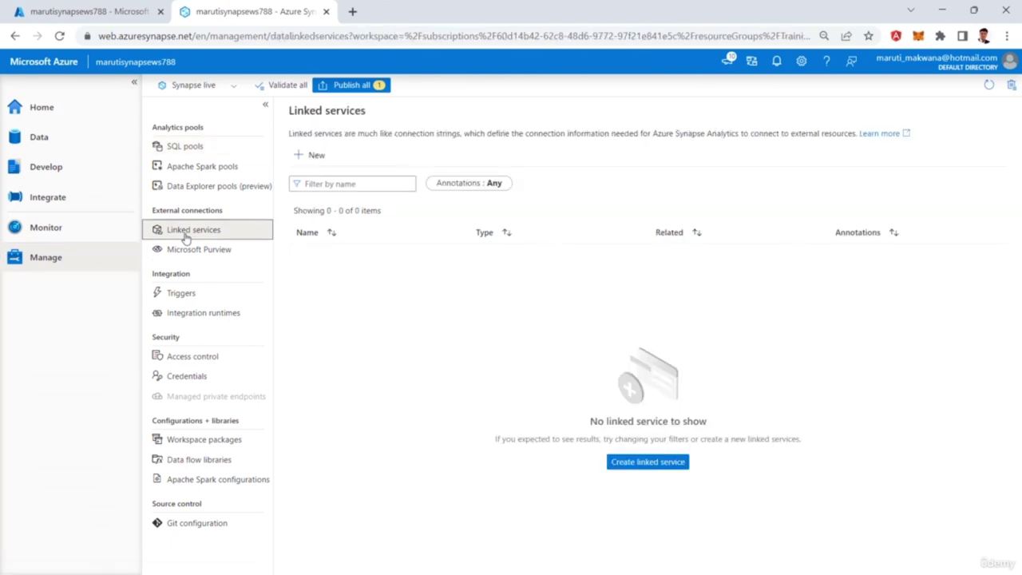
click(316, 159)
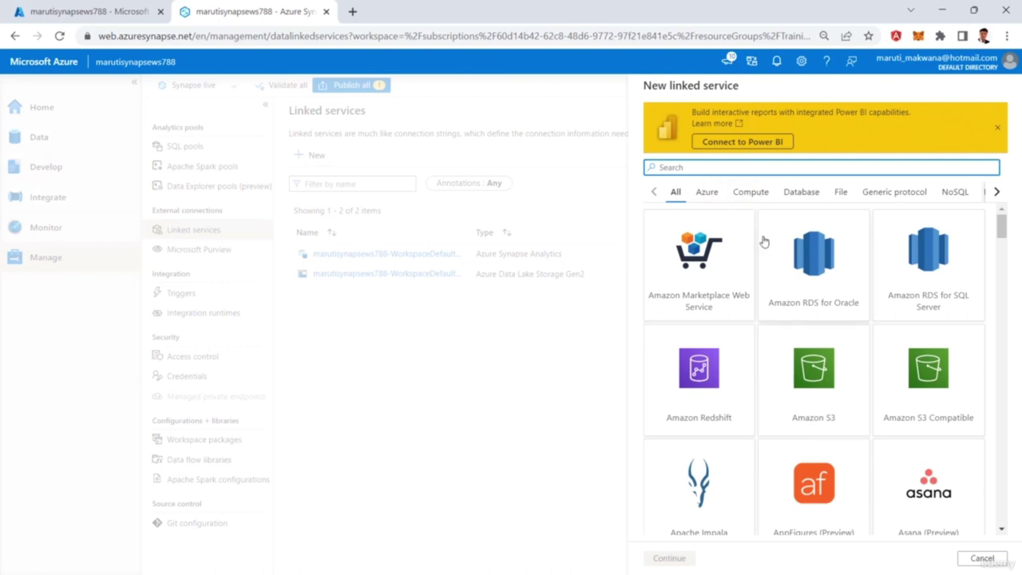
scroll(750, 358, down, 5)
scroll(751, 360, up, 5)
scroll(829, 407, down, 3)
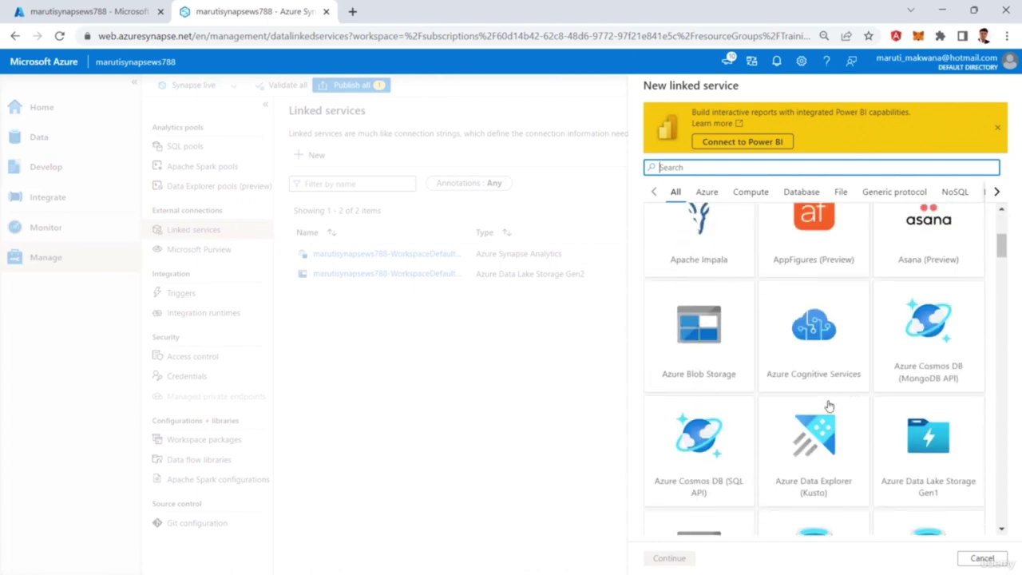
scroll(829, 406, up, 3)
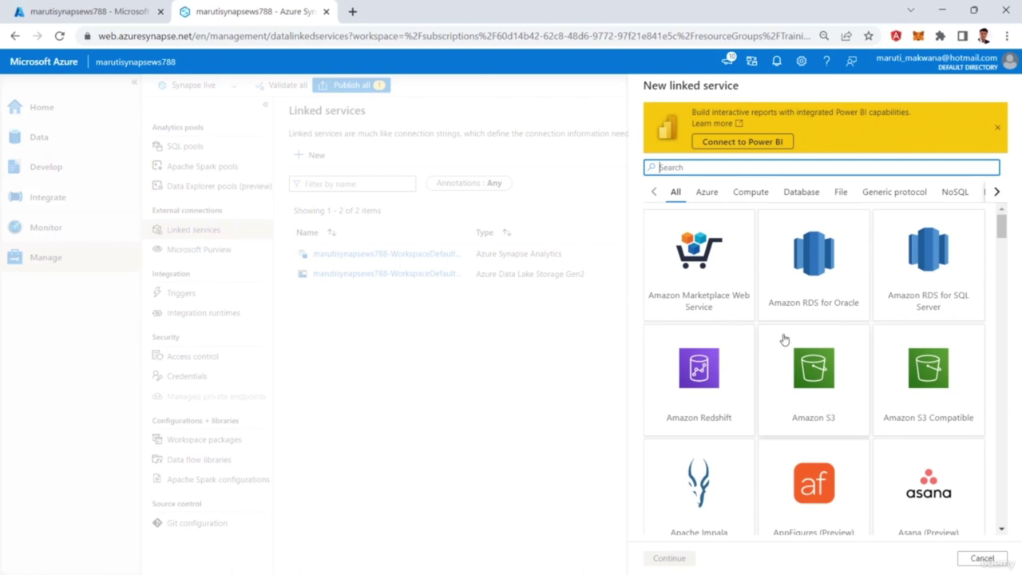
click(752, 195)
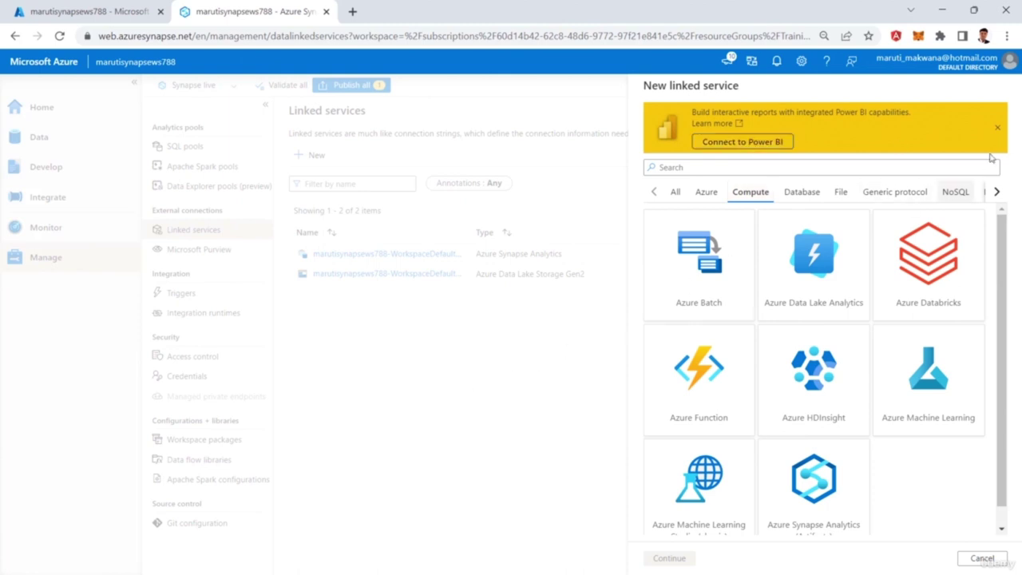
click(983, 558)
click(182, 525)
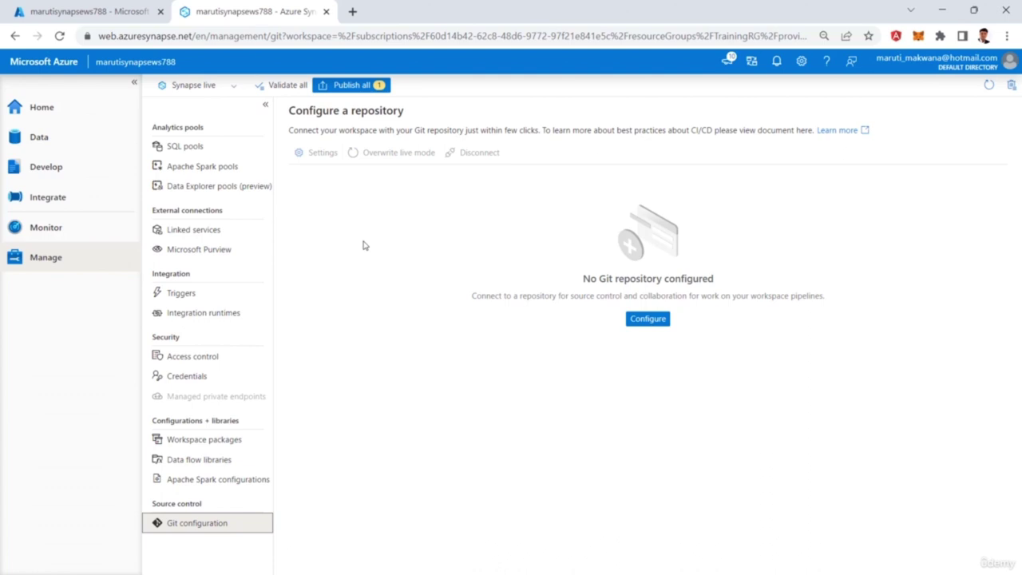
click(44, 198)
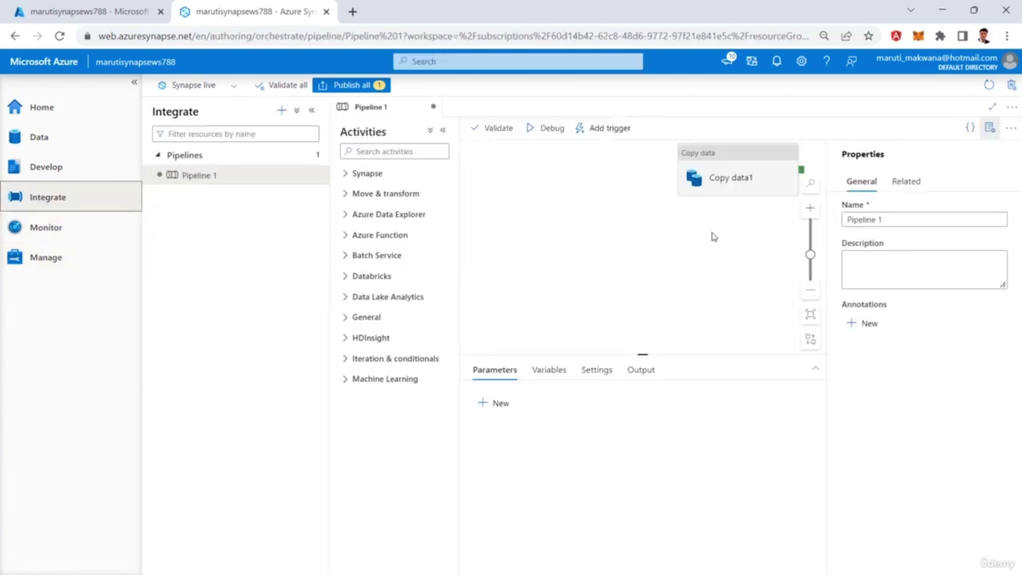
- Delete the Copy data1 activity from Pipeline 1's canvas and hide the resources pane
drag(741, 160, 623, 215)
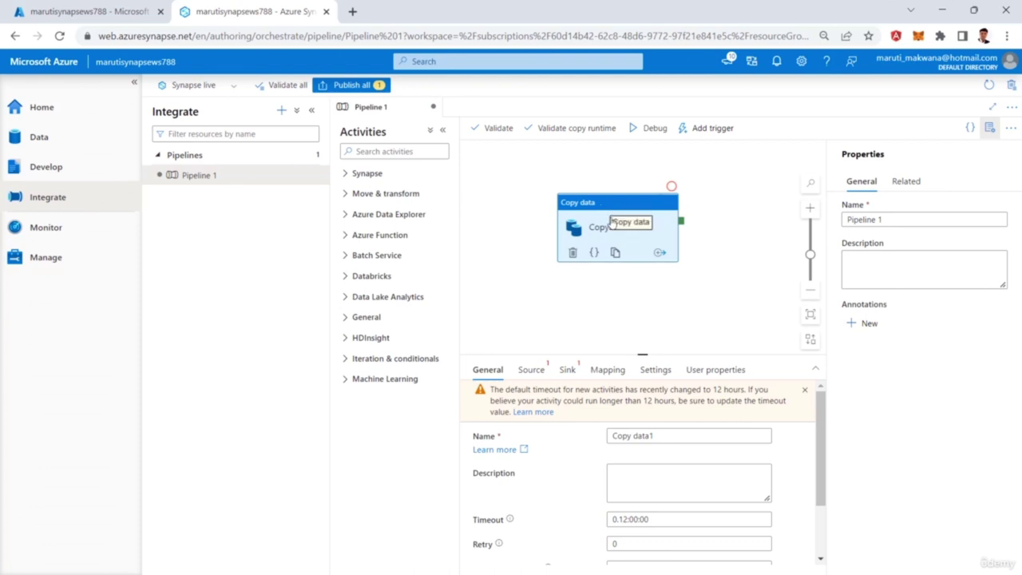
drag(609, 205, 610, 218)
key(Delete)
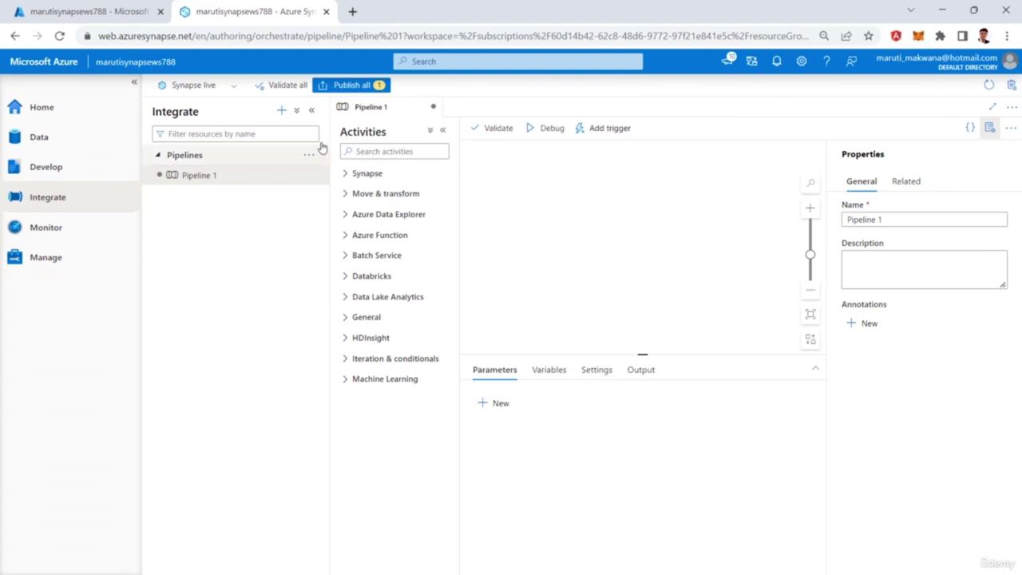
click(312, 109)
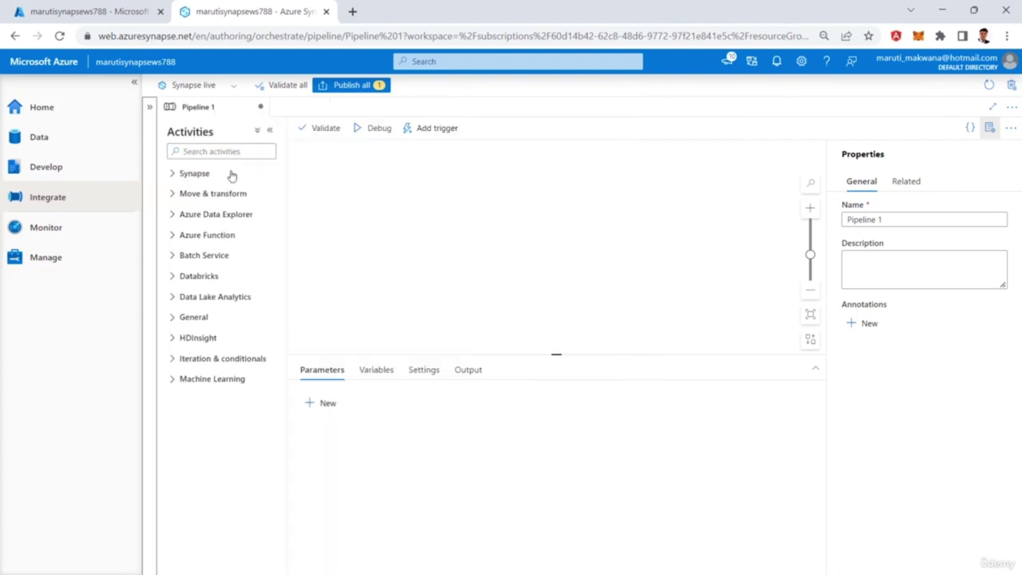
- Add a Notebook activity, Notebook1, from the Synapse group to the canvas and show its Settings
click(174, 176)
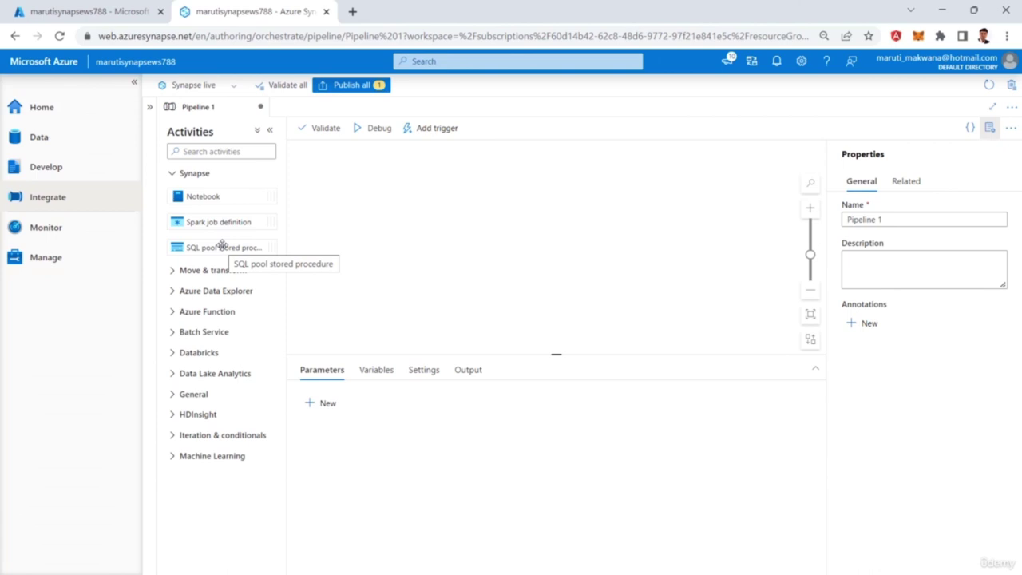
drag(228, 196, 482, 209)
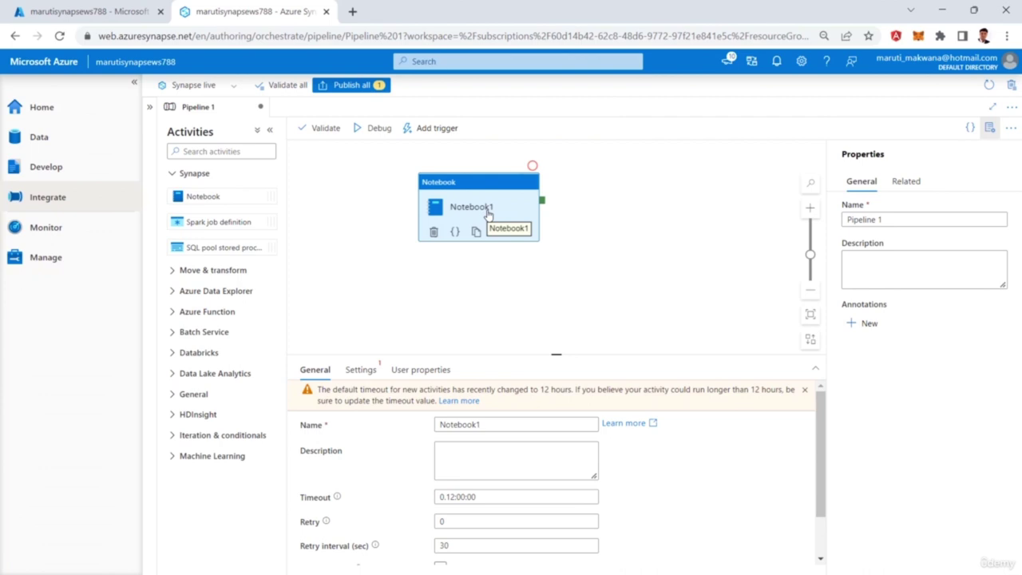
click(173, 352)
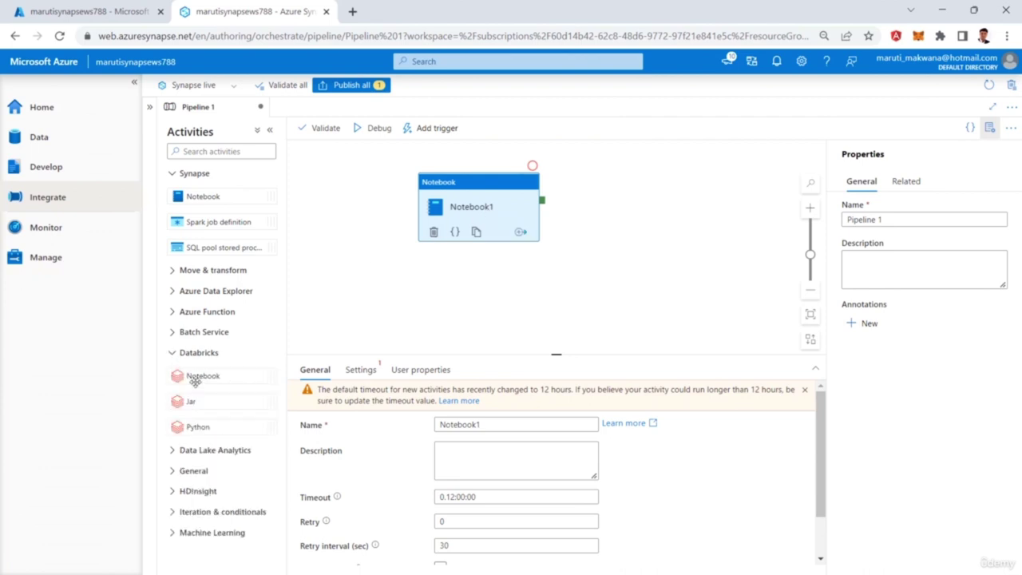
click(171, 352)
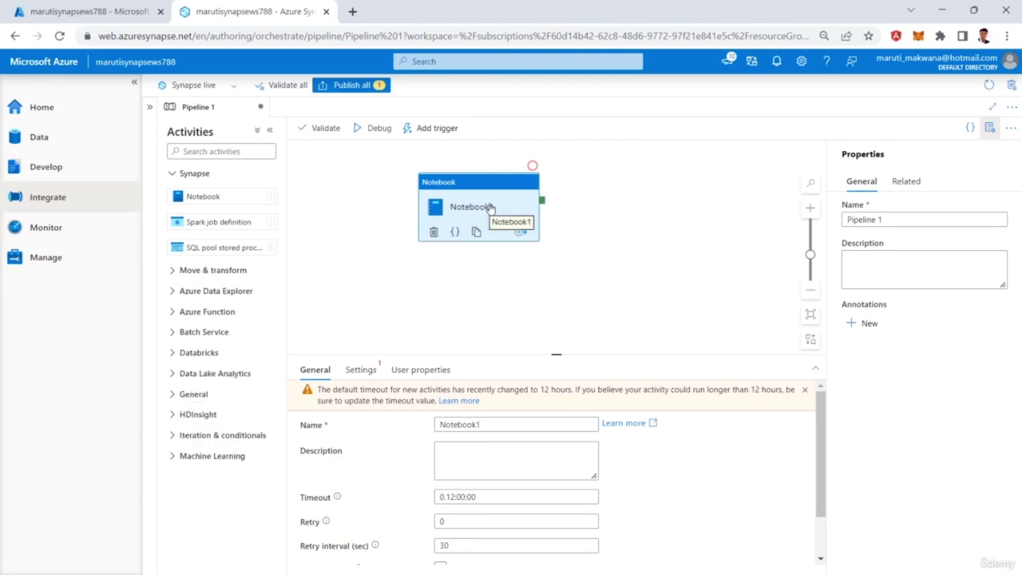
click(356, 373)
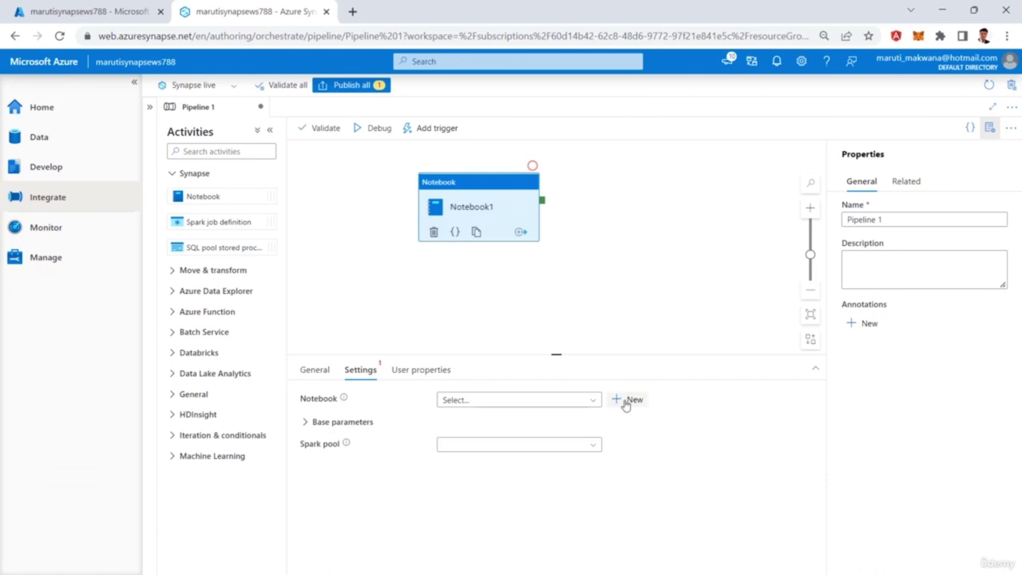
- Expand Notebook1's Base parameters, then open the Manage hub's Git configuration page
click(337, 423)
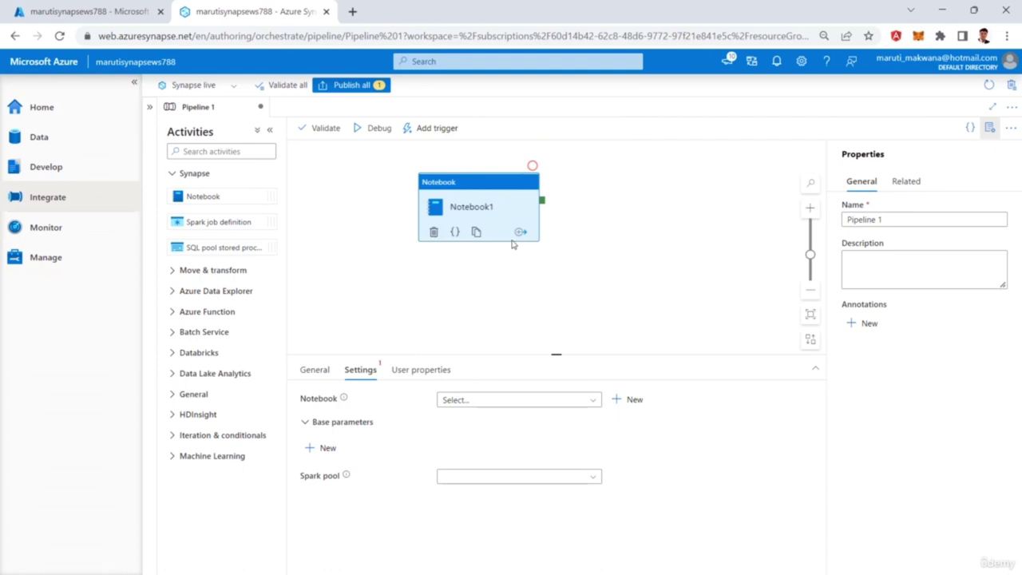
click(57, 263)
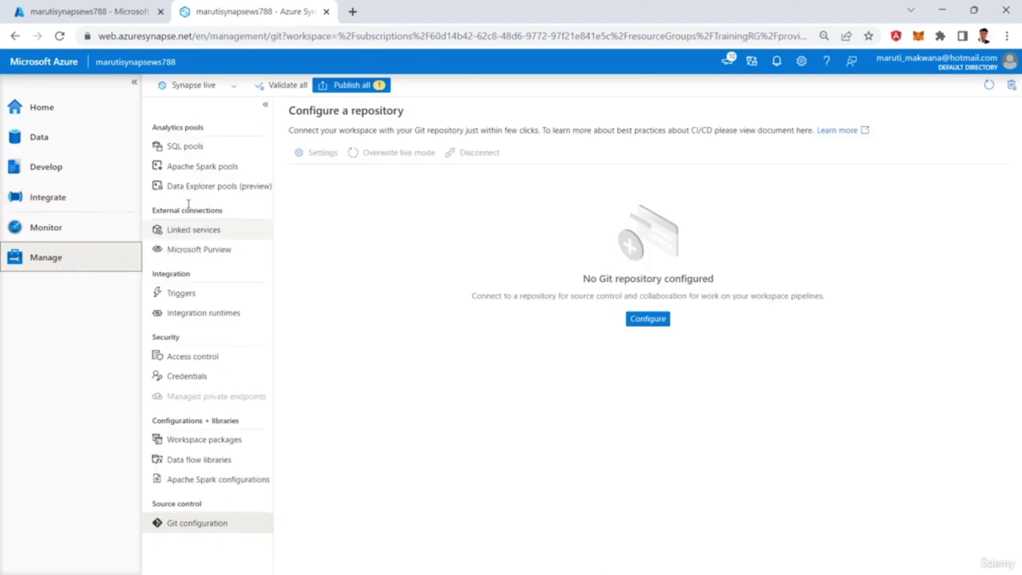
- Go from Linked services back to Pipeline 1 and move Notebook1 toward the canvas centre
click(183, 232)
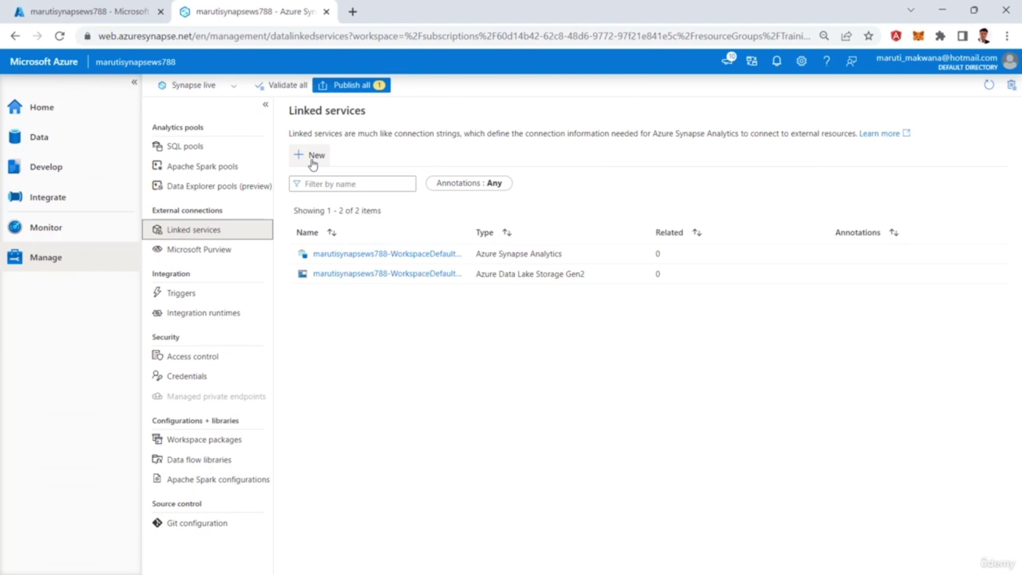
click(48, 202)
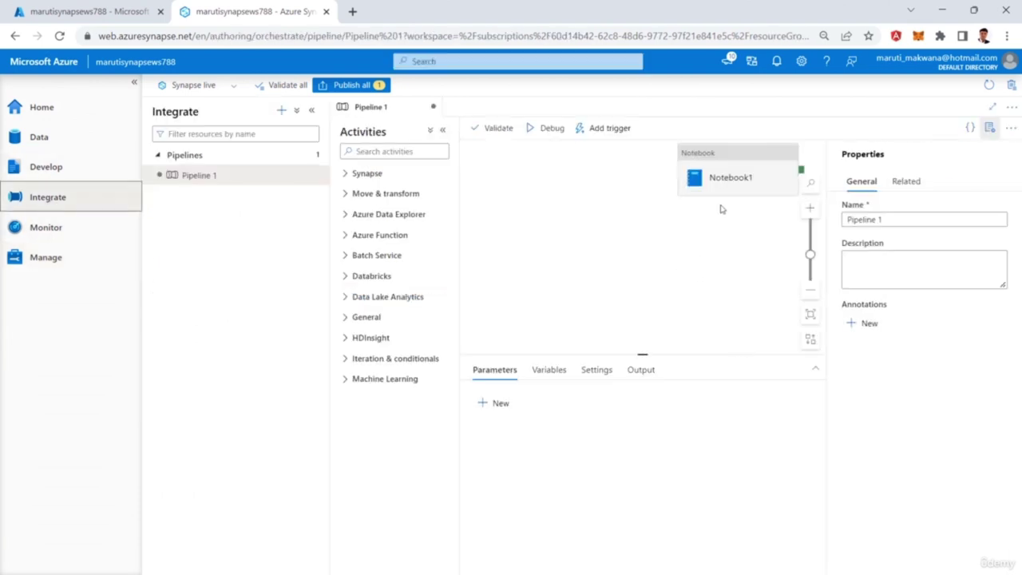
drag(743, 153, 664, 206)
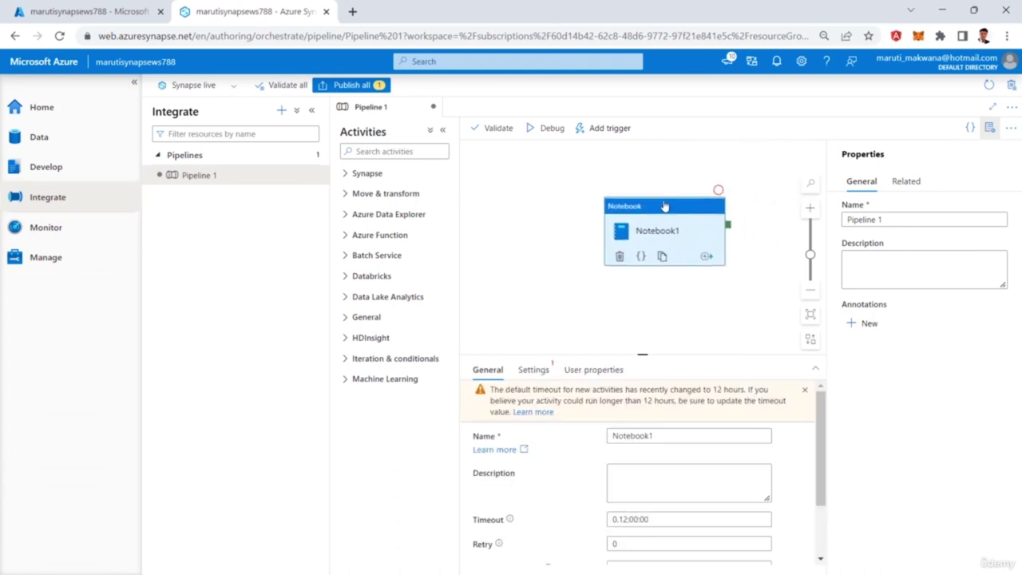
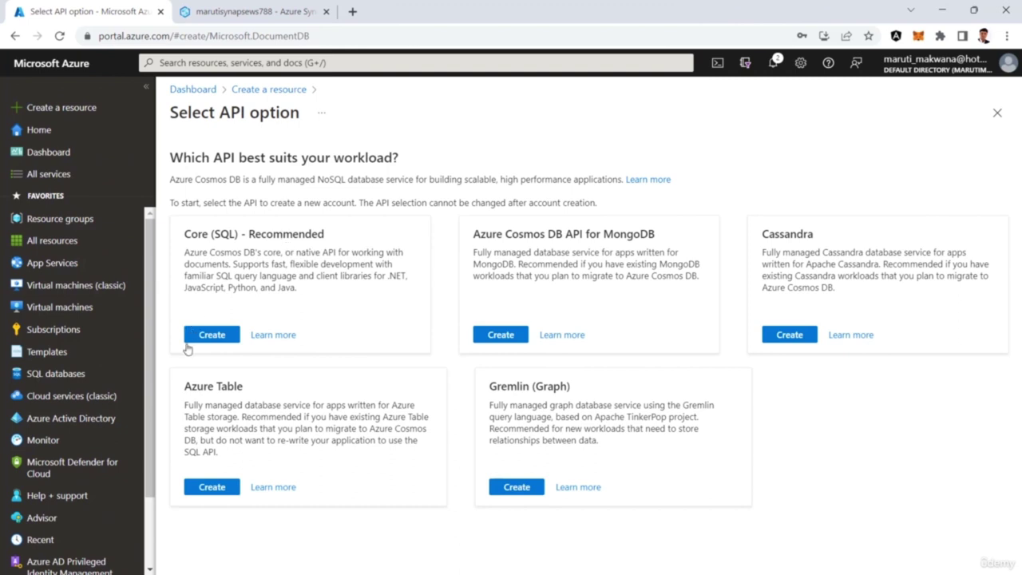
- Start a Core (SQL) Cosmos DB account in the Visual Studio Enterprise subscription and TrainingRG, entering an account name
click(209, 336)
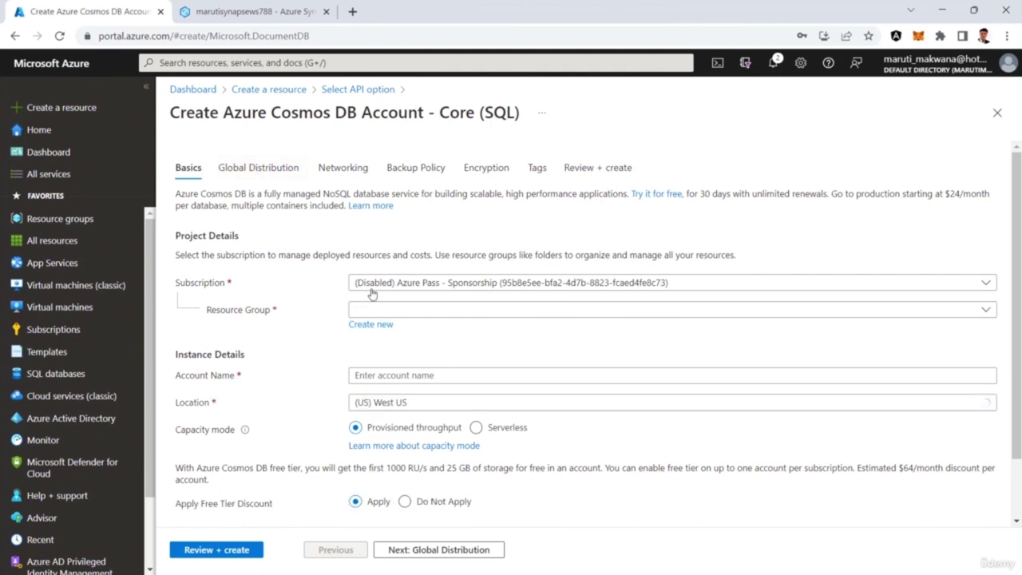
click(359, 285)
click(594, 399)
click(408, 313)
click(615, 469)
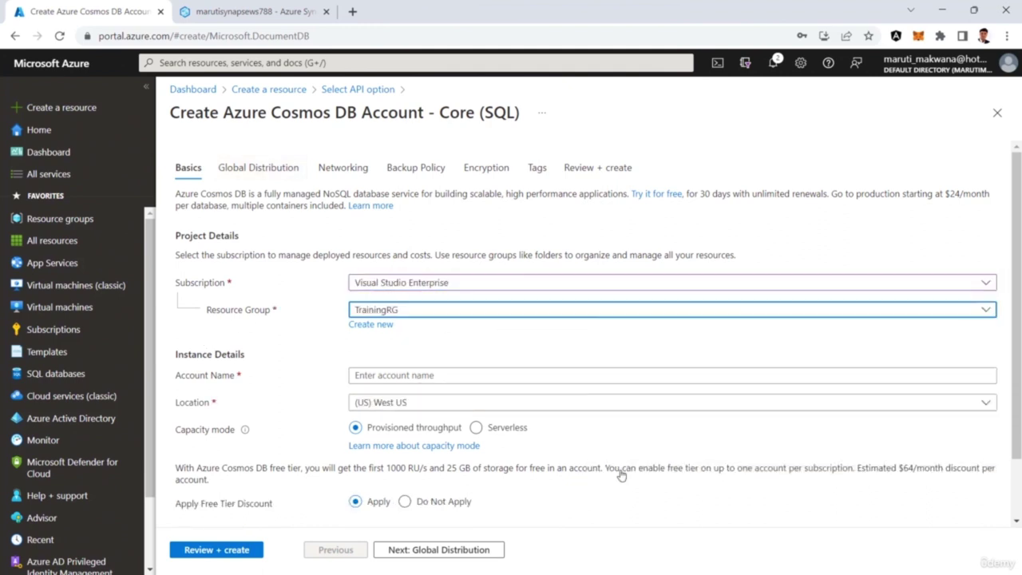
scroll(456, 342, down, 1)
click(388, 301)
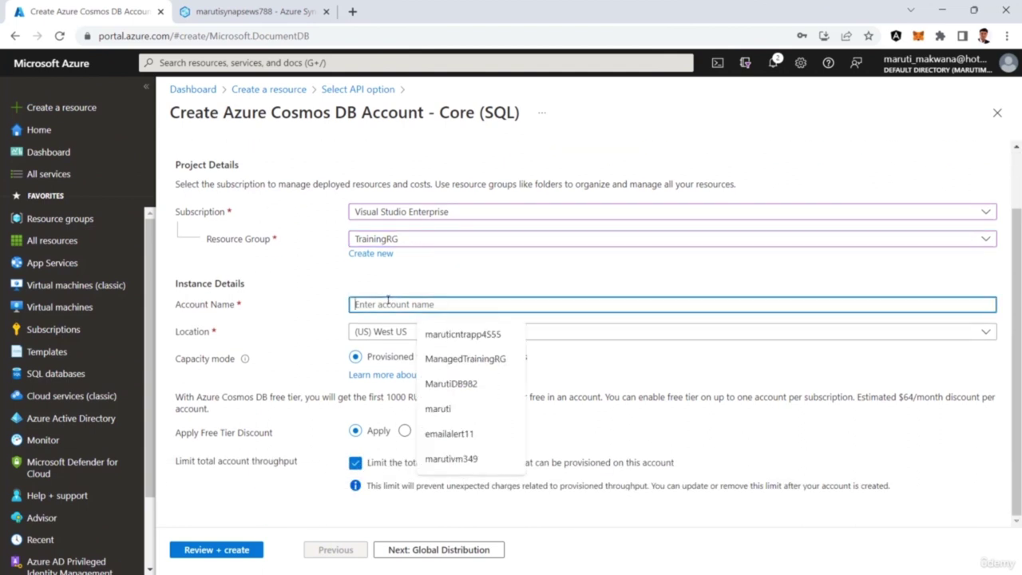
text(cosmosdbaccount)
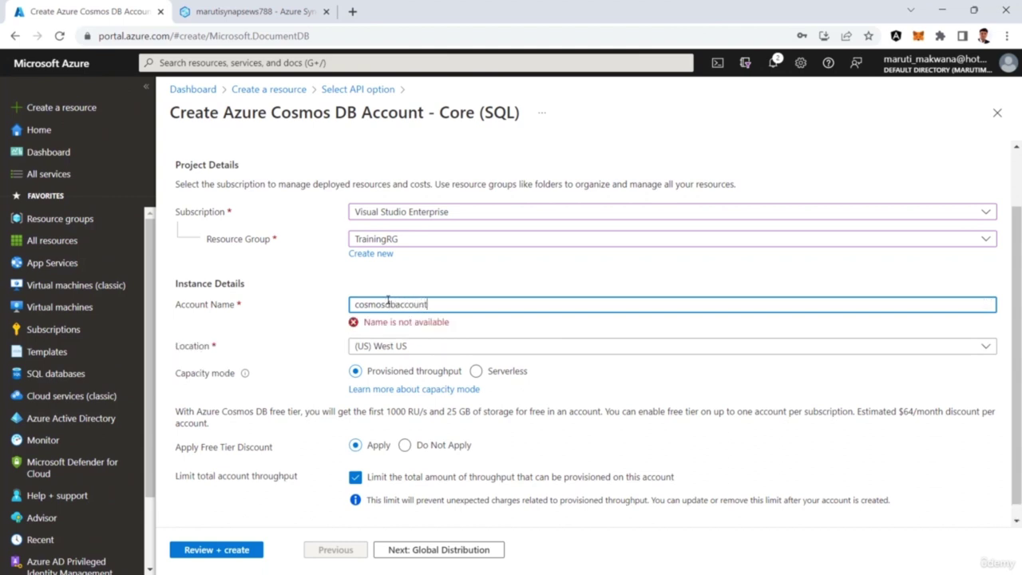
text(maruti)
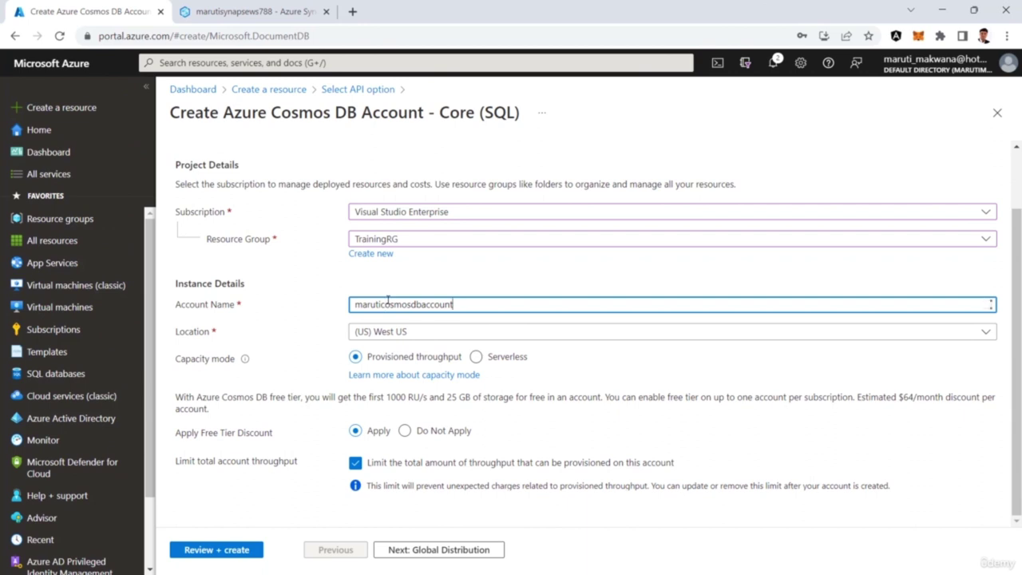
text(12)
- Set the location to East US and decline the free tier discount, then review and create the account
click(392, 339)
click(392, 339)
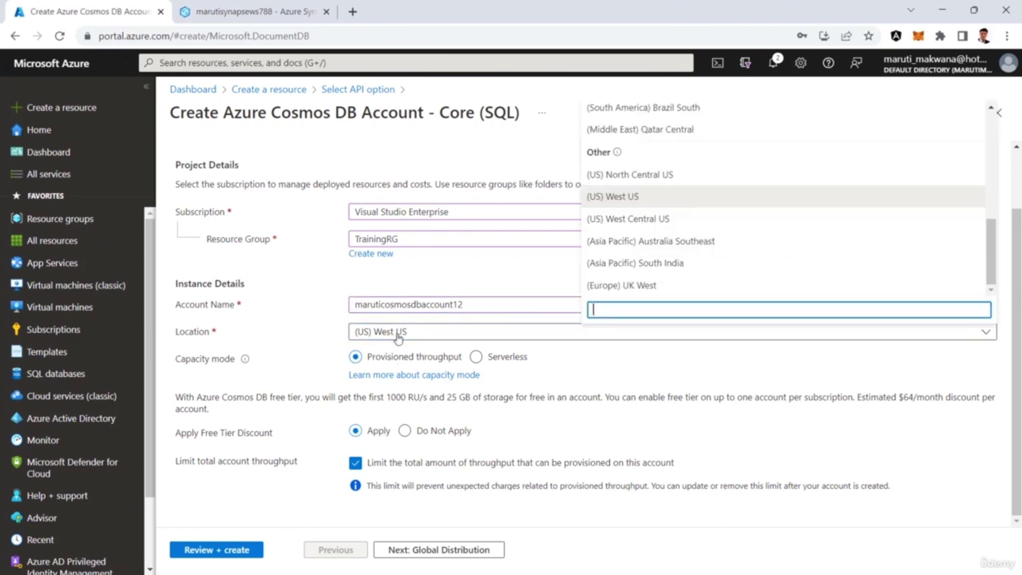
scroll(639, 172, up, 2)
scroll(639, 172, up, 3)
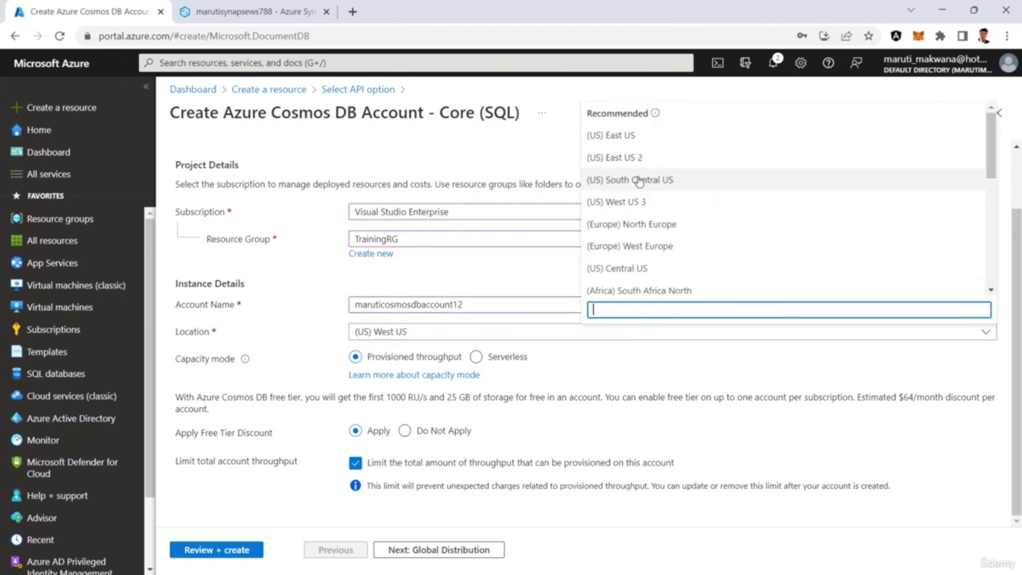
click(644, 135)
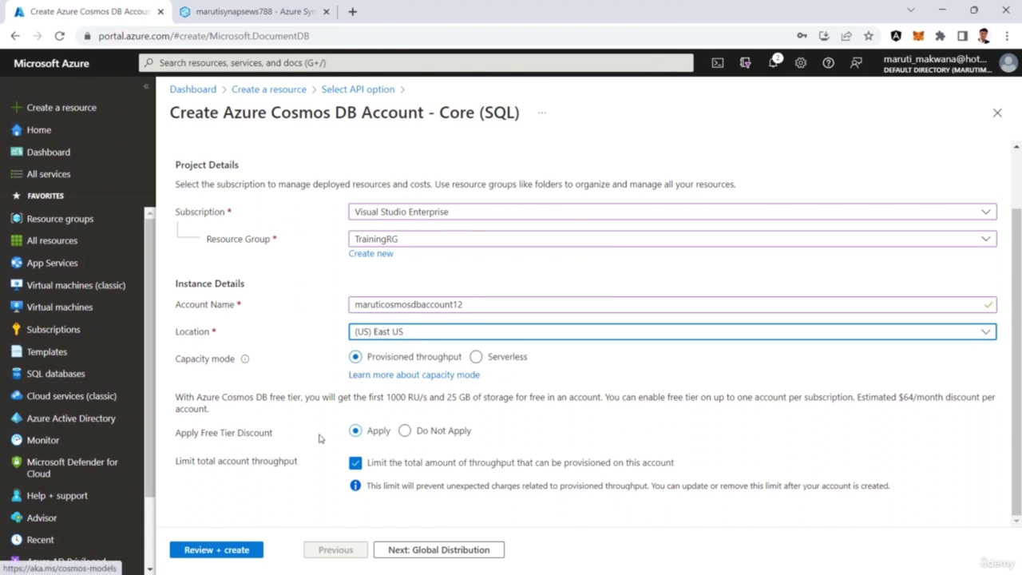
click(405, 431)
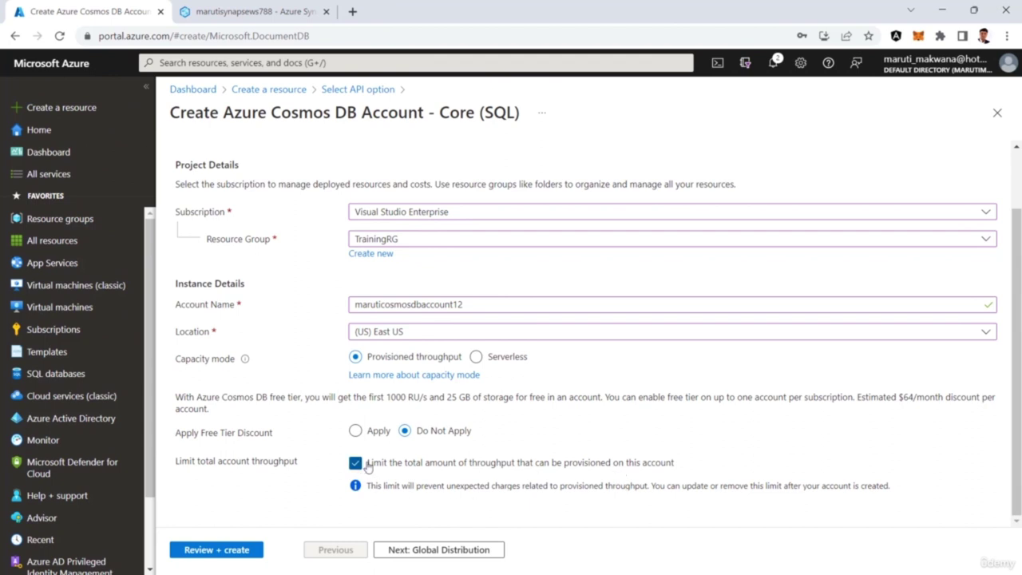
click(228, 555)
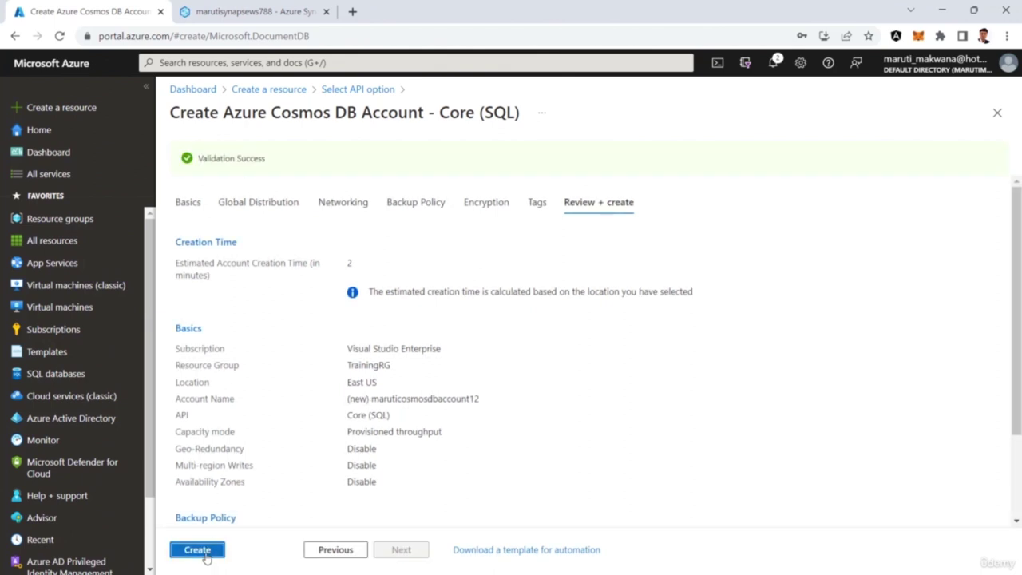
click(204, 552)
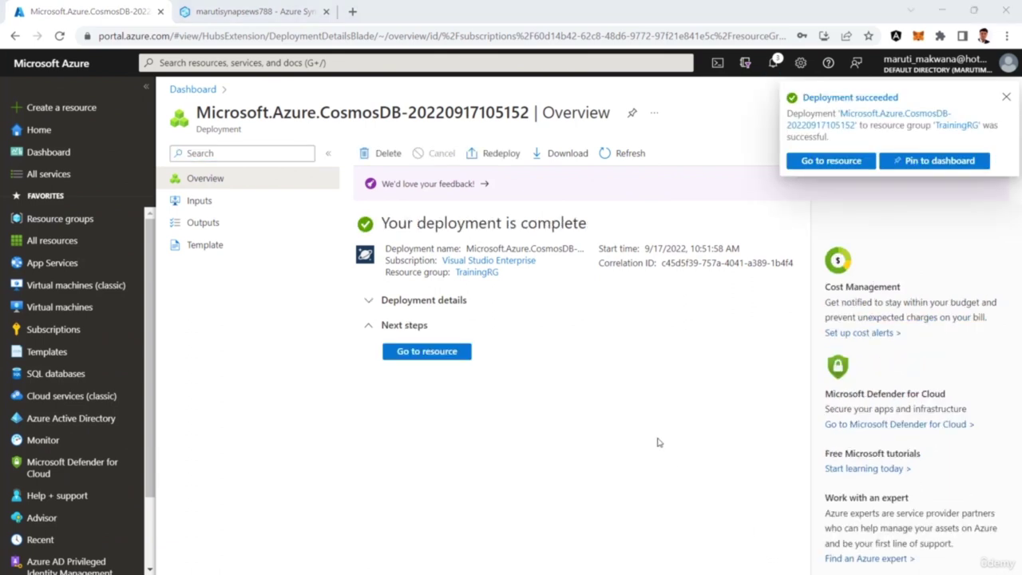
- Go from the deployed account through Quick start to Data Explorer and close the welcome introduction
click(452, 354)
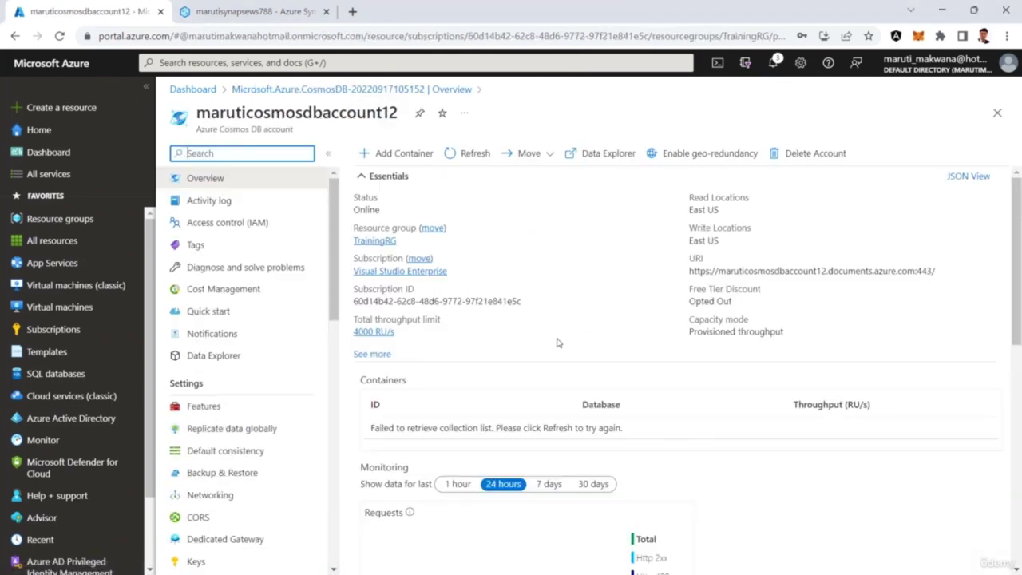
click(209, 311)
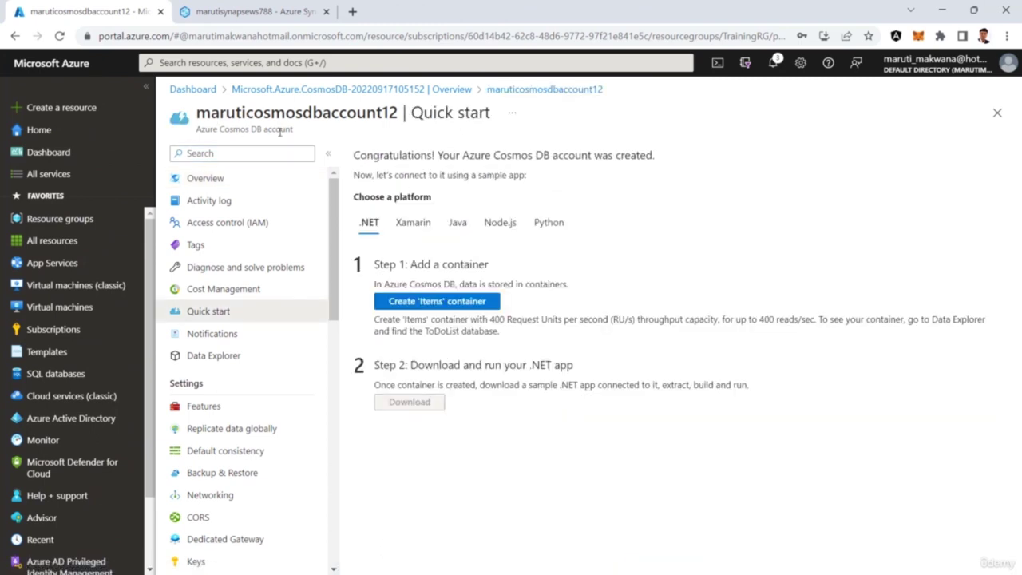
click(228, 361)
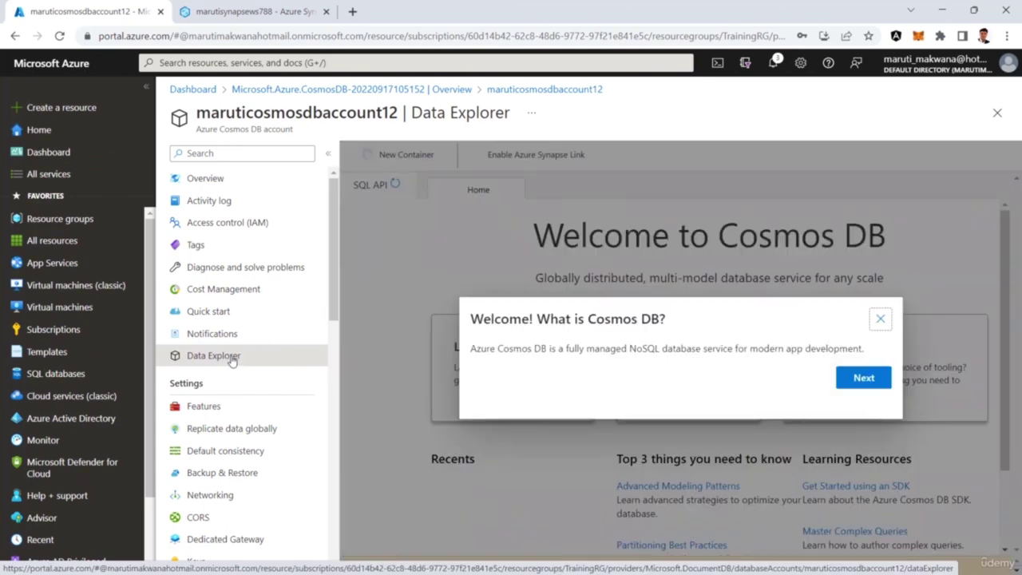
click(880, 202)
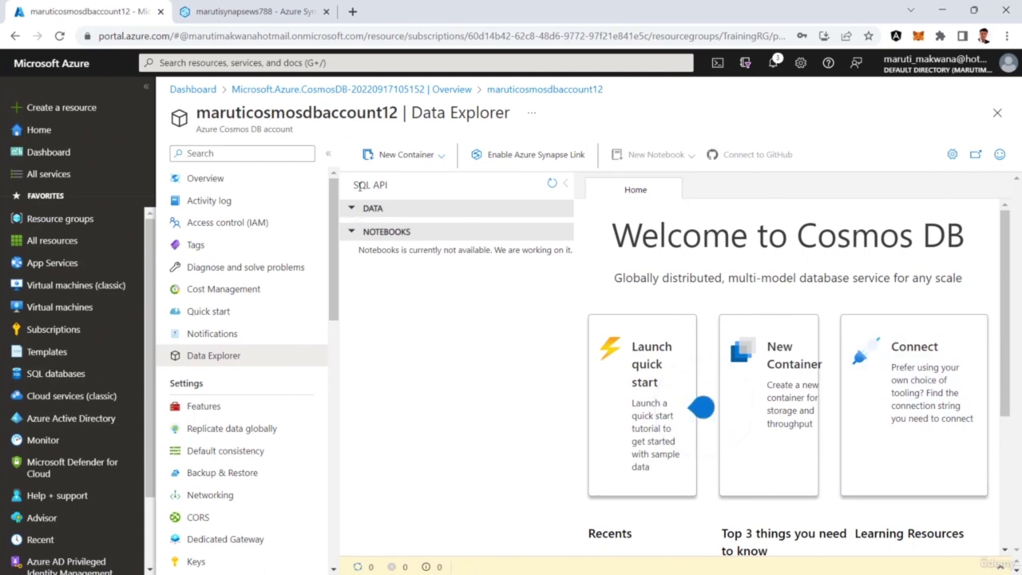
drag(354, 184, 391, 187)
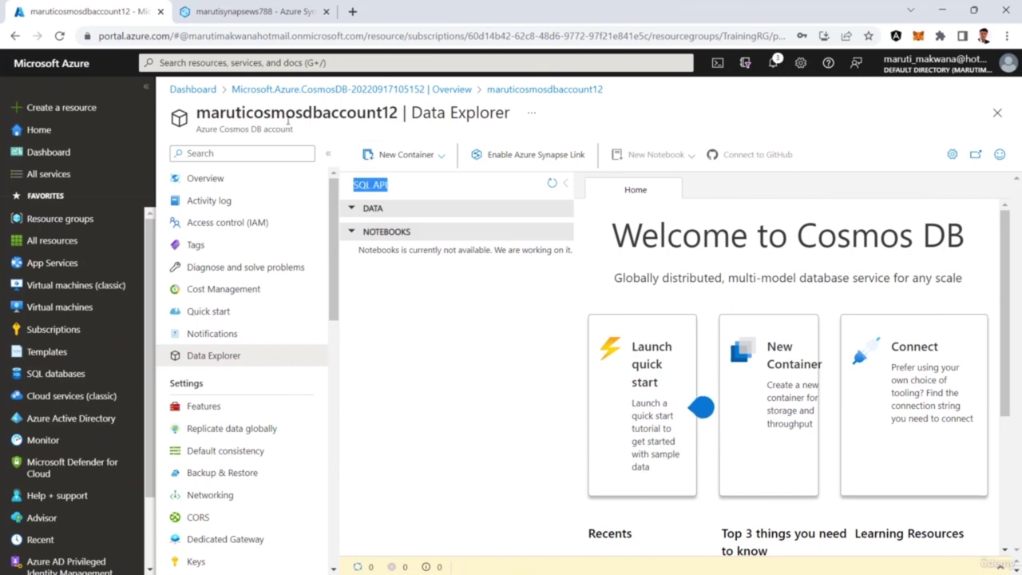
click(377, 190)
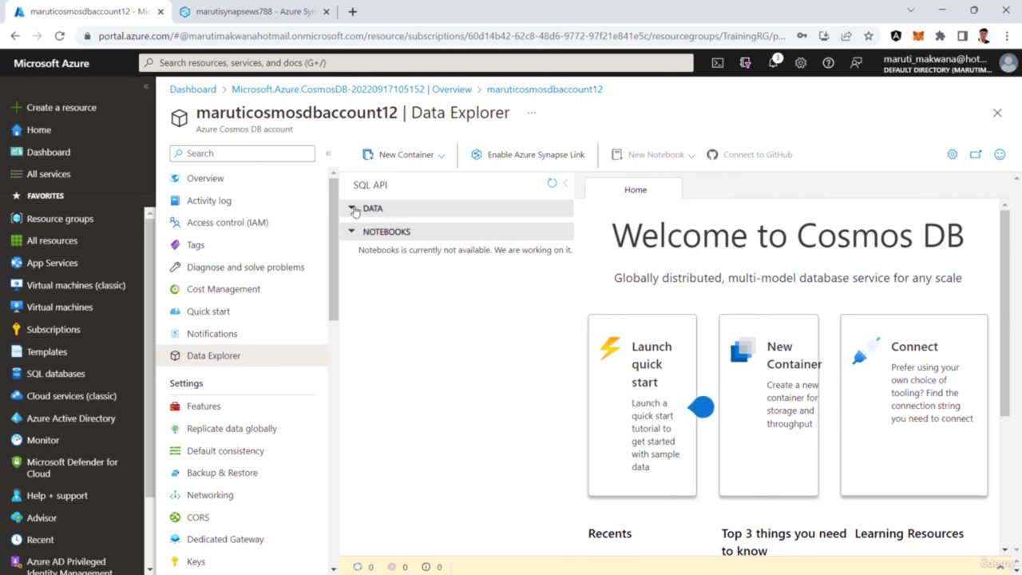
- Add a new database 'LearningDB' from the New Container menu with Manual throughput of 400 RU/s
click(443, 158)
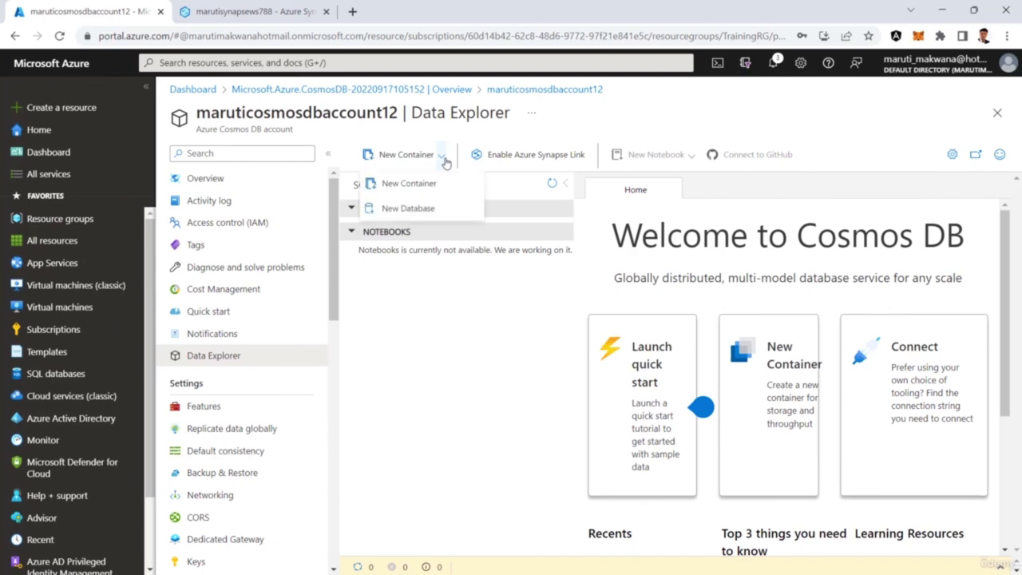
click(407, 209)
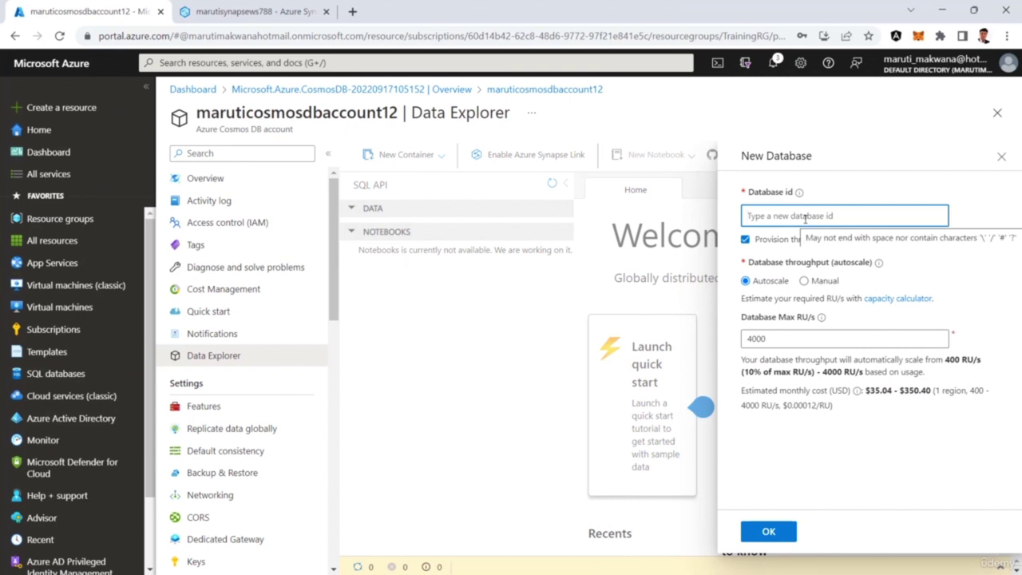
text(Le)
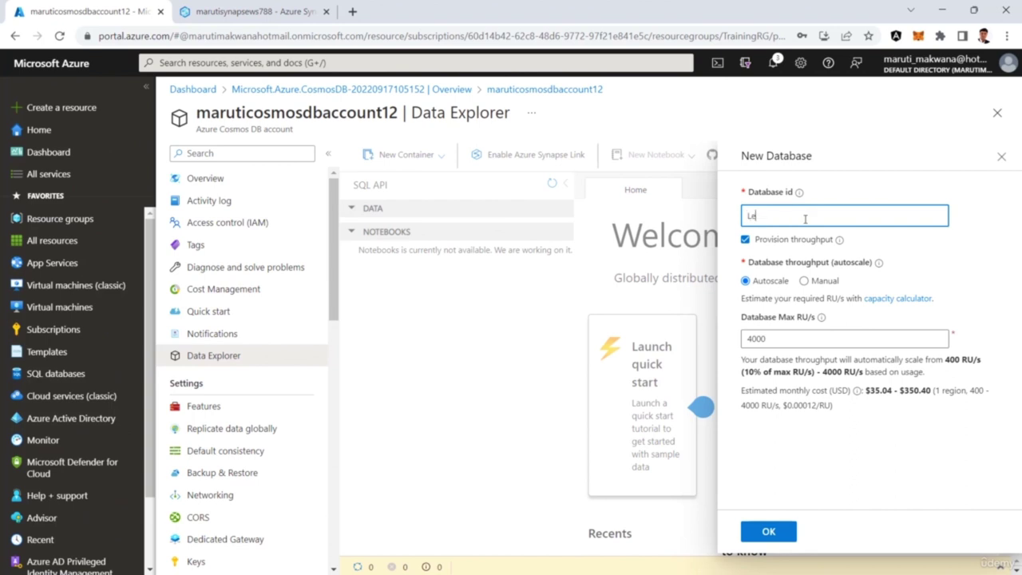
text(arningDB)
click(804, 281)
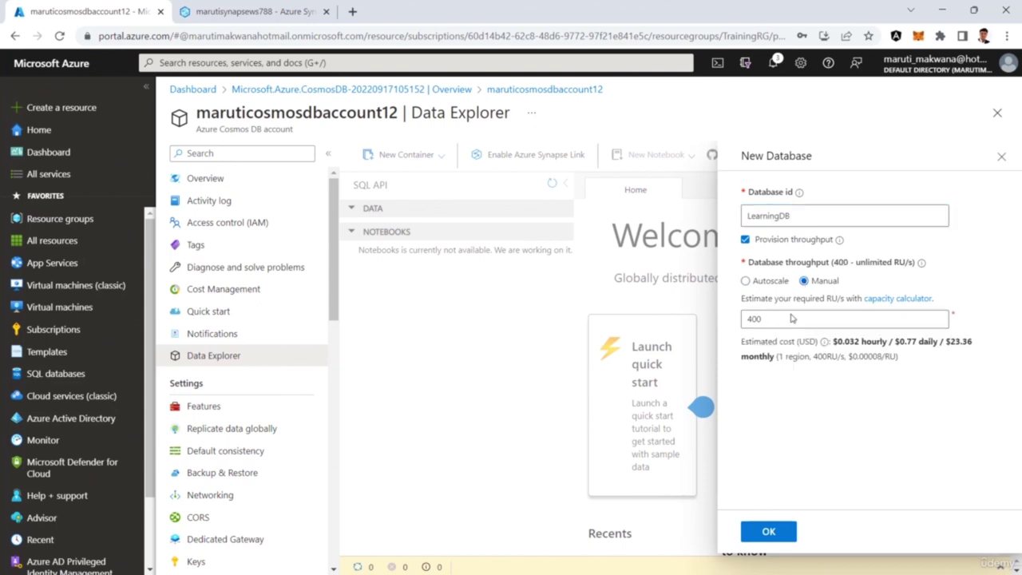
click(760, 323)
click(771, 533)
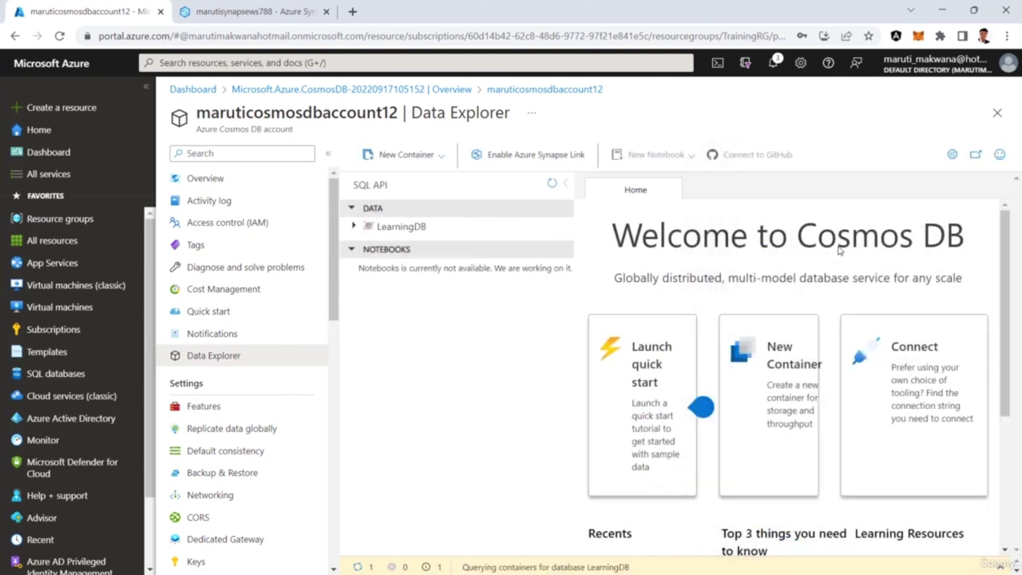
- From LearningDB's actions menu, add container 'students', keeping the default /id partition key
click(355, 228)
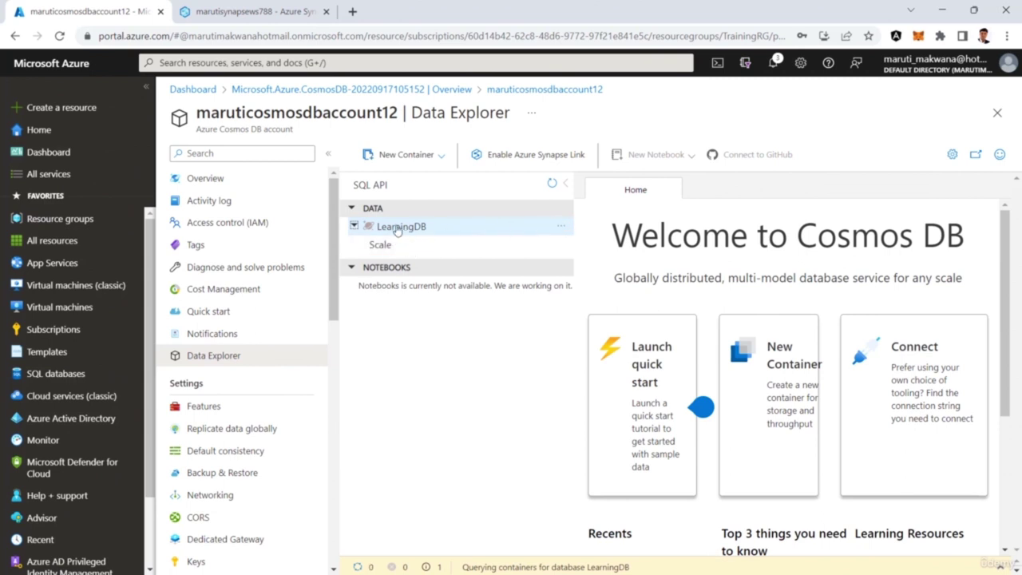
click(561, 228)
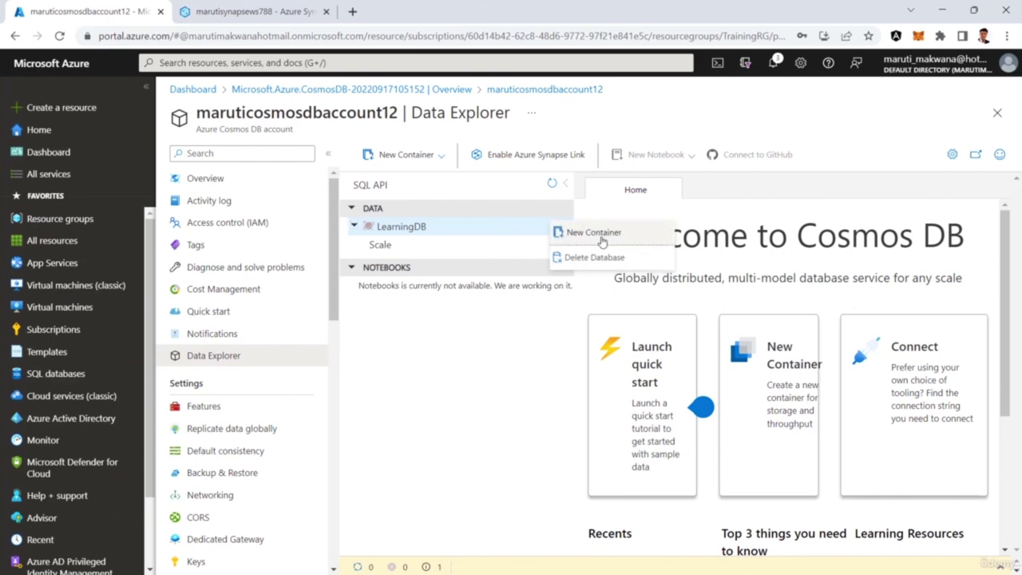
click(594, 232)
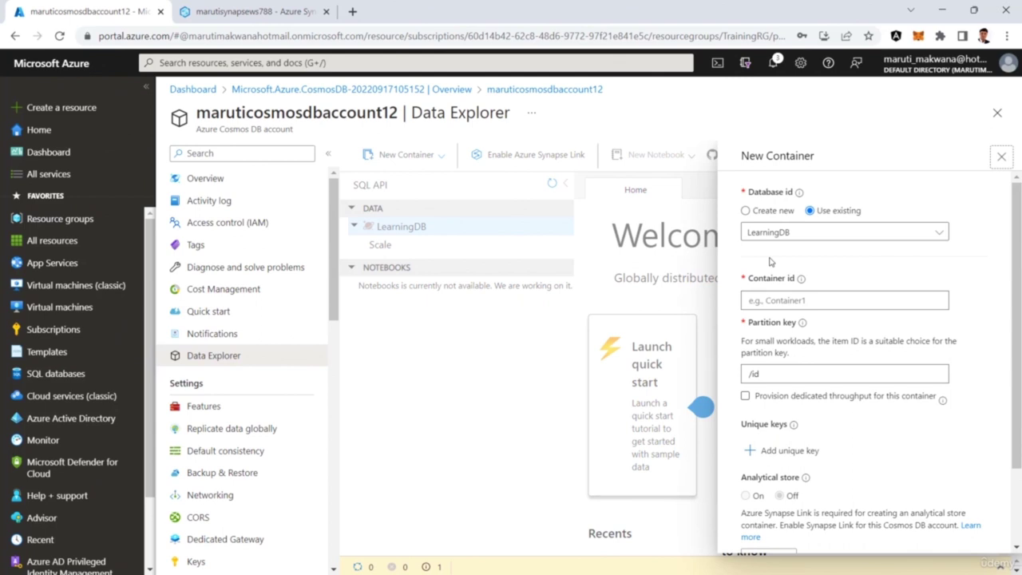
click(787, 304)
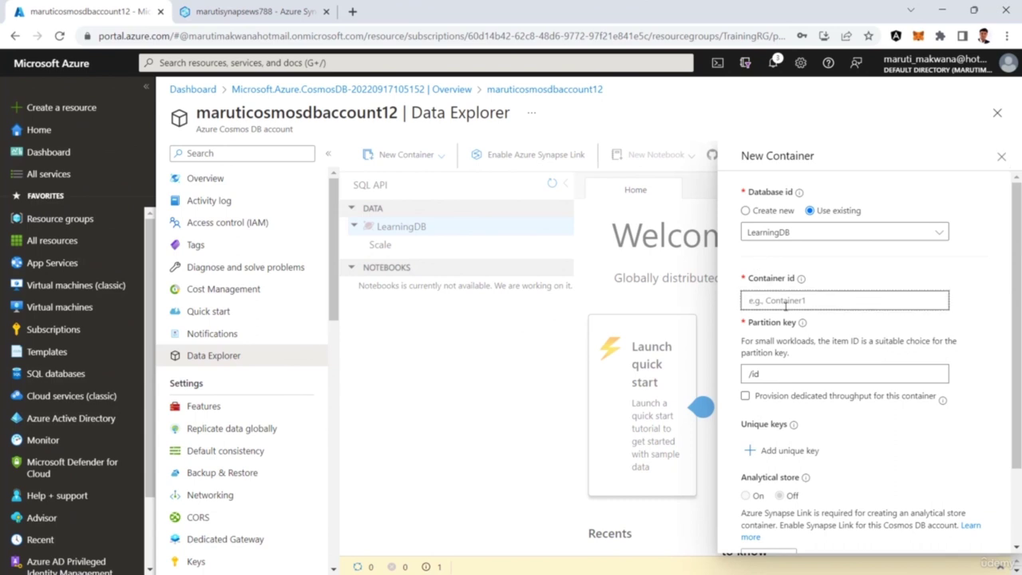
text(students)
scroll(776, 372, down, 1)
scroll(777, 370, down, 1)
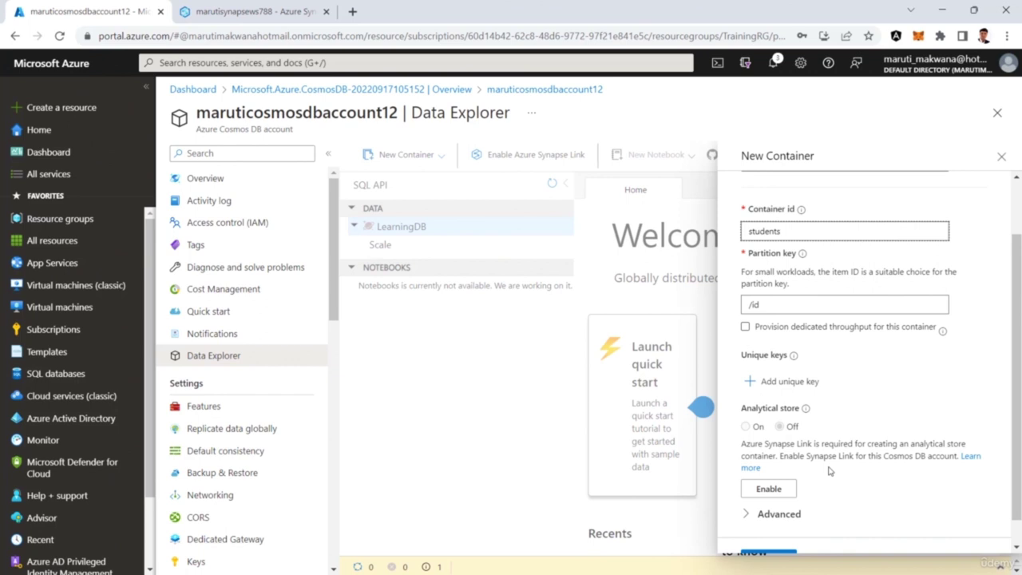
scroll(829, 471, down, 1)
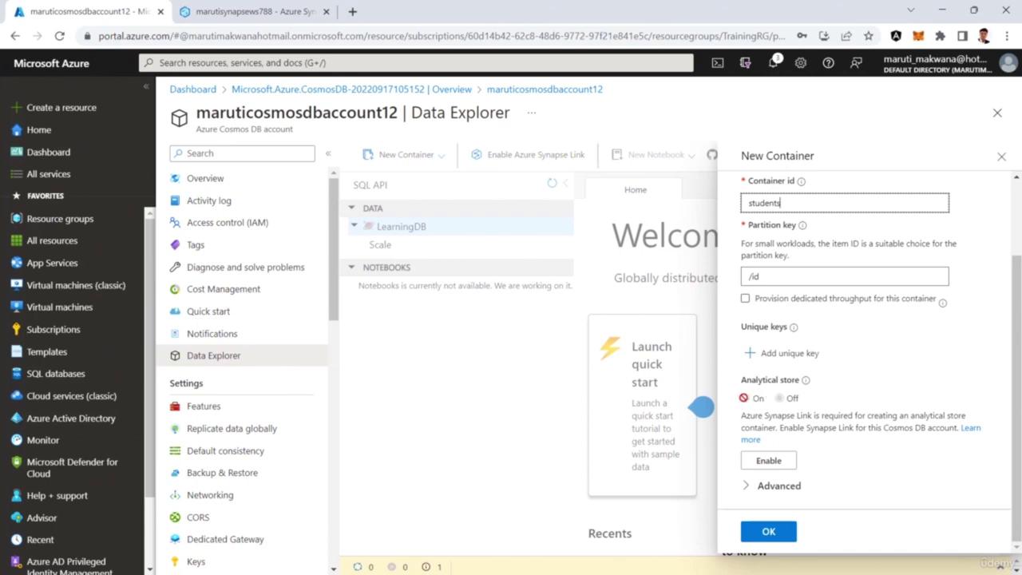
mouse_move(802, 387)
click(769, 532)
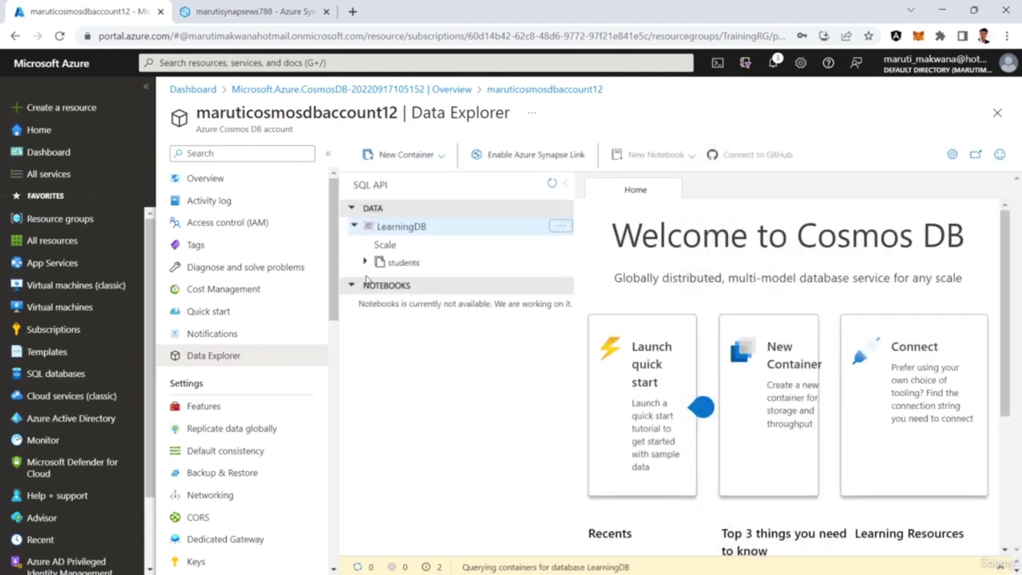
- Begin a new item in students with id s713, a student name and school MS
click(365, 262)
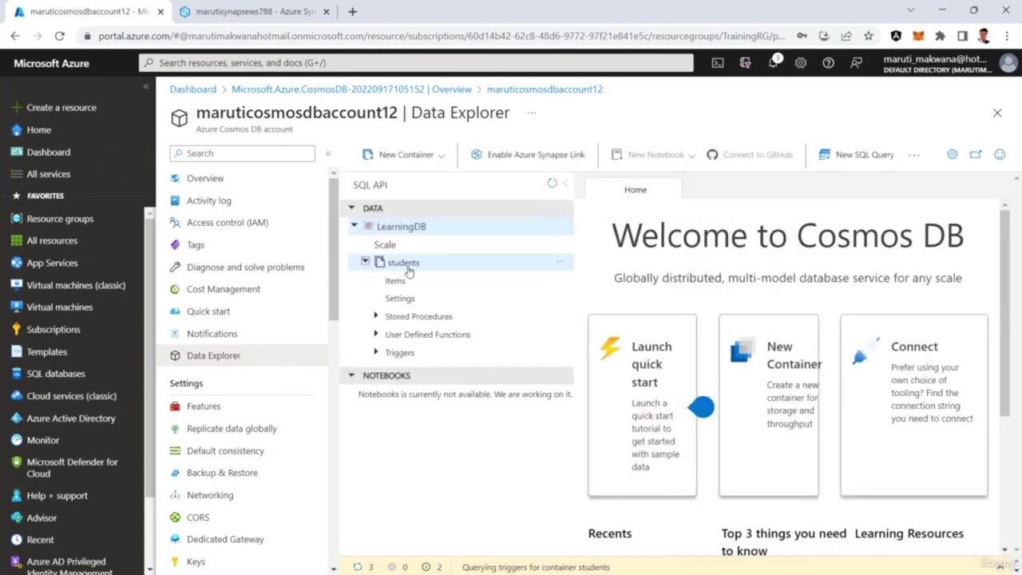
click(399, 280)
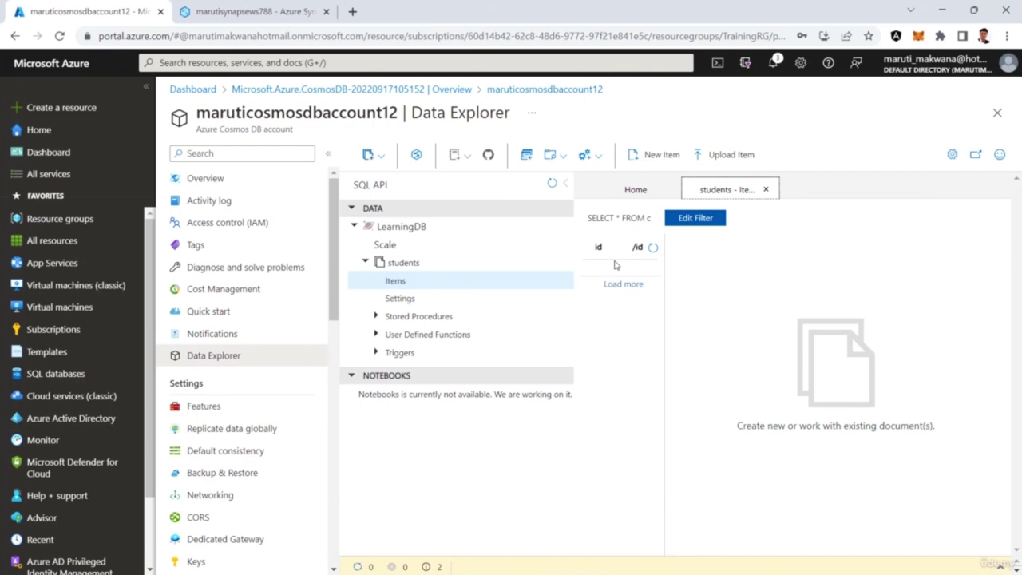
click(656, 155)
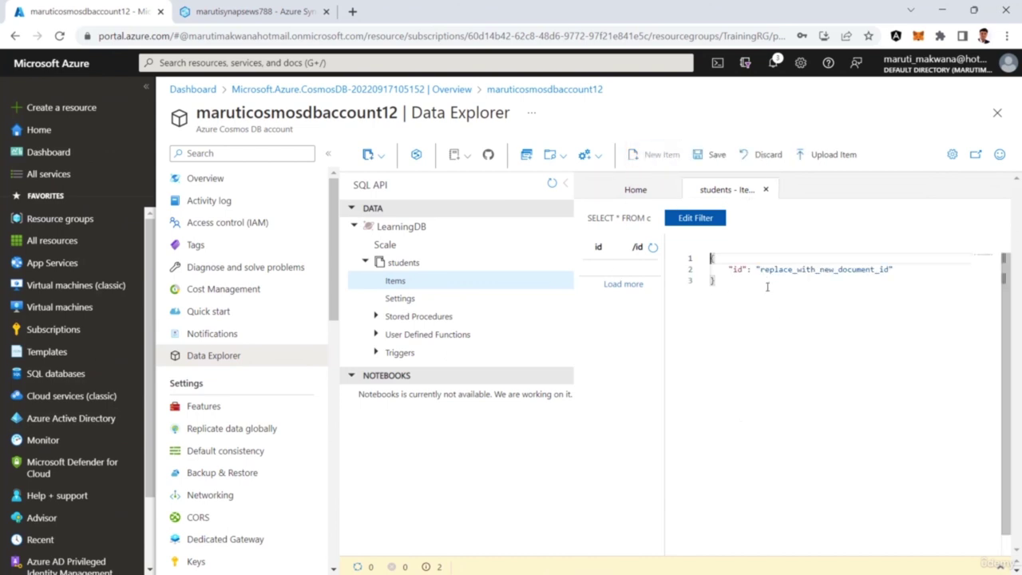
drag(760, 269, 890, 272)
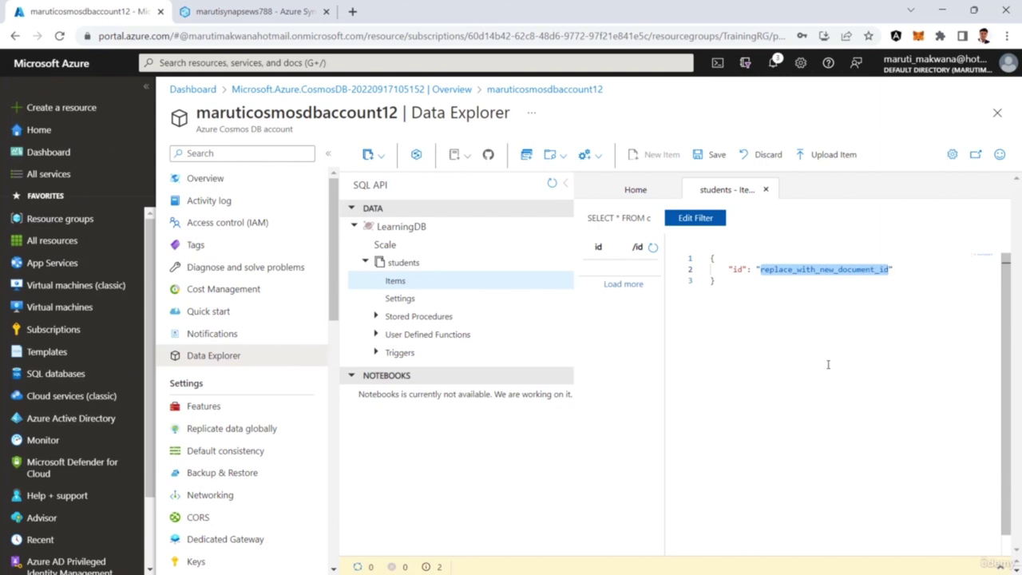
text(s)
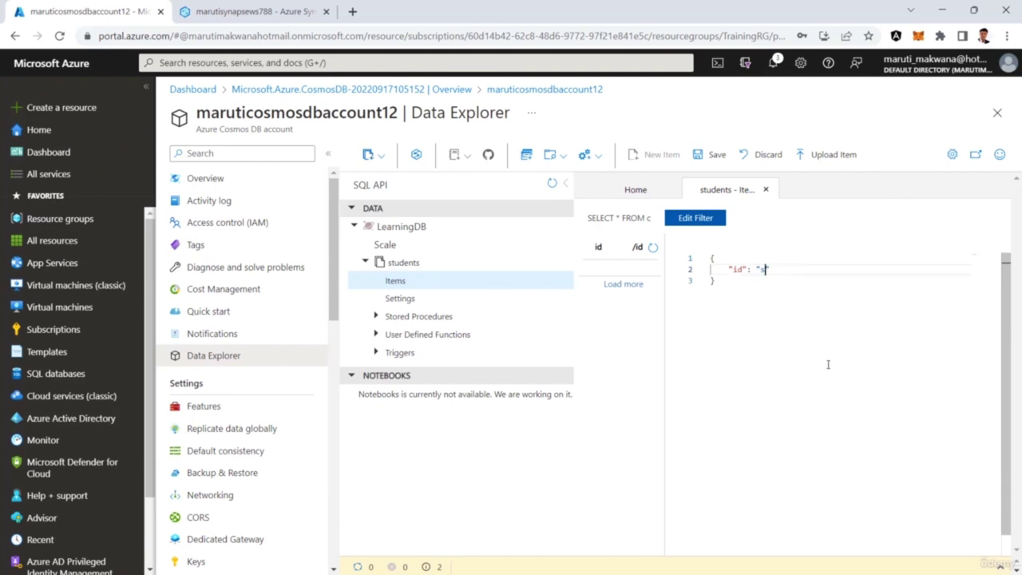
text(713)
click(801, 269)
text(,)
key(Return)
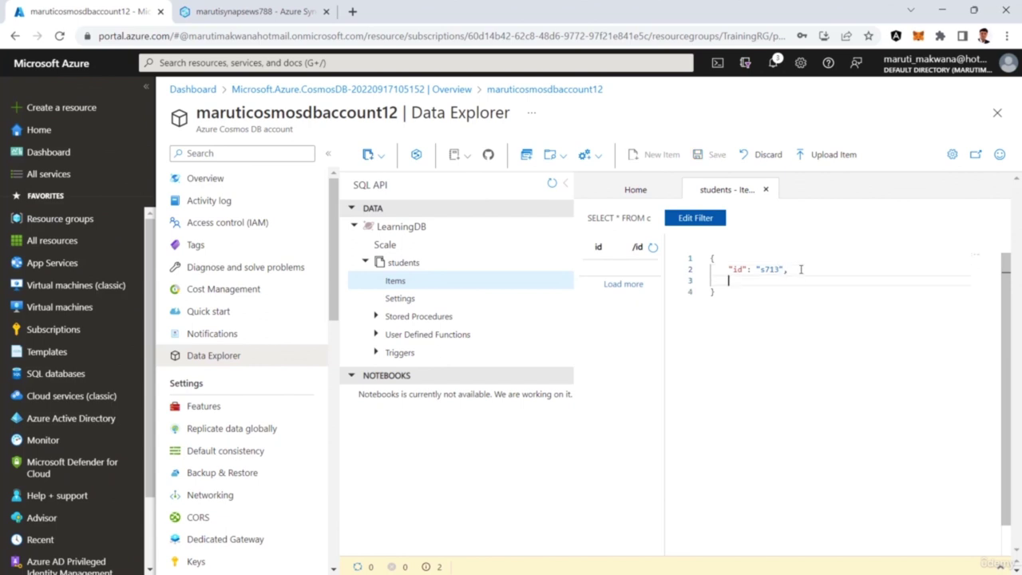
text("name":"rahul")
key(Return)
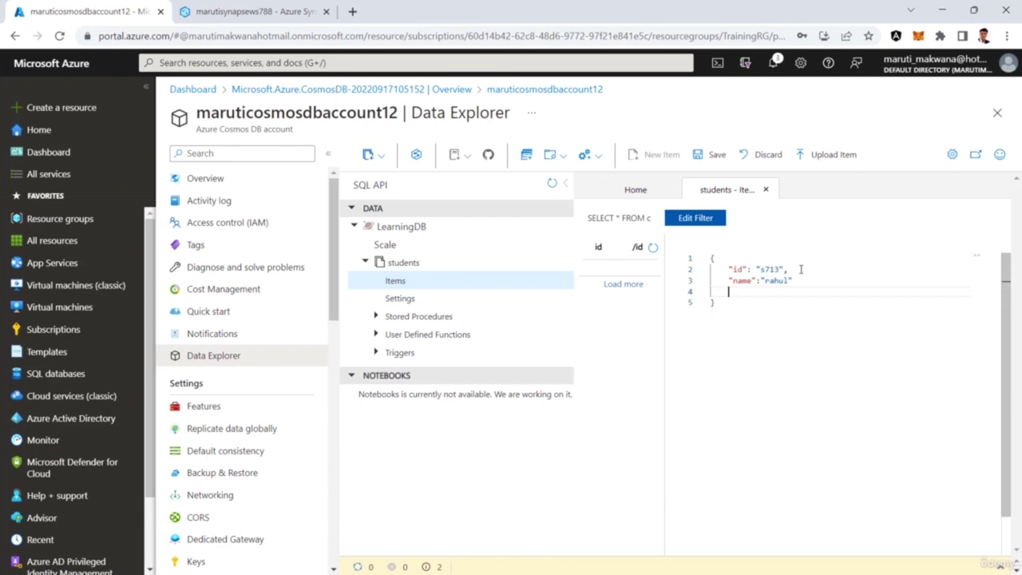
text("school":)
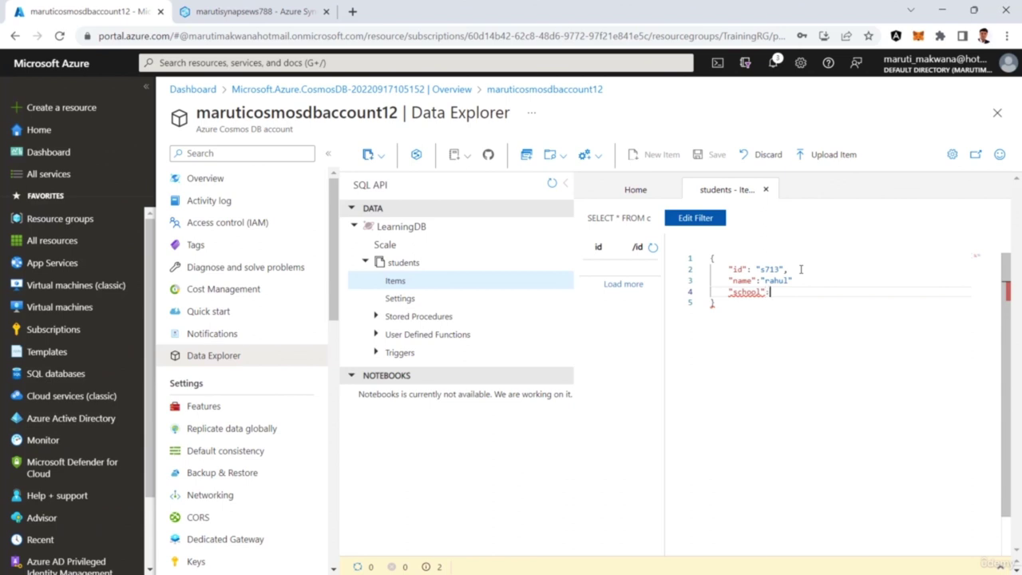
text("MS)
- Fix the JSON commas, add class 9, copy the properties and save the s713 item
click(806, 281)
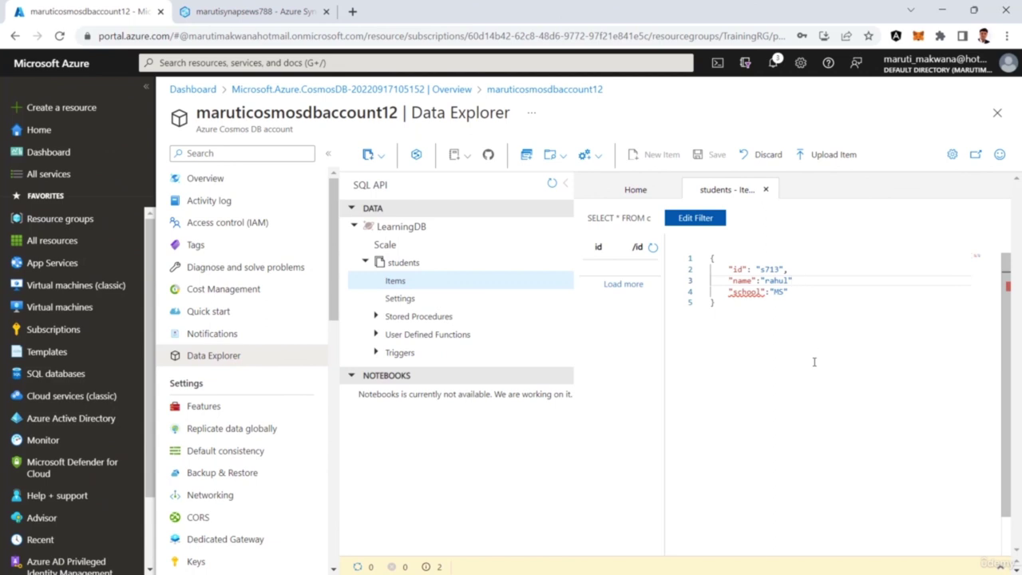
text(,)
click(807, 297)
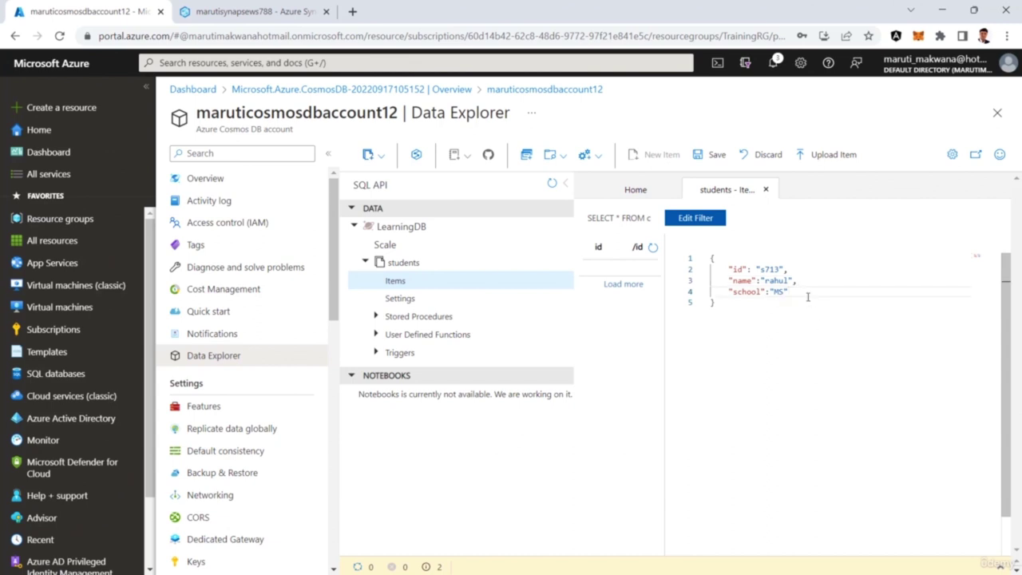
key(Return)
click(806, 296)
text(,)
key(Return)
text(")
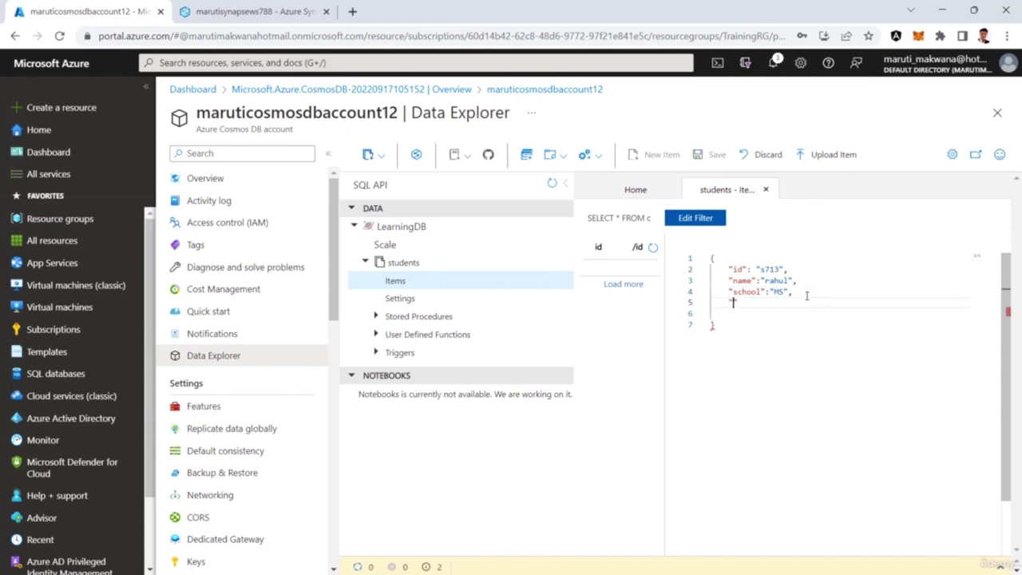
text(class": 9)
drag(729, 269, 811, 304)
key(ctrl+c)
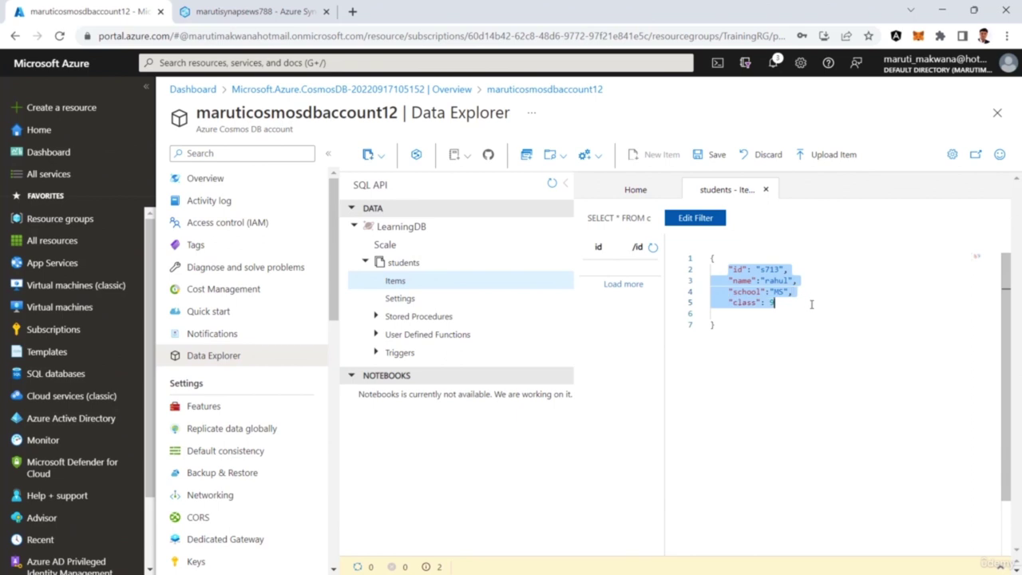
click(807, 321)
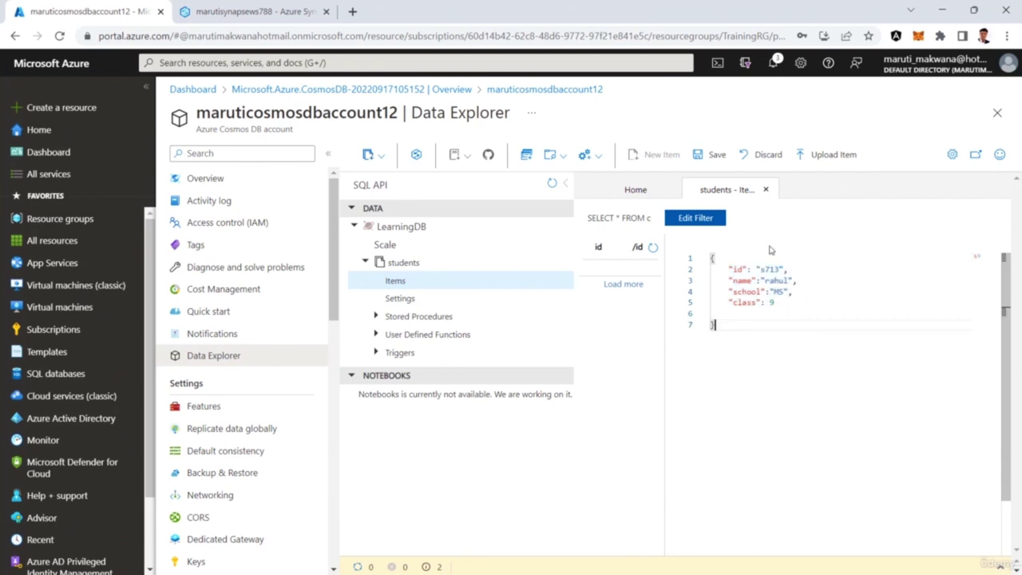
click(714, 157)
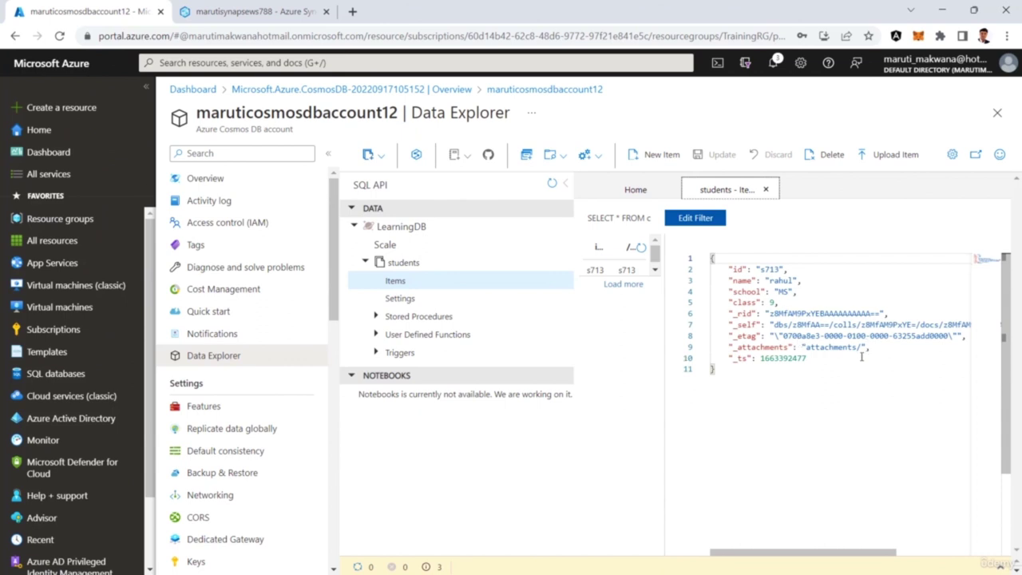
click(328, 152)
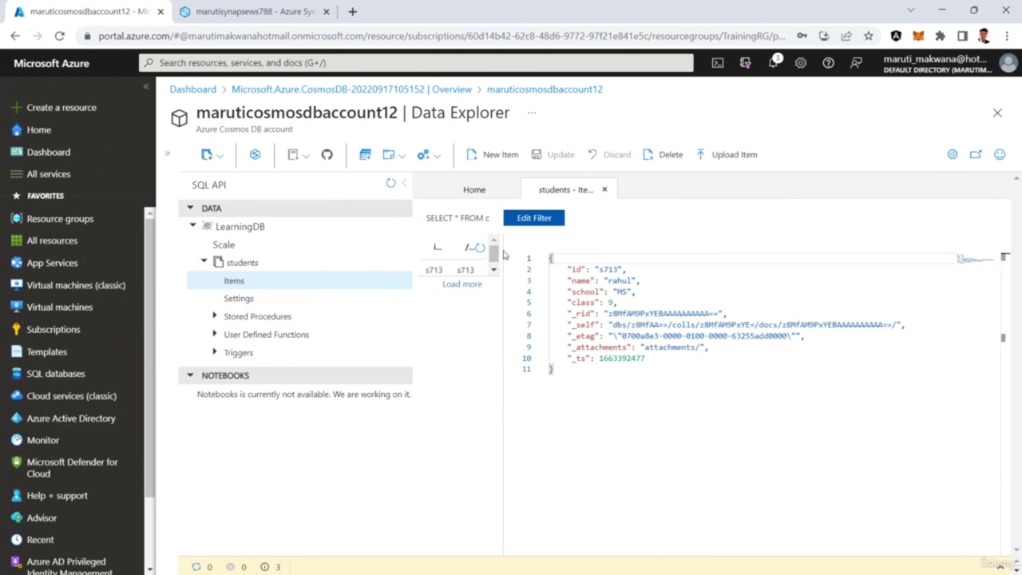
drag(503, 249, 580, 263)
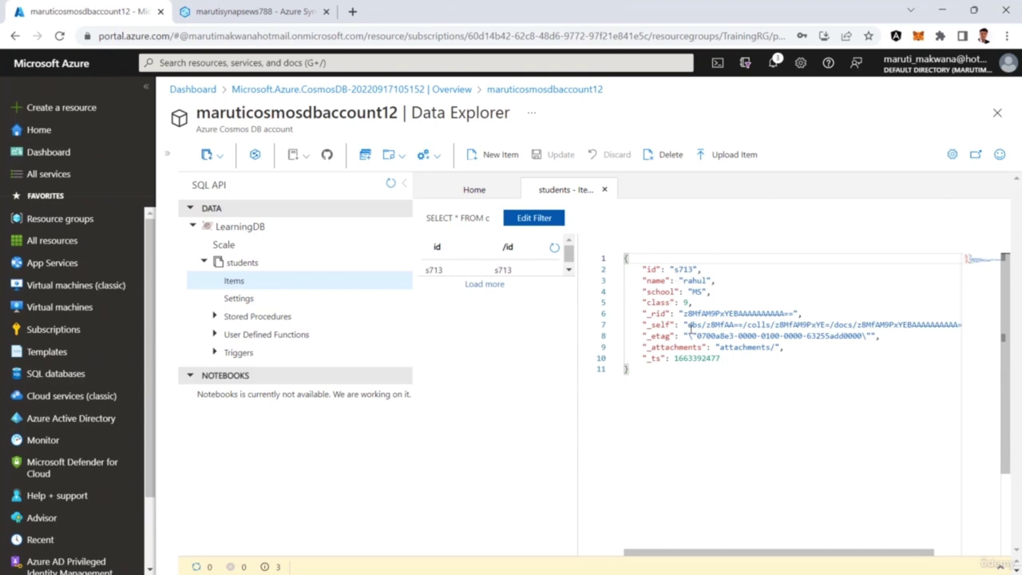
- Paste the copied JSON into a new item, change it to s714 with school DPS and class 5, and save it
click(492, 154)
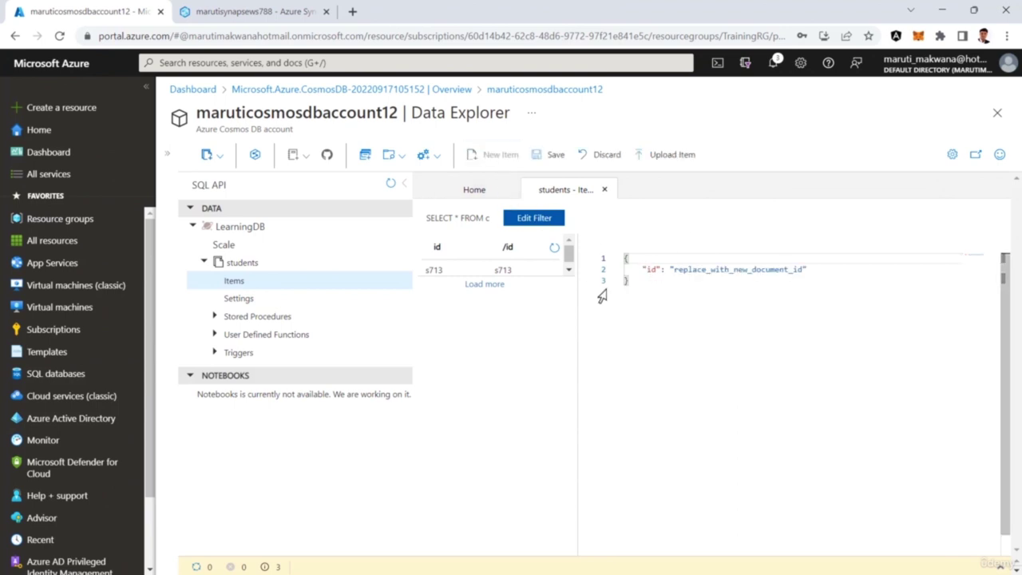
drag(725, 271, 830, 271)
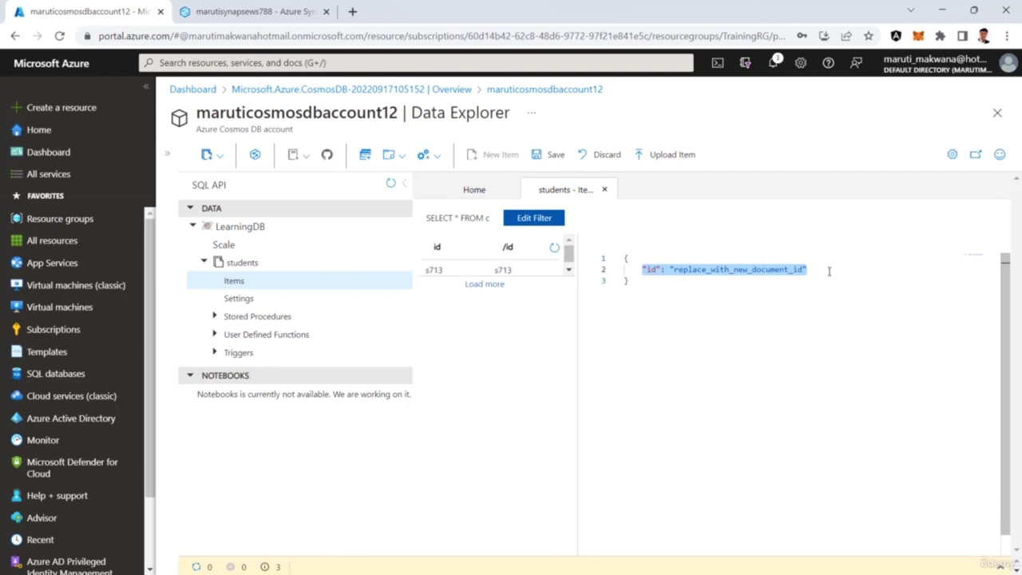
key(ctrl+v)
click(693, 270)
key(BackSpace)
text(4)
double_click(688, 279)
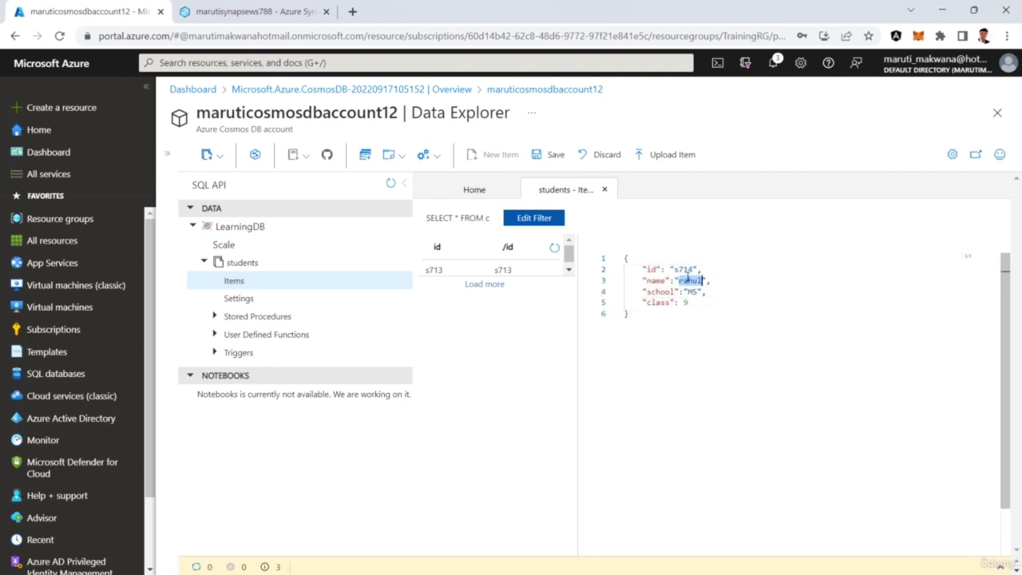
text(john)
double_click(690, 292)
key(BackSpace)
text(DPS)
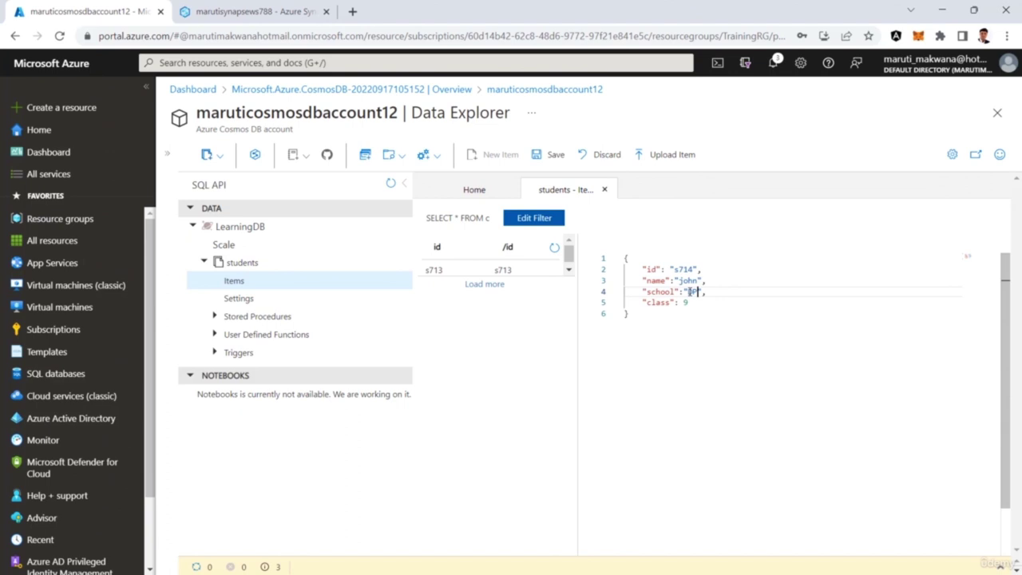
click(684, 303)
text(5)
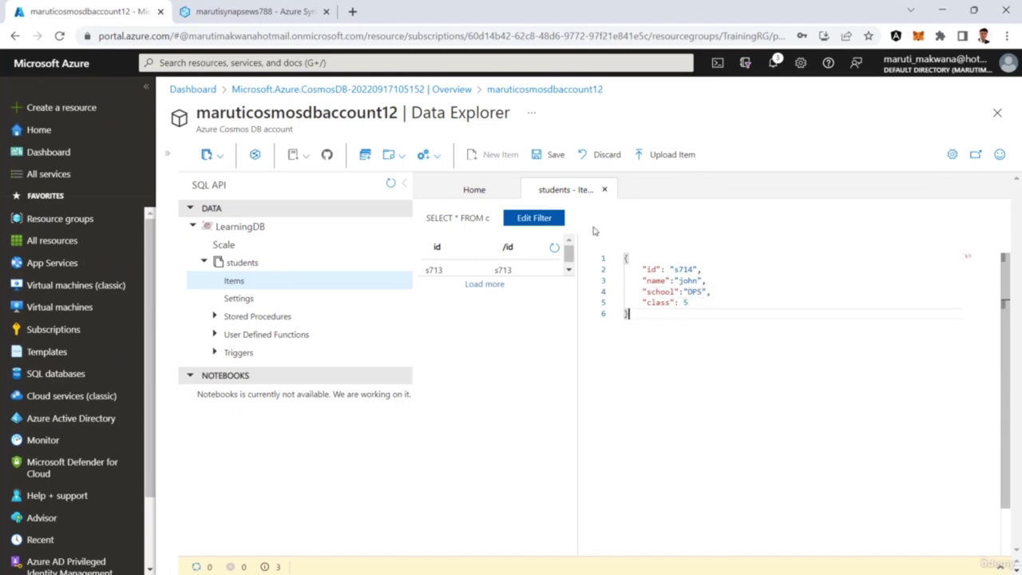
click(549, 154)
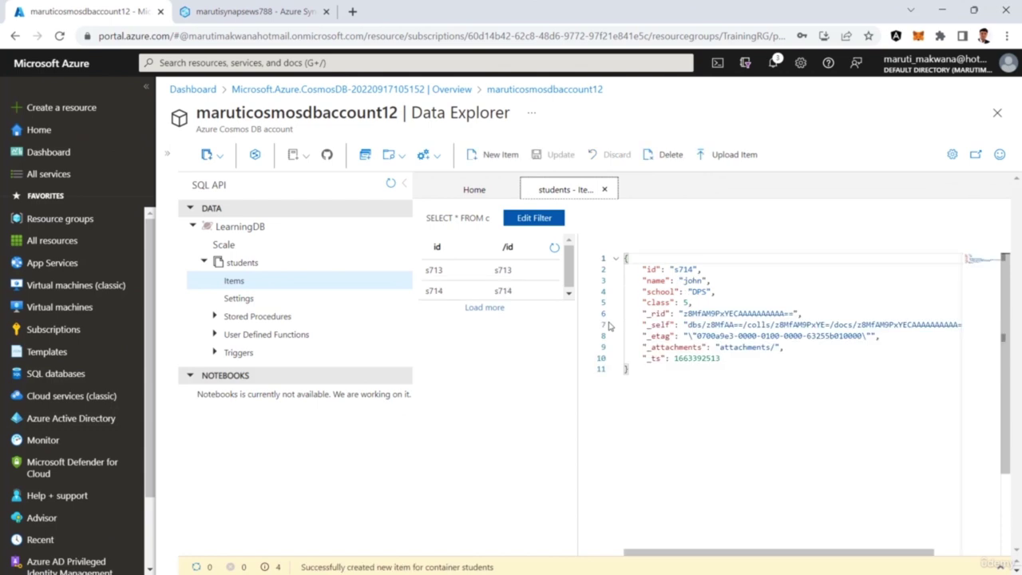
- Add item s715 with another student name, school Online and class 7, and save it
click(493, 154)
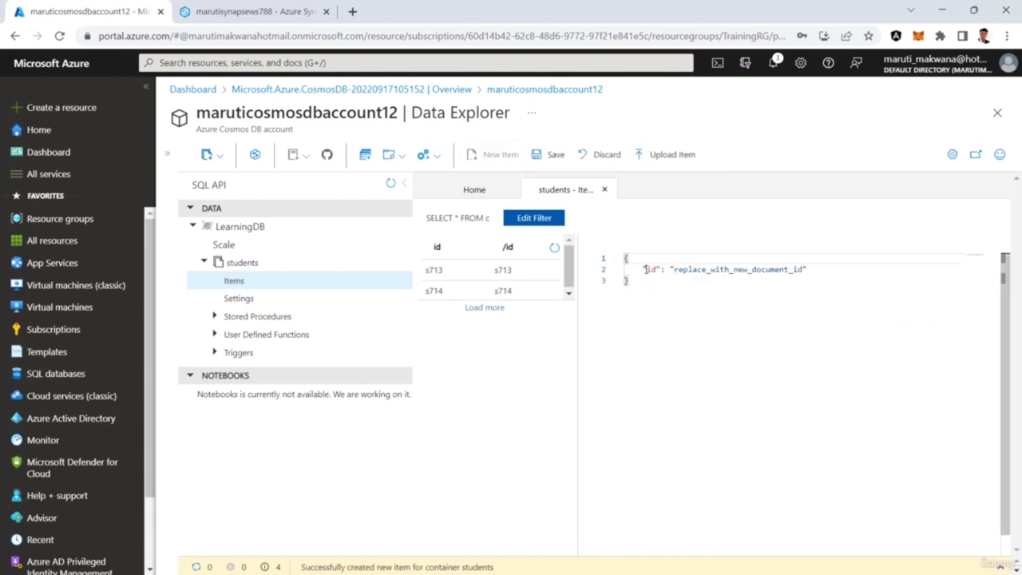
drag(643, 270, 812, 280)
text("id": "s713",     "name":"rahul",     "school":"MS",     "class": 9 })
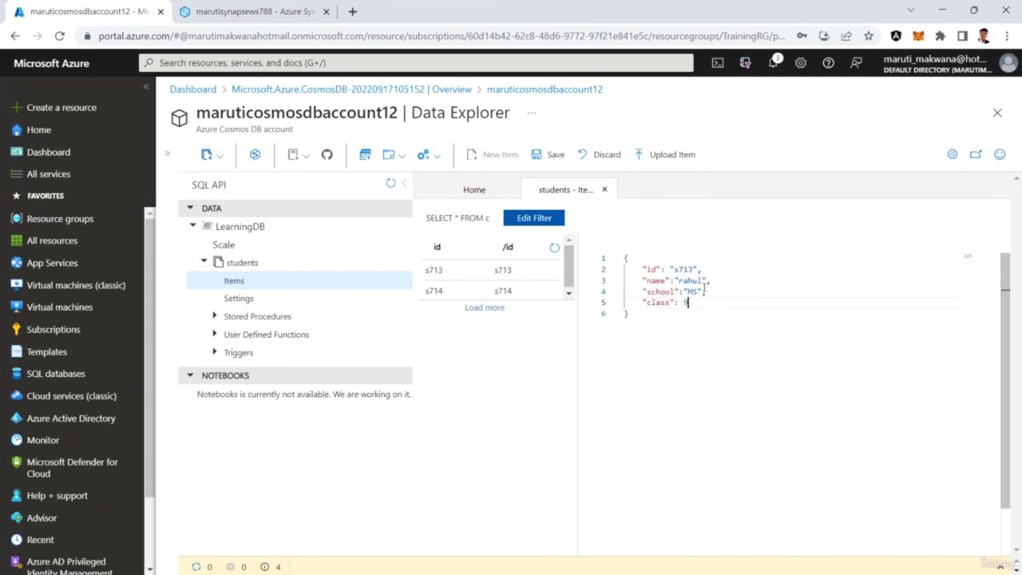
double_click(686, 271)
text(s71)
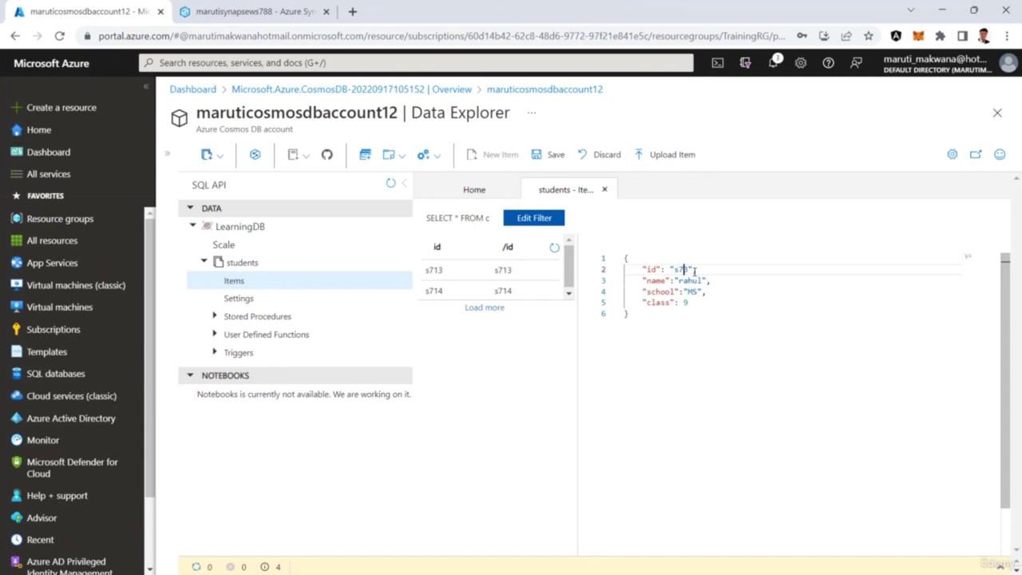
text(5)
double_click(691, 280)
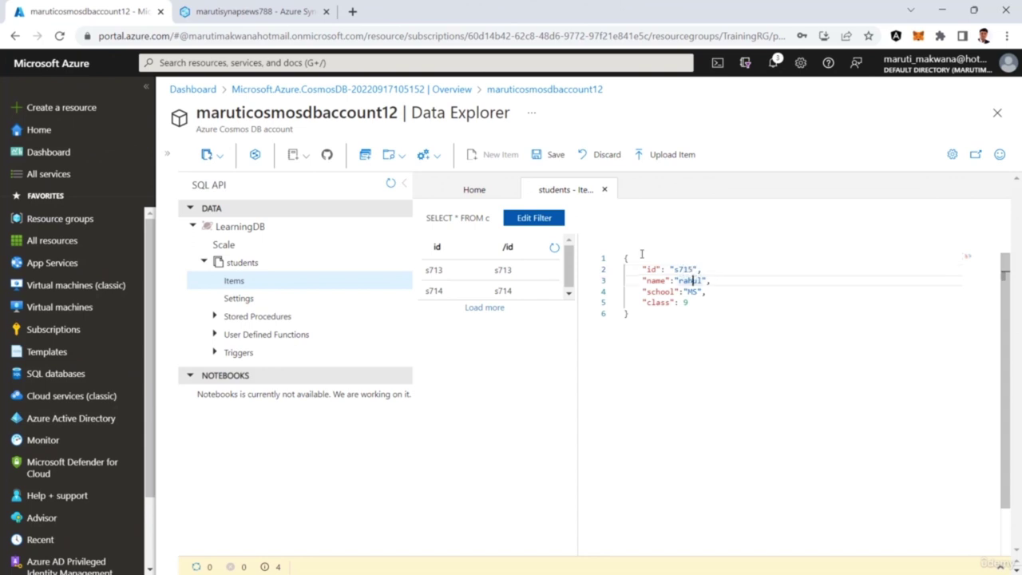
text(maruti)
double_click(692, 292)
key(BackSpace)
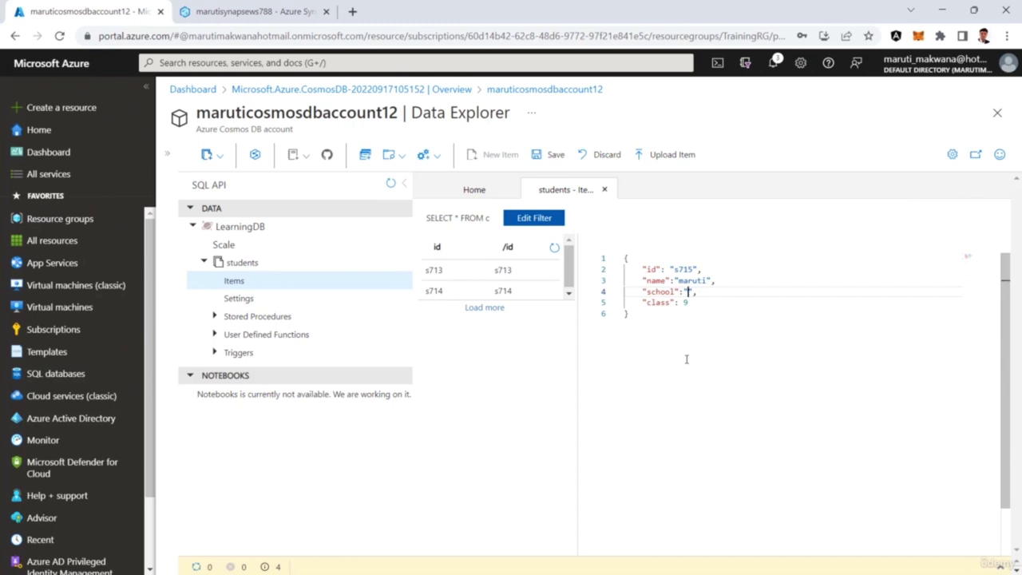
text(Online)
click(691, 303)
key(BackSpace)
text(7)
click(707, 324)
click(552, 155)
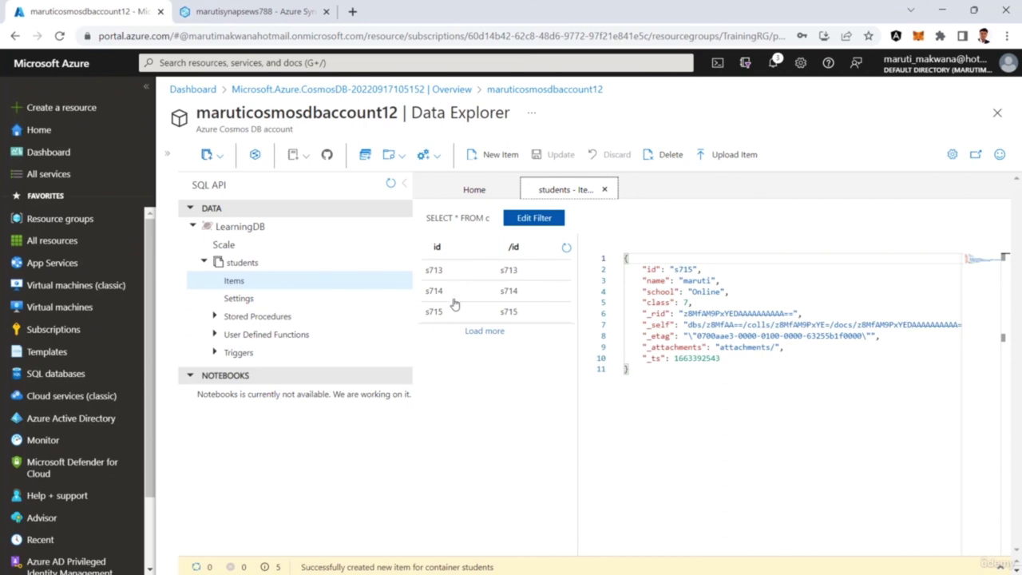
- Choose Enable Azure Synapse Link in Data Explorer and confirm it for the Cosmos DB account
click(536, 306)
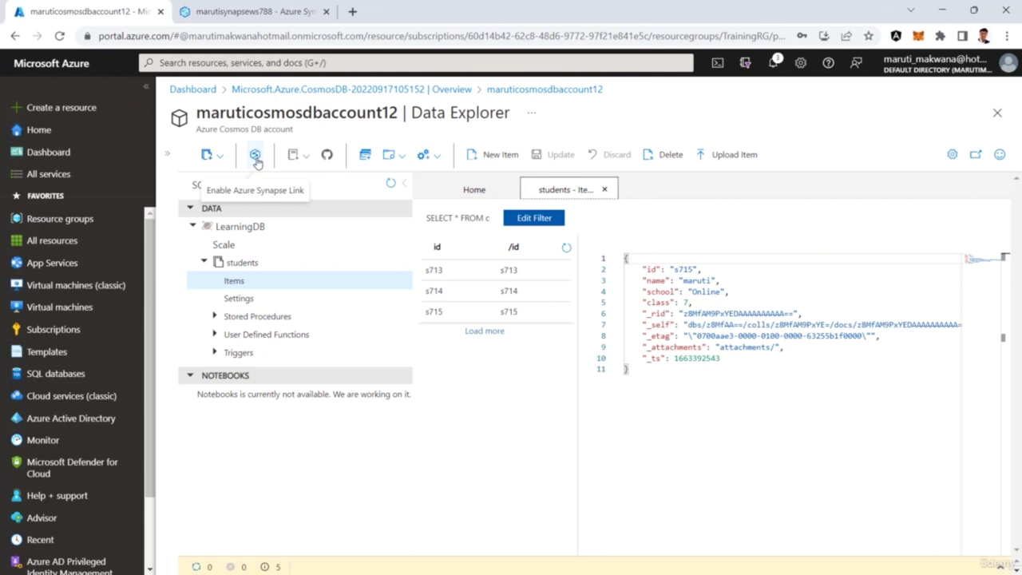
click(255, 156)
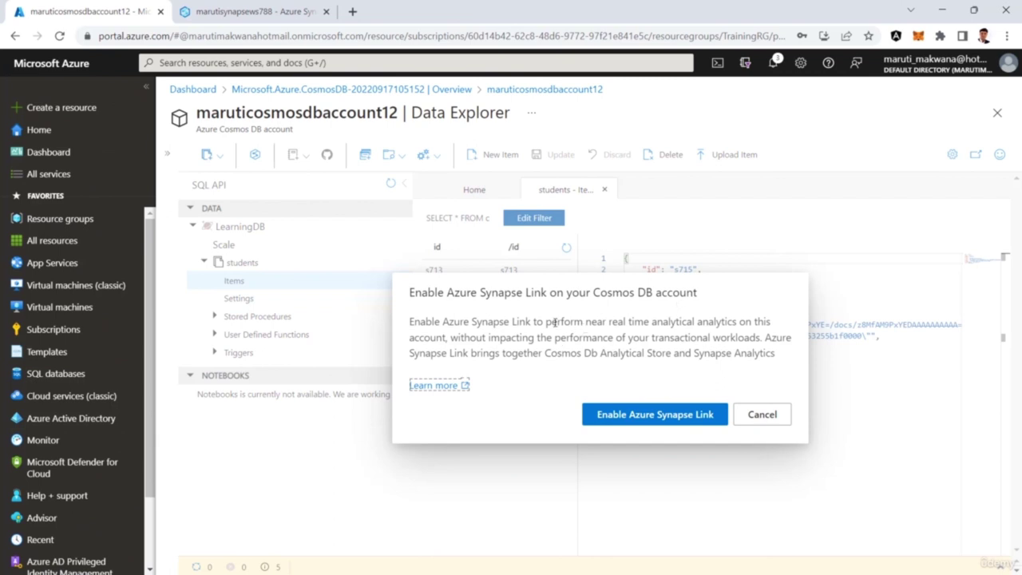
drag(584, 322, 733, 322)
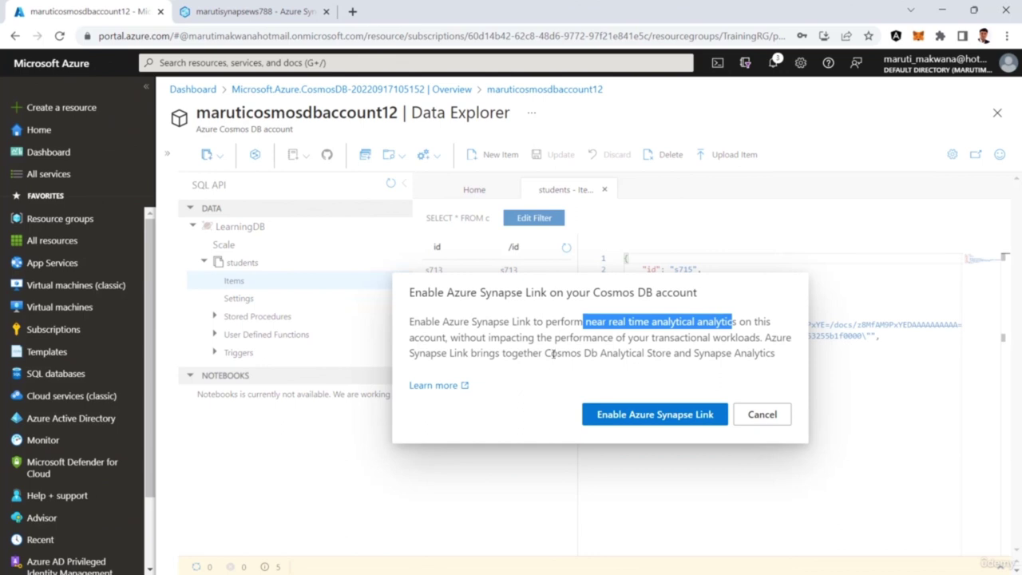
drag(632, 337, 762, 338)
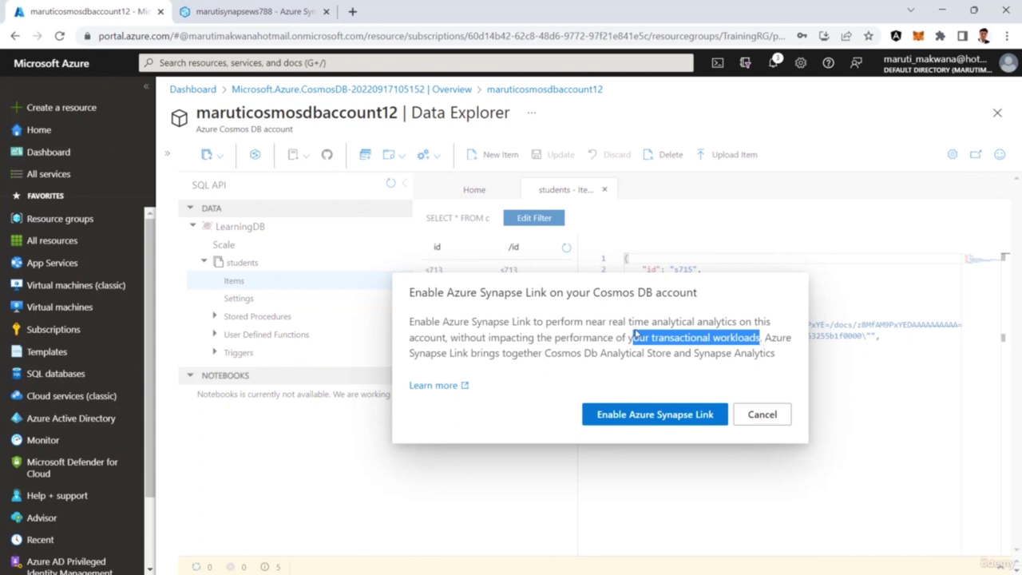
click(571, 384)
click(660, 419)
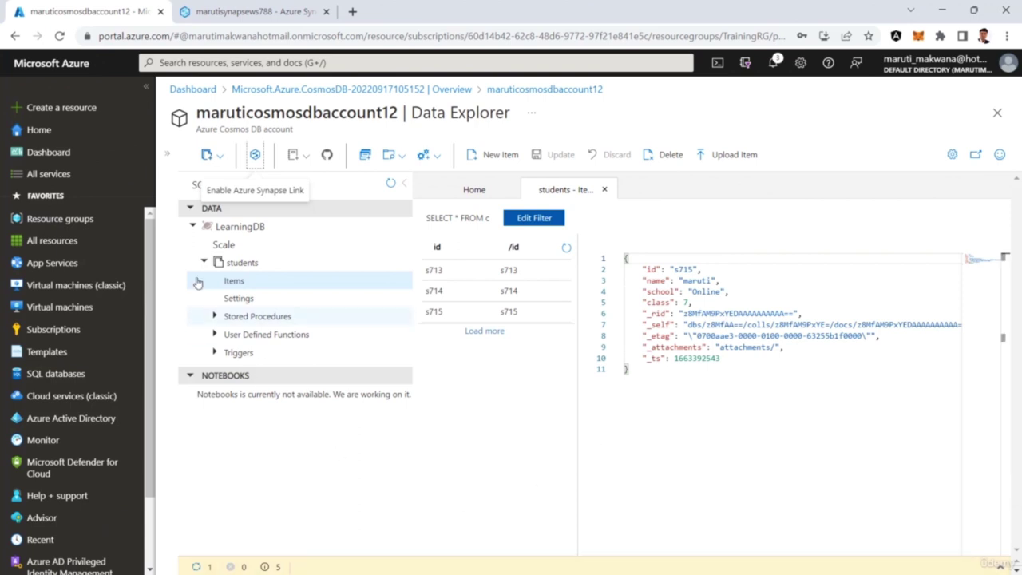
click(165, 156)
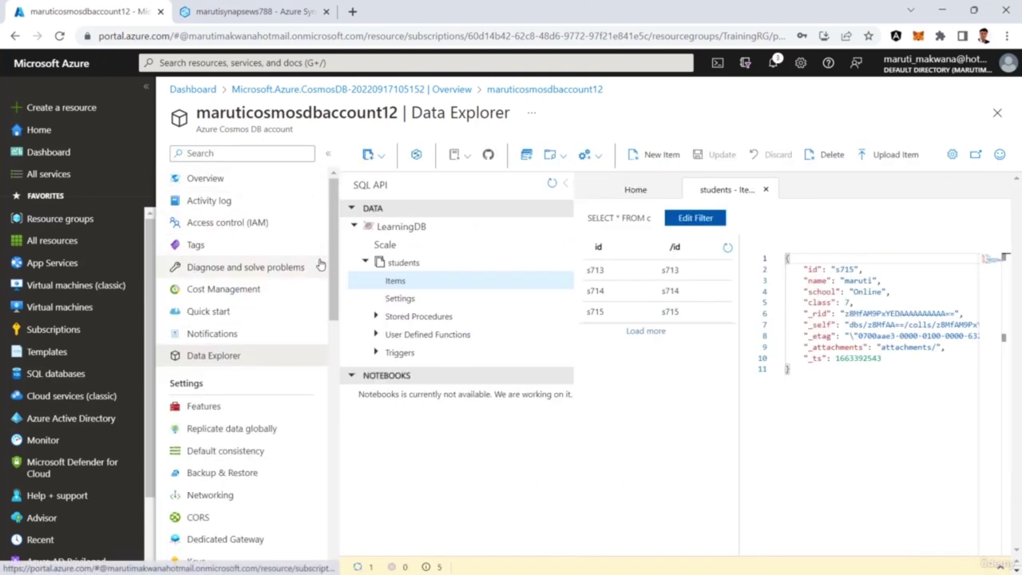
- Open Integrations > Azure Synapse Link and reload until it shows Account enabled
scroll(333, 284, down, 2)
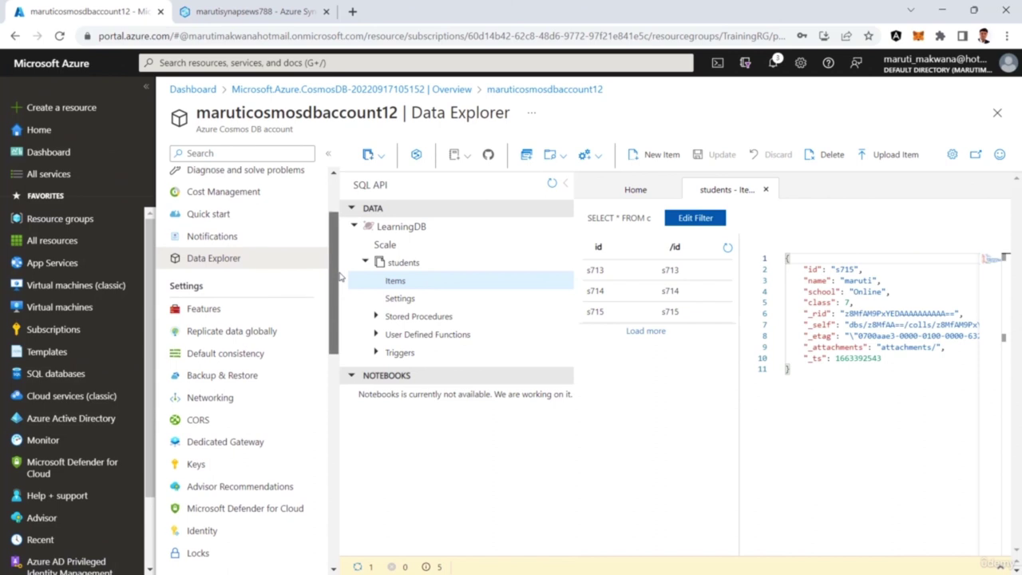
scroll(342, 290, down, 4)
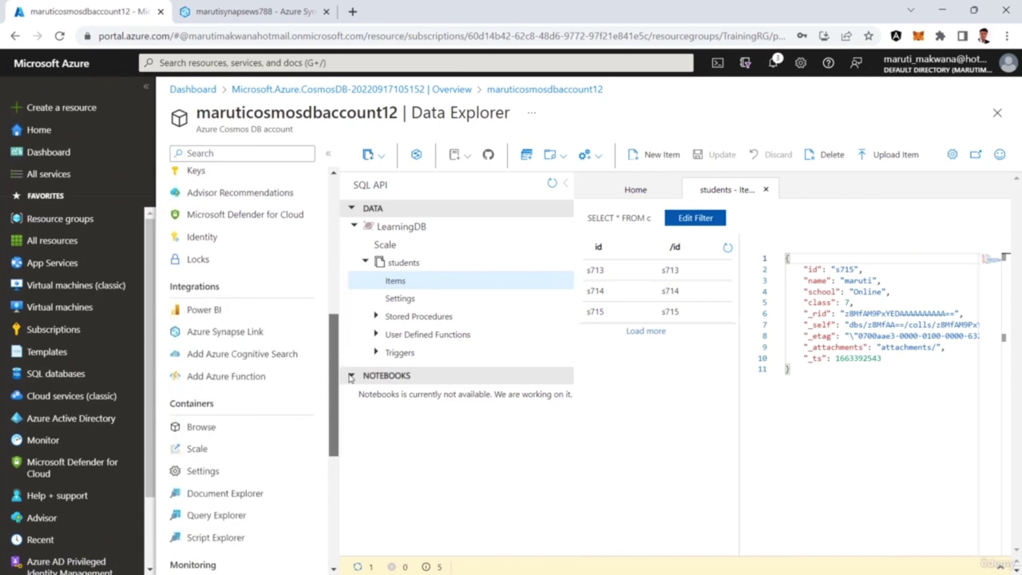
scroll(239, 319, up, 2)
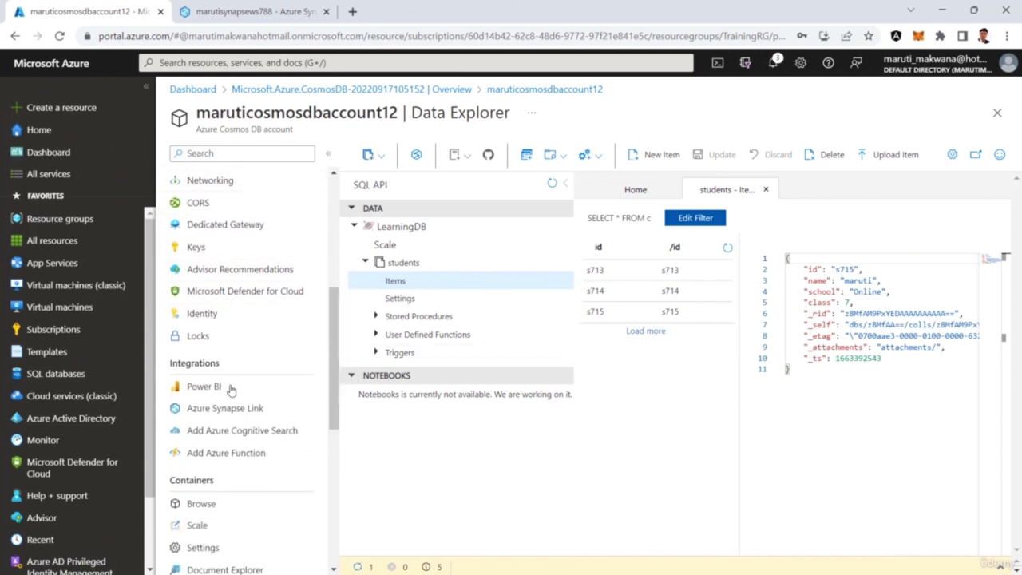
click(229, 411)
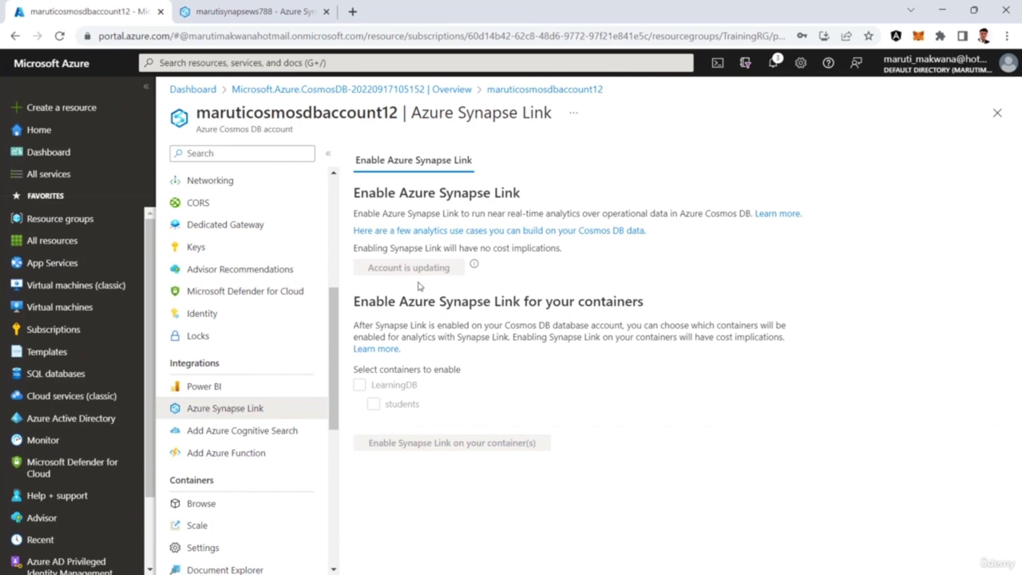
click(59, 36)
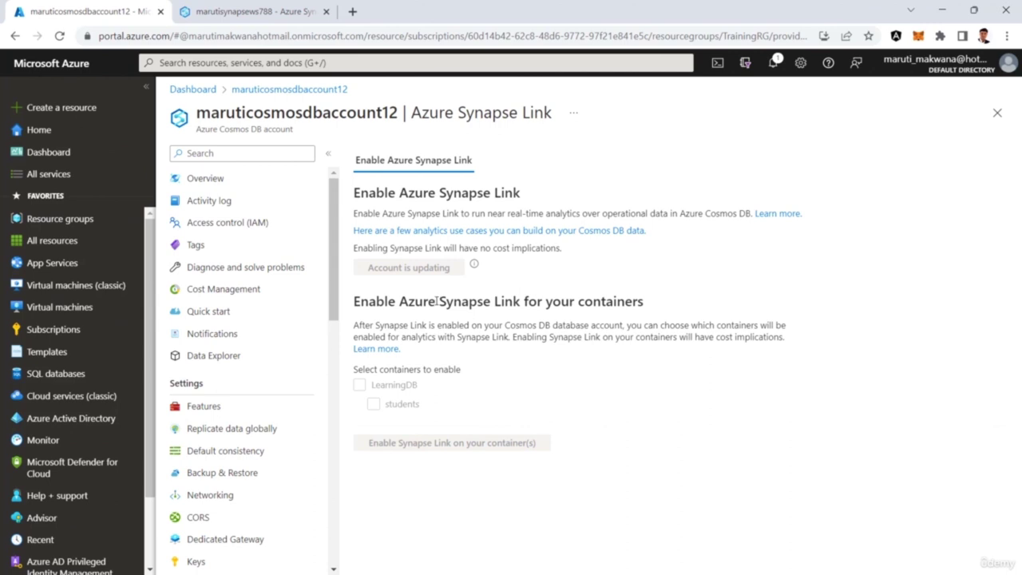
click(59, 35)
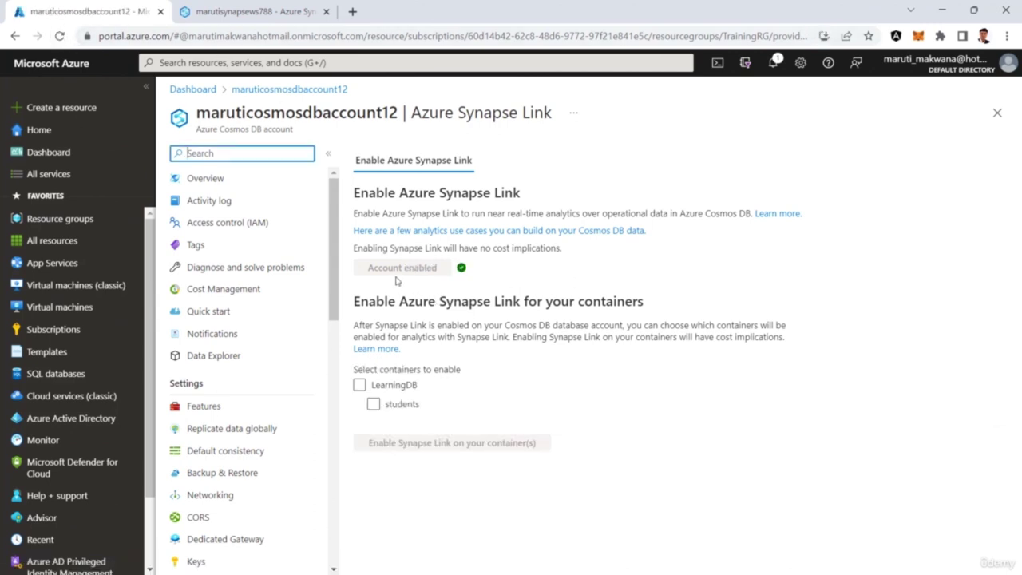
- Select the students container under LearningDB and enable Synapse Link on it
click(402, 387)
click(407, 407)
click(409, 409)
click(374, 405)
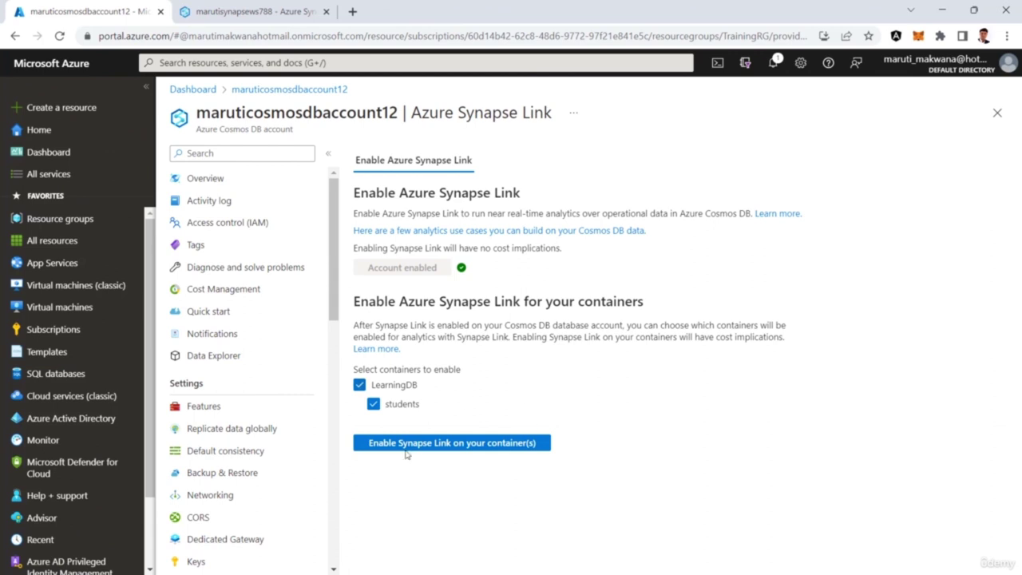
click(468, 445)
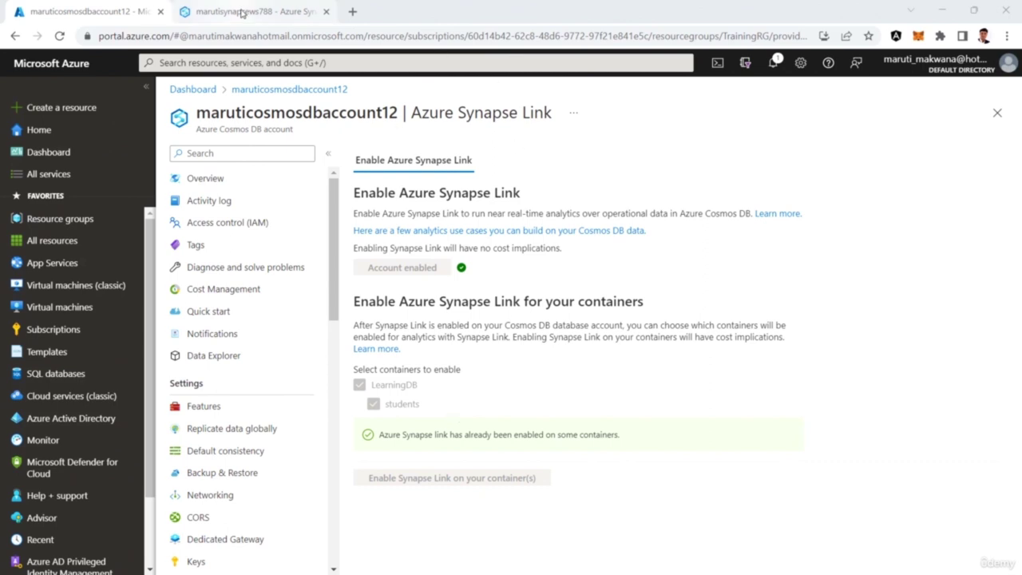
- In Synapse Studio's Data hub, refresh the Linked view and open the + add-resource options
click(244, 12)
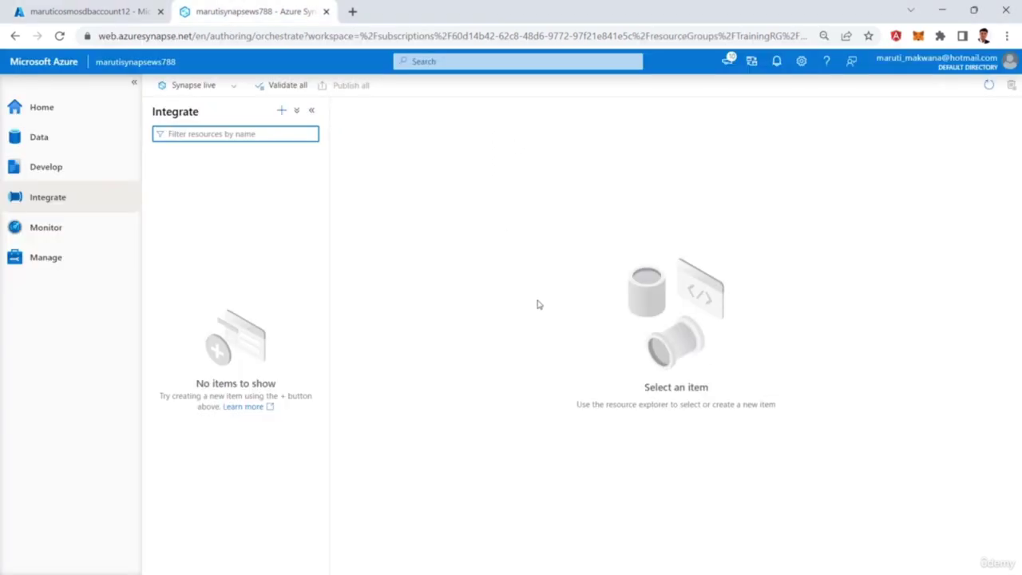
click(53, 148)
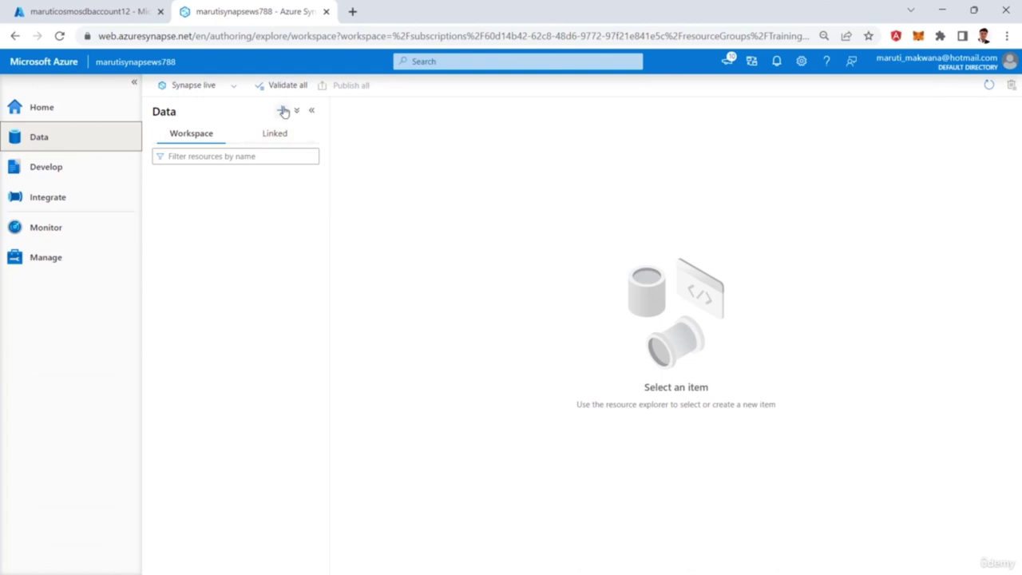
click(274, 142)
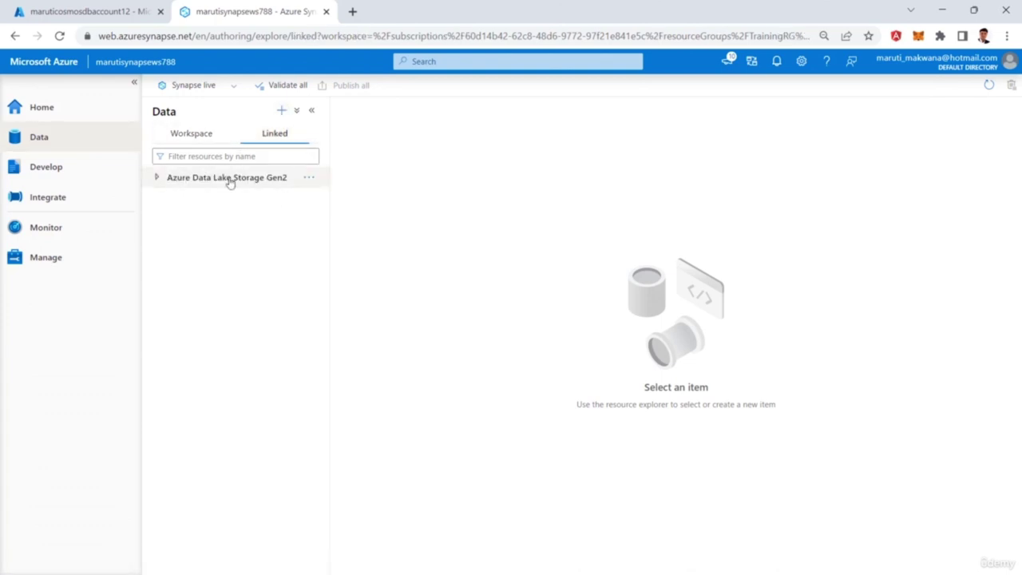
click(197, 136)
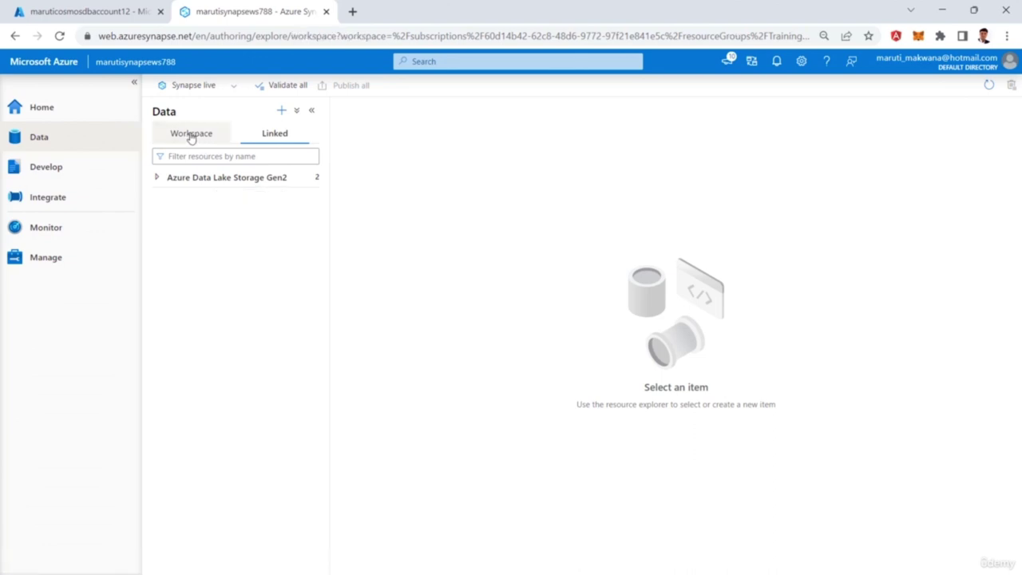
click(59, 36)
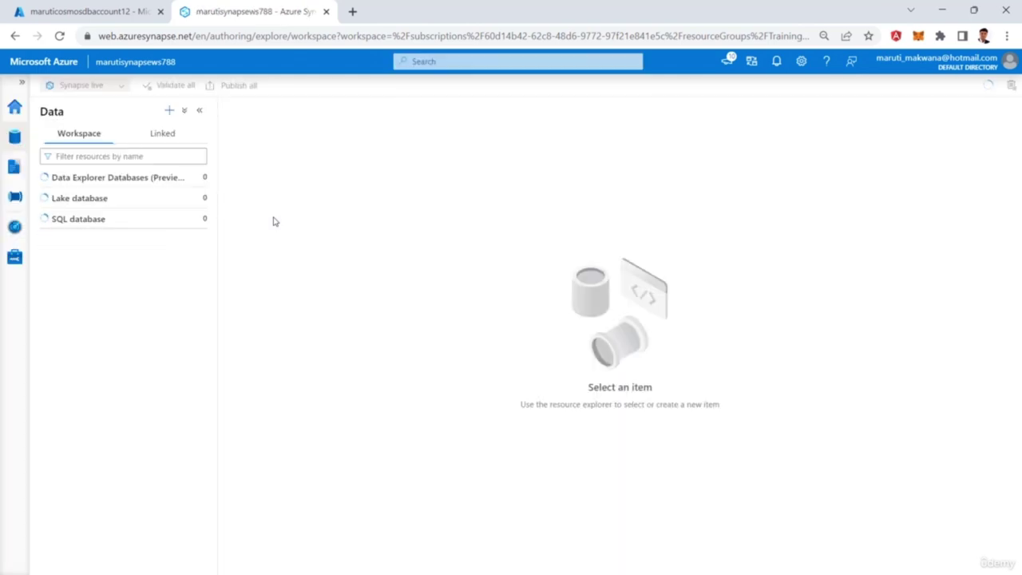
click(155, 136)
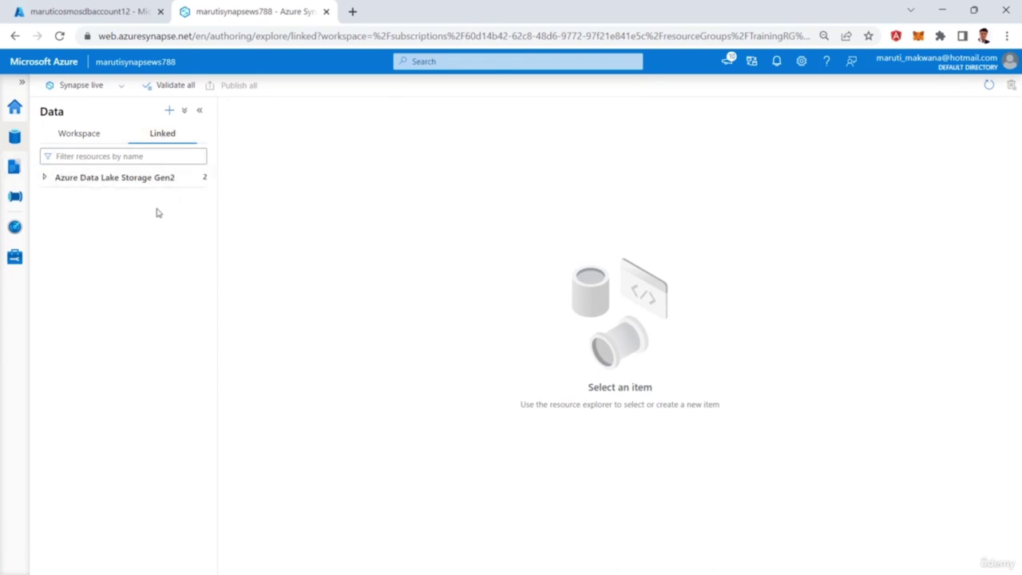
click(168, 111)
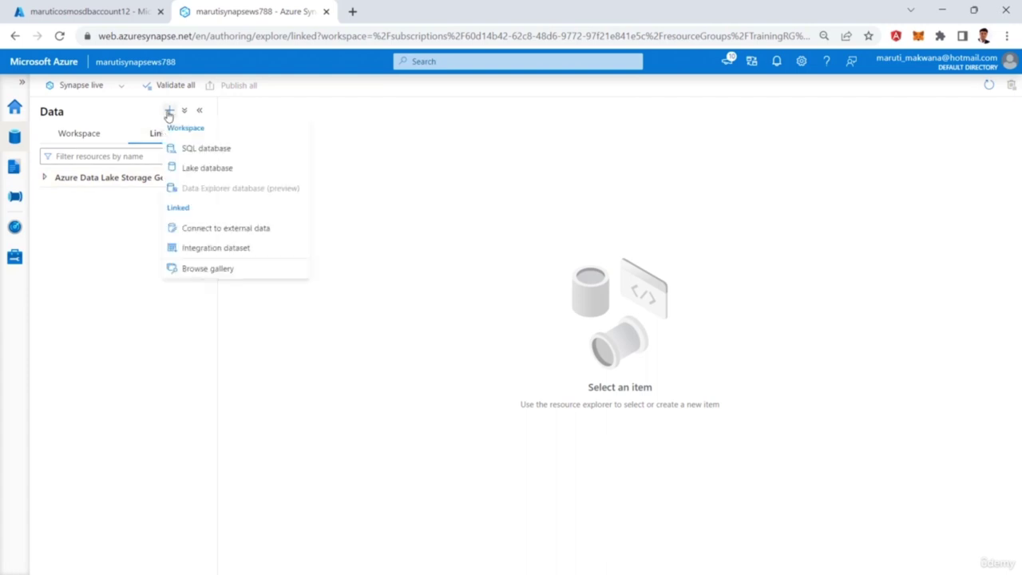
- Start a new Azure Cosmos DB (SQL API) linked service named CosmosDbSynapselink
click(231, 231)
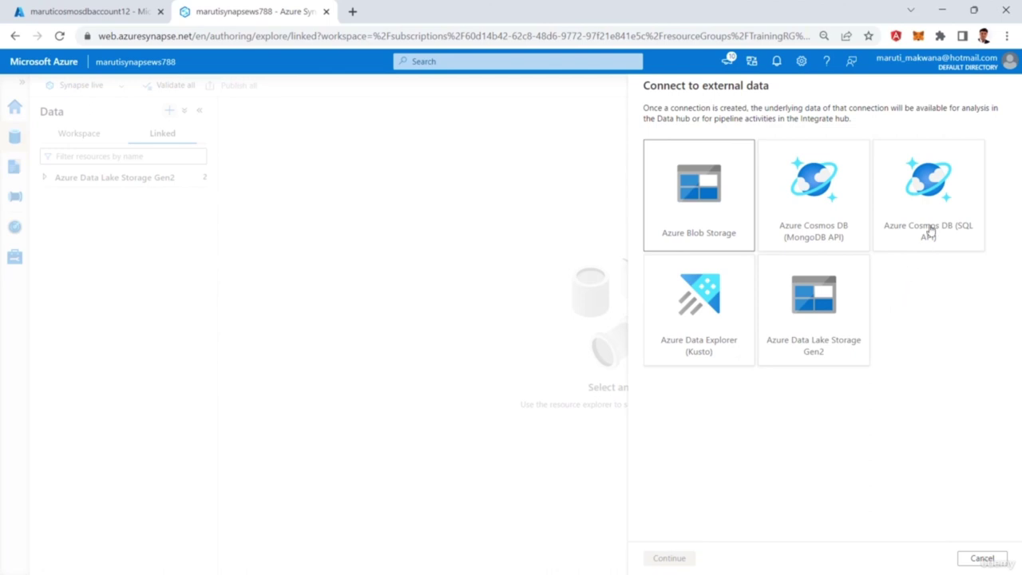
click(922, 194)
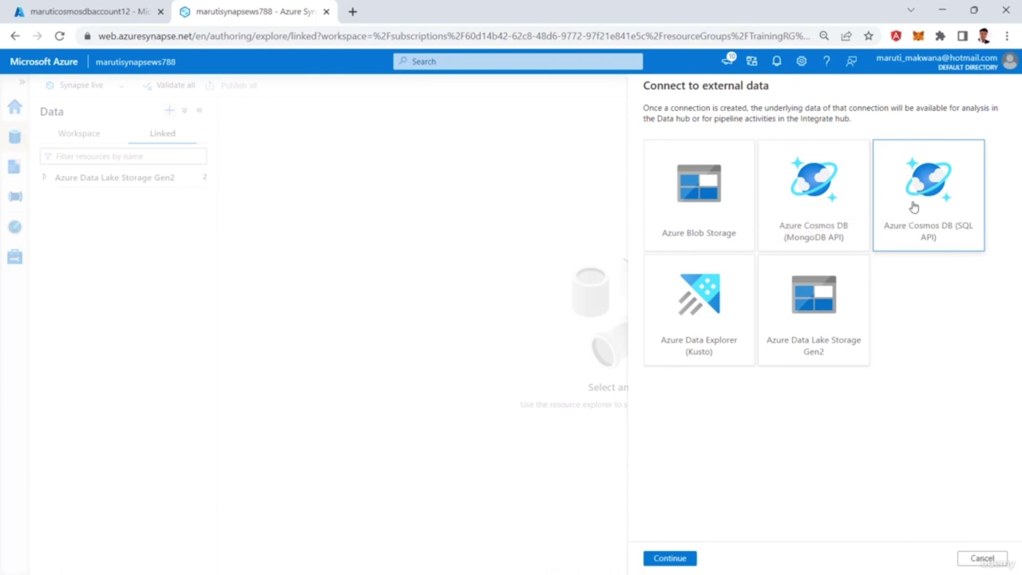
click(668, 557)
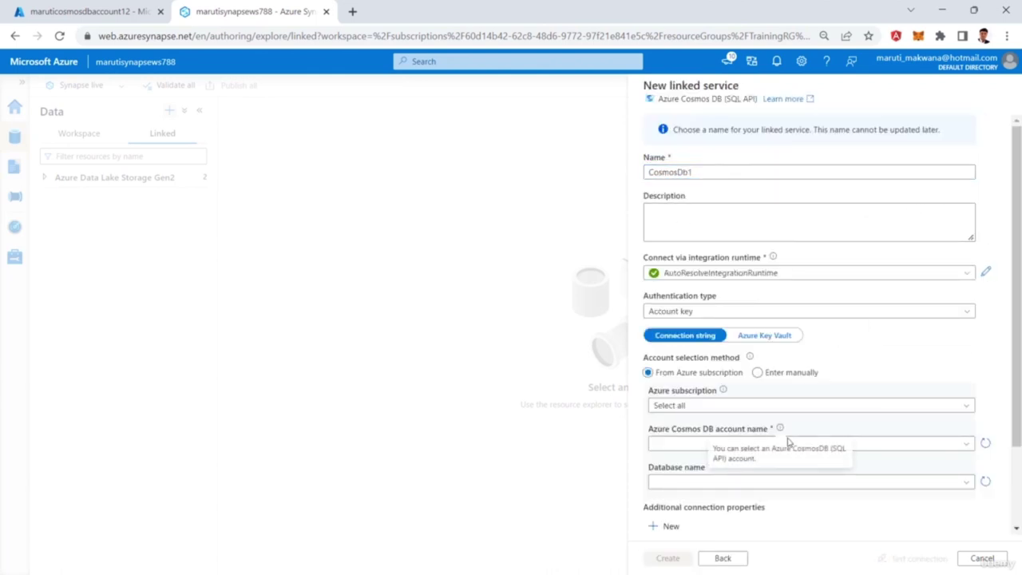
click(692, 170)
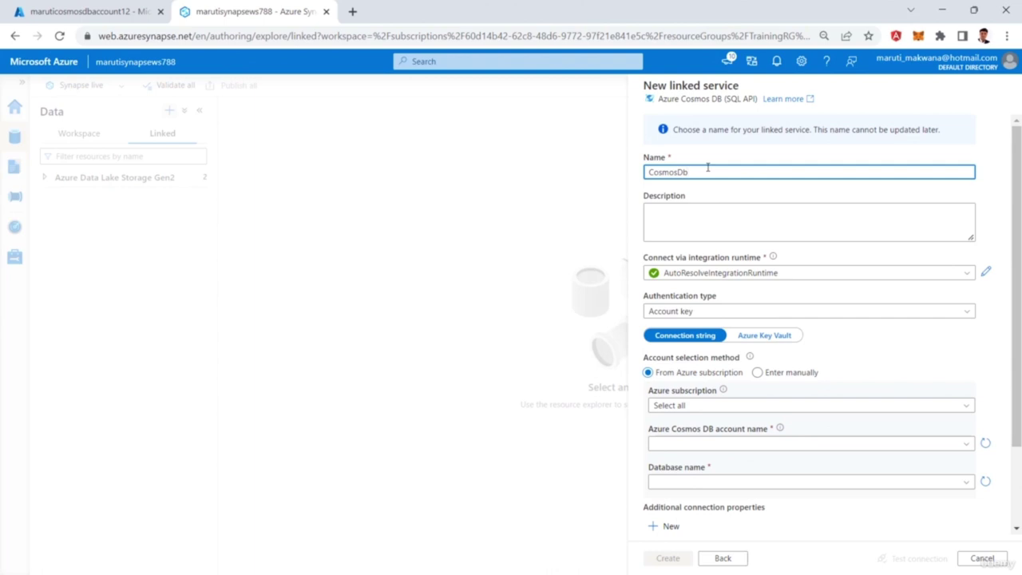
text(Su)
text(ynapselink)
scroll(843, 376, down, 2)
- Select the Visual Studio Enterprise subscription, the Cosmos DB account and LearningDB, test the connection, and create it
click(778, 306)
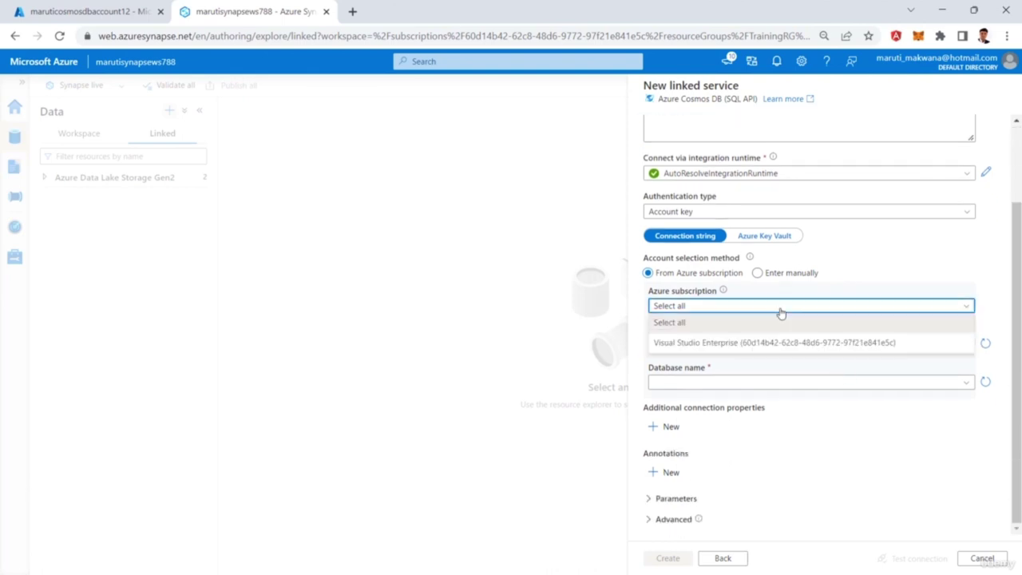
click(771, 343)
click(781, 345)
click(766, 362)
click(770, 385)
click(770, 383)
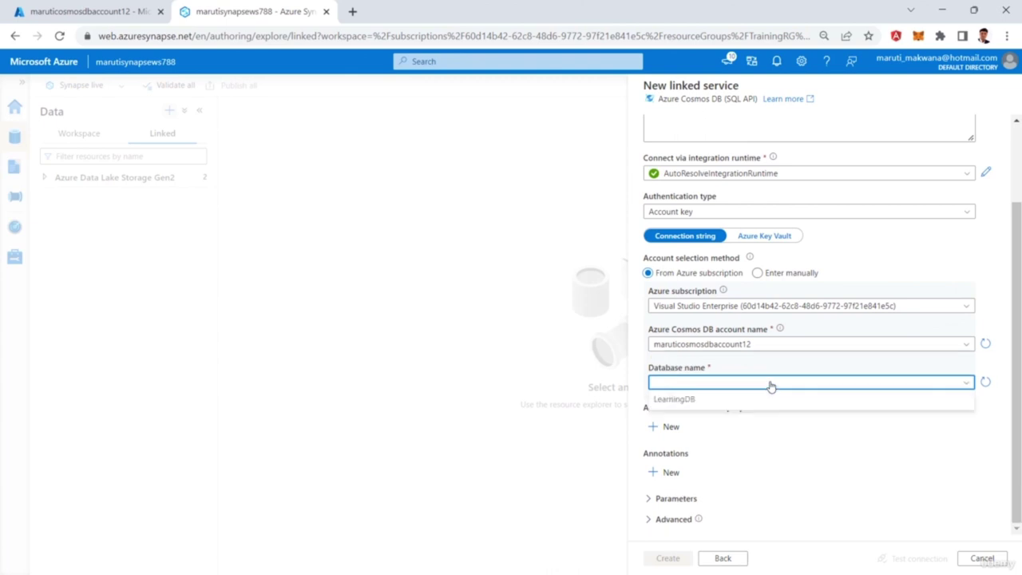
click(680, 399)
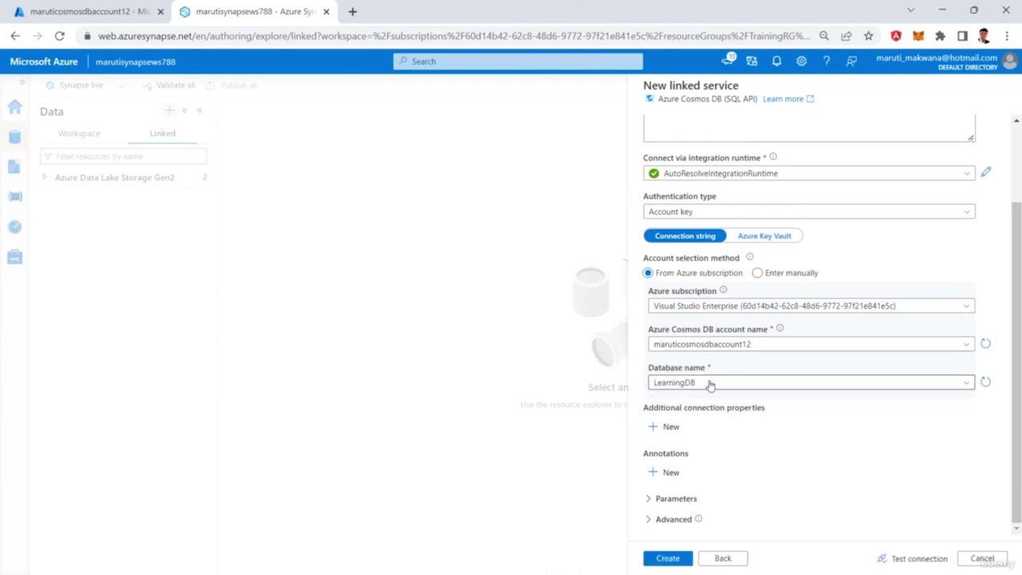
click(916, 558)
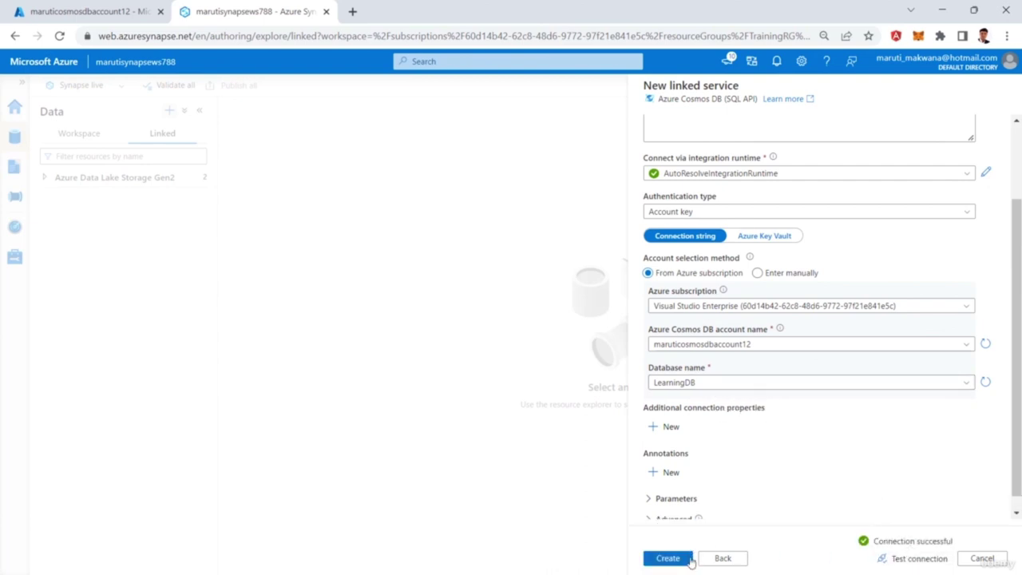
click(667, 558)
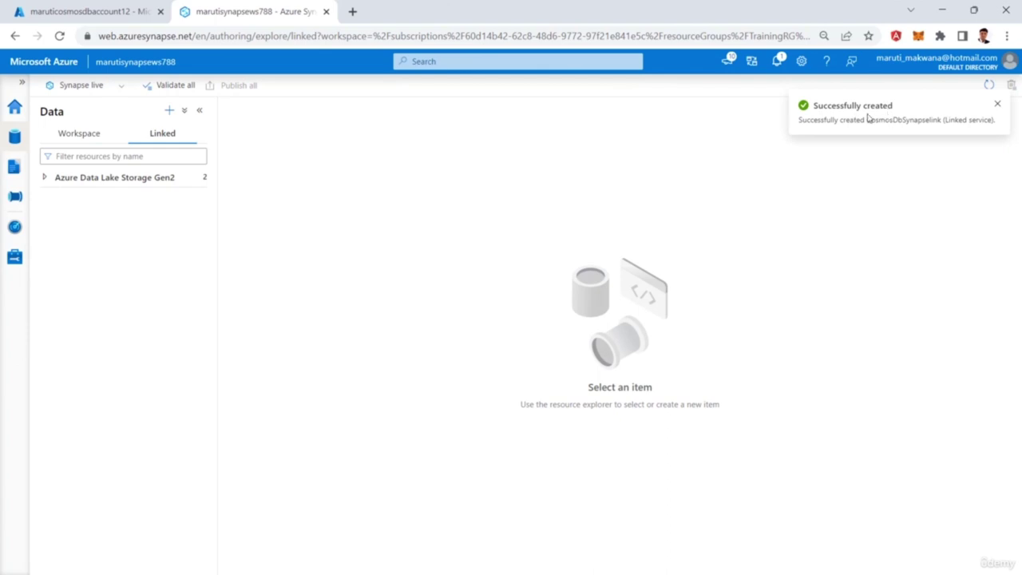
- Reload the Linked data and expand Azure Cosmos DB > CosmosDbSynapselink to show the students container
click(59, 36)
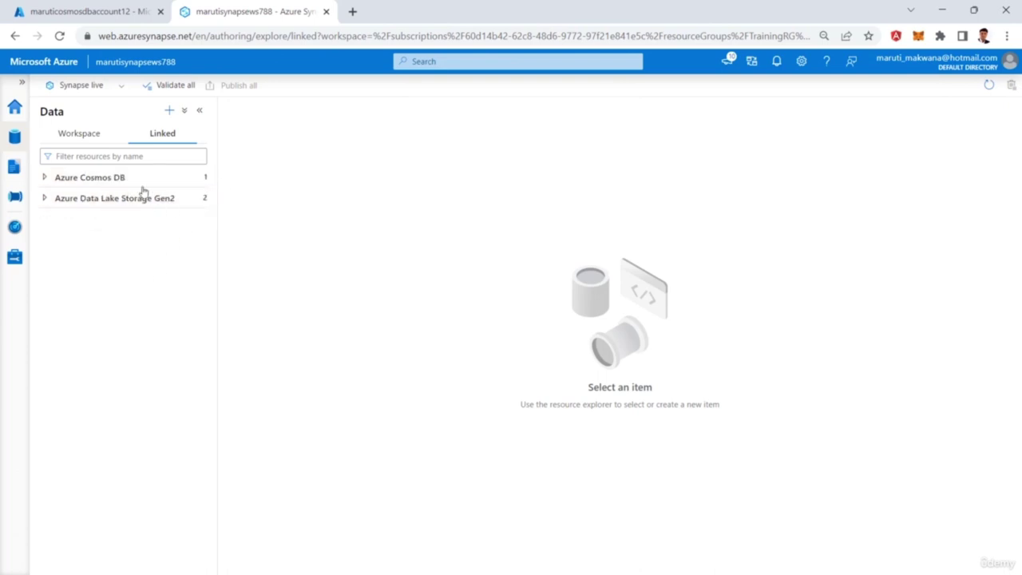
click(64, 182)
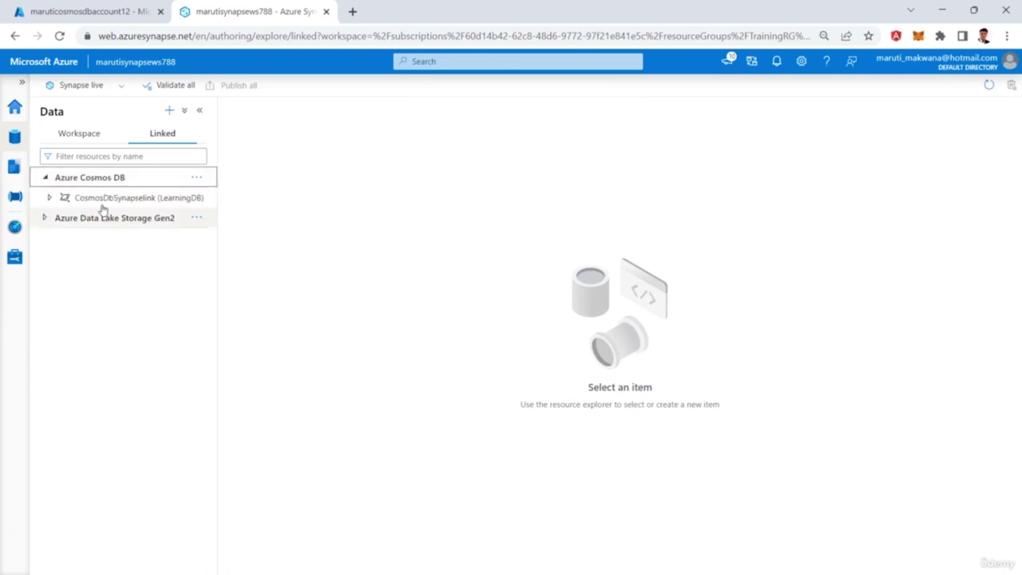
click(48, 200)
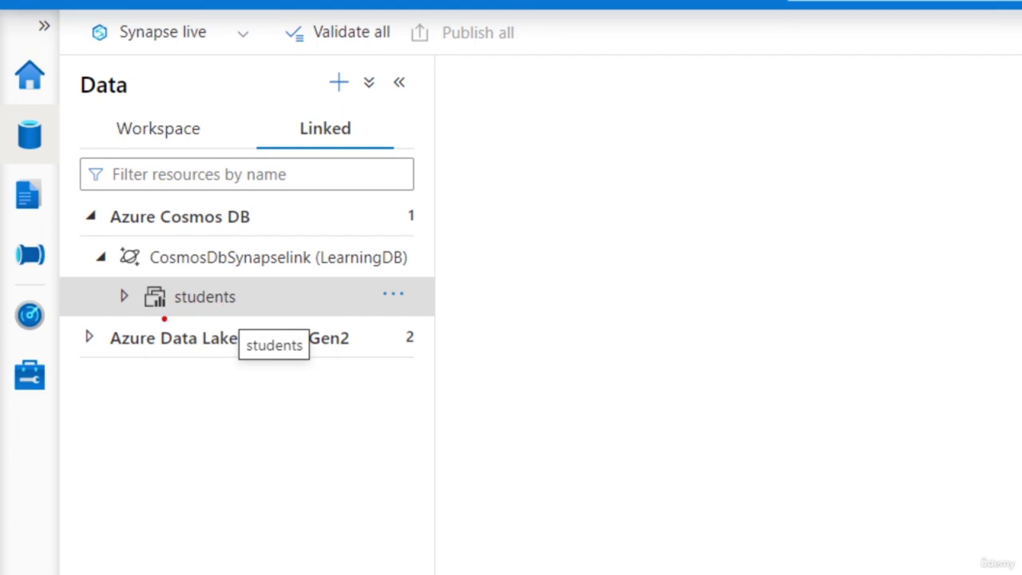
mouse_move(170, 274)
mouse_down()
mouse_move(124, 277)
mouse_move(127, 308)
mouse_move(179, 321)
mouse_move(178, 279)
mouse_up()
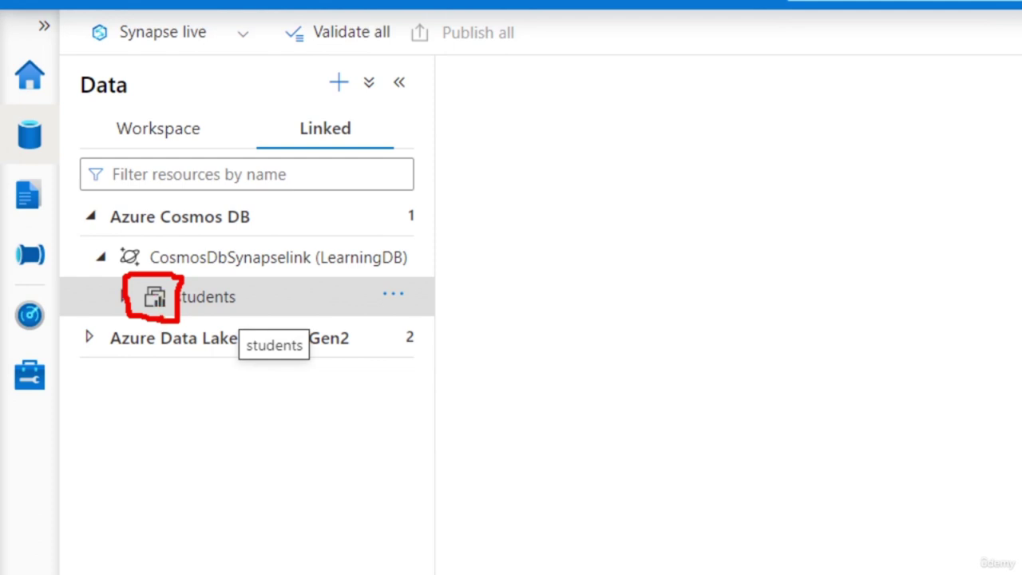
mouse_move(146, 391)
mouse_down()
mouse_move(148, 423)
mouse_move(153, 417)
mouse_up()
drag(175, 376, 169, 420)
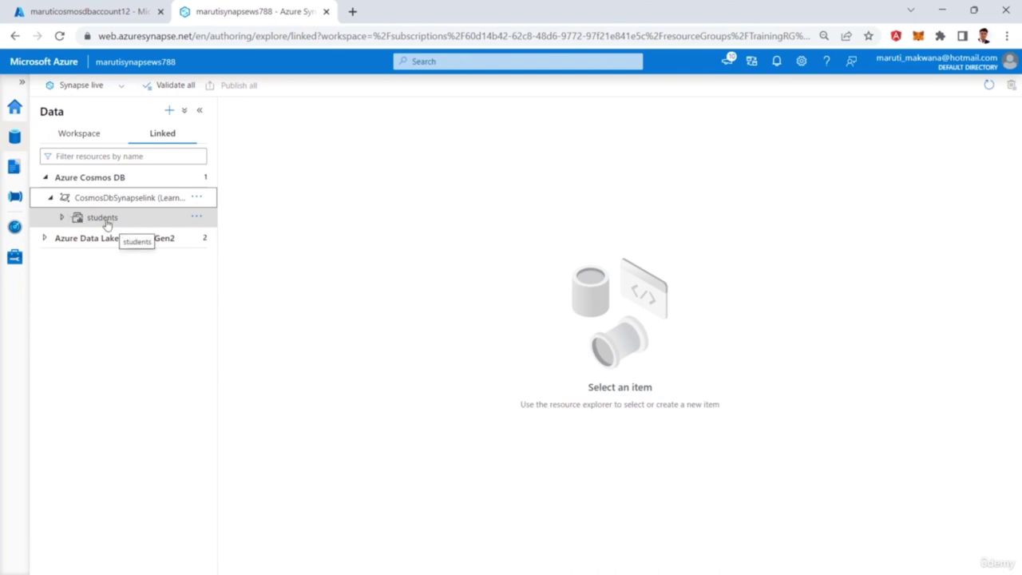
- Open the students container's New SQL script options, showing Select TOP 100 rows
click(196, 218)
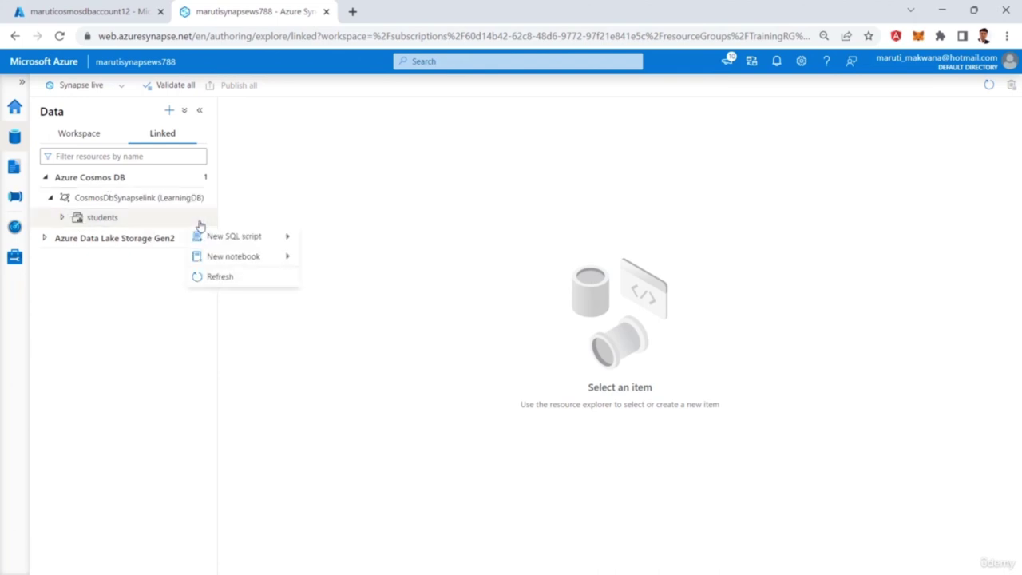
mouse_move(212, 242)
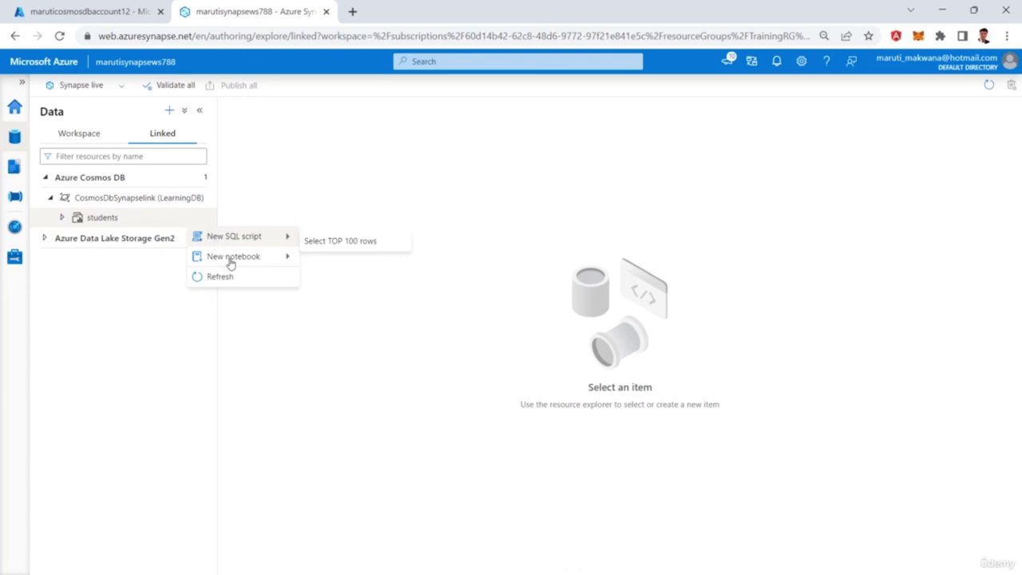
mouse_move(229, 262)
- Create a Select TOP 100 rows script on students and rename the line-1 credential to end in 'cred'
click(354, 244)
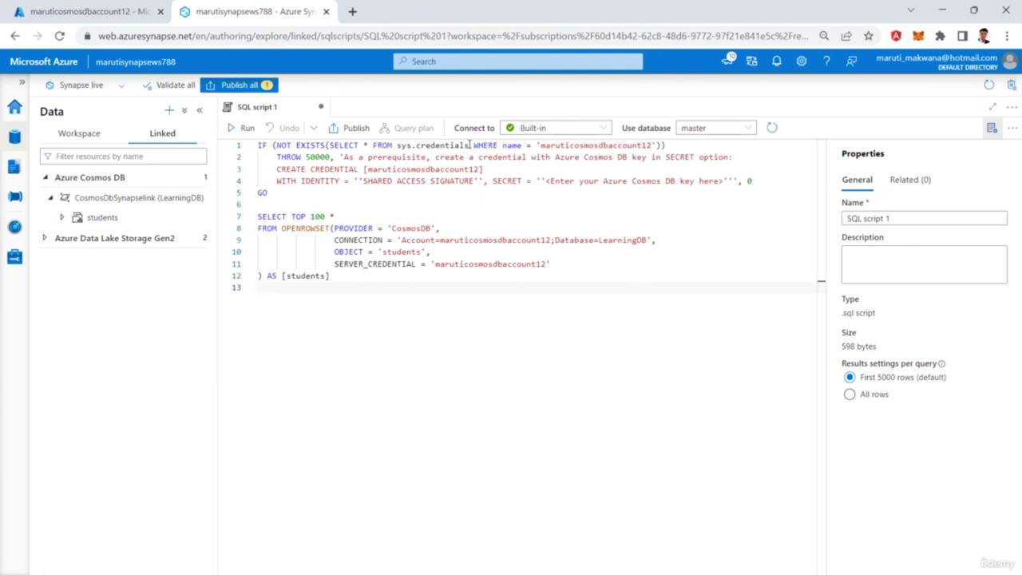
mouse_move(525, 145)
drag(597, 145, 651, 146)
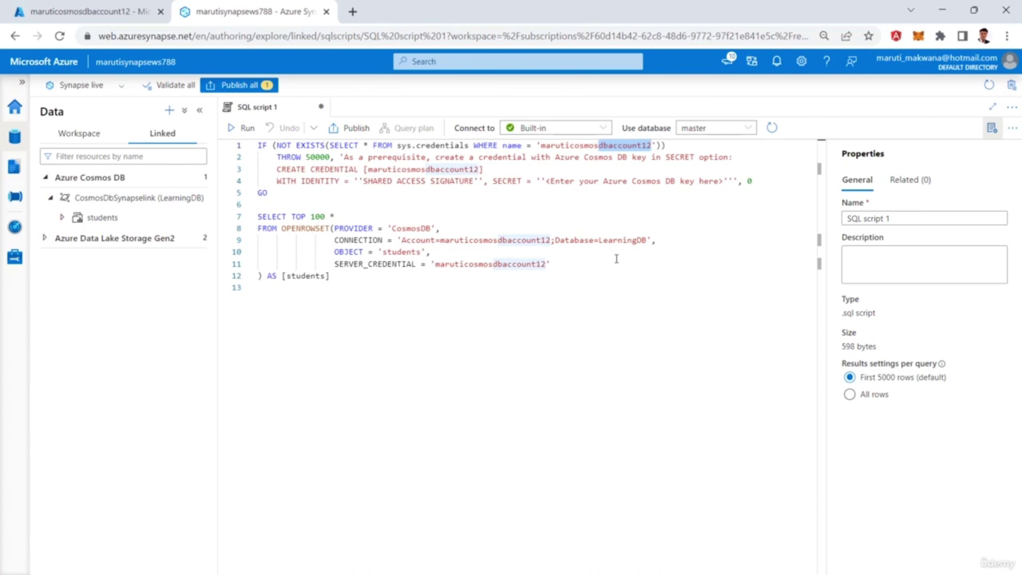
text(cred)
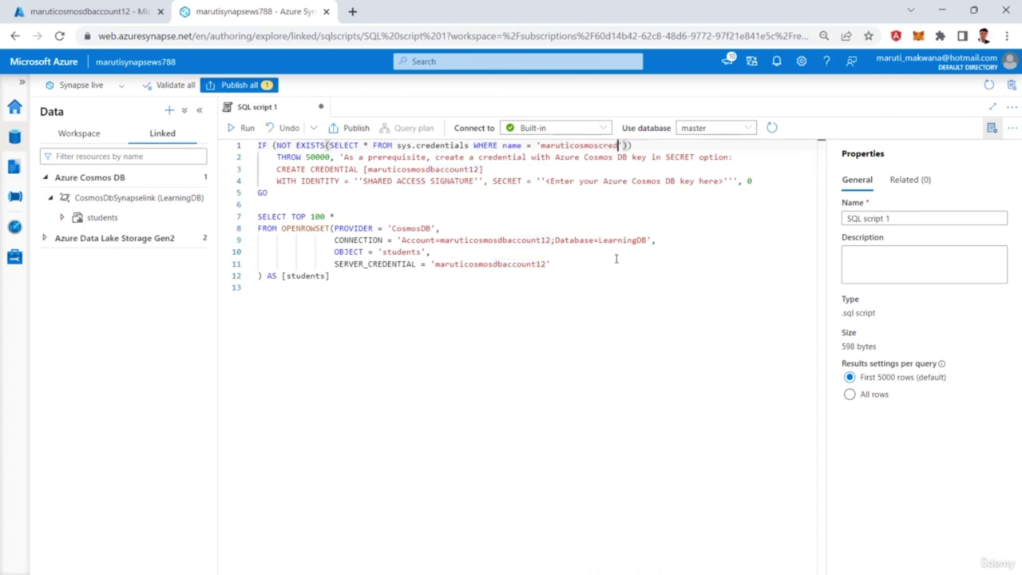
double_click(580, 145)
key(ctrl+c)
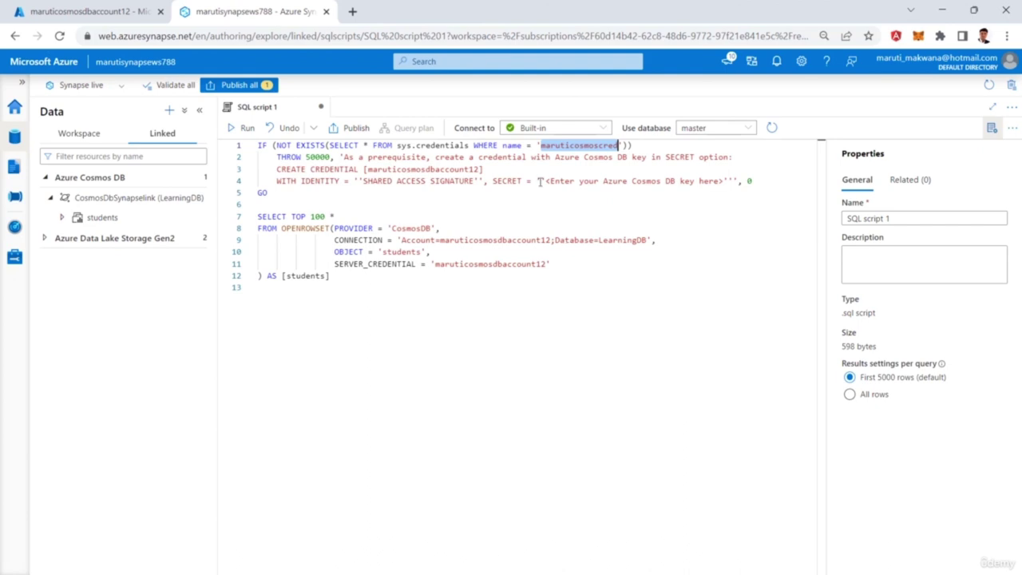
- Delete the THROW line and paste the new credential name into CREATE CREDENTIAL and SERVER_CREDENTIAL
drag(274, 156, 741, 158)
key(Delete)
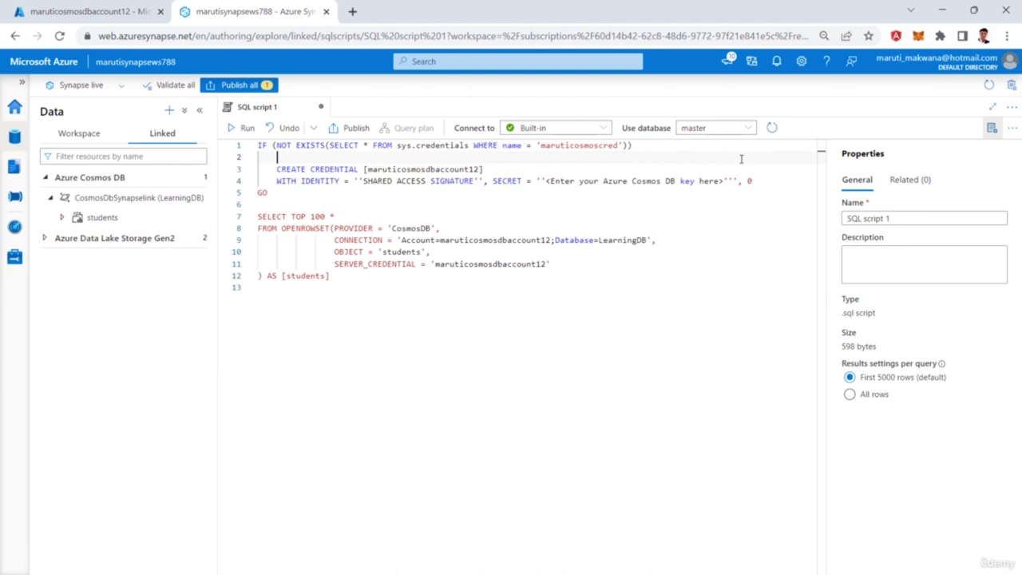
click(658, 147)
key(Delete)
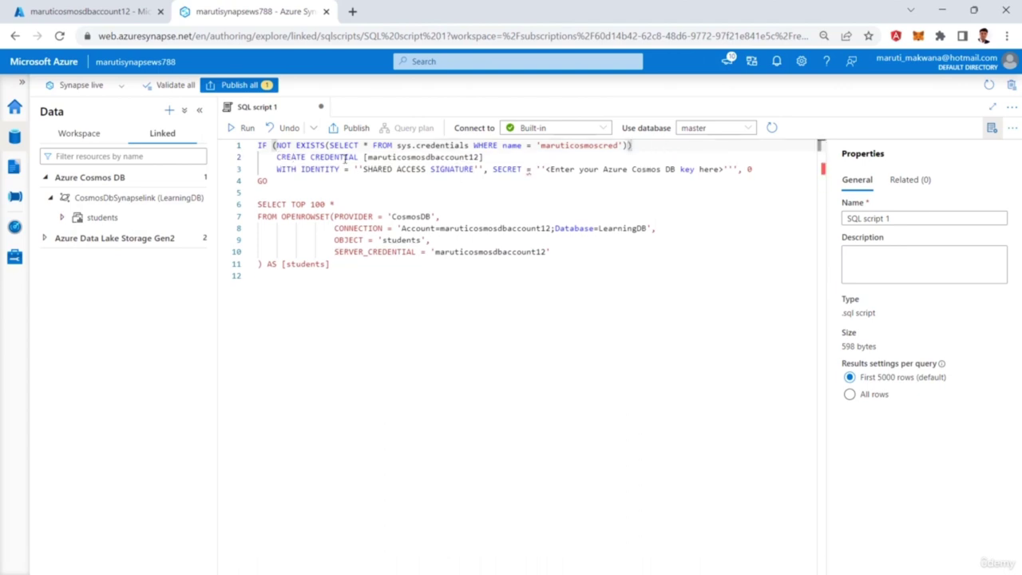
double_click(388, 157)
key(ctrl+v)
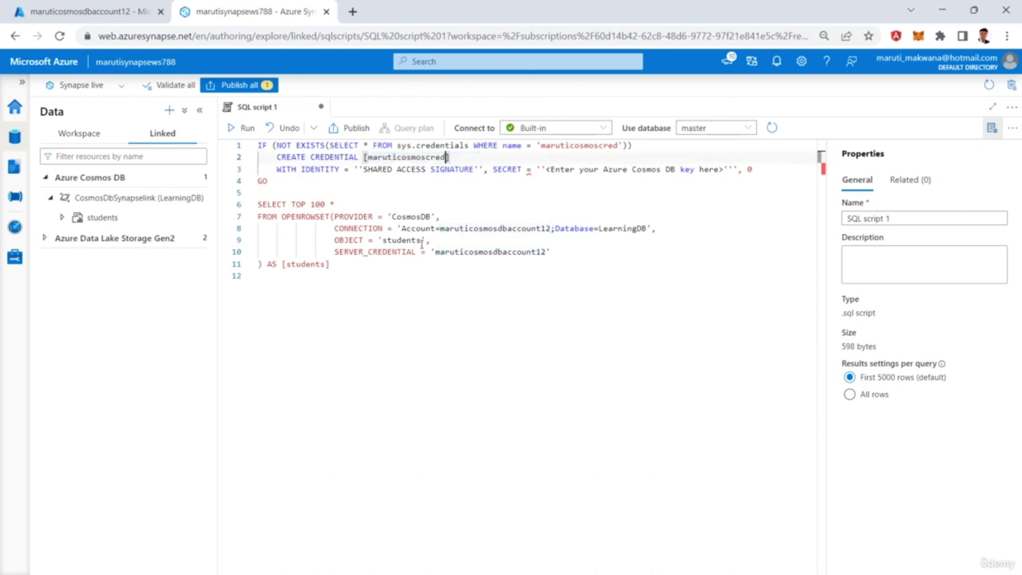
double_click(495, 253)
key(ctrl+v)
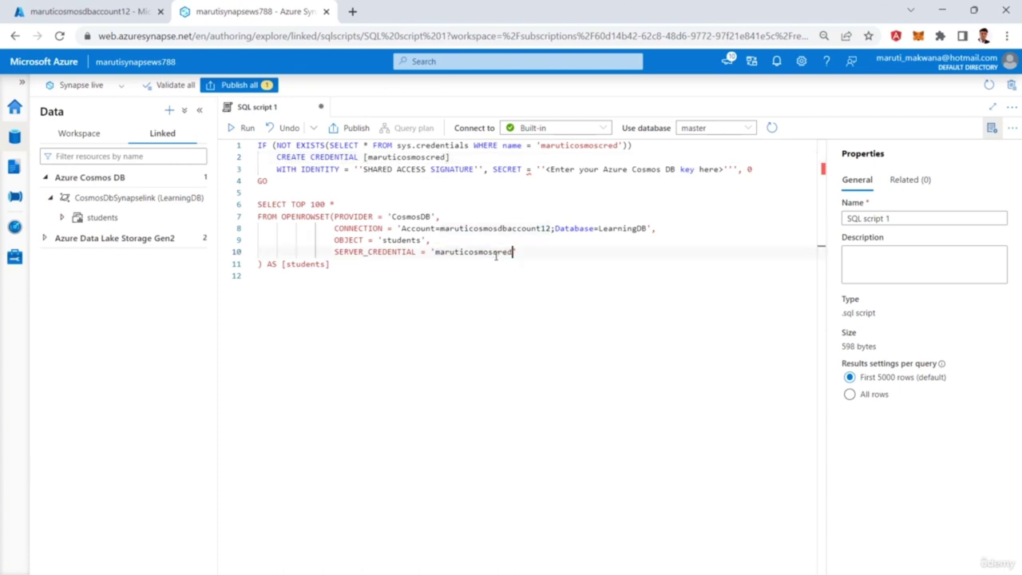
- Remove the doubled quotes around SHARED ACCESS SIGNATURE and delete the placeholder key after SECRET
double_click(476, 229)
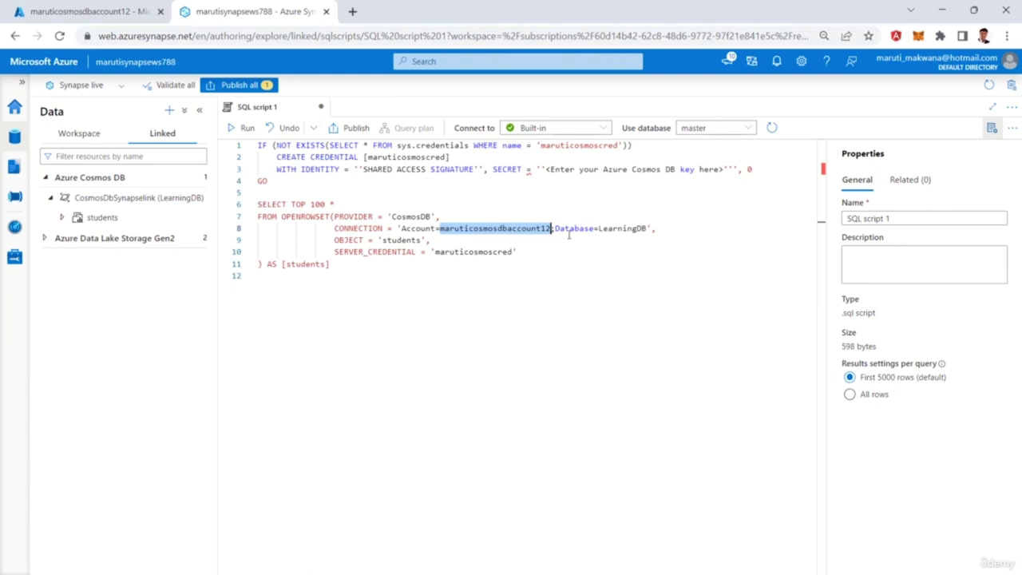
double_click(626, 229)
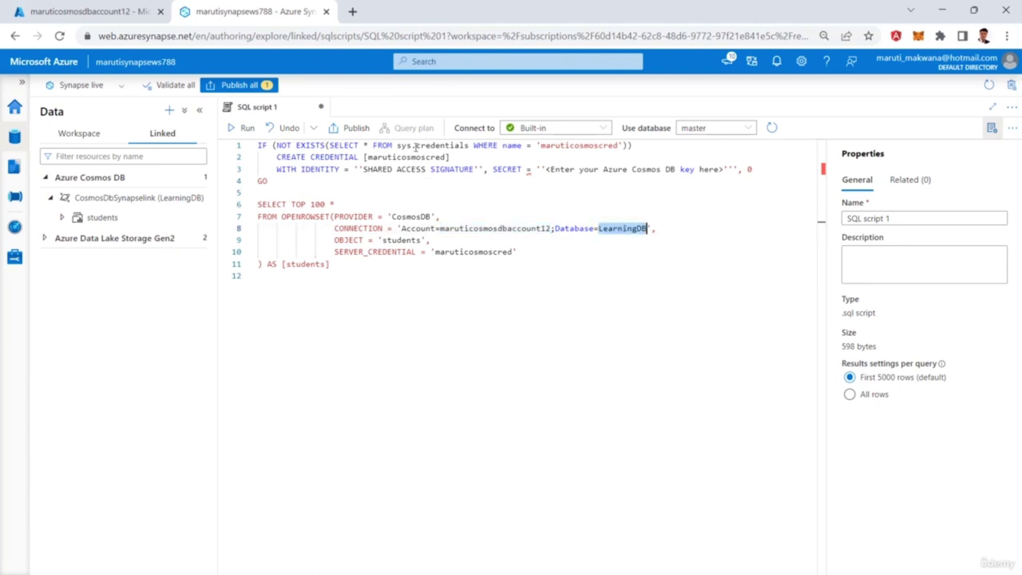
double_click(366, 170)
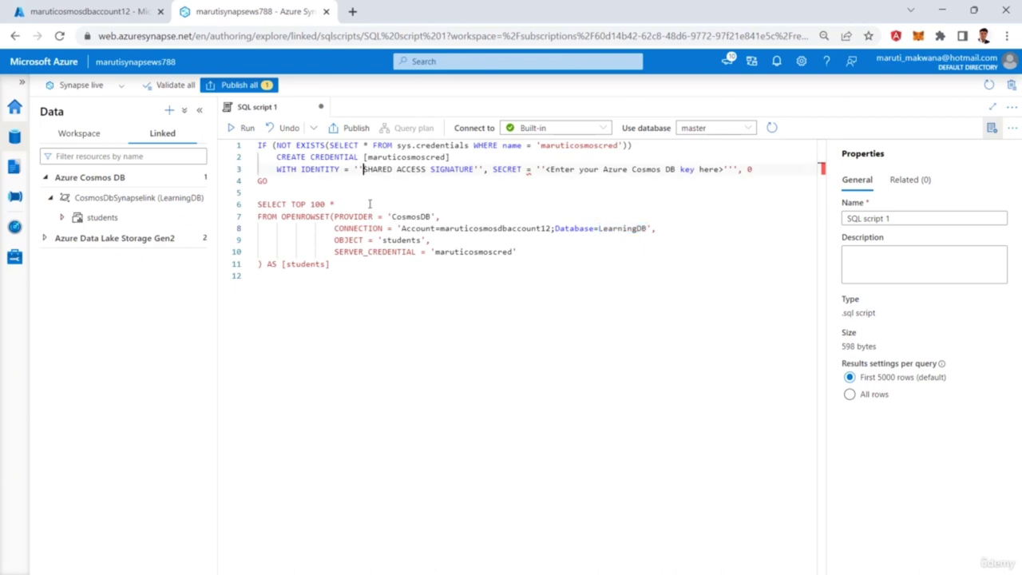
key(Left)
key(BackSpace)
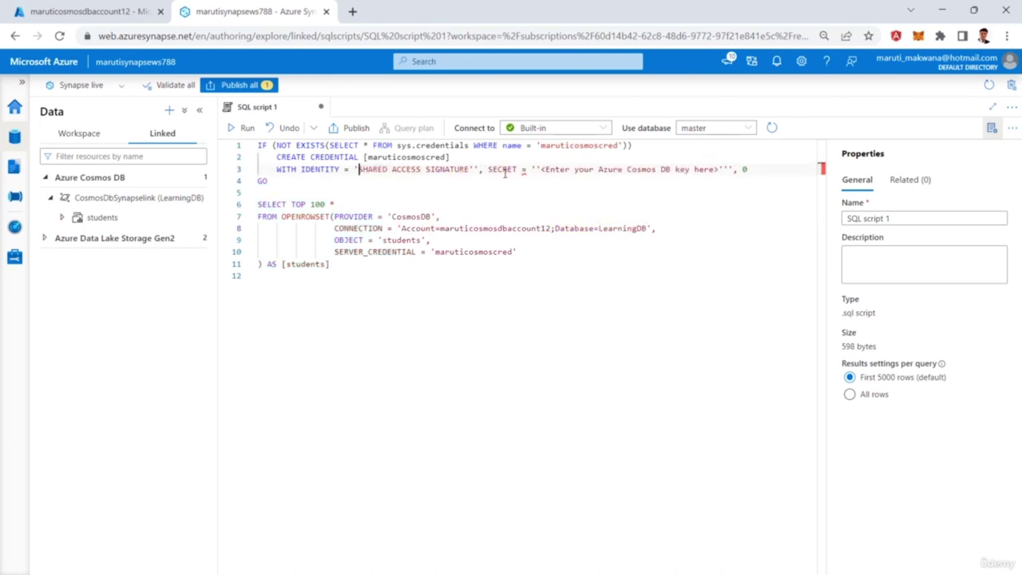
click(477, 169)
key(BackSpace)
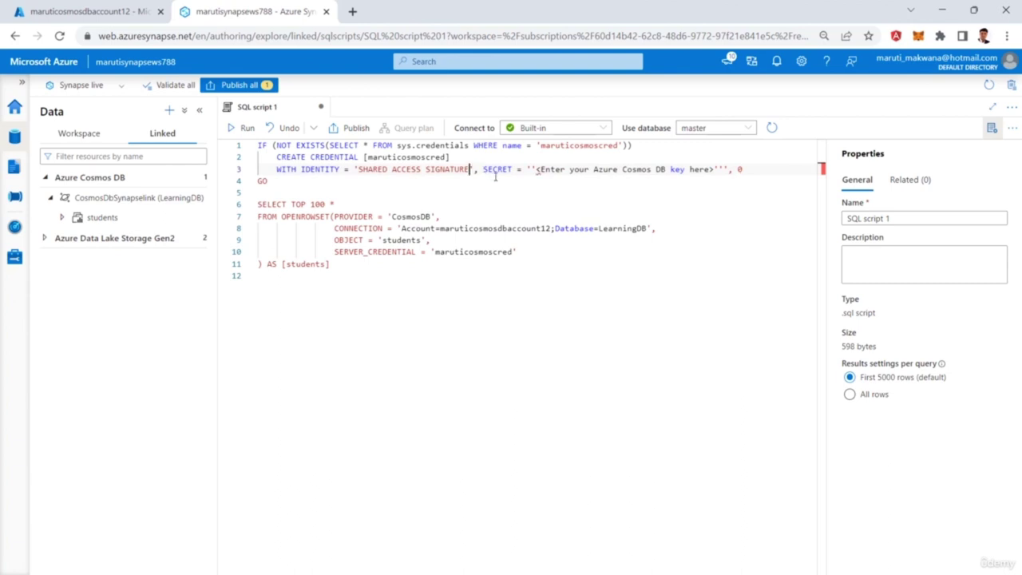
drag(538, 169, 763, 166)
key(BackSpace)
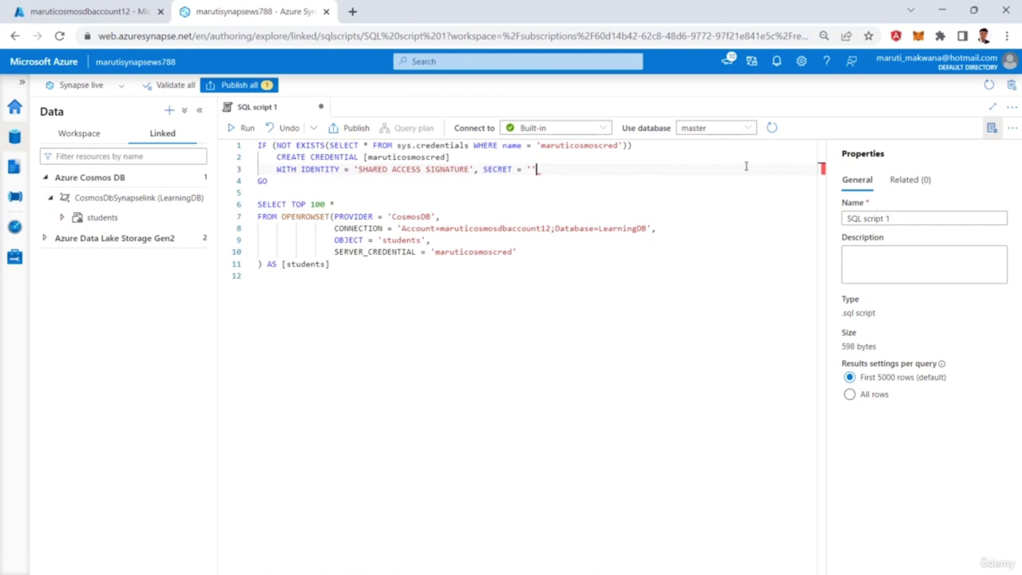
key(Left)
- Copy the PRIMARY KEY from the Cosmos DB account's Keys page, then go back to the Synapse script
click(108, 12)
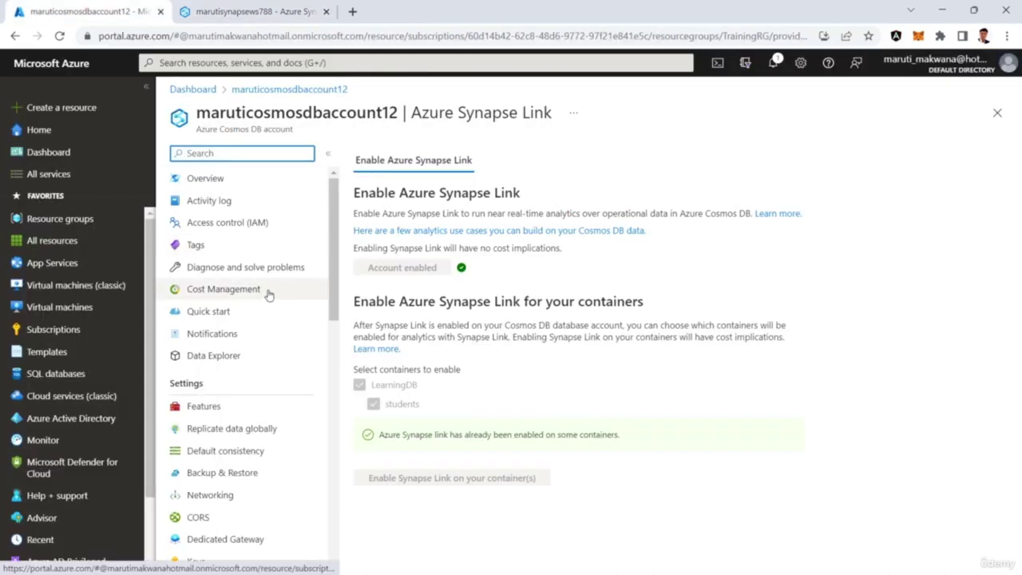
scroll(205, 426, down, 2)
click(204, 424)
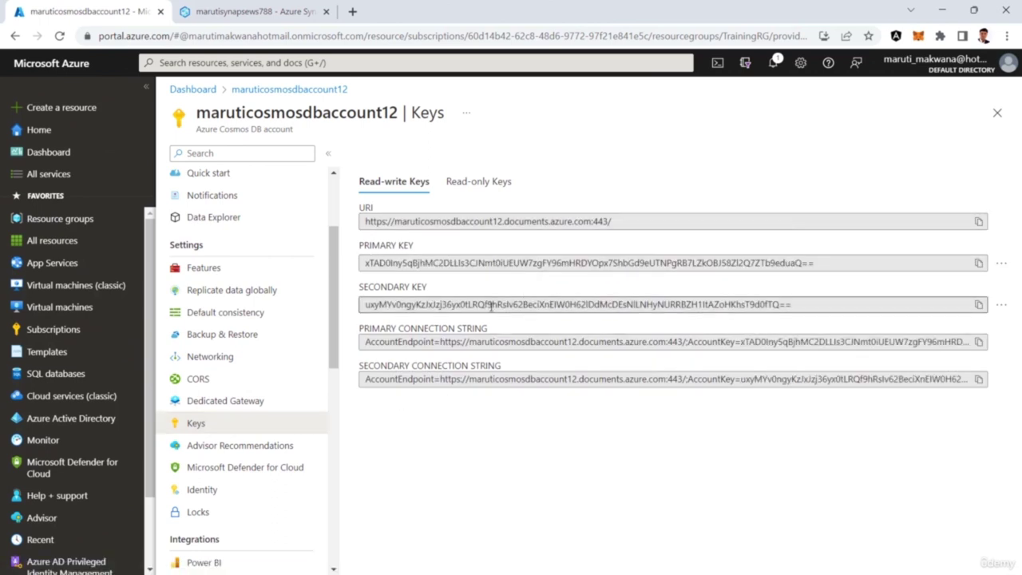
click(979, 263)
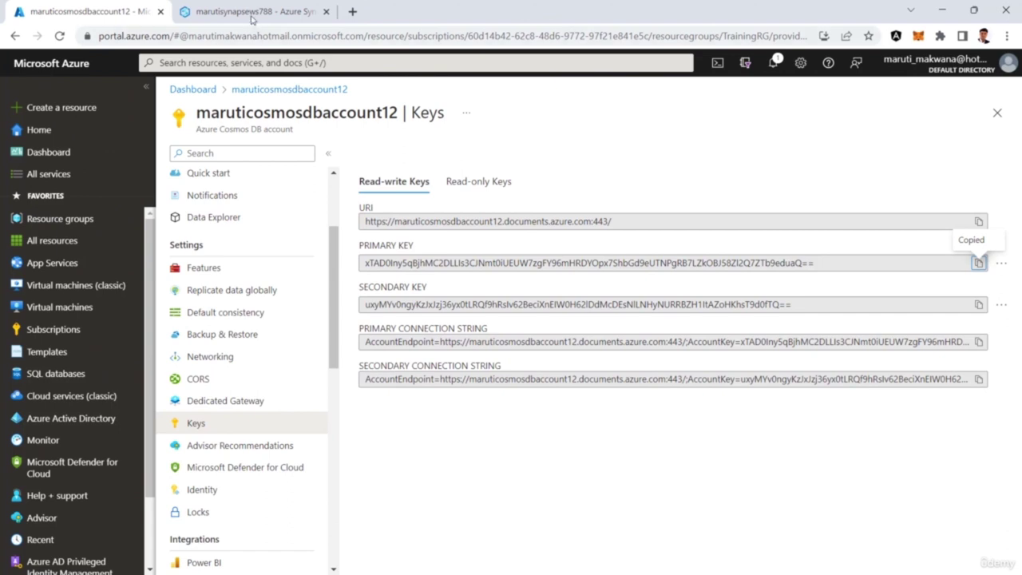
click(254, 12)
click(530, 169)
- Paste the primary key as the SECRET and run the query, returning students rows s713–s715
text(')
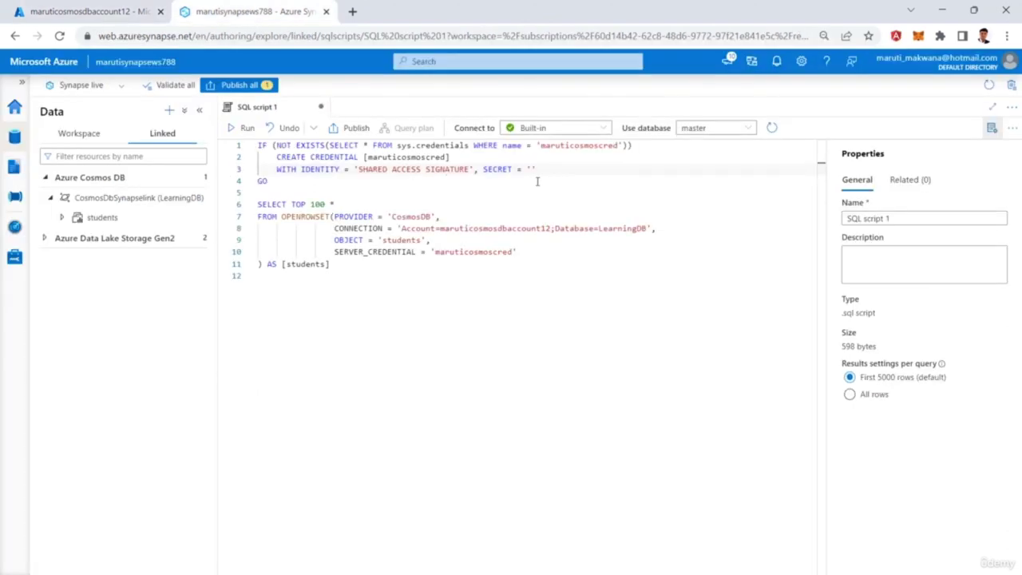
key(ctrl+v)
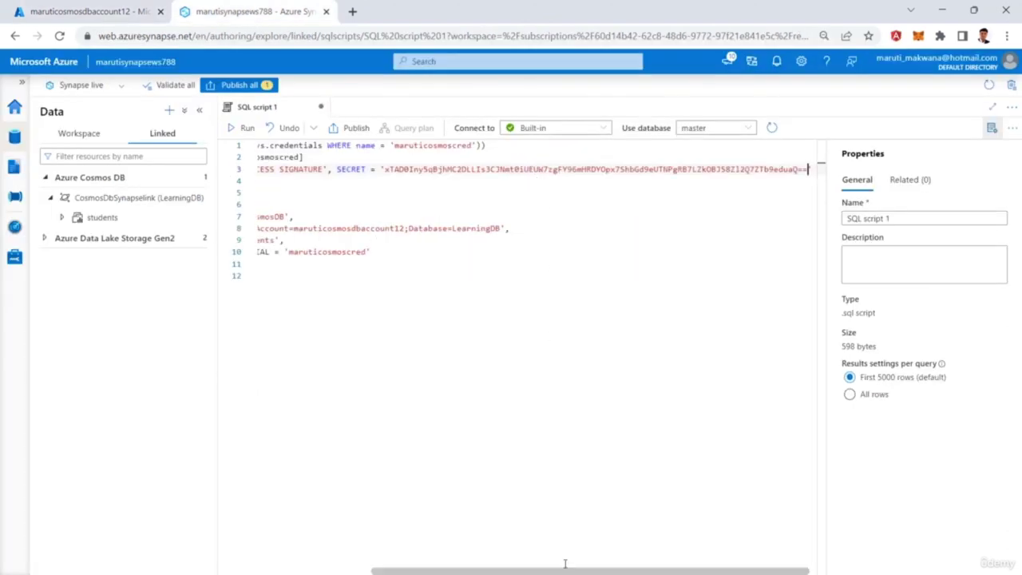
drag(577, 572, 463, 571)
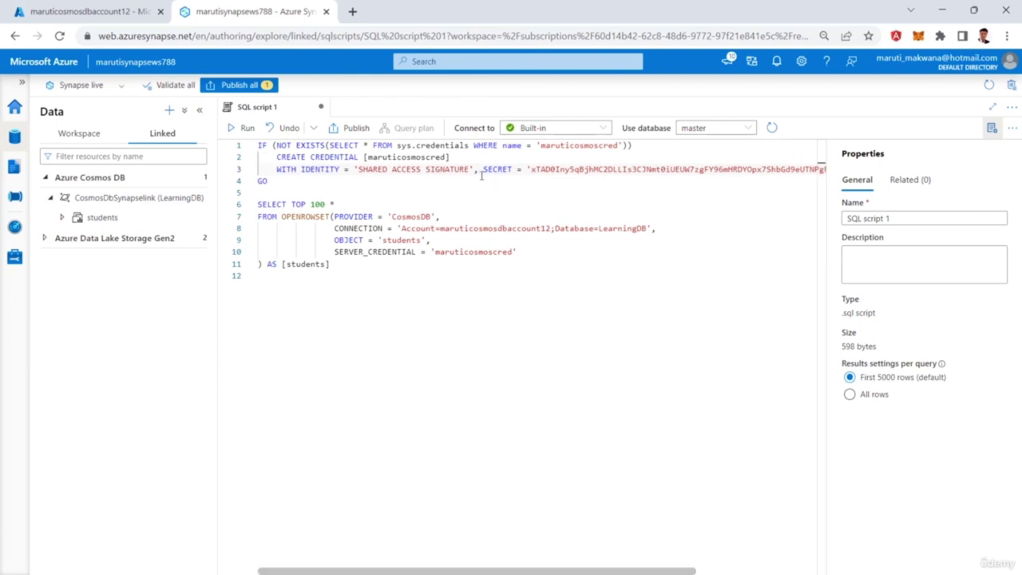
click(244, 128)
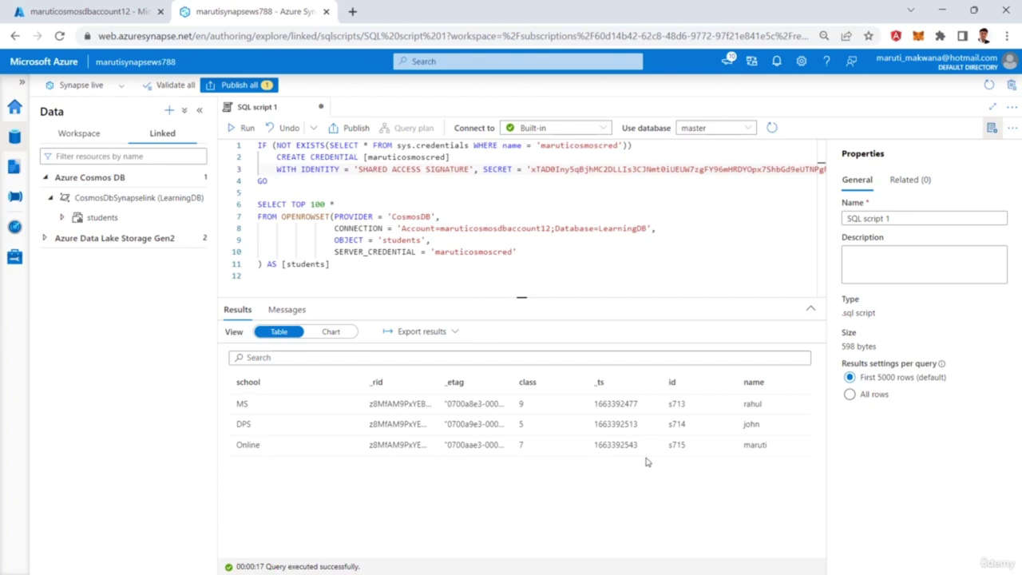
- Publish all pending changes, including SQL script 1, and dismiss the completion notice
click(236, 85)
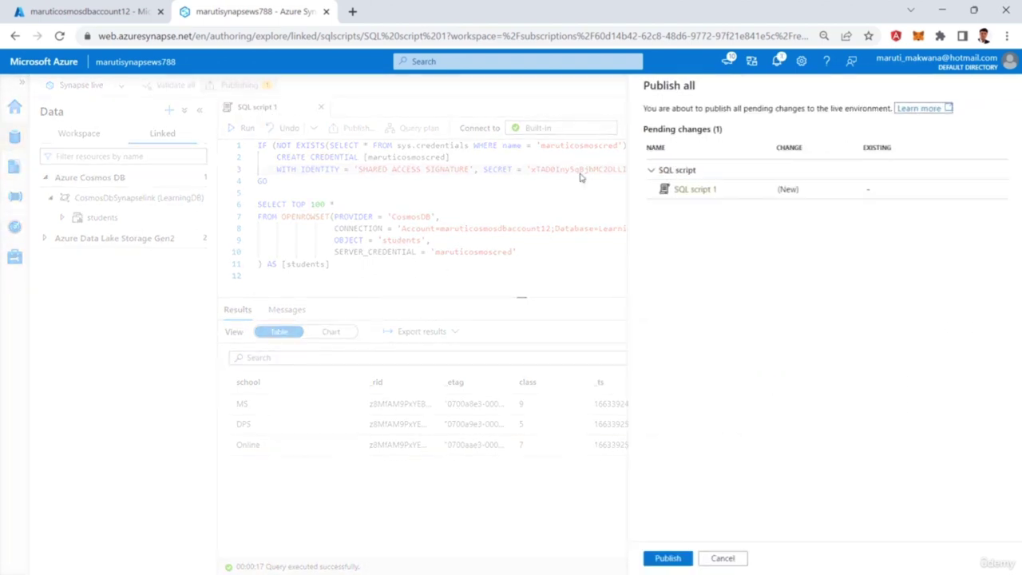
click(669, 558)
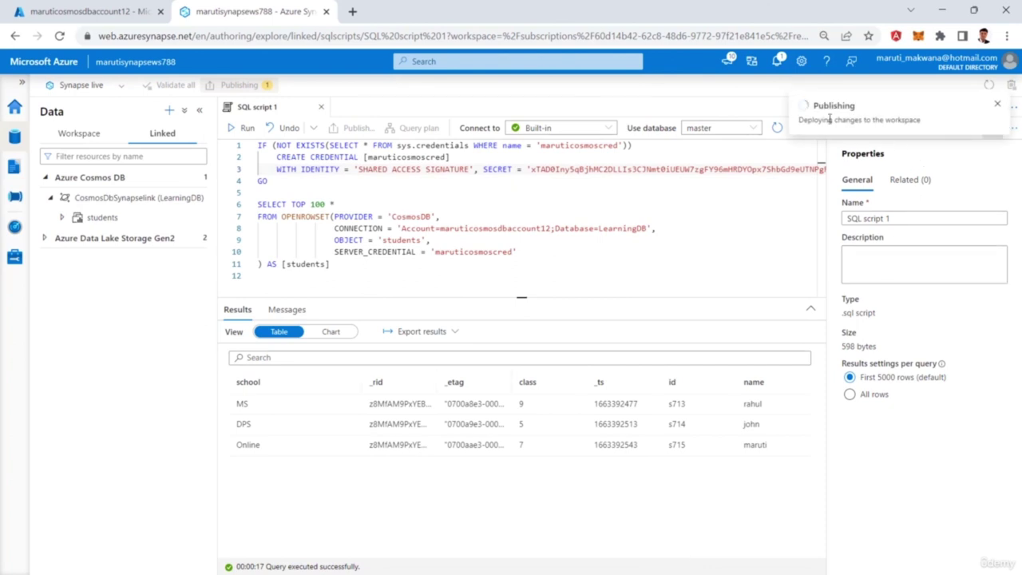
click(994, 106)
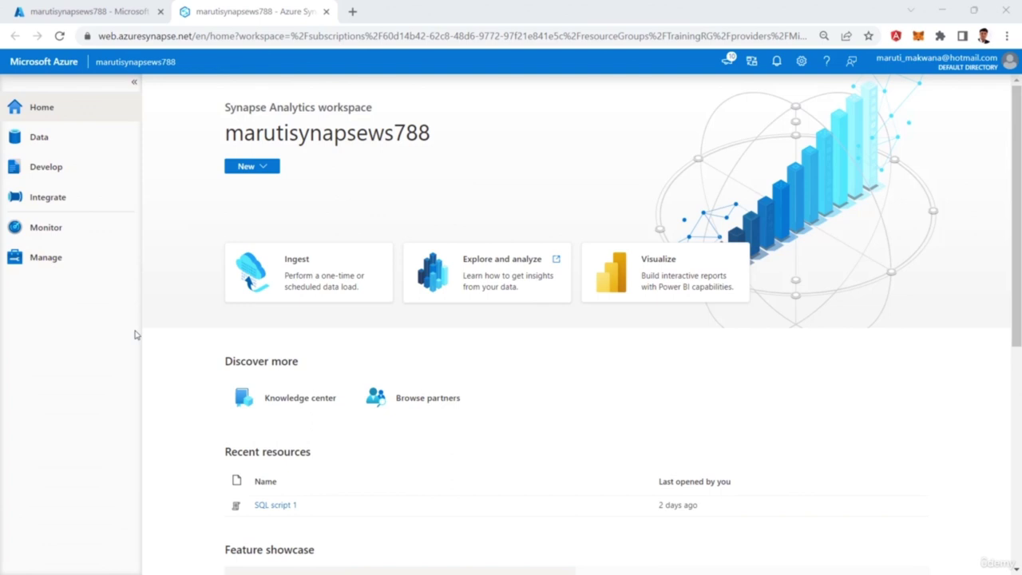
- Open the Develop hub listing SQL scripts and view the new-item menu
click(45, 177)
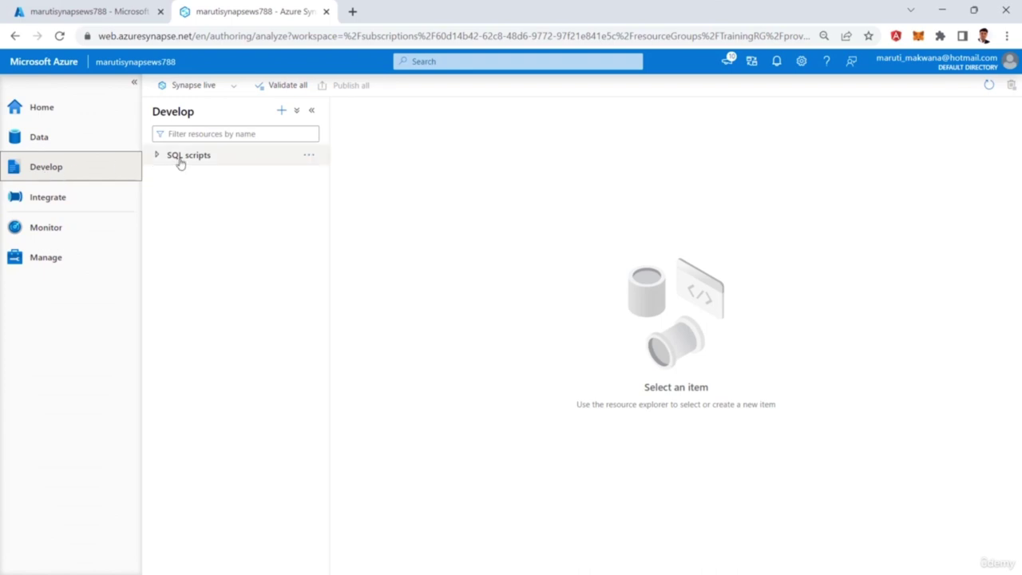
click(279, 114)
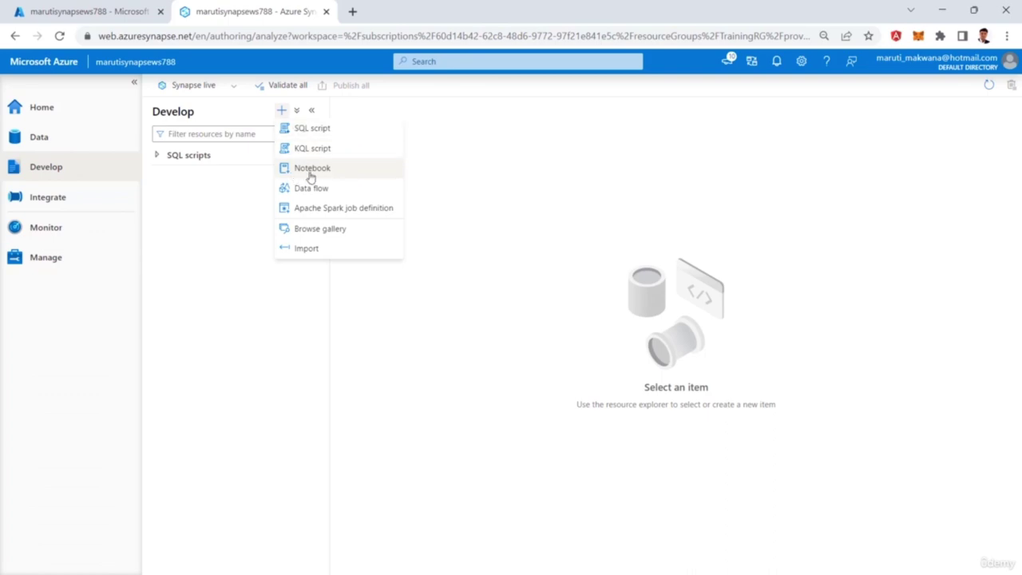
- From the workspace overview, start a new Apache Spark pool named marutisprkpool1
click(102, 16)
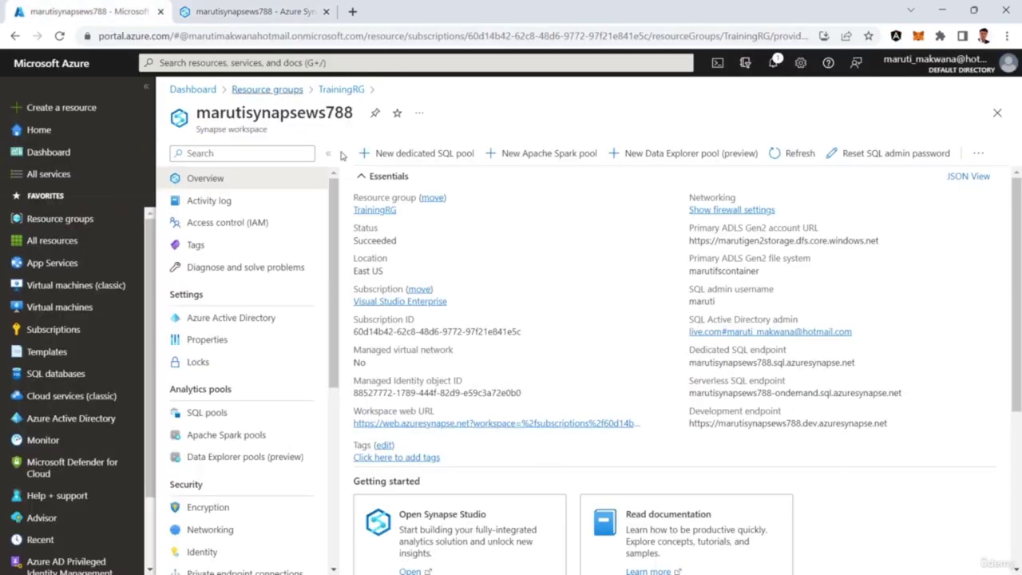
scroll(536, 325, down, 3)
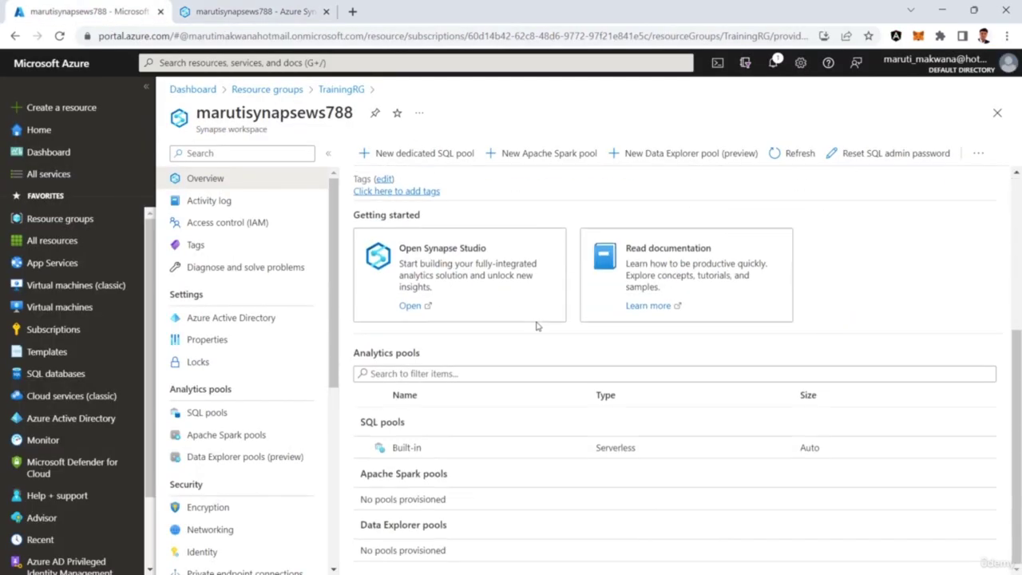
drag(361, 473, 456, 481)
click(459, 481)
scroll(392, 477, up, 3)
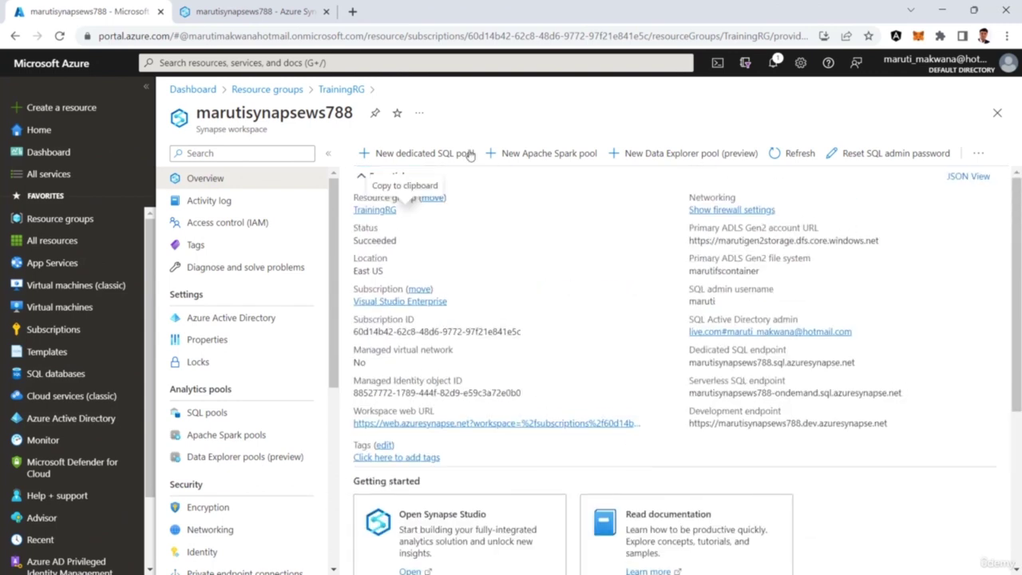
click(522, 154)
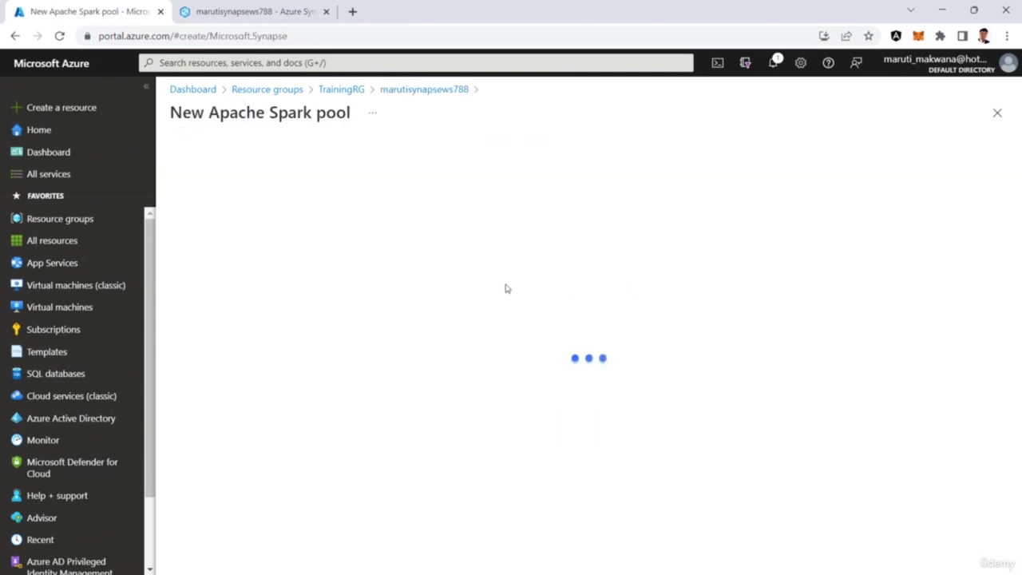
click(408, 281)
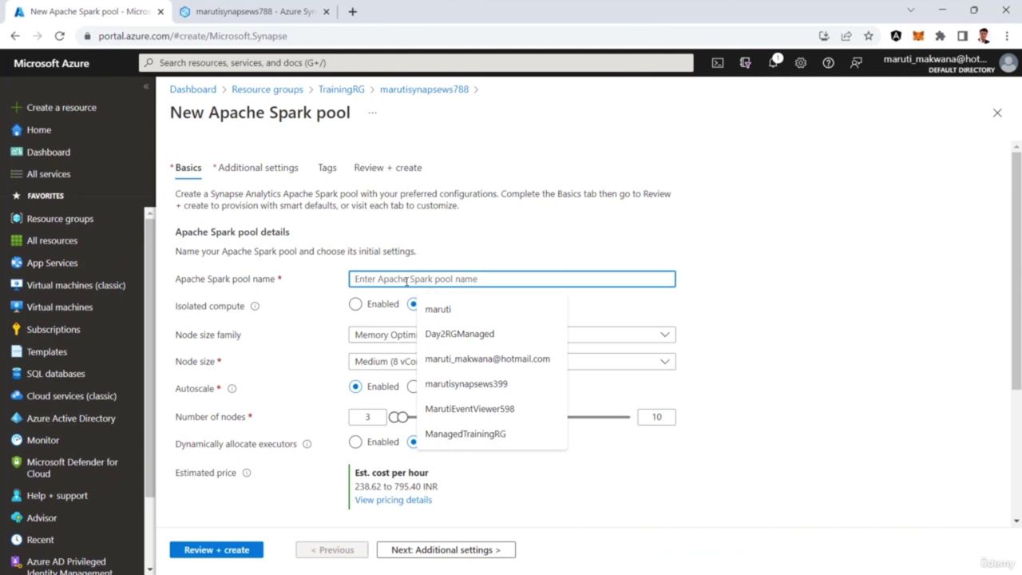
text(marut)
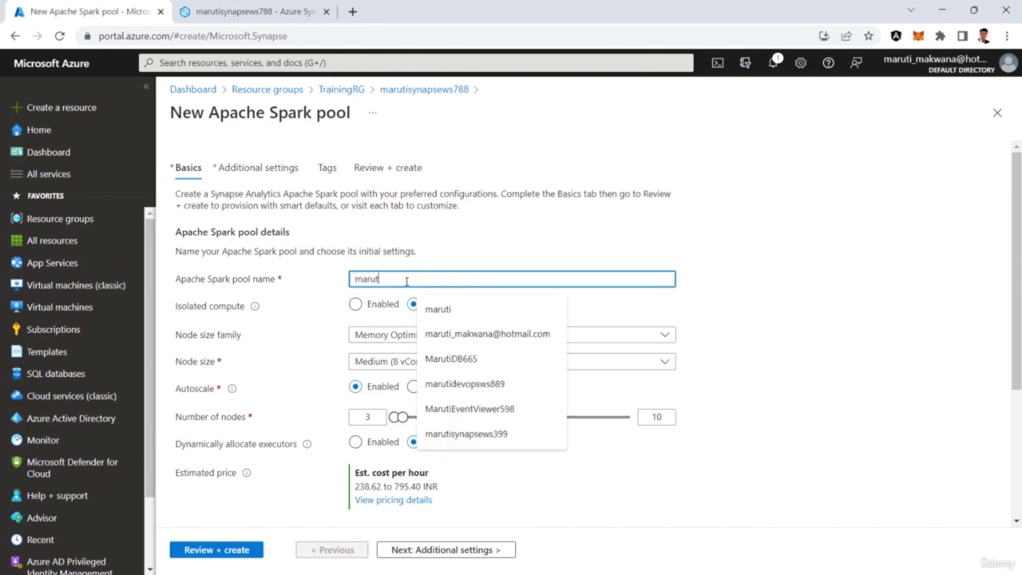
text(isprkpool1)
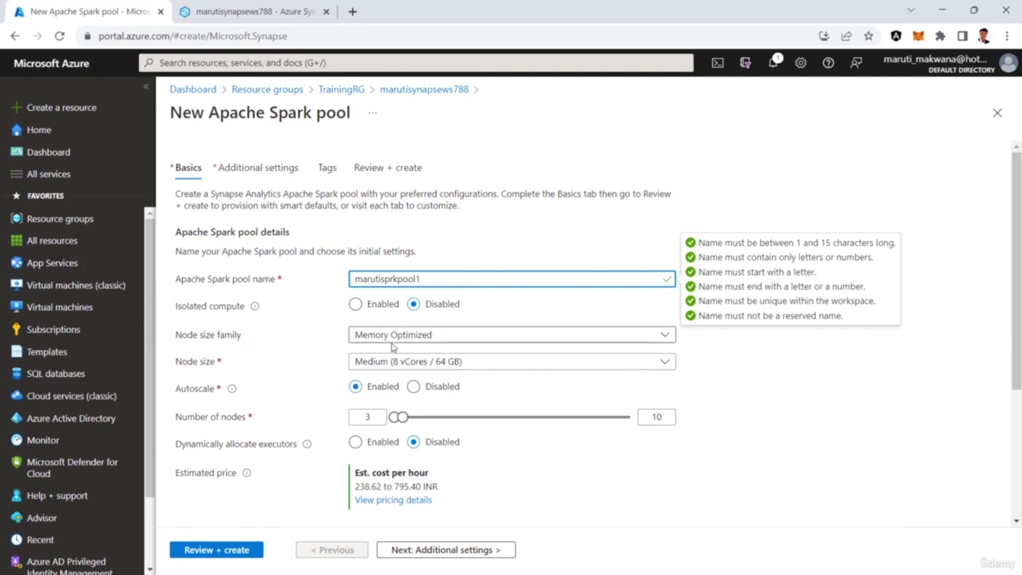
- Choose Small node size, disable autoscale, set 3 nodes, and continue to additional settings
click(461, 362)
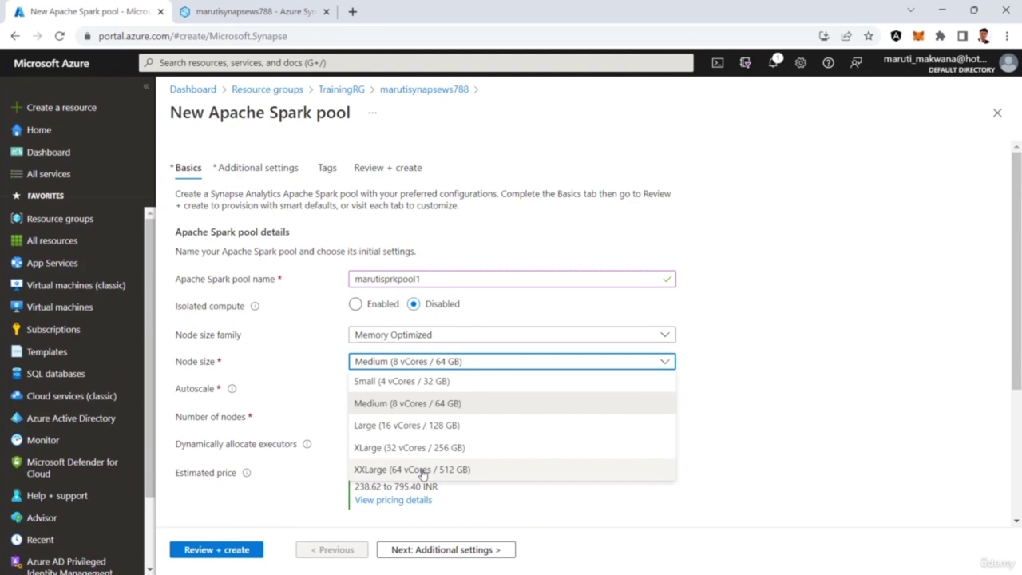
click(447, 382)
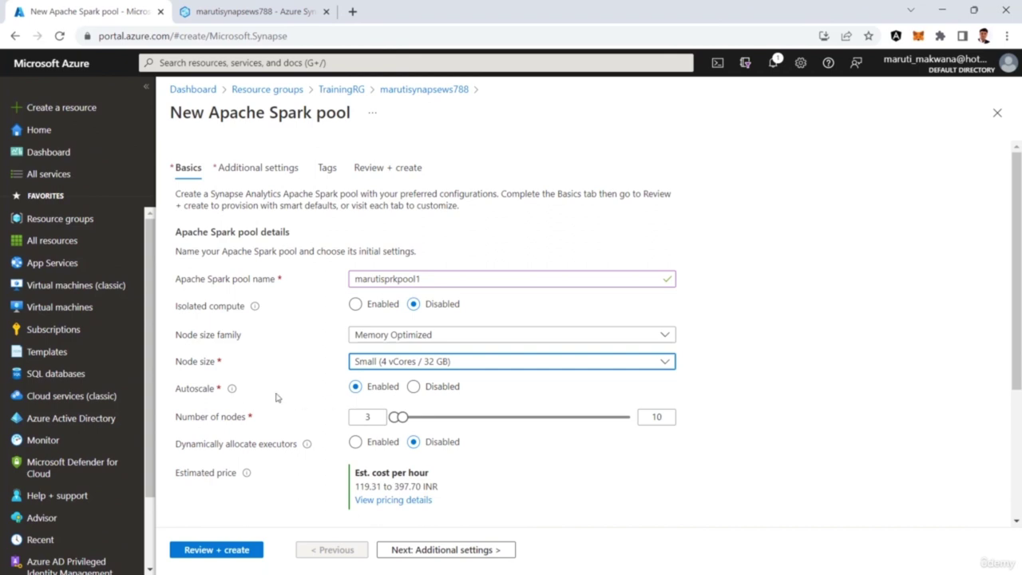
click(413, 386)
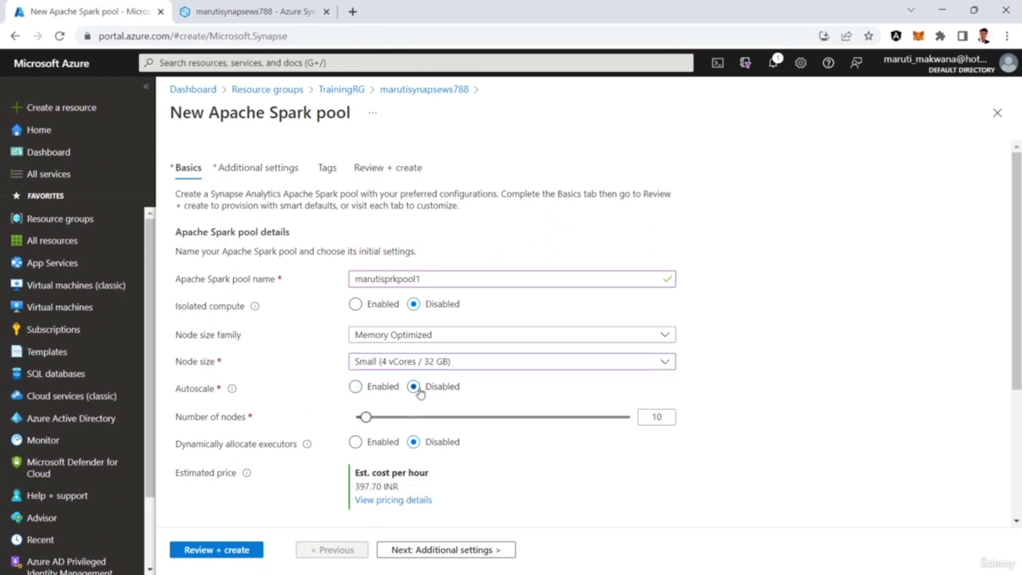
mouse_move(364, 422)
drag(365, 422, 335, 420)
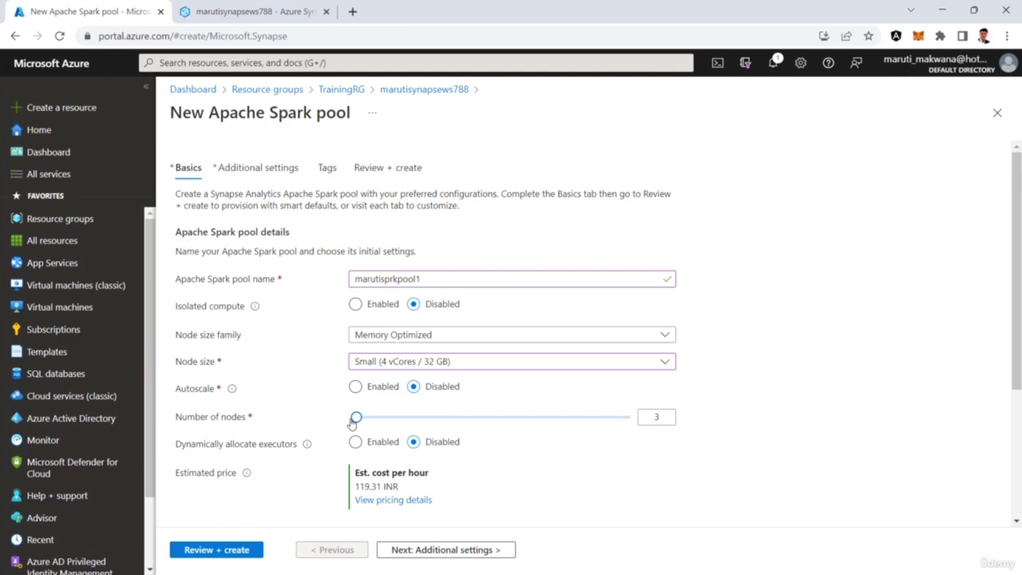
drag(356, 419, 456, 417)
drag(515, 441, 315, 415)
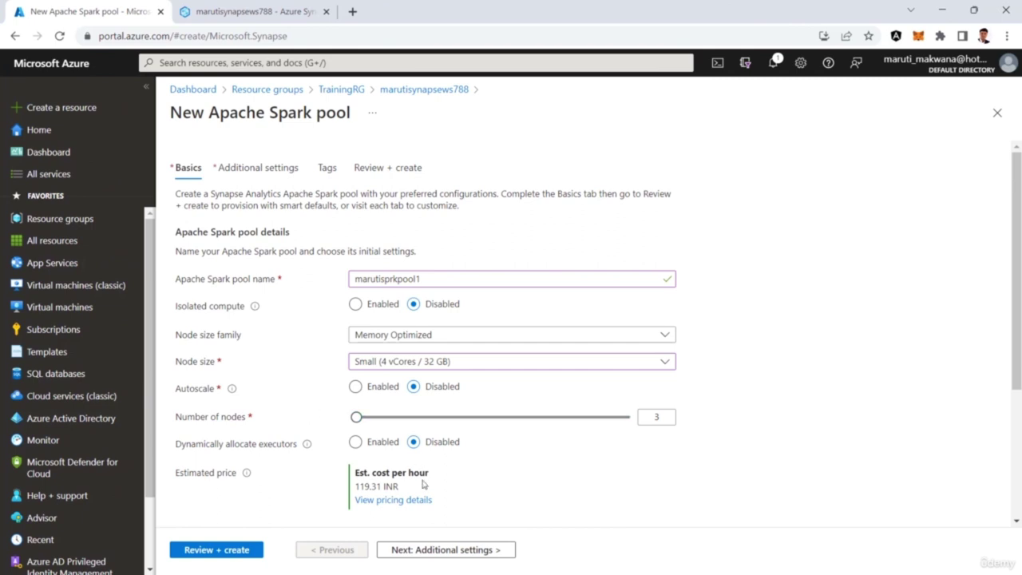
scroll(423, 484, down, 2)
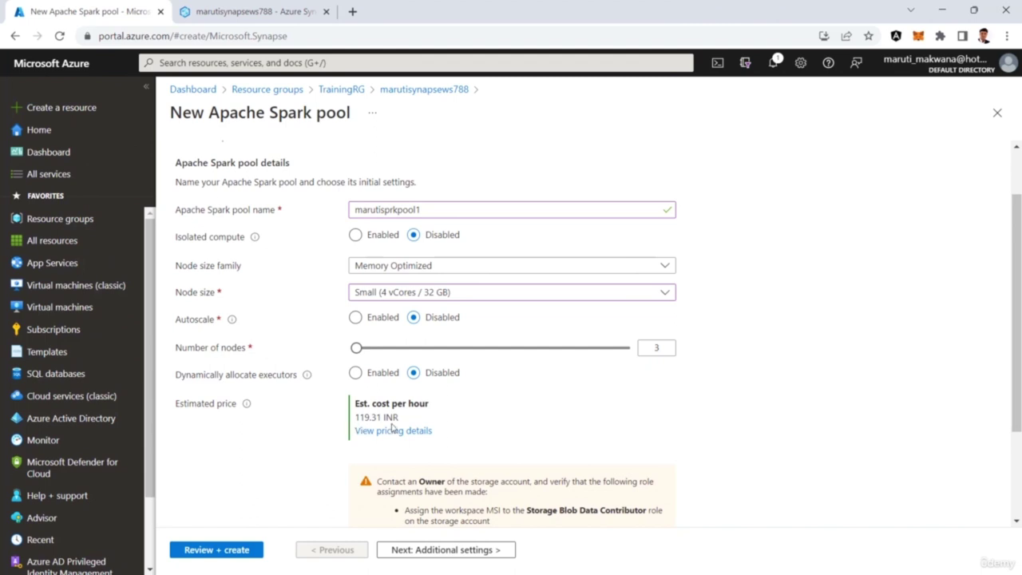
scroll(393, 428, down, 3)
click(417, 549)
- Review the additional settings (Spark 3.2, 50% cache), then proceed through Tags to Review + create
click(420, 551)
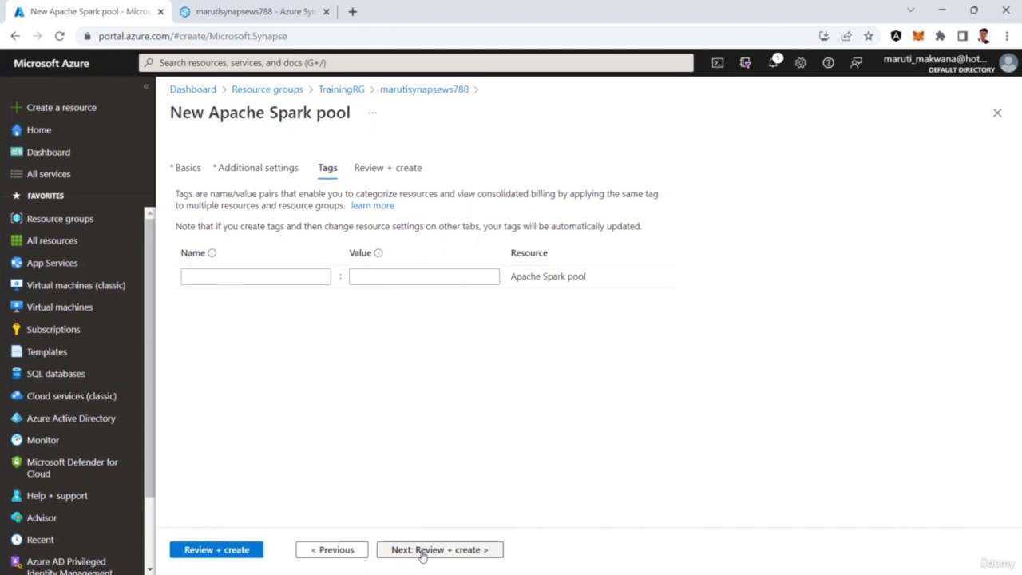
click(355, 550)
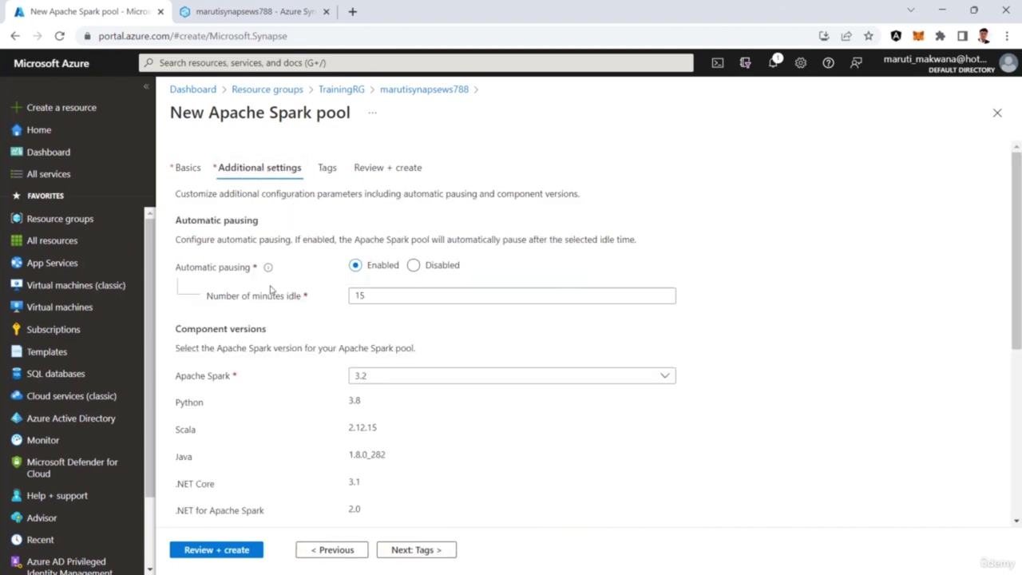
scroll(273, 342, down, 1)
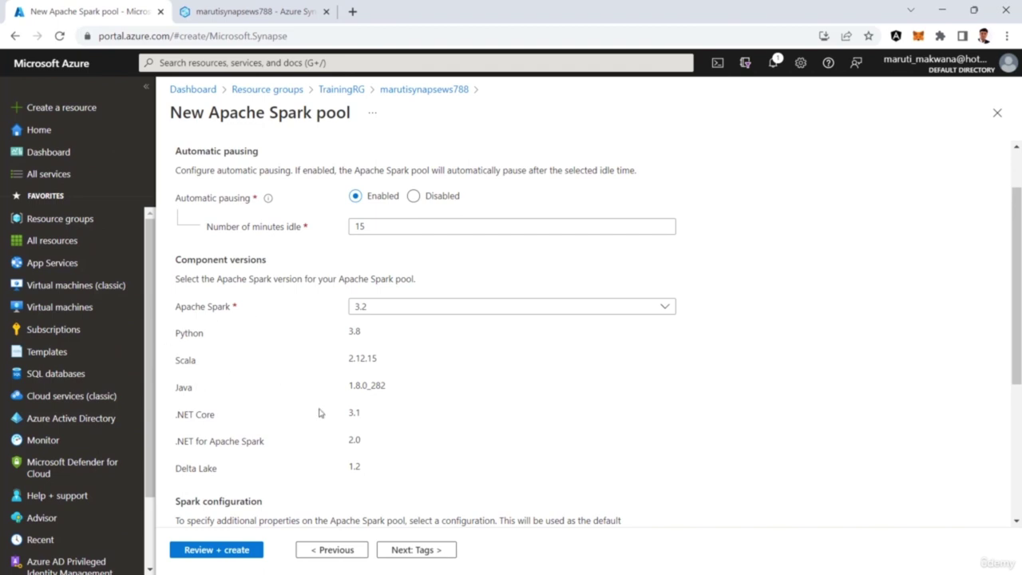
scroll(319, 413, down, 1)
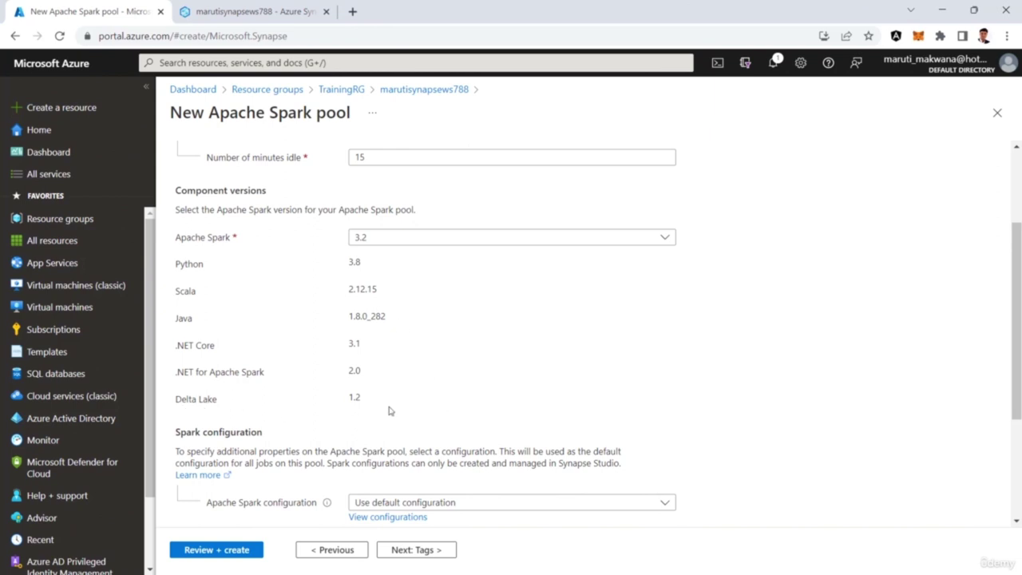
scroll(389, 411, down, 3)
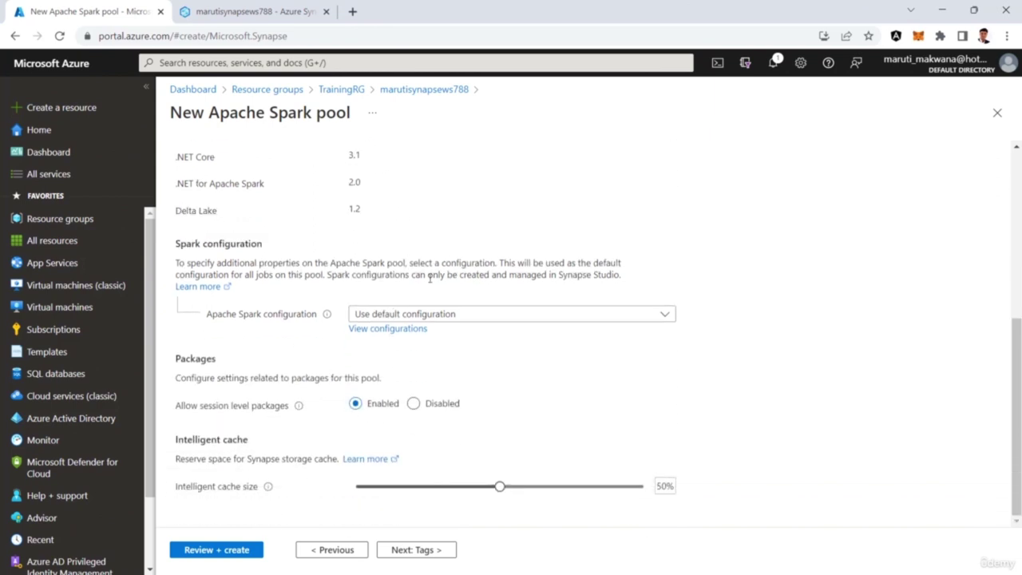
click(401, 555)
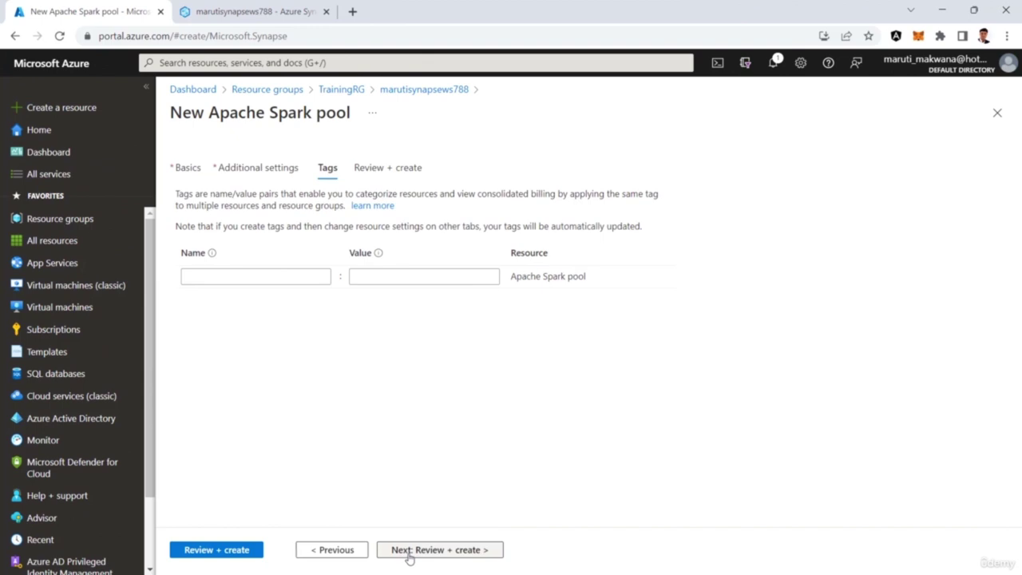
click(259, 551)
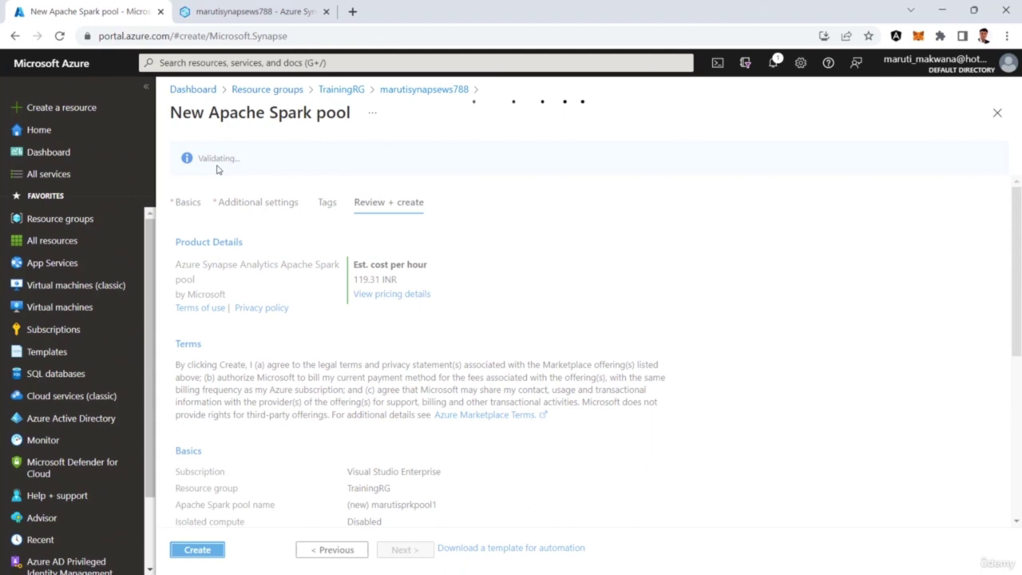
- Create the marutisprkpool1 Spark pool deployment and return to the Synapse Studio tab
click(214, 556)
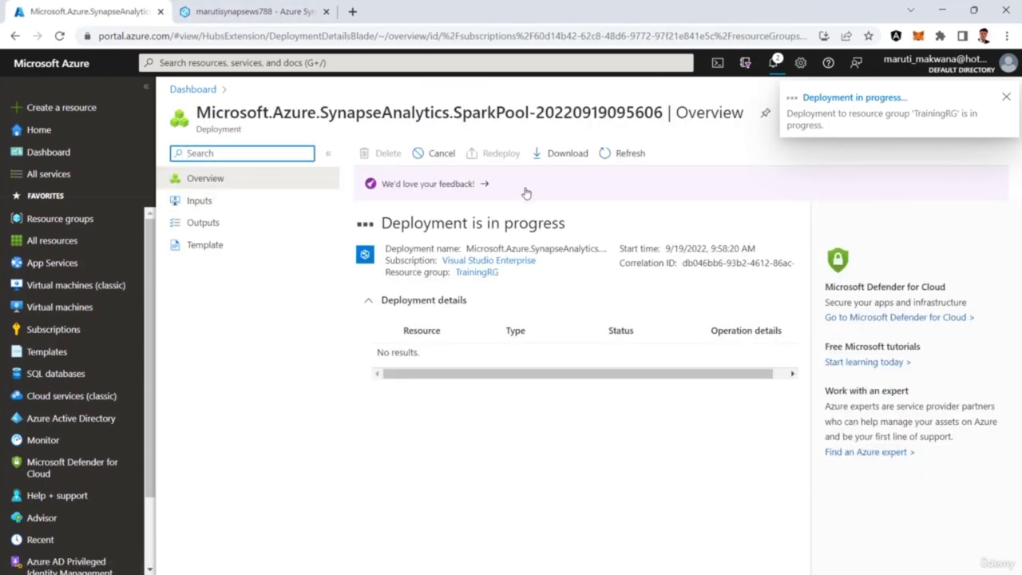
click(256, 12)
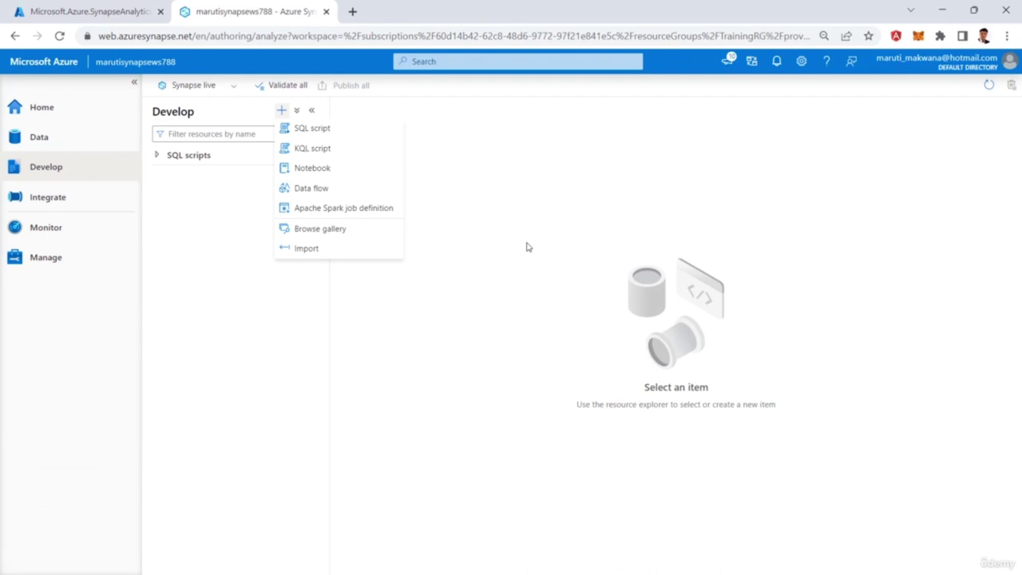
- Create a new notebook and check its name, Spark pool and language options
click(317, 177)
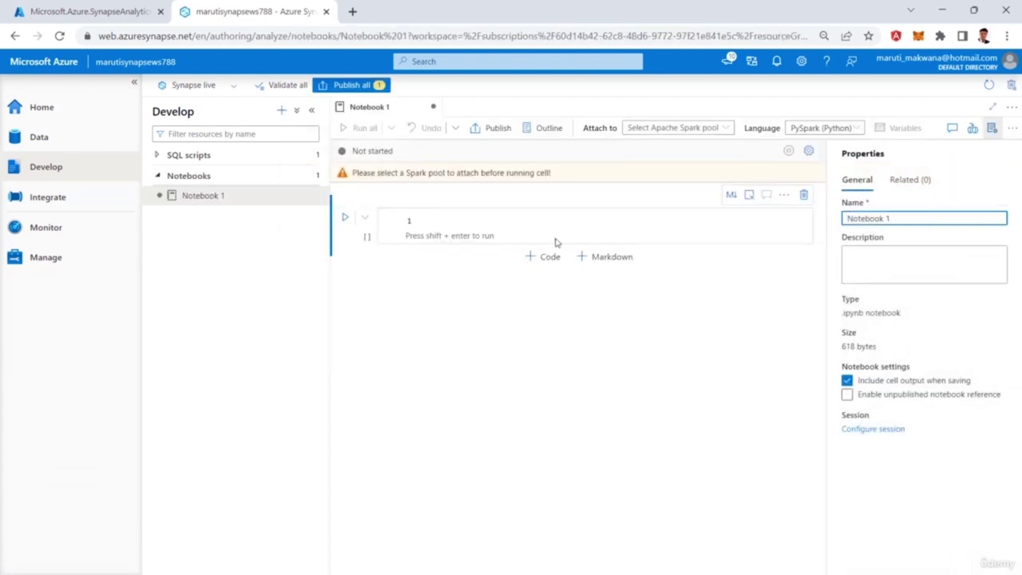
click(485, 221)
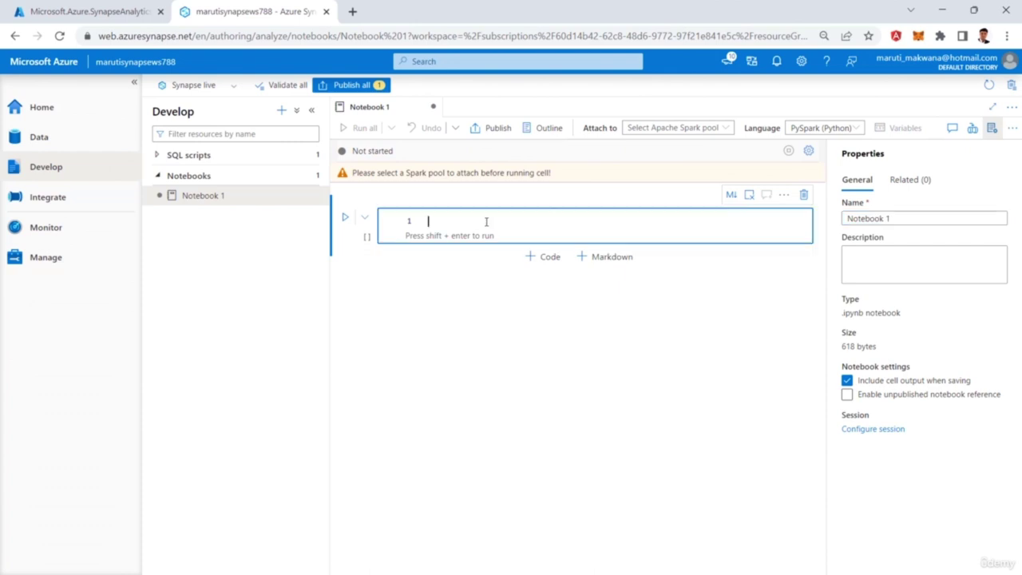
click(887, 219)
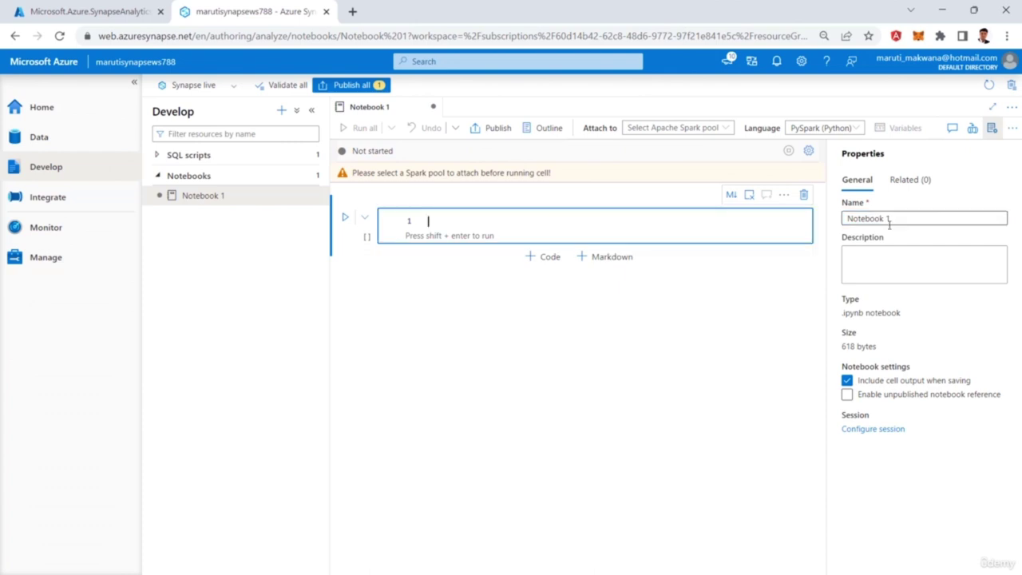
double_click(886, 219)
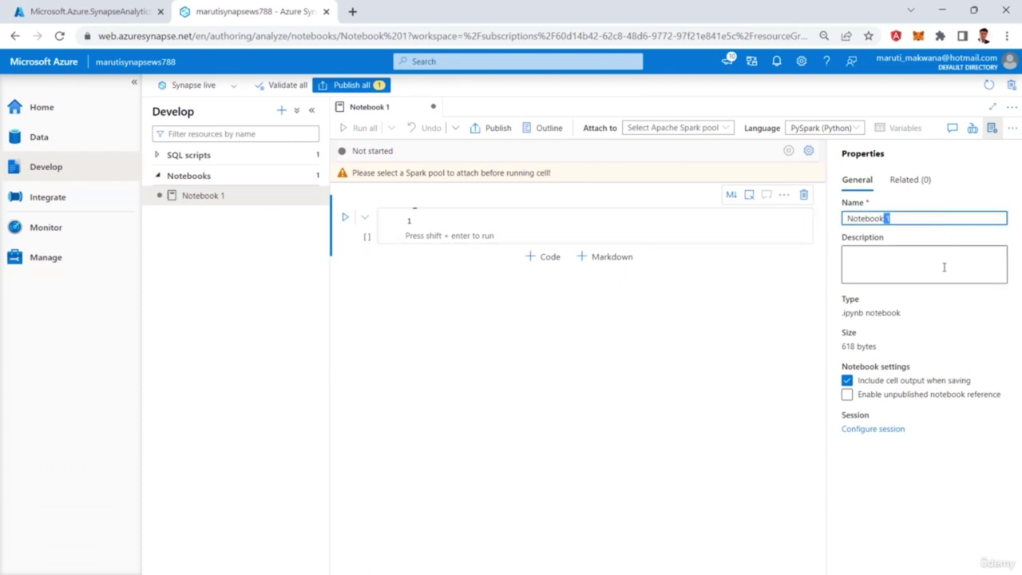
click(693, 134)
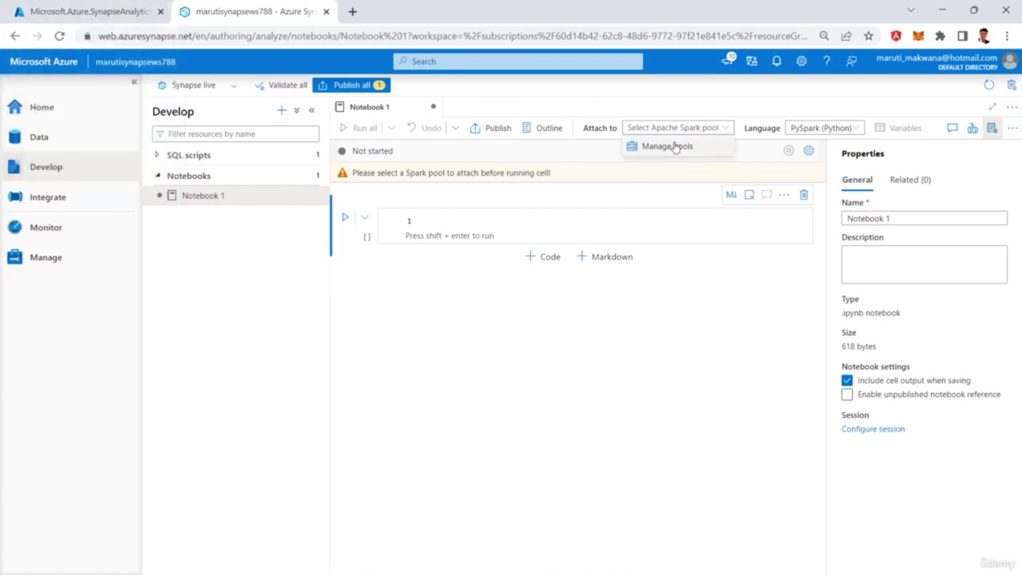
click(817, 128)
click(817, 128)
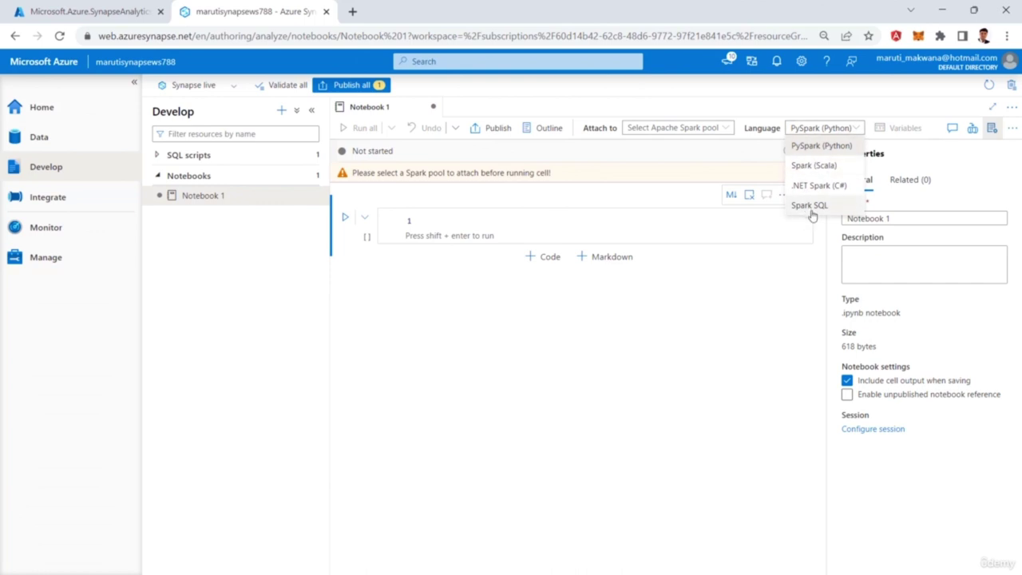
click(134, 82)
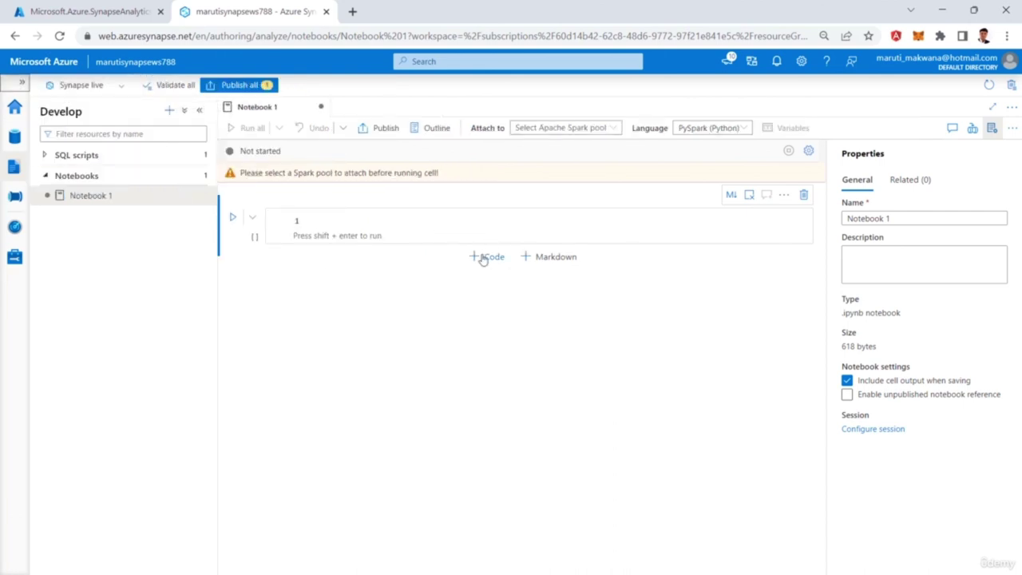
- Run the empty first cell, then add a new code cell and a Markdown cell below it
click(429, 225)
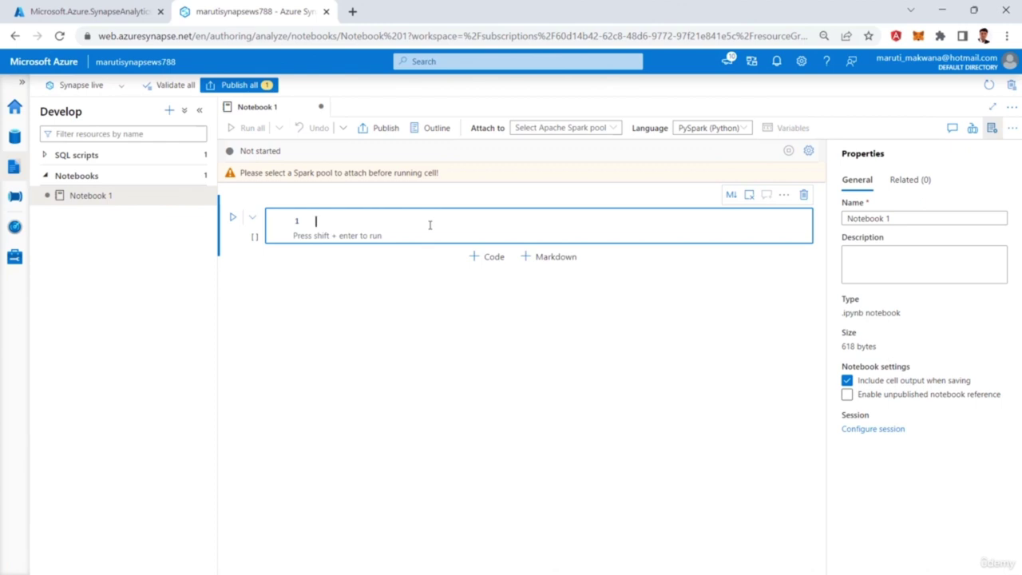
click(233, 219)
click(583, 359)
click(347, 222)
click(491, 257)
click(549, 317)
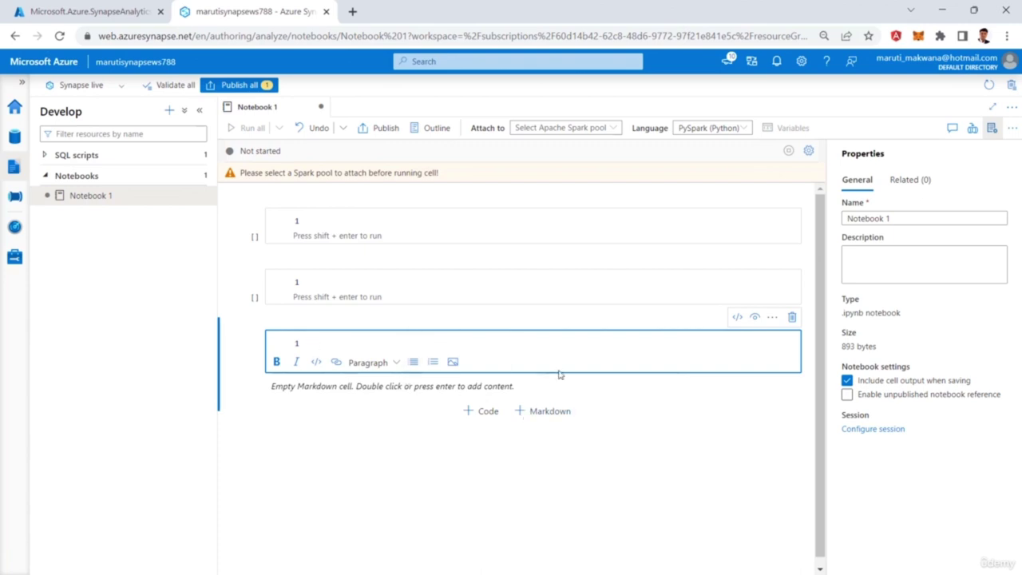
click(346, 273)
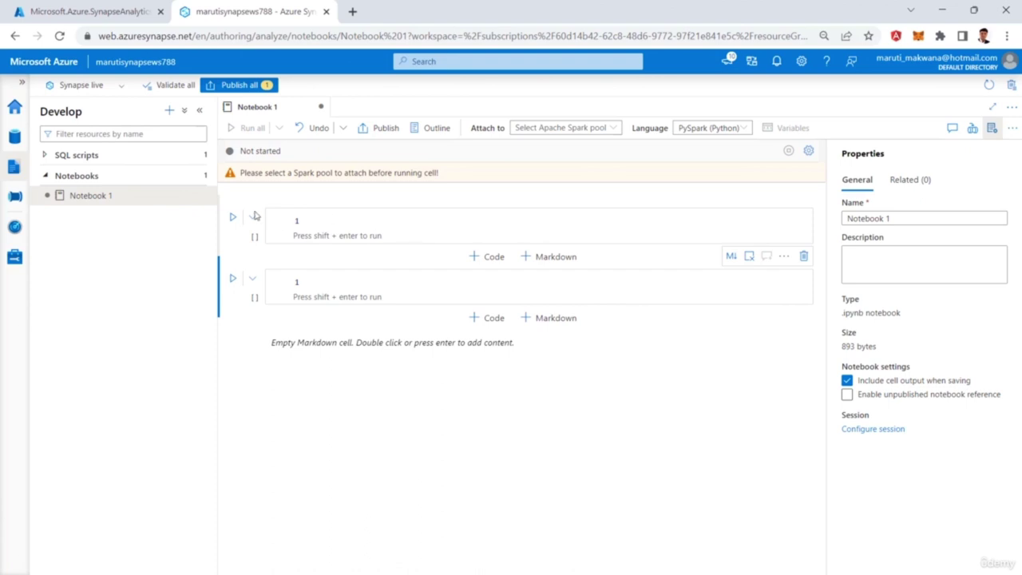
- Import the Spark Transformations sn notebook file from Desktop > Azure Synapse
click(170, 112)
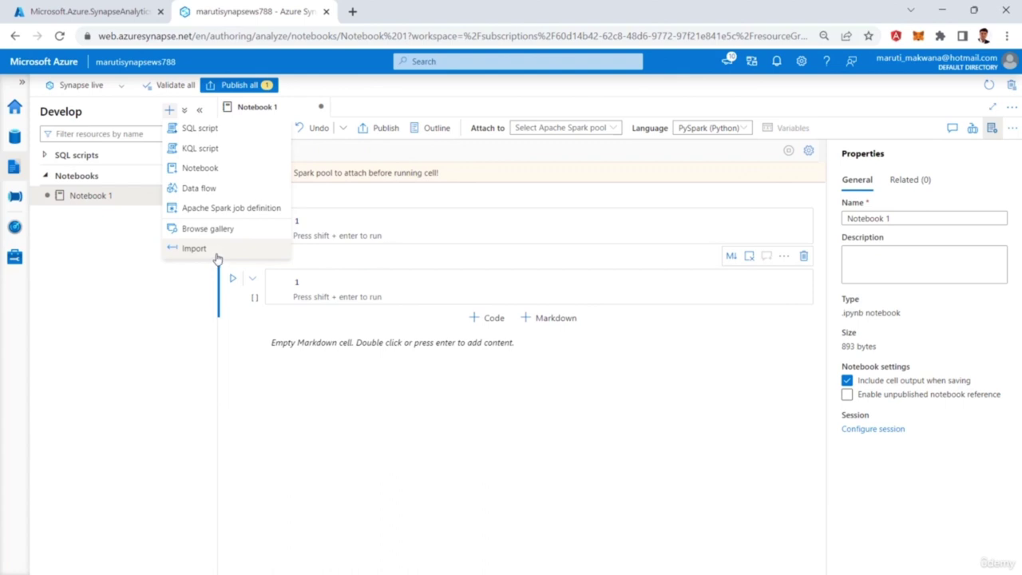
click(217, 257)
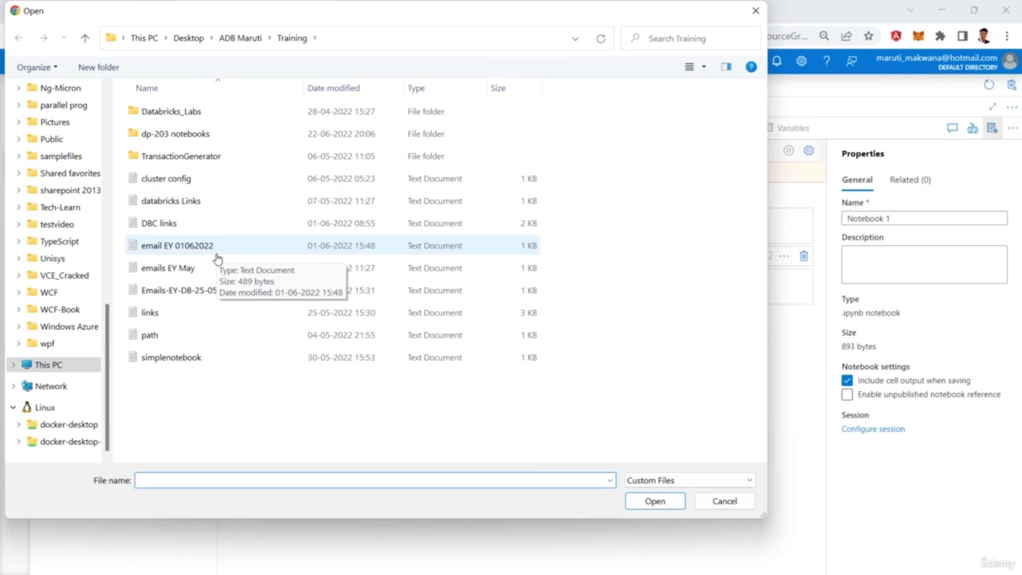
click(189, 44)
scroll(168, 335, down, 4)
scroll(165, 341, up, 1)
double_click(240, 201)
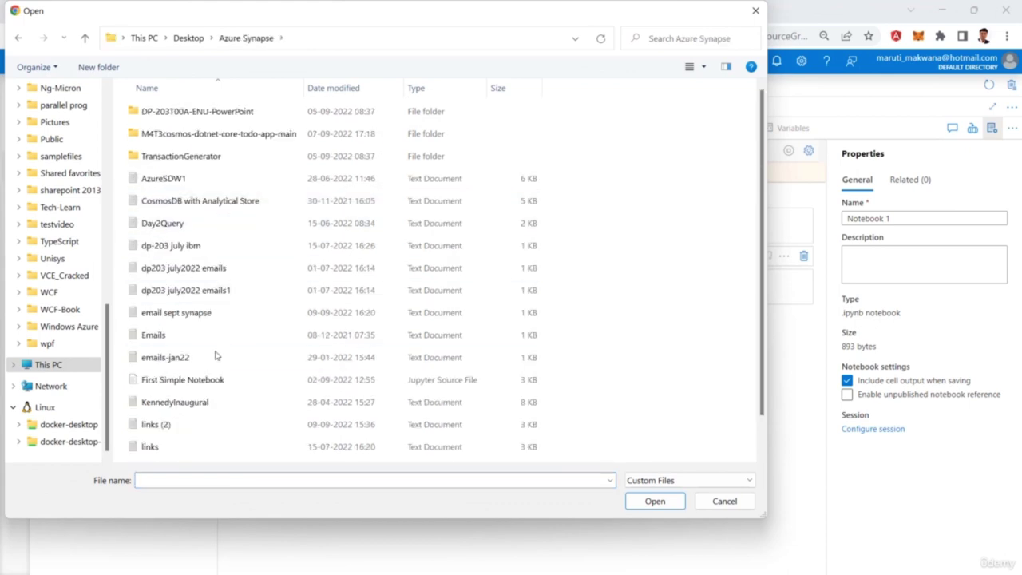
scroll(211, 359, down, 1)
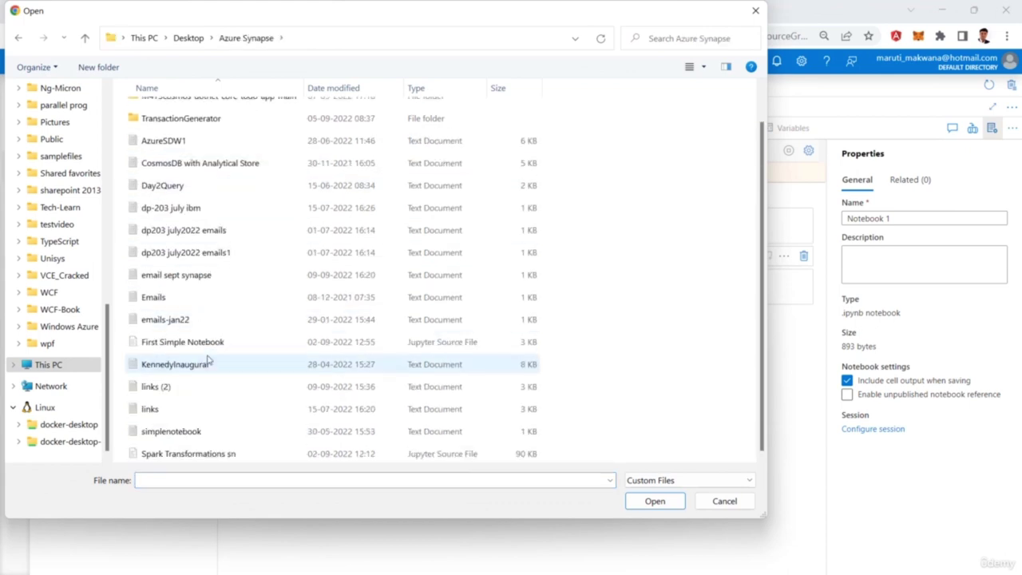
double_click(212, 453)
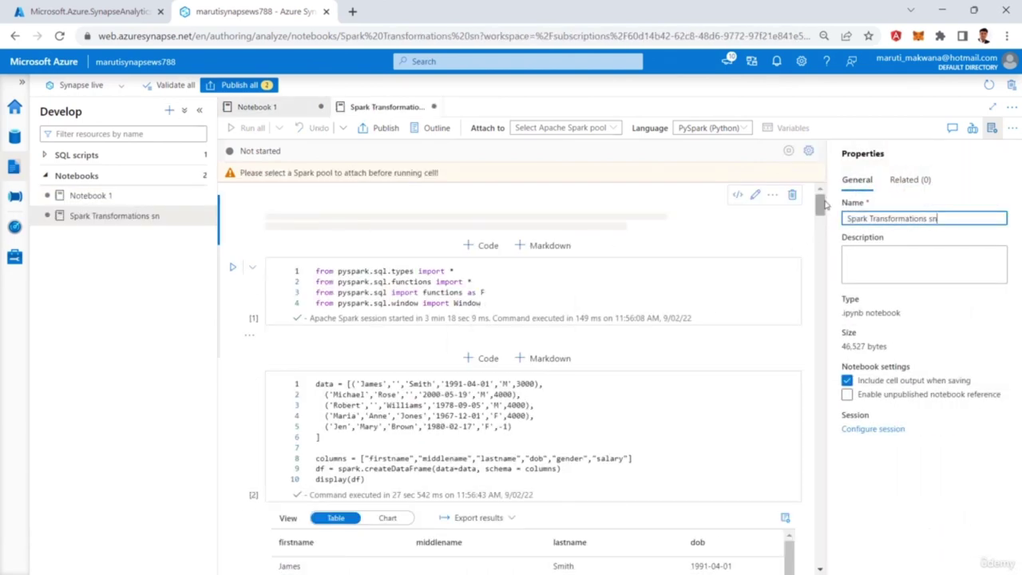
scroll(491, 333, down, 4)
scroll(491, 333, down, 1)
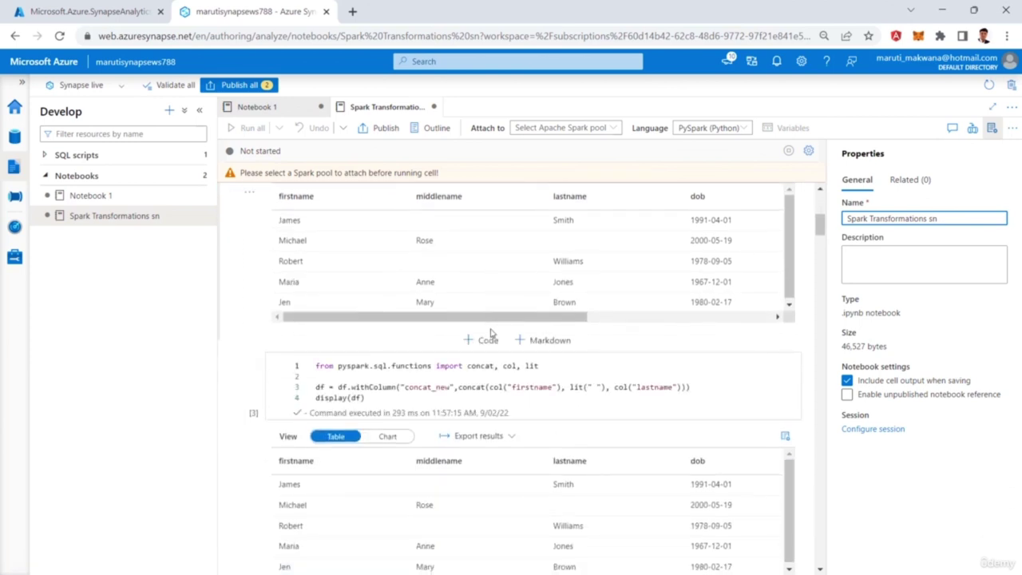
scroll(491, 332, up, 5)
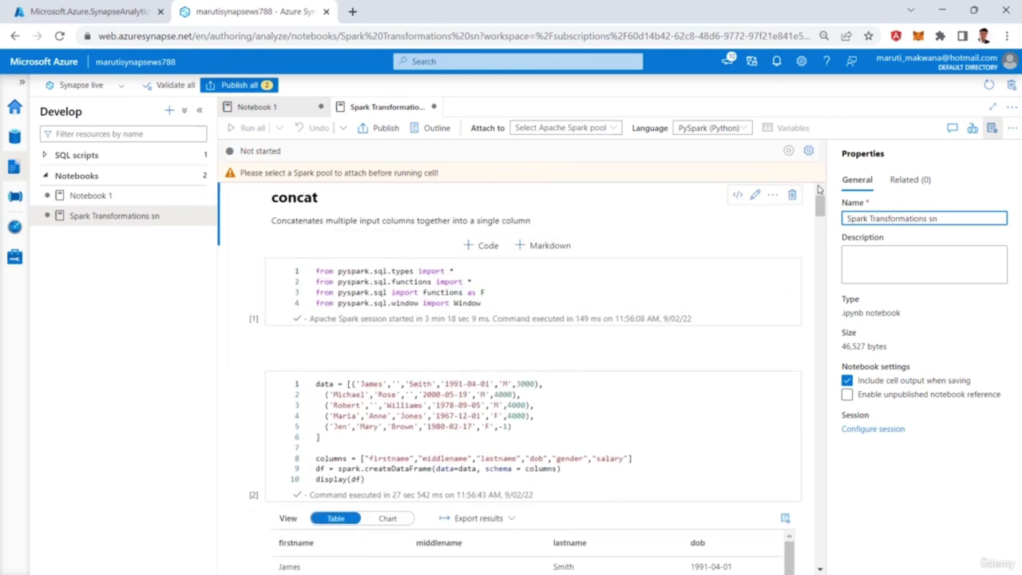
mouse_move(814, 209)
mouse_down()
mouse_move(862, 571)
mouse_move(846, 536)
mouse_move(831, 206)
mouse_up()
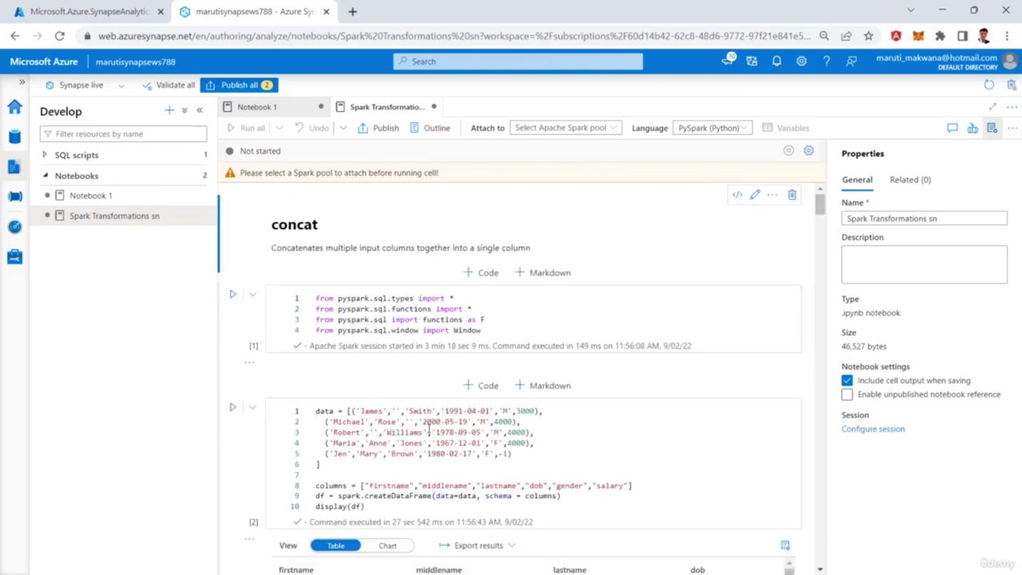
scroll(427, 431, down, 3)
scroll(428, 433, up, 3)
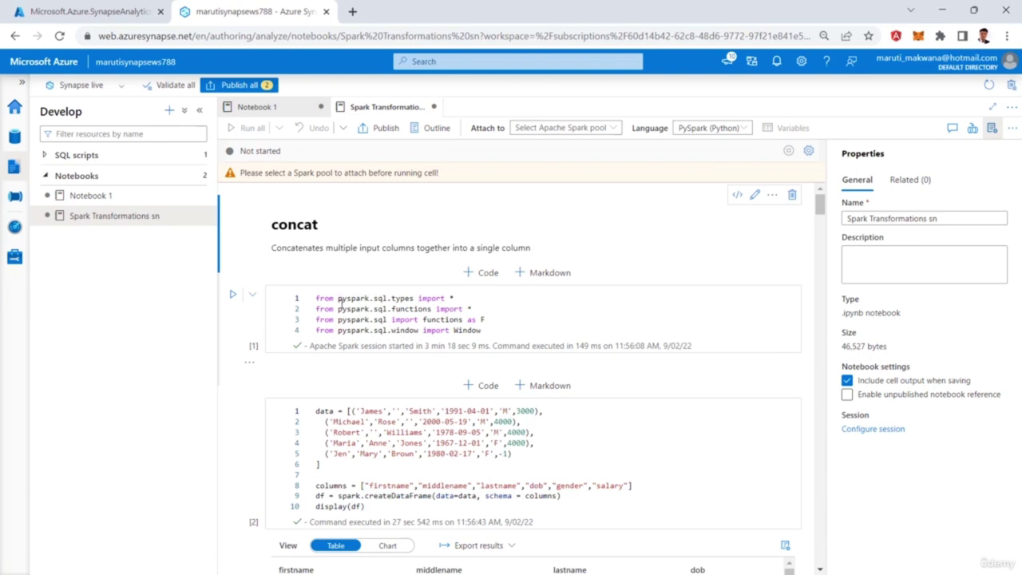
click(83, 12)
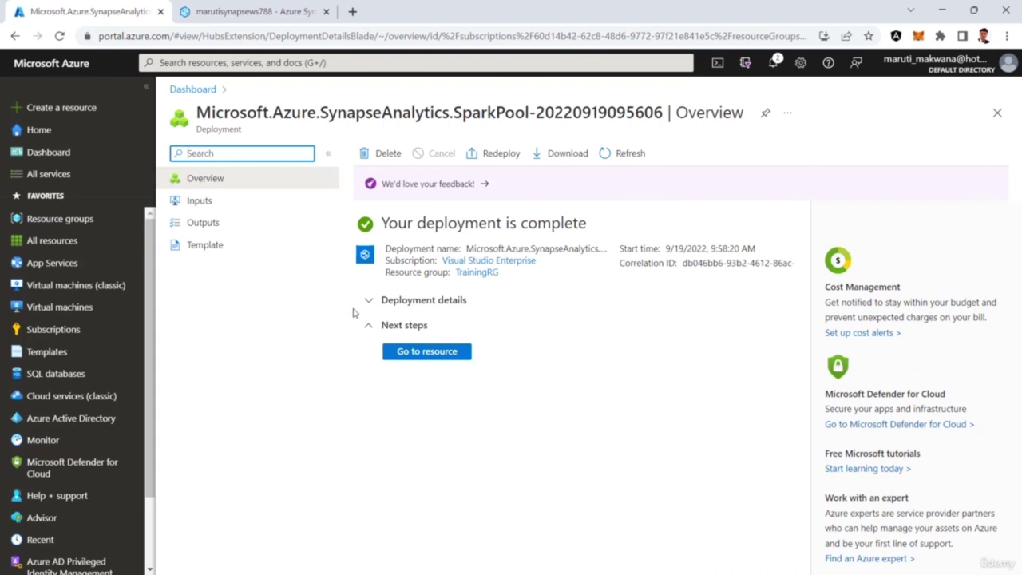
click(248, 12)
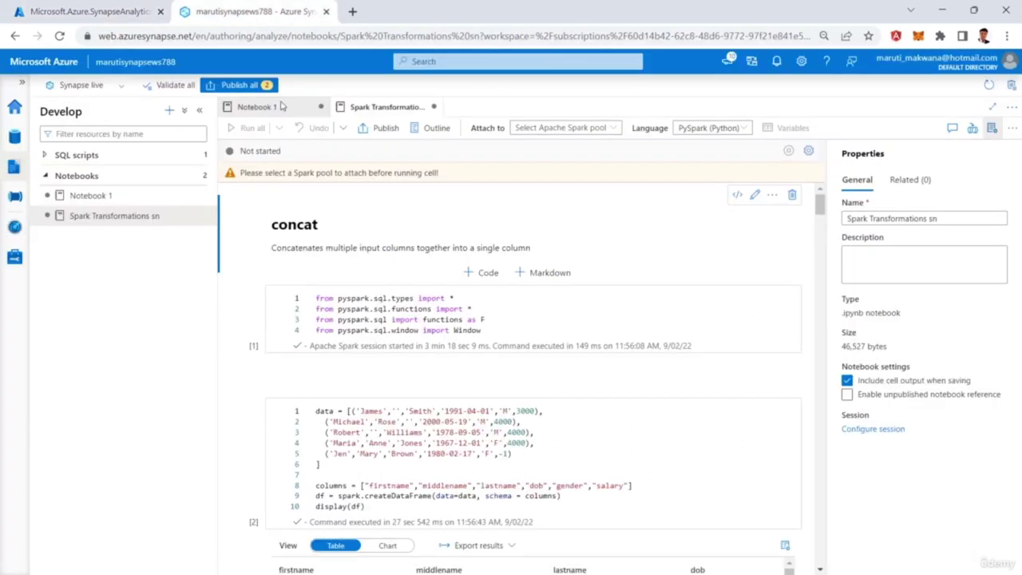
- Attach the notebook to the marutisprkpool1 Spark pool
click(603, 130)
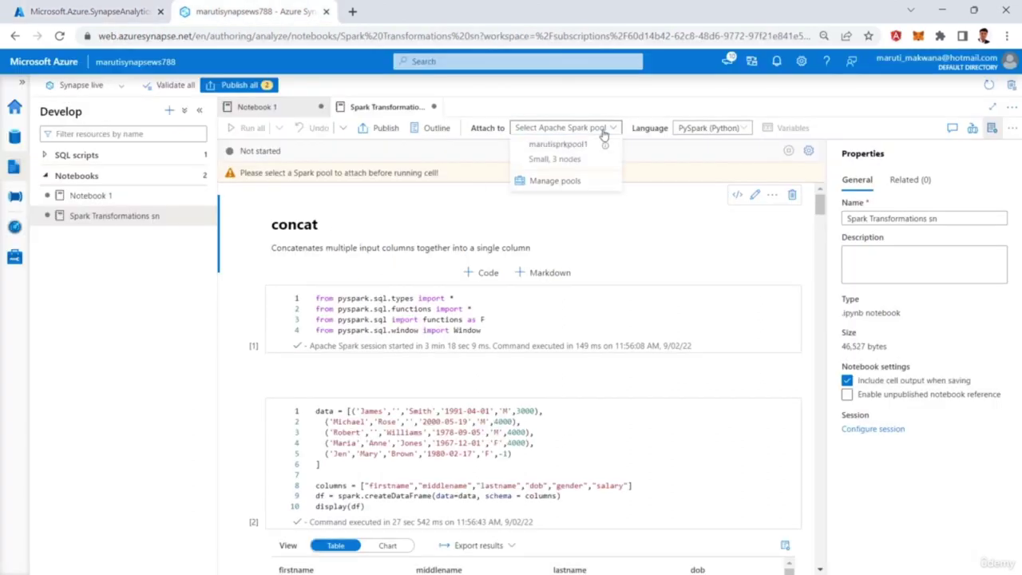
click(559, 156)
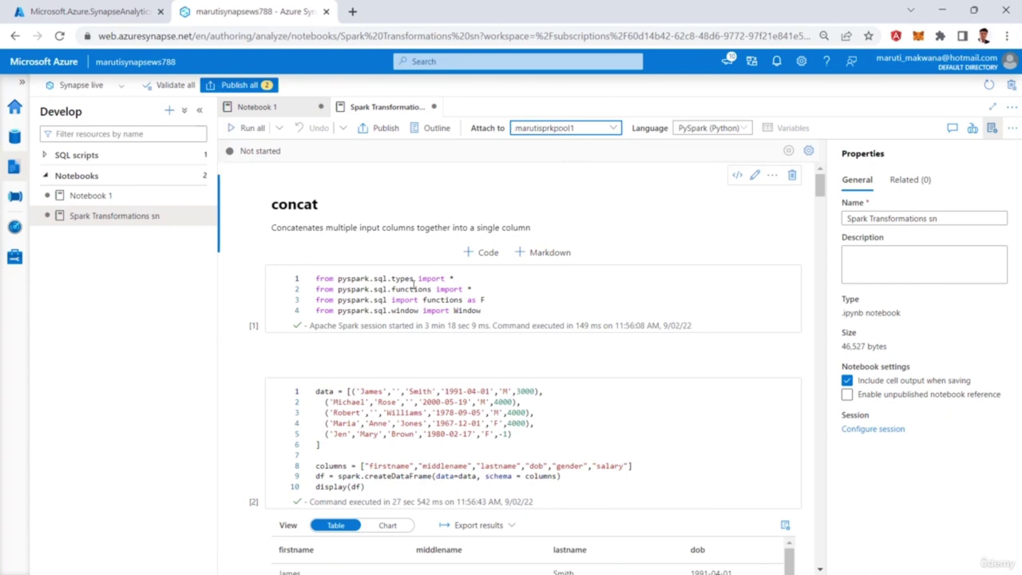
scroll(383, 363, down, 5)
scroll(382, 363, up, 5)
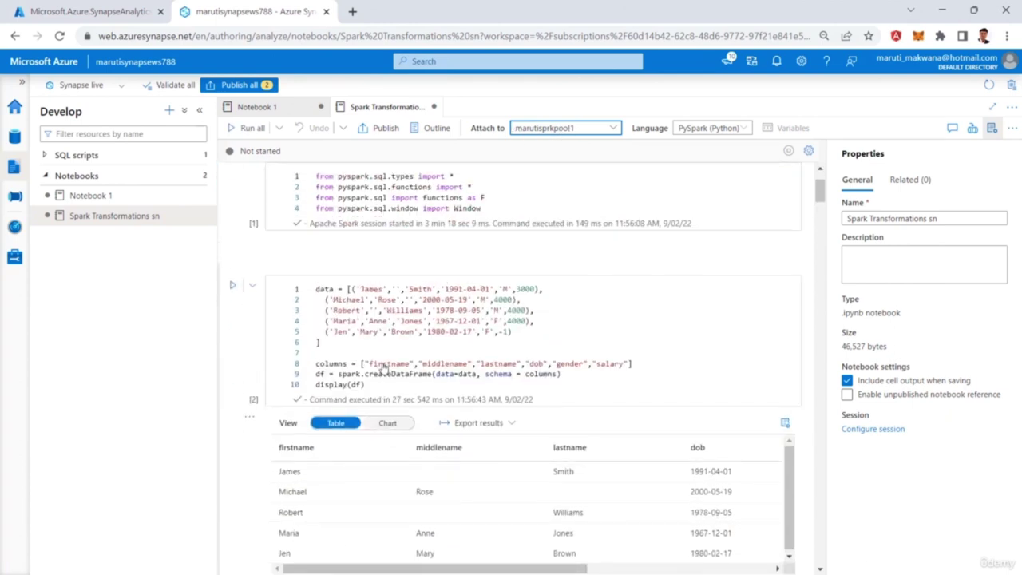
- Run all cells and wait for the Spark session to start
click(240, 134)
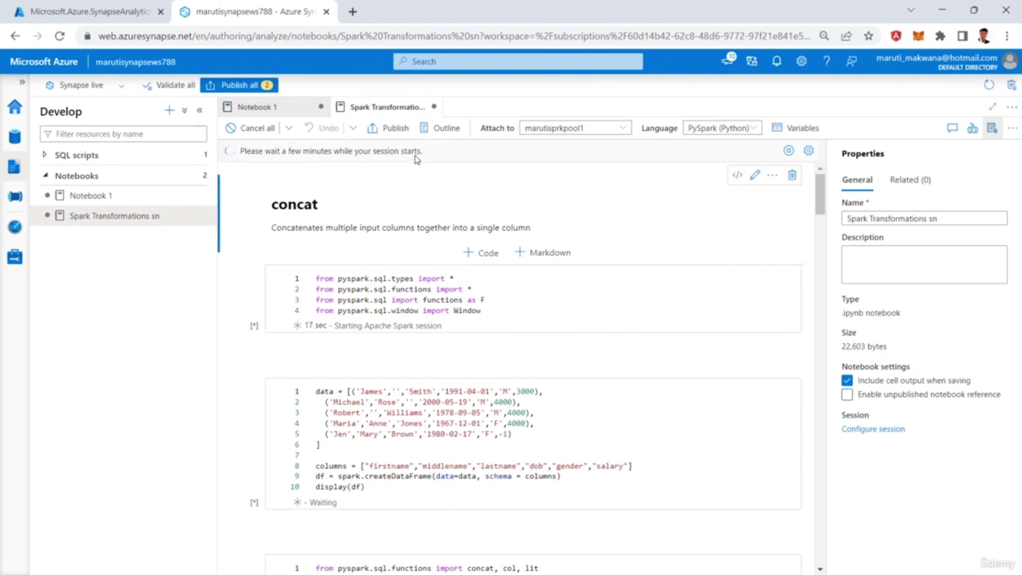
scroll(363, 279, down, 2)
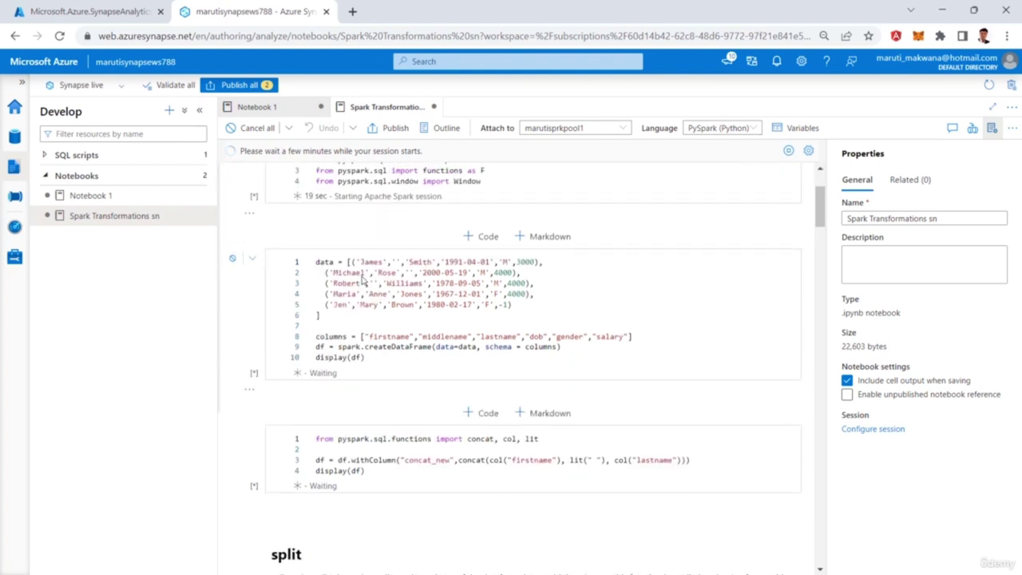
scroll(335, 317, up, 2)
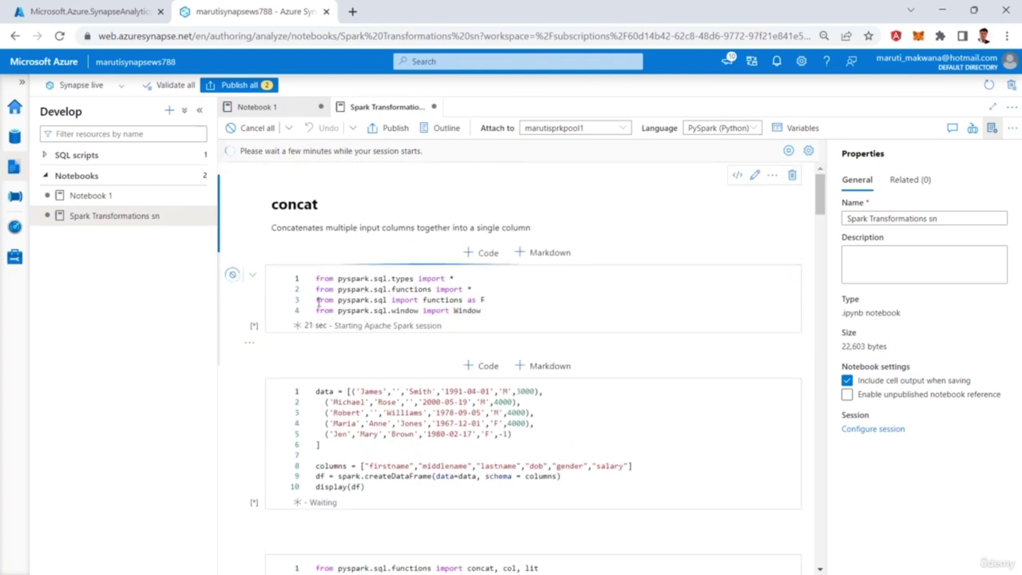
scroll(332, 324, down, 6)
scroll(348, 414, up, 6)
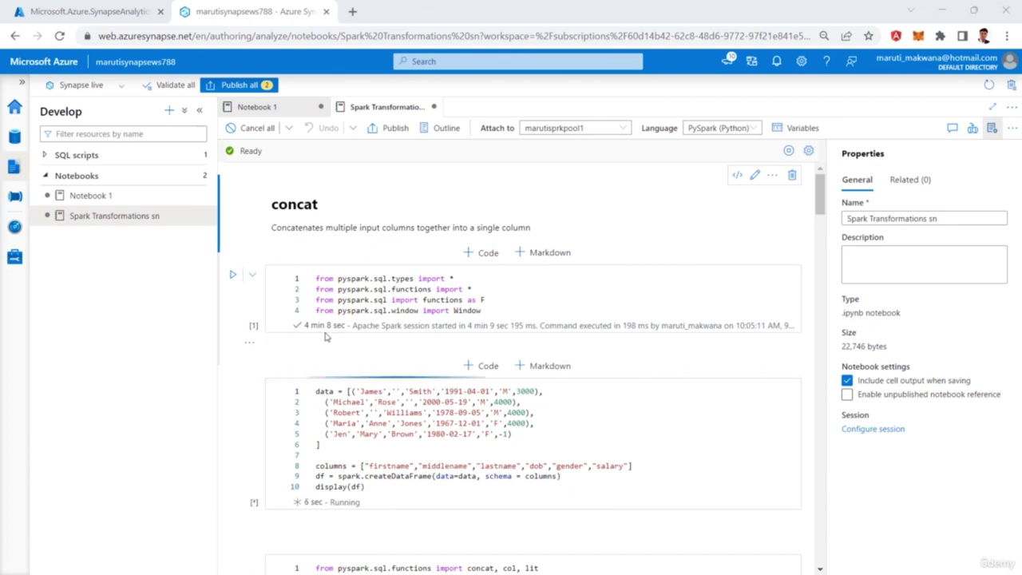
key(shift+Return)
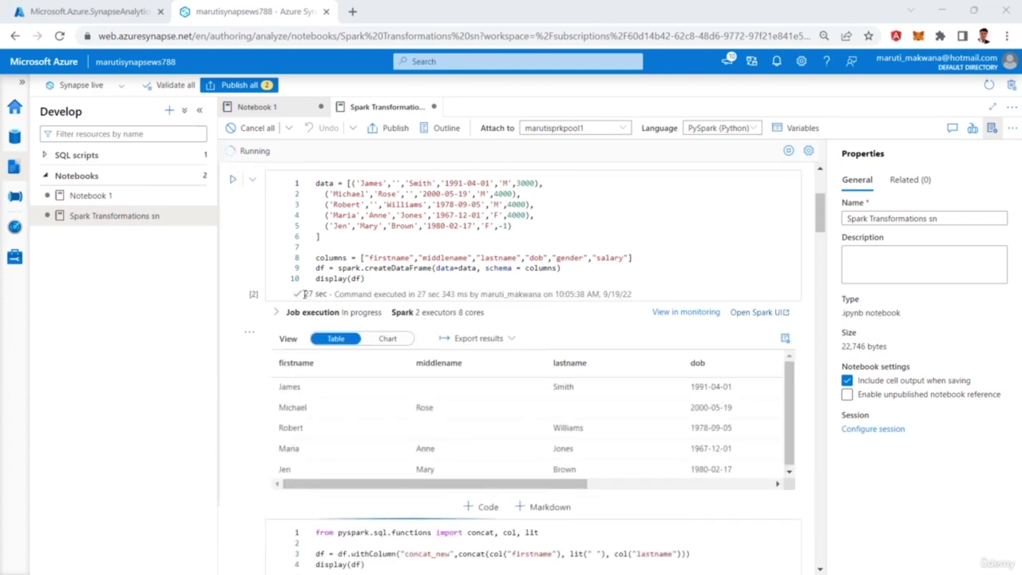
- Scroll through the notebook to check the concat, split, when, Drop duplicates and Union table outputs
scroll(354, 292, down, 2)
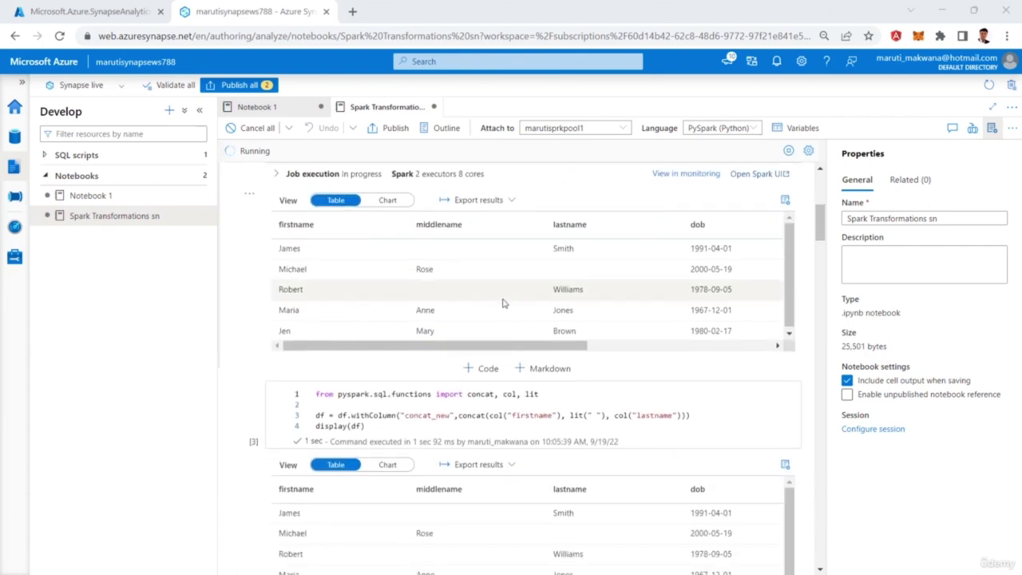
scroll(320, 293, down, 3)
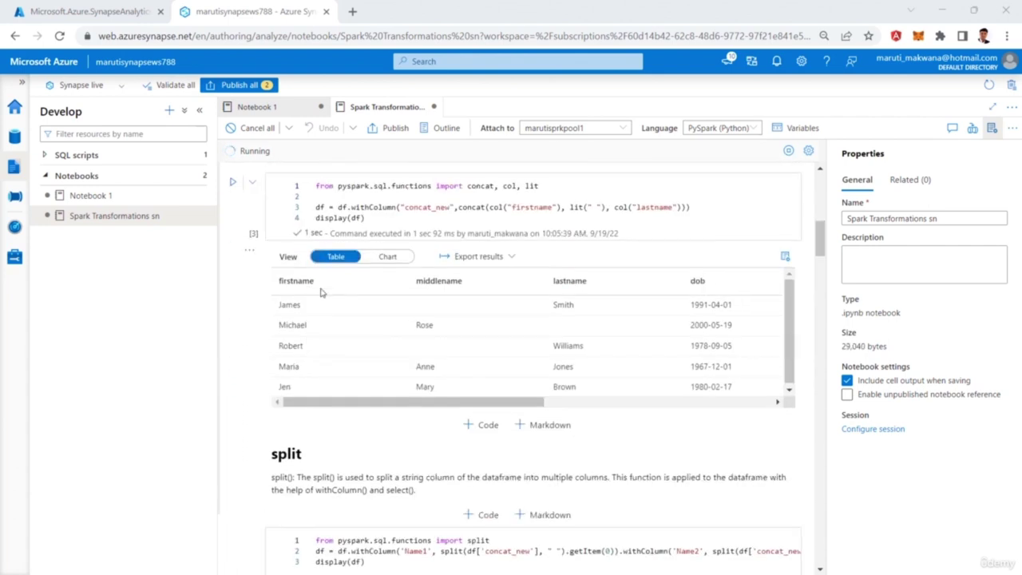
scroll(346, 433, down, 4)
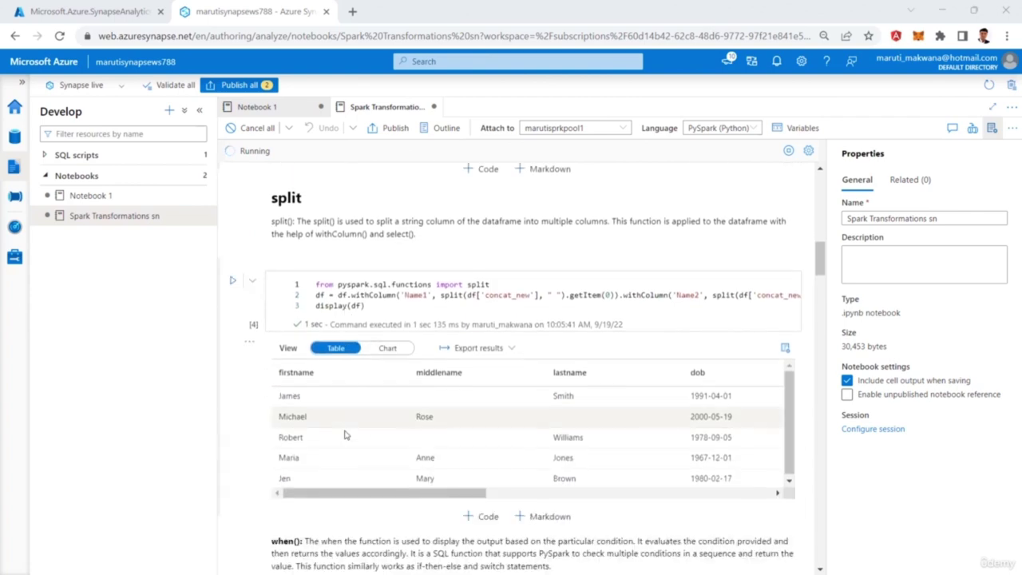
scroll(345, 434, down, 6)
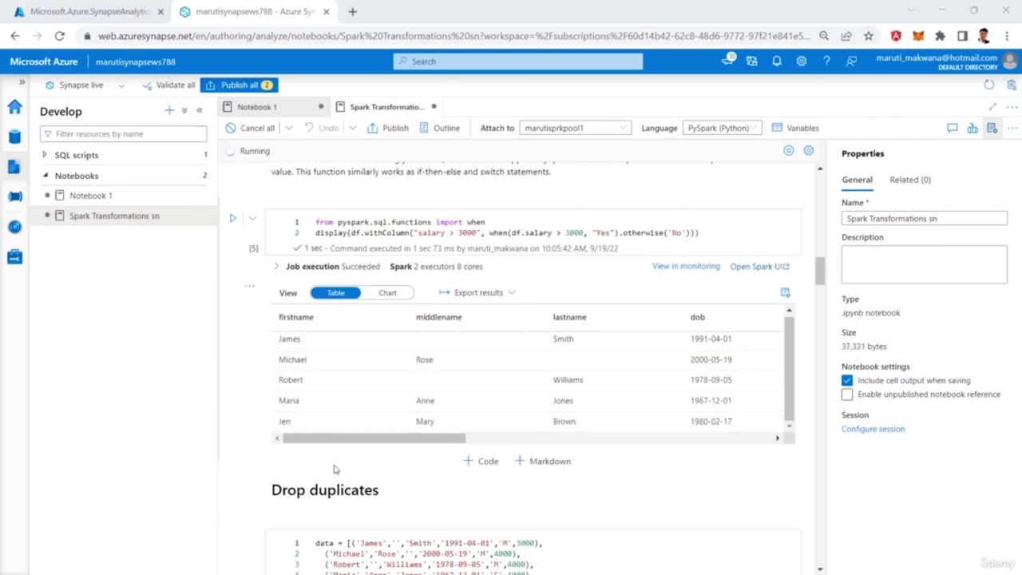
scroll(335, 469, down, 4)
scroll(335, 469, down, 11)
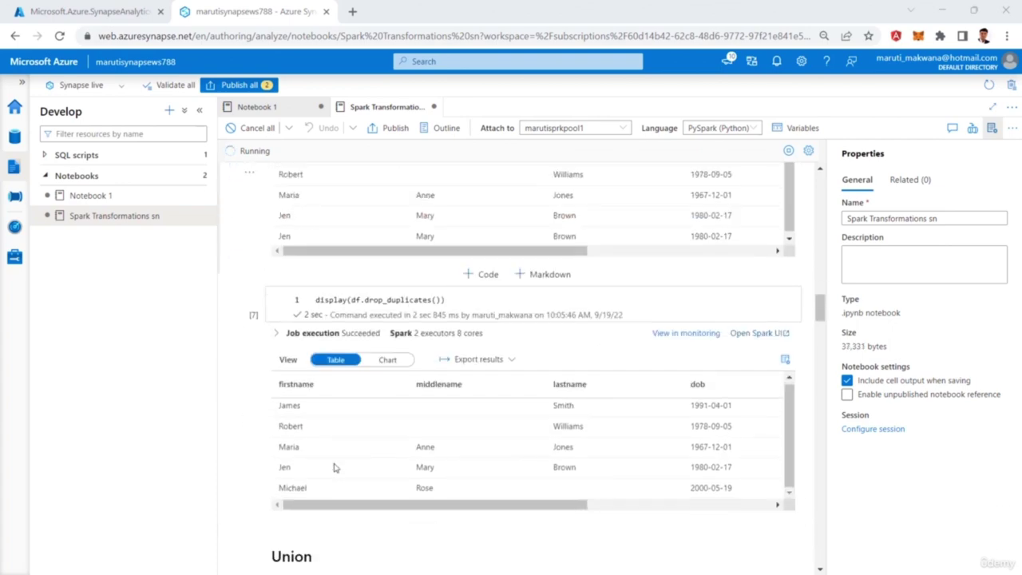
scroll(335, 469, down, 3)
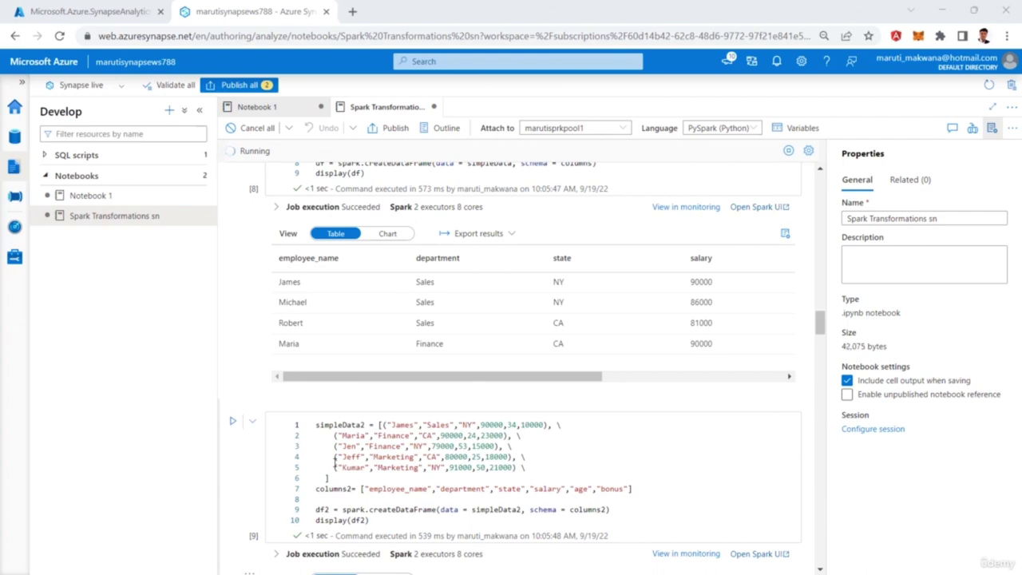
scroll(336, 459, down, 2)
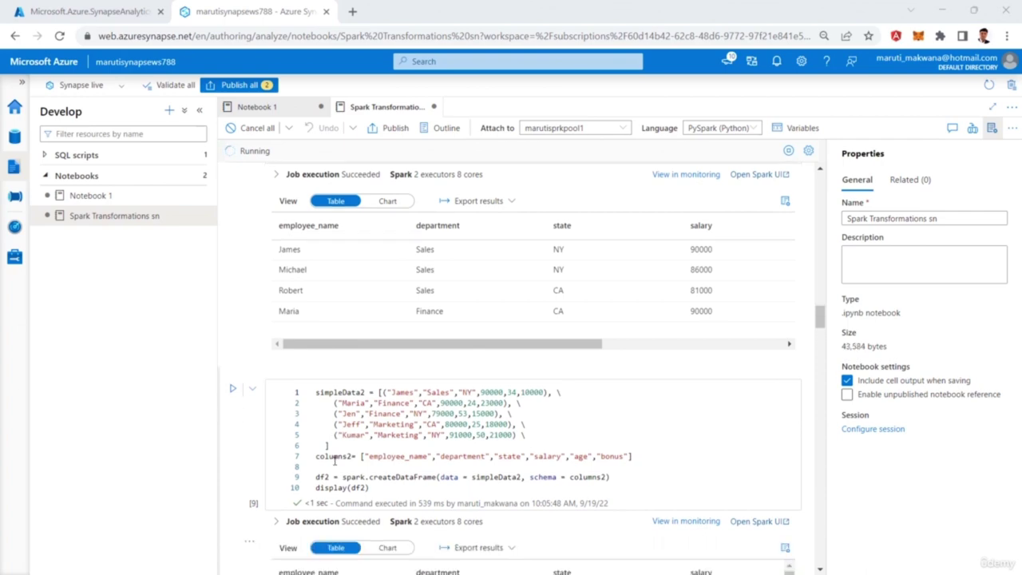
scroll(335, 463, up, 12)
scroll(335, 466, up, 10)
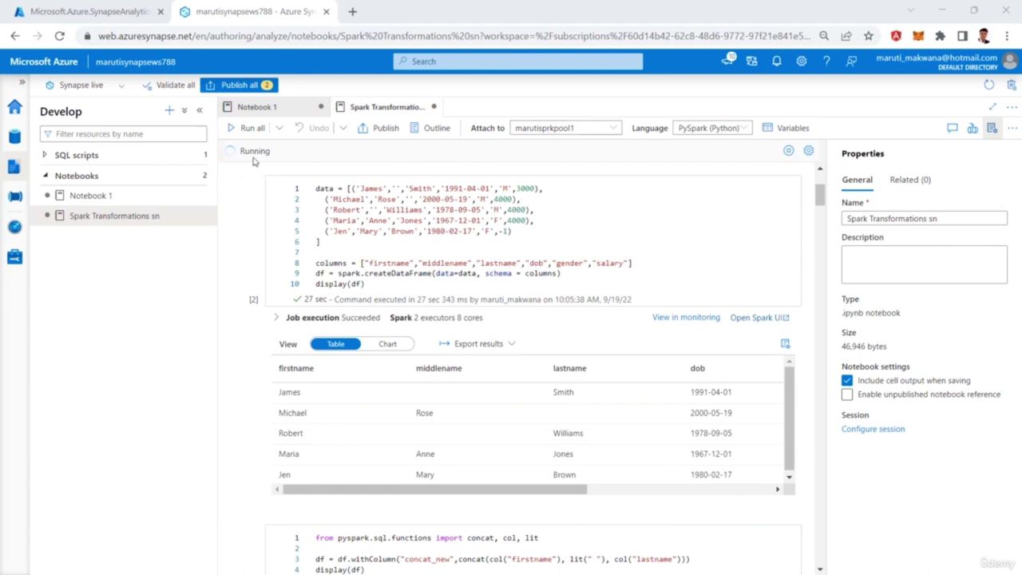
mouse_move(252, 153)
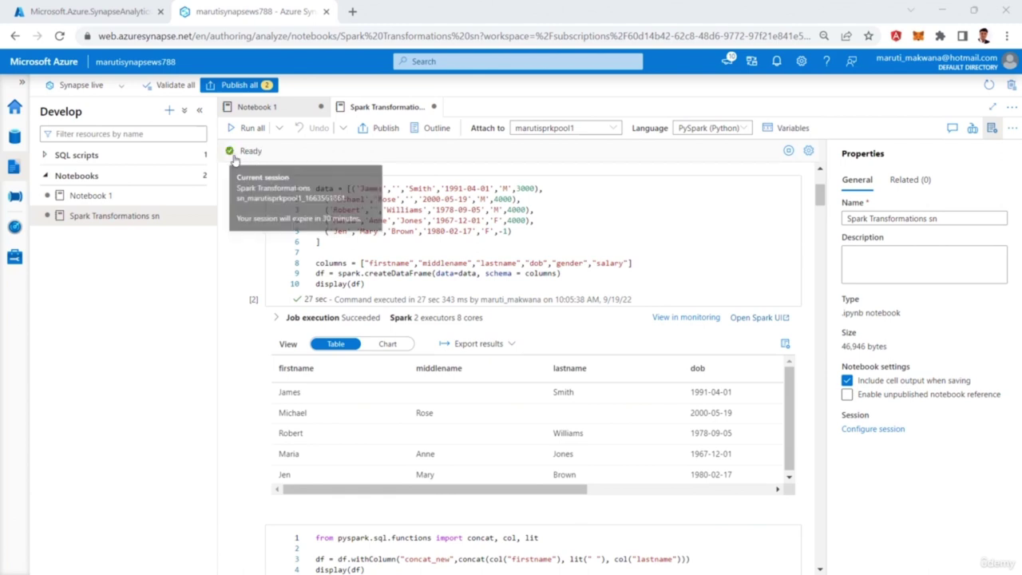
scroll(827, 290, down, 15)
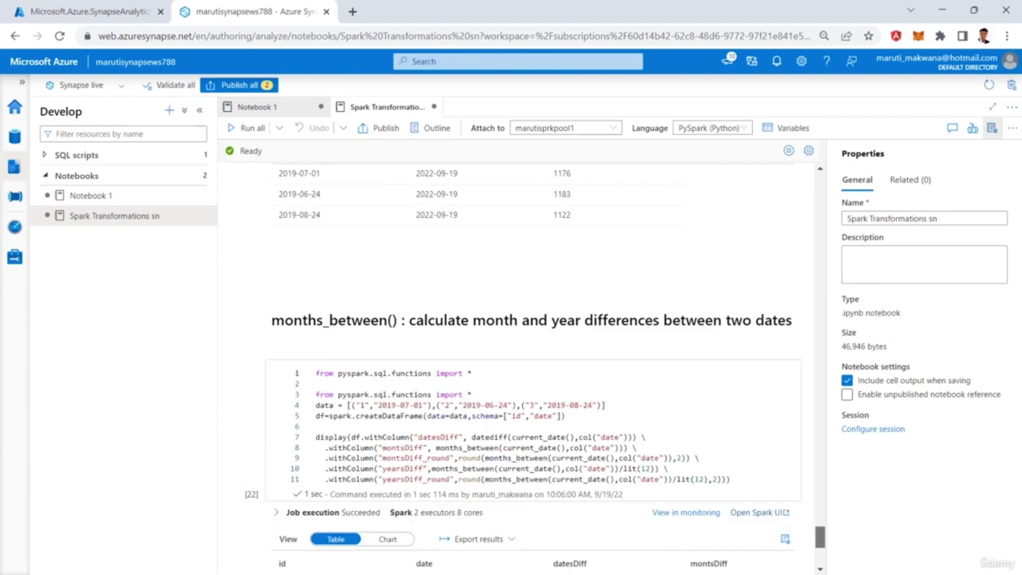
scroll(531, 359, down, 3)
scroll(410, 263, up, 20)
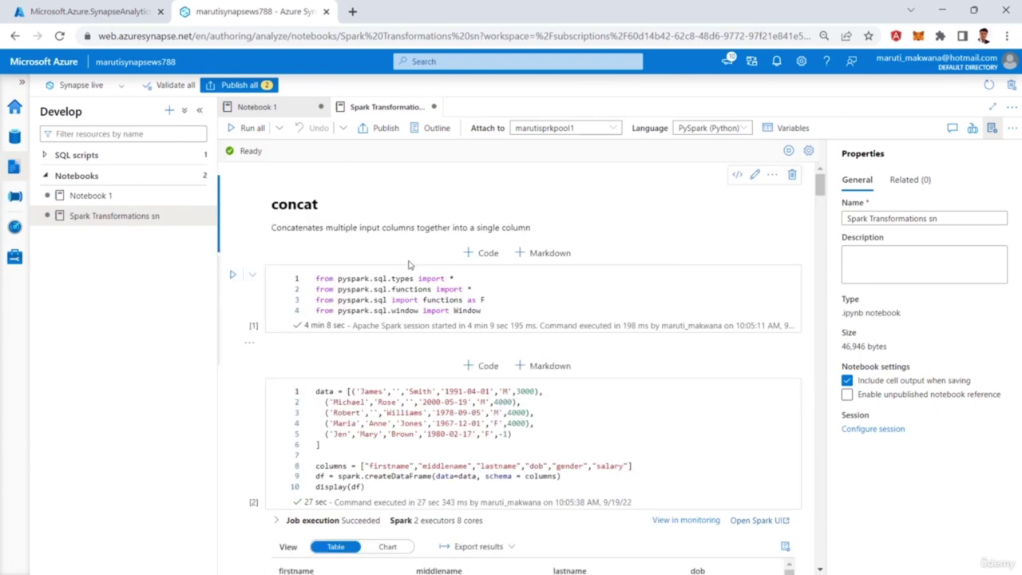
scroll(410, 263, down, 10)
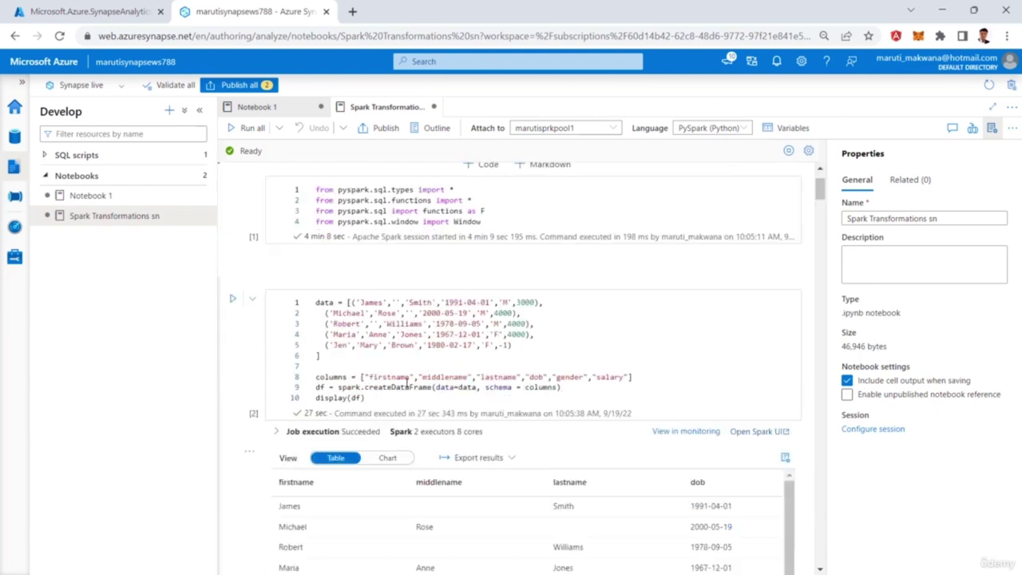
scroll(407, 386, up, 10)
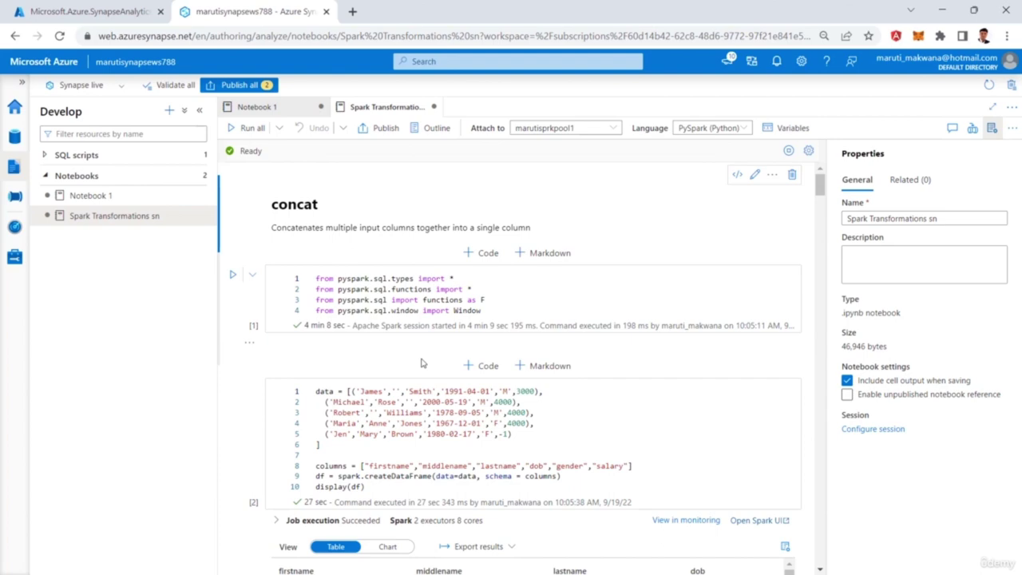
scroll(563, 360, down, 5)
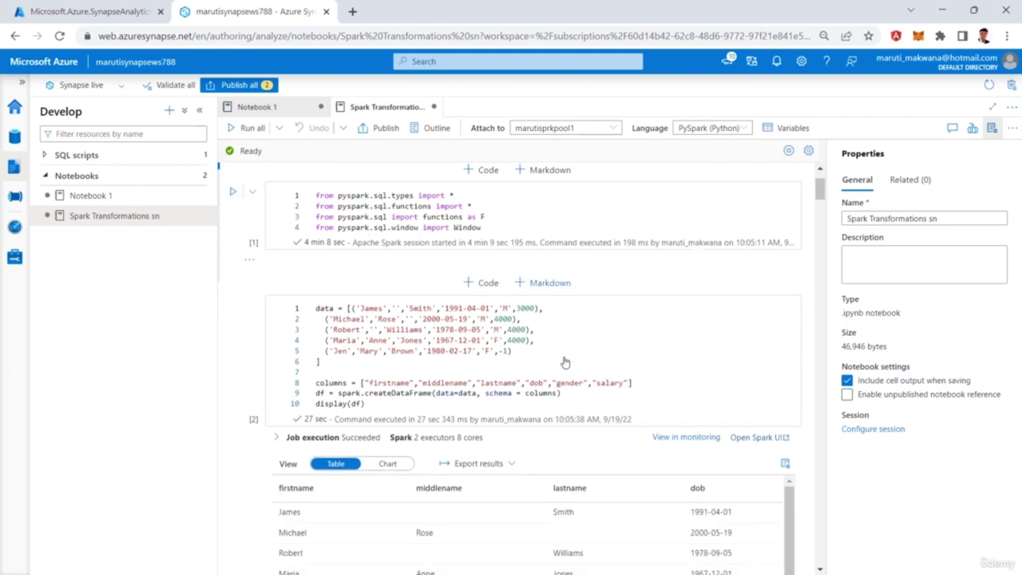
scroll(564, 356, up, 5)
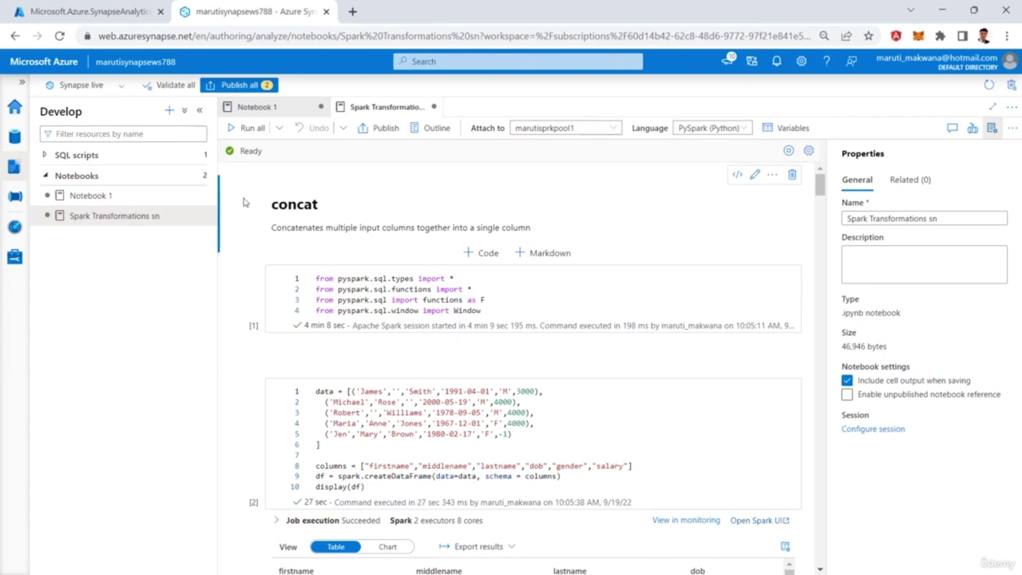
- Open the Gallery and browse the SQL script and pipeline tabs before returning to Notebooks
click(169, 111)
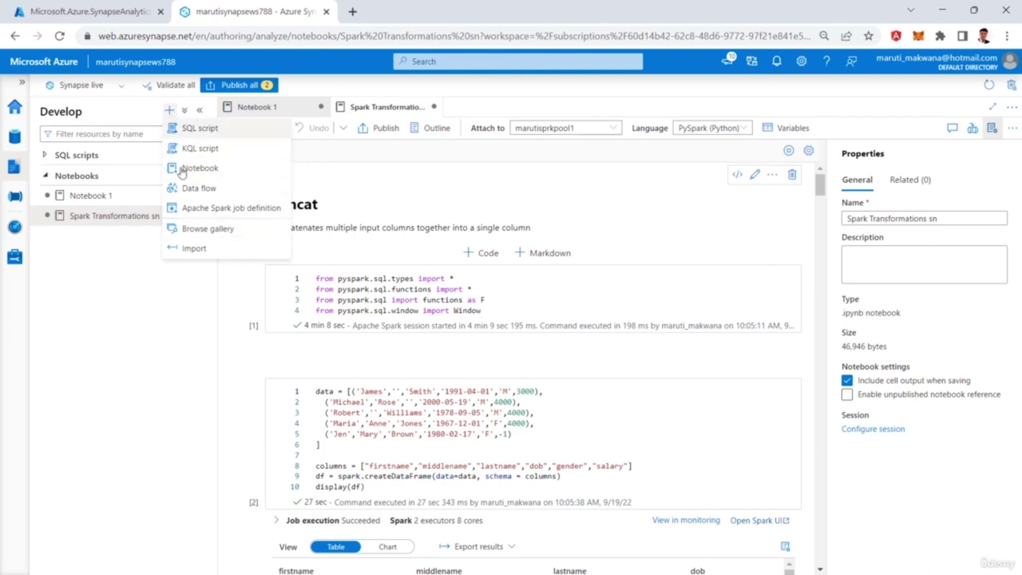
click(206, 231)
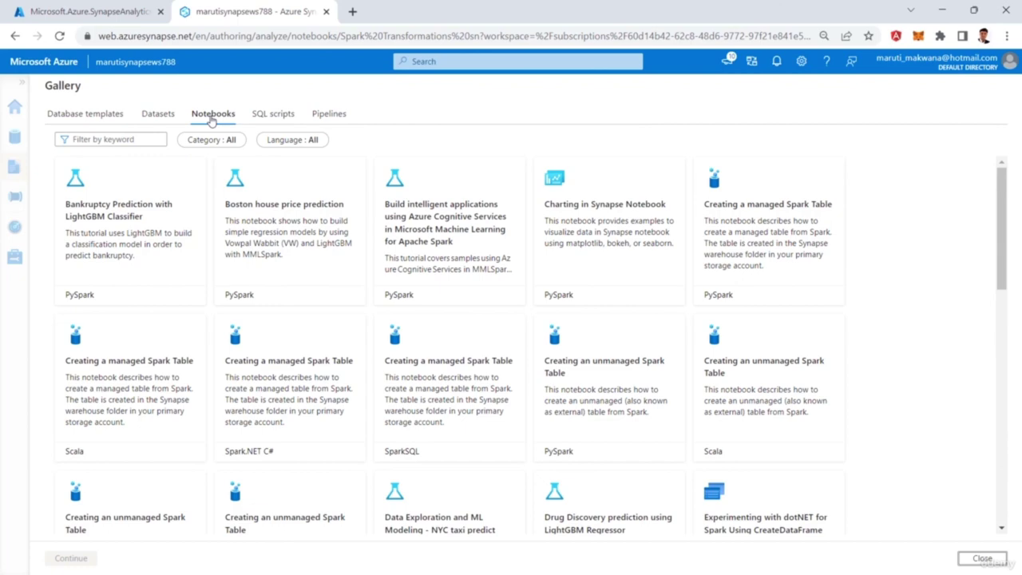
click(271, 114)
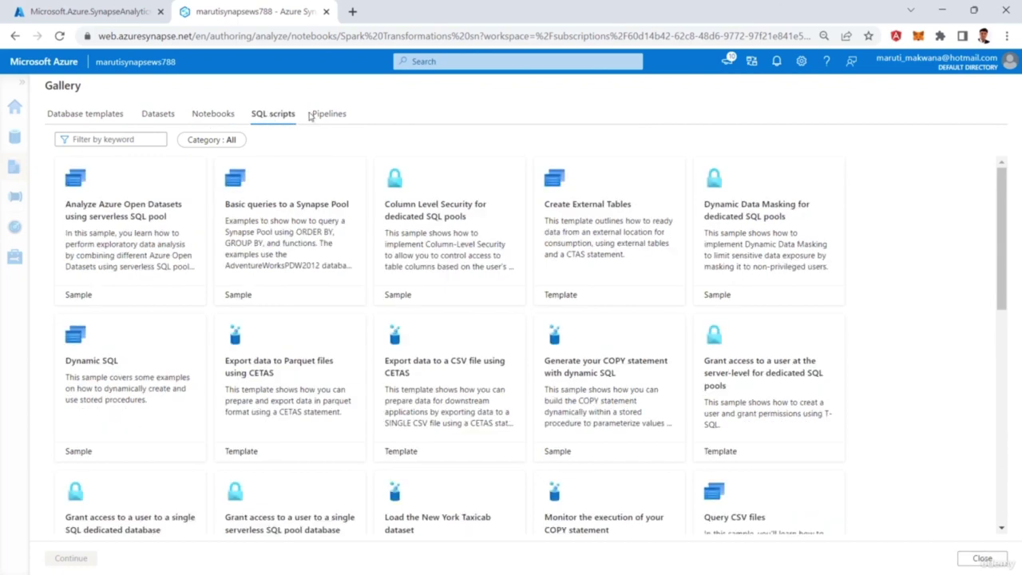
click(328, 117)
scroll(407, 319, down, 4)
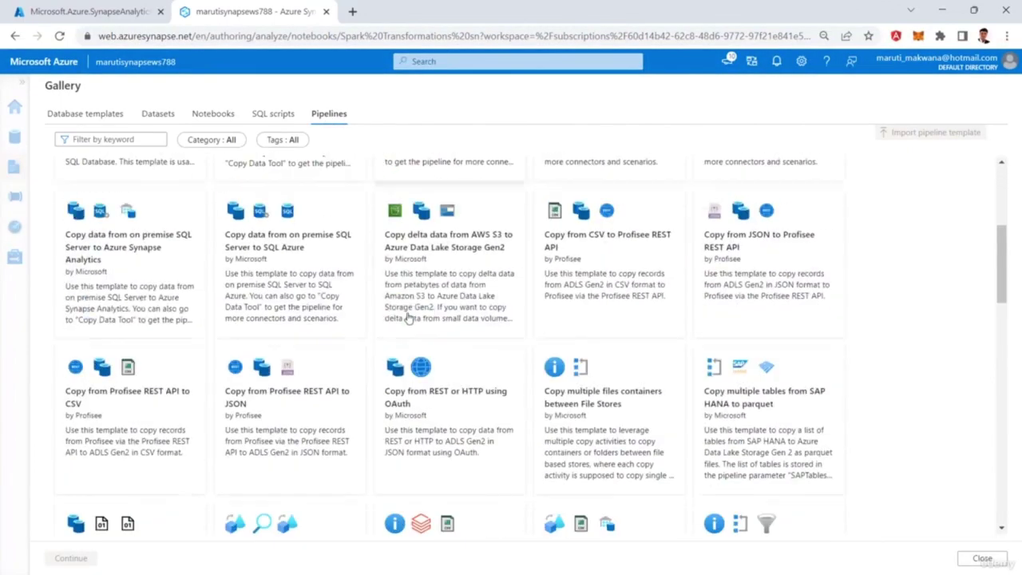
click(220, 117)
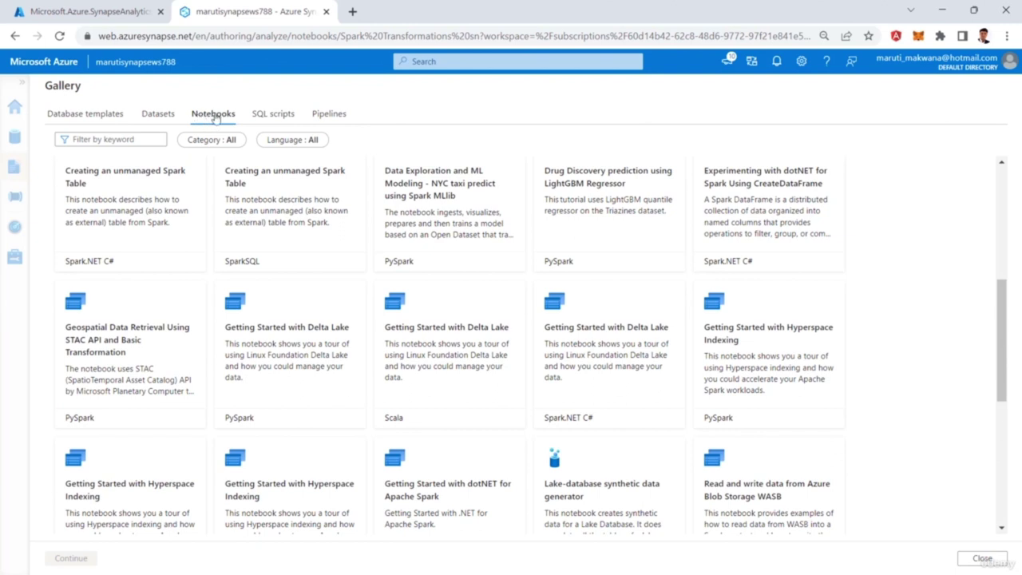
- Filter the notebook samples to the PySpark language only
click(283, 140)
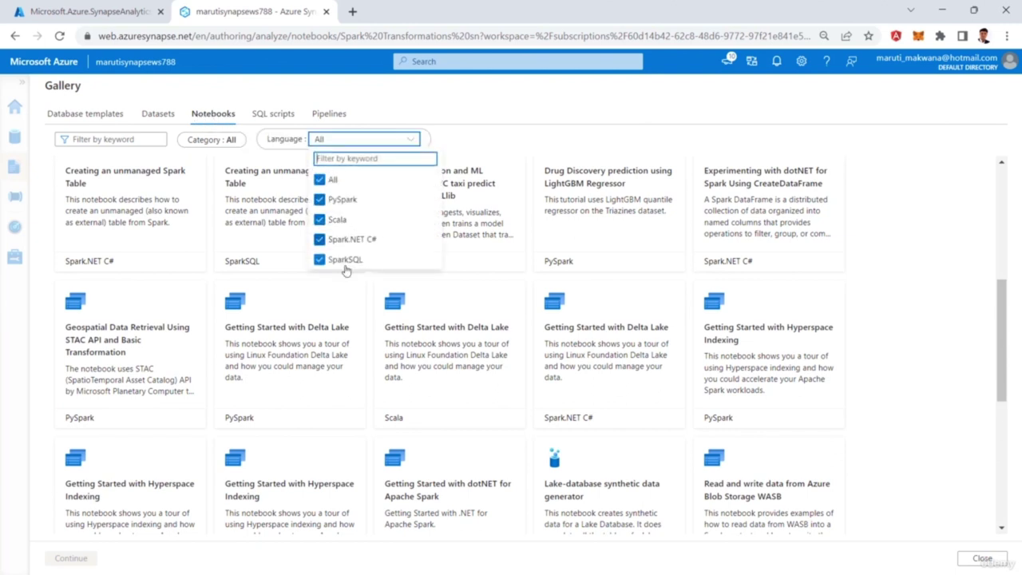
click(931, 276)
scroll(481, 346, down, 3)
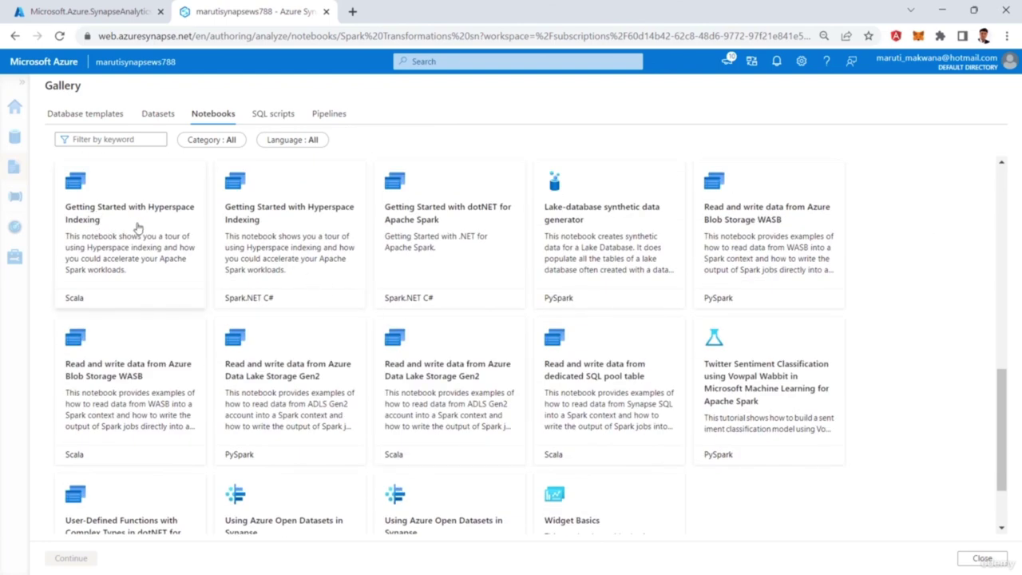
scroll(537, 361, down, 2)
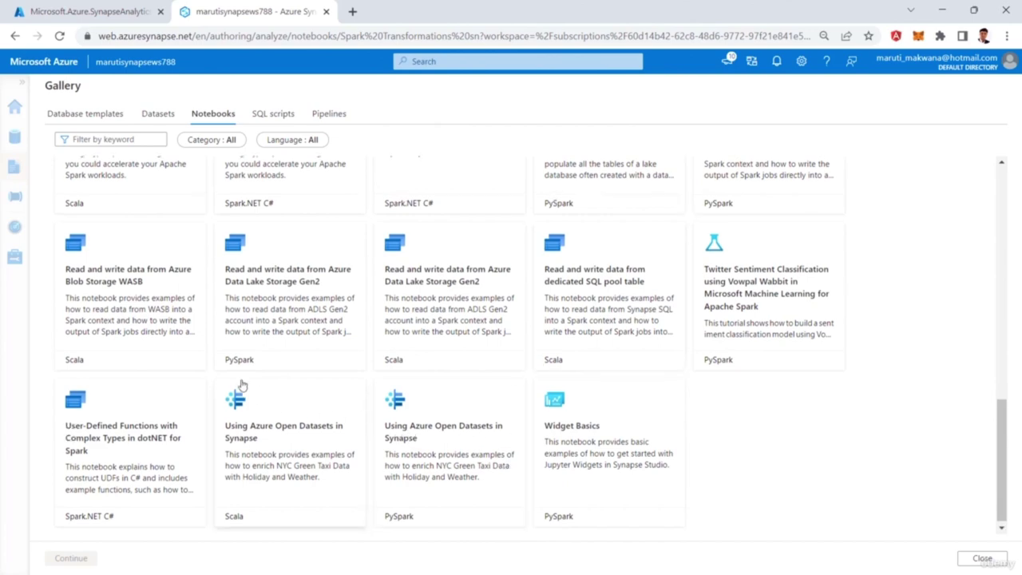
scroll(249, 395, up, 5)
scroll(249, 395, up, 3)
click(315, 140)
click(319, 179)
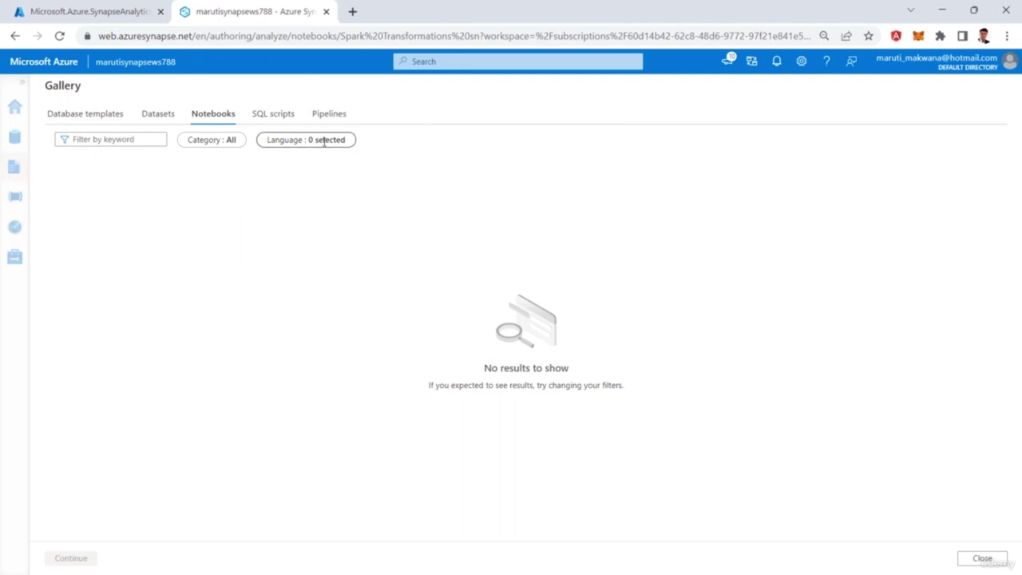
click(327, 140)
click(319, 200)
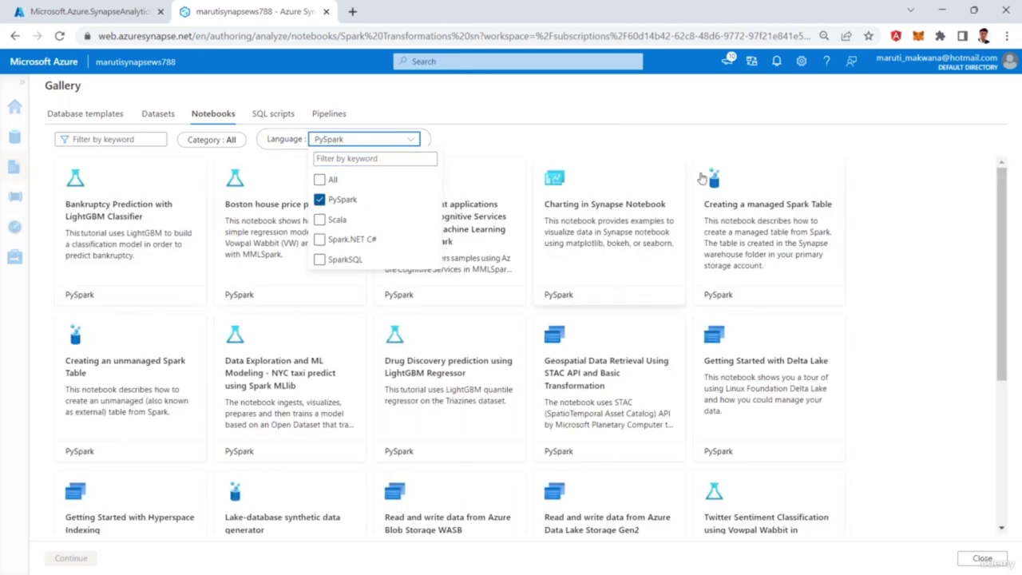
click(973, 184)
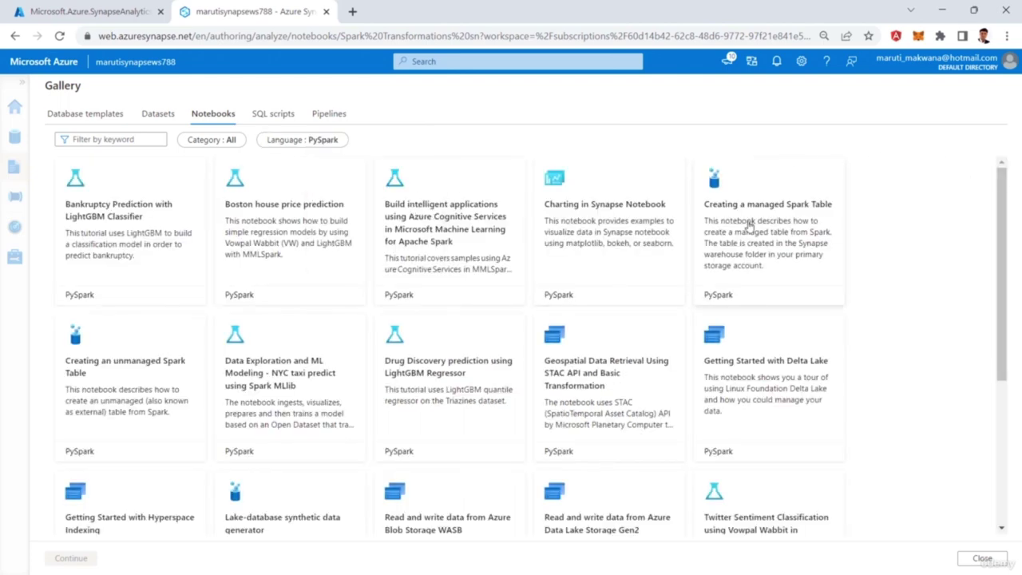
- Select the Creating a managed Spark Table sample card
click(785, 212)
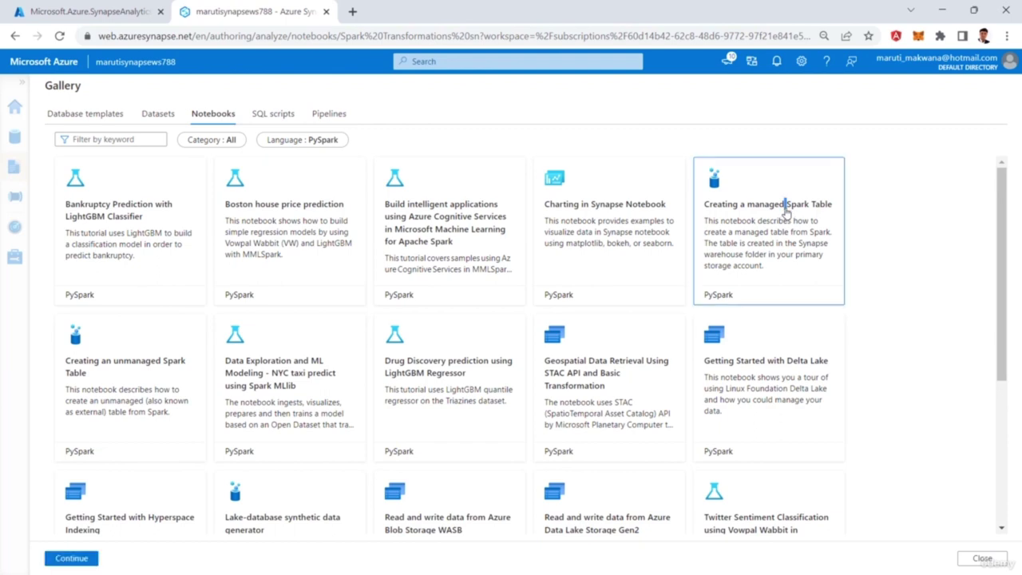
click(757, 205)
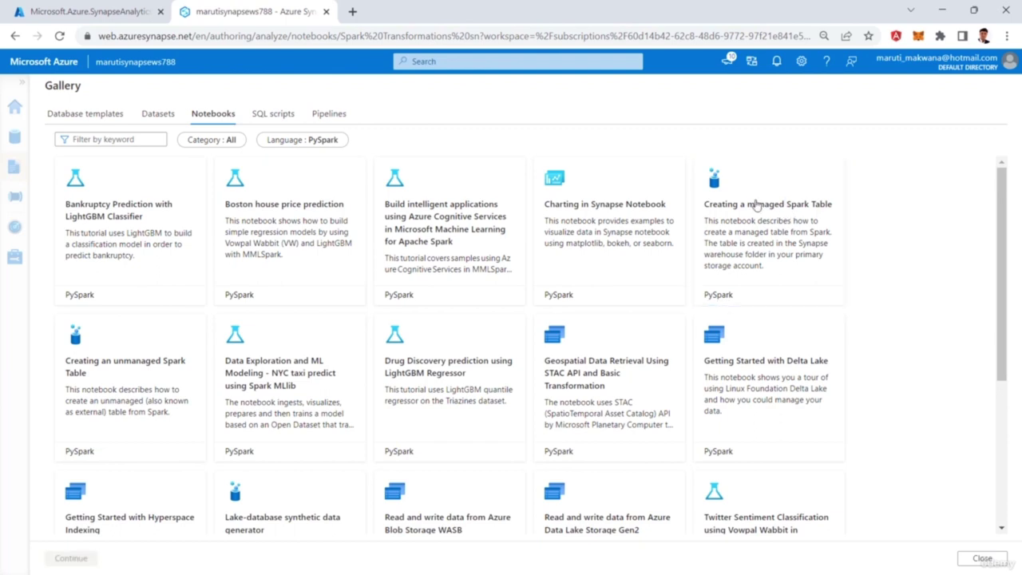
click(732, 265)
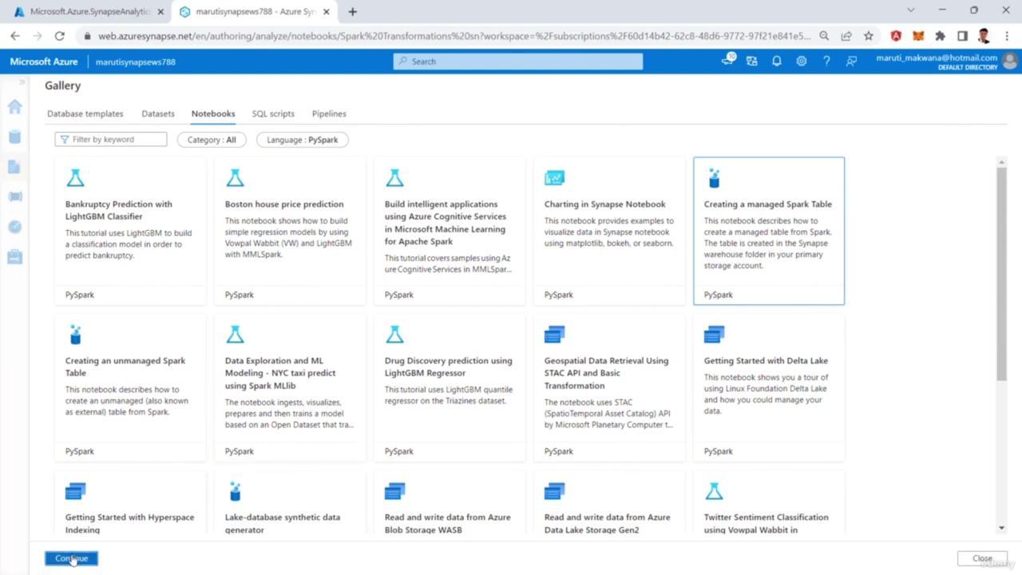
- Open the sample preview and scroll through its CREATE, INSERT, SELECT and DROP TABLE cities cells
click(71, 560)
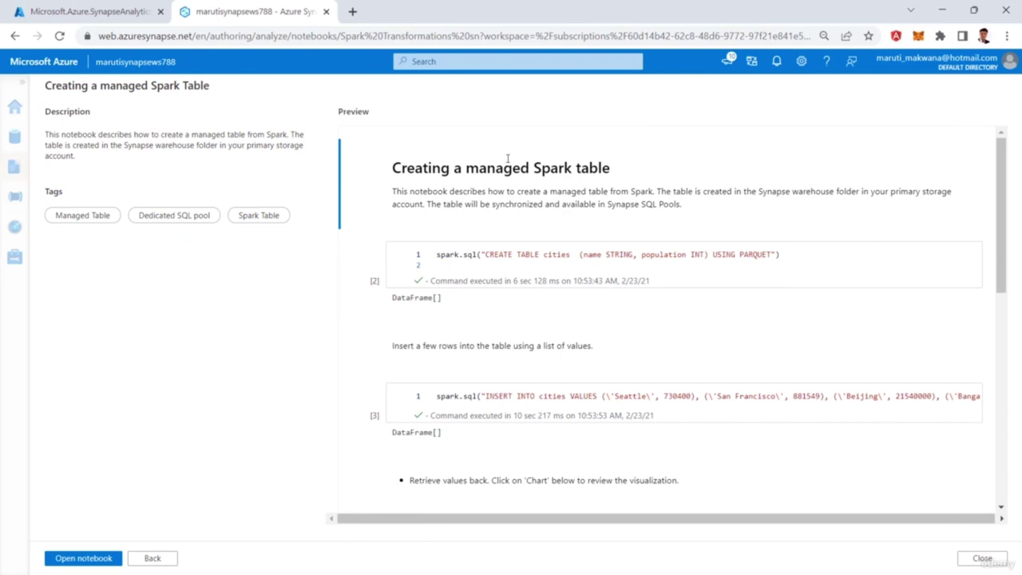
scroll(604, 278, down, 3)
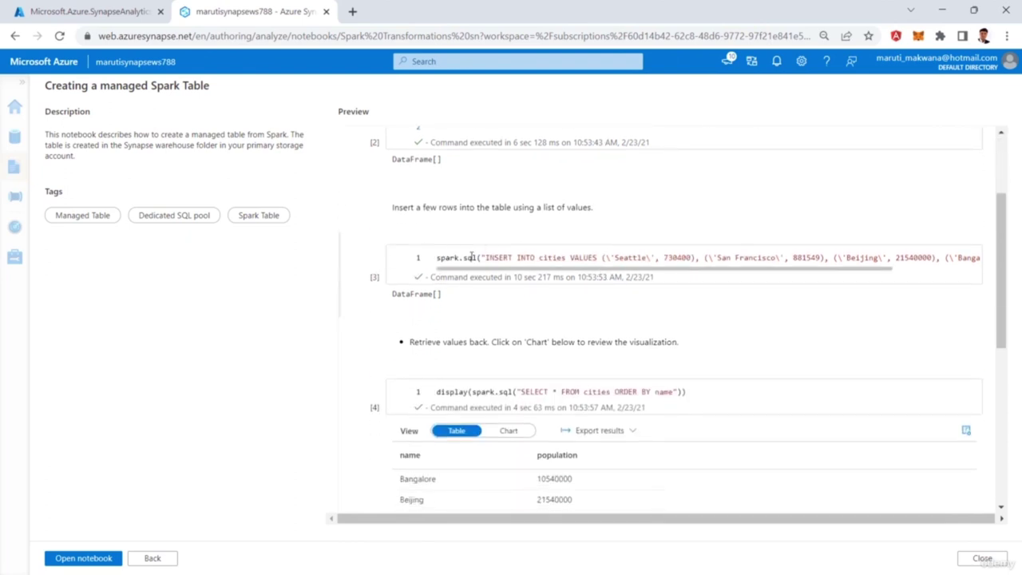
scroll(485, 328, down, 8)
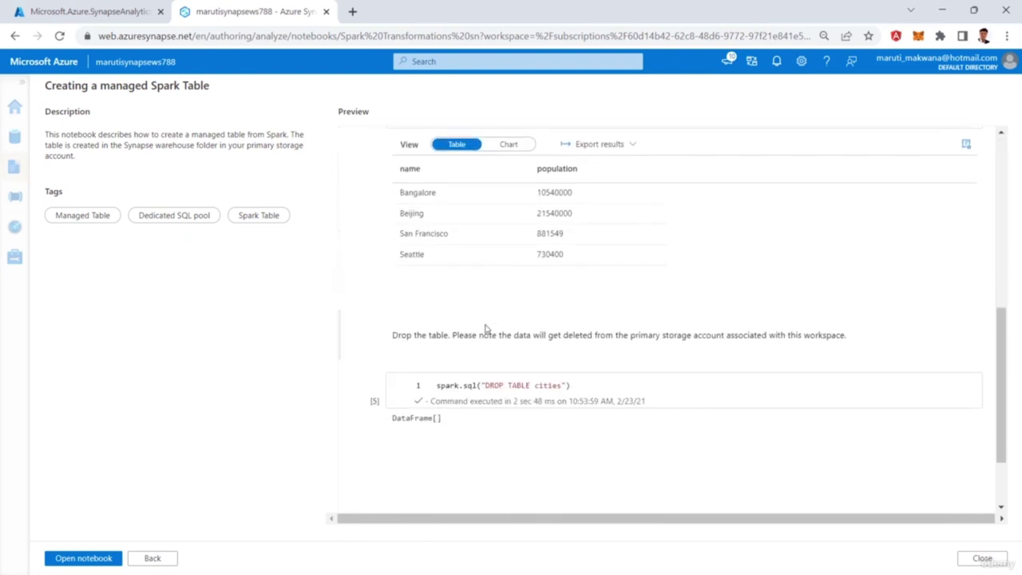
scroll(486, 329, up, 10)
scroll(487, 322, down, 4)
scroll(487, 318, up, 3)
scroll(500, 352, down, 6)
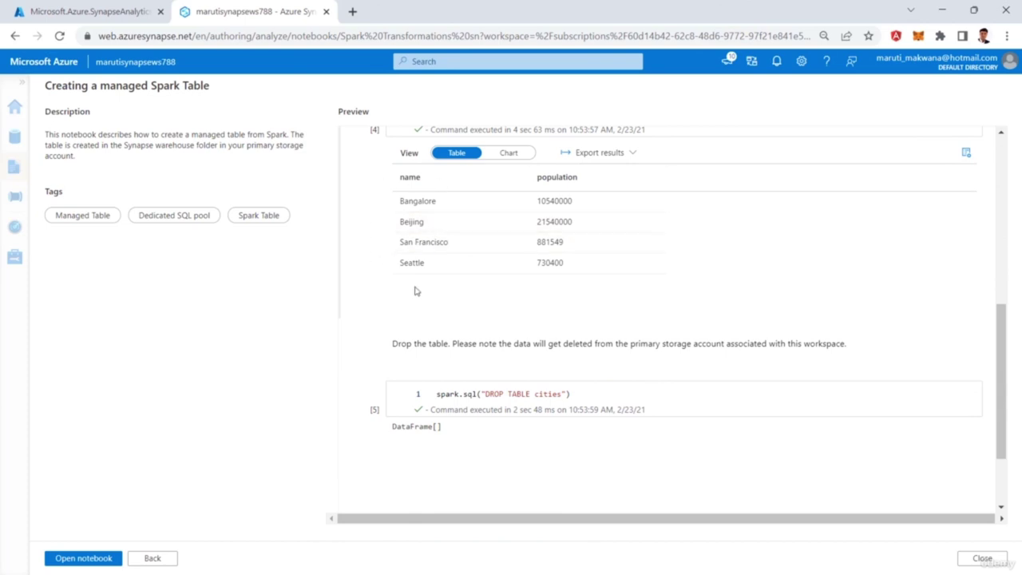
scroll(419, 299, up, 10)
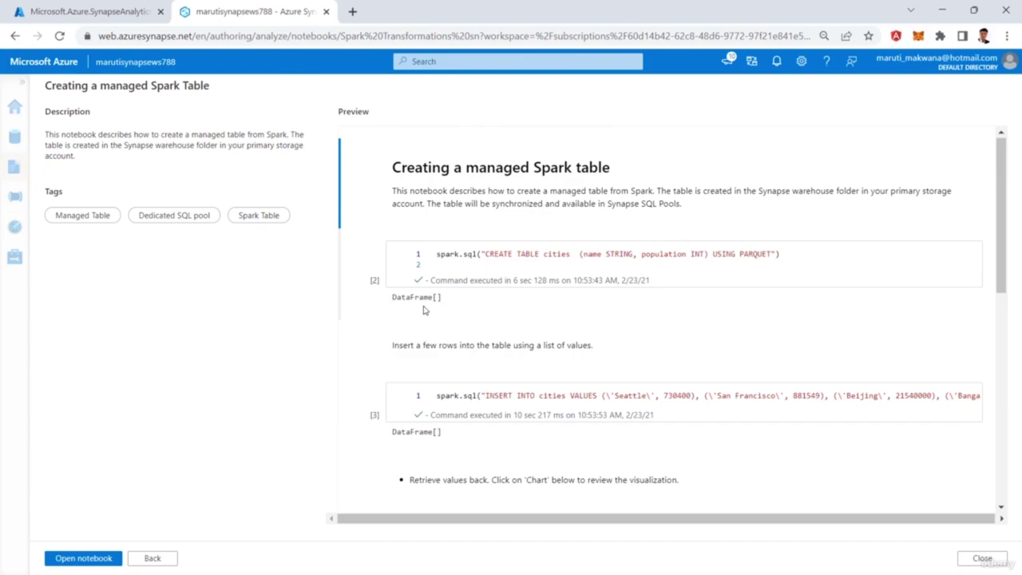